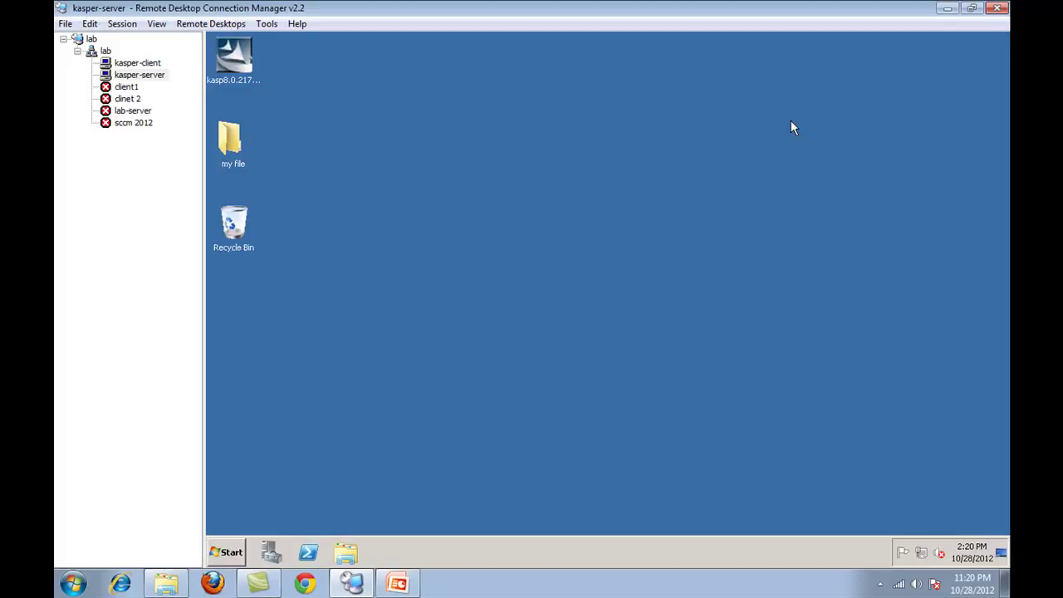
- Place the kasp8.0.2177 installer beside 'my file' on the server desktop and run it
{"action": "left_click", "coordinate": [249, 76]}
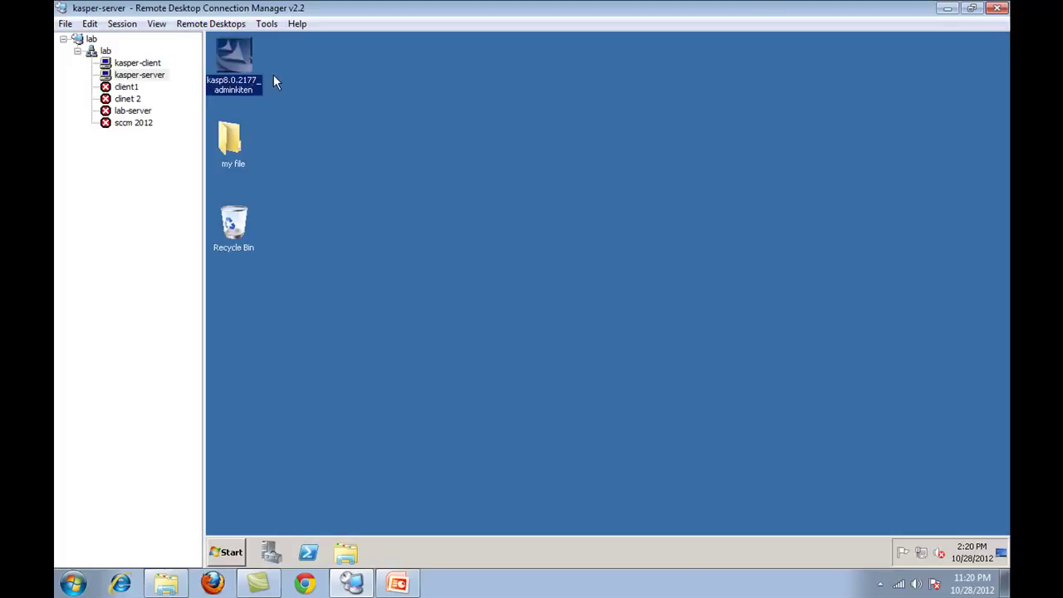
{"action": "left_click_drag", "start_coordinate": [254, 73], "coordinate": [428, 150]}
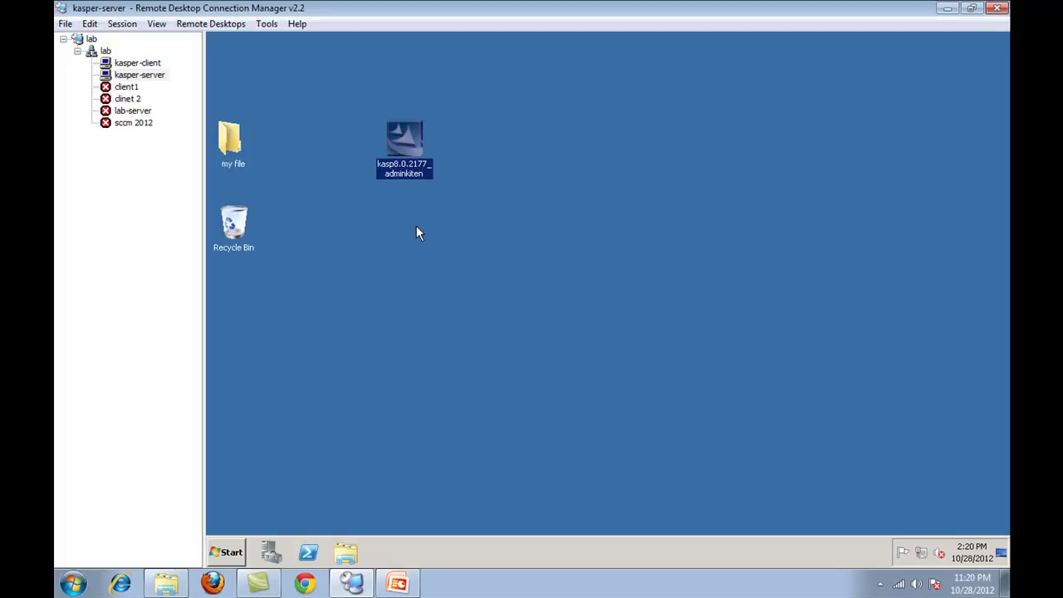
{"action": "double_click", "coordinate": [425, 169]}
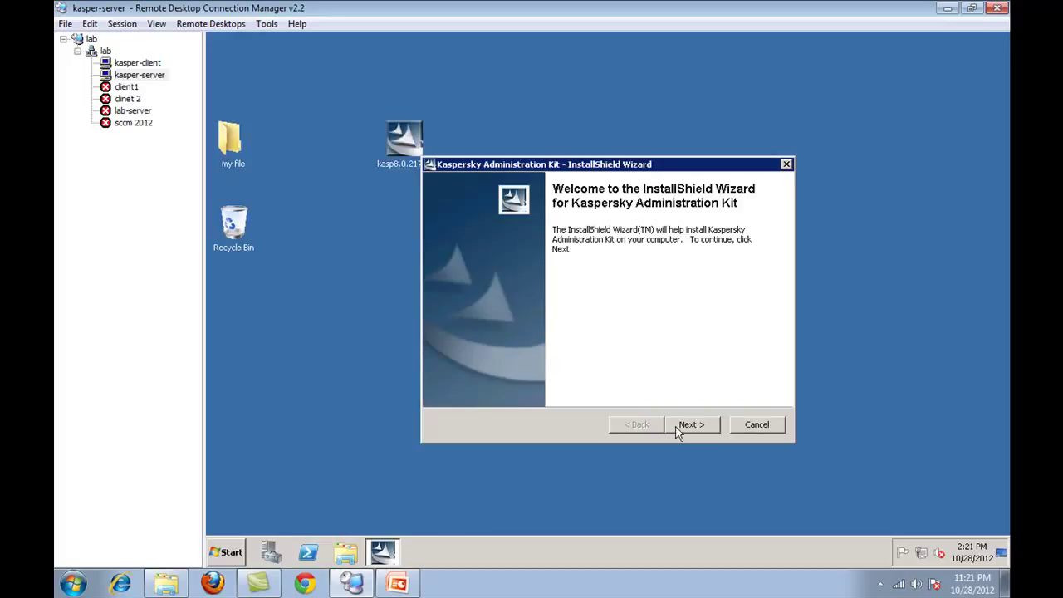
- Extract the setup files into the default C:\kav\AdministrationKit\english folder
{"action": "left_click", "coordinate": [690, 425]}
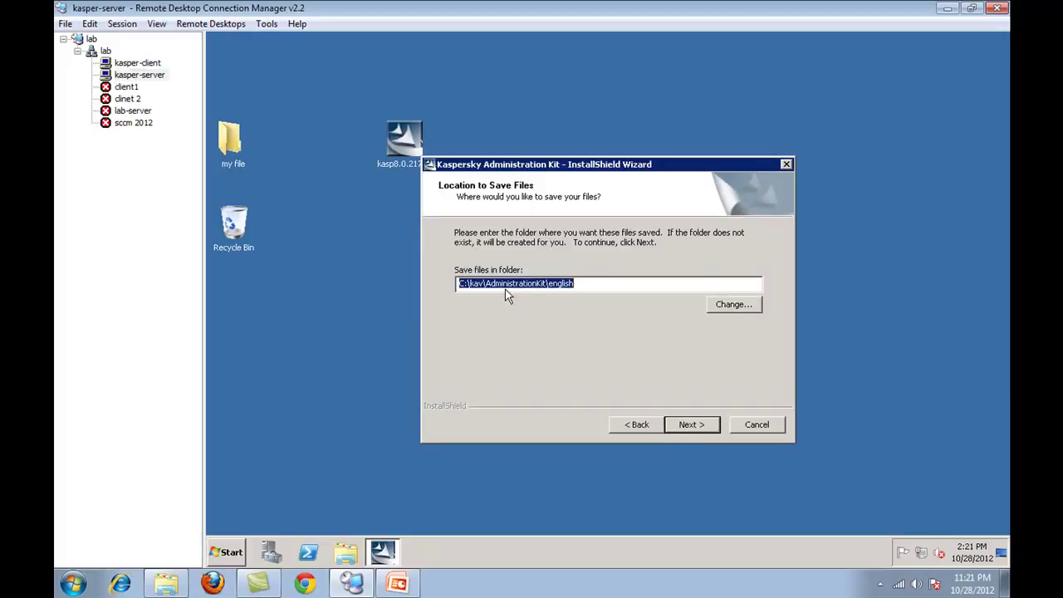
{"action": "left_click", "coordinate": [686, 425]}
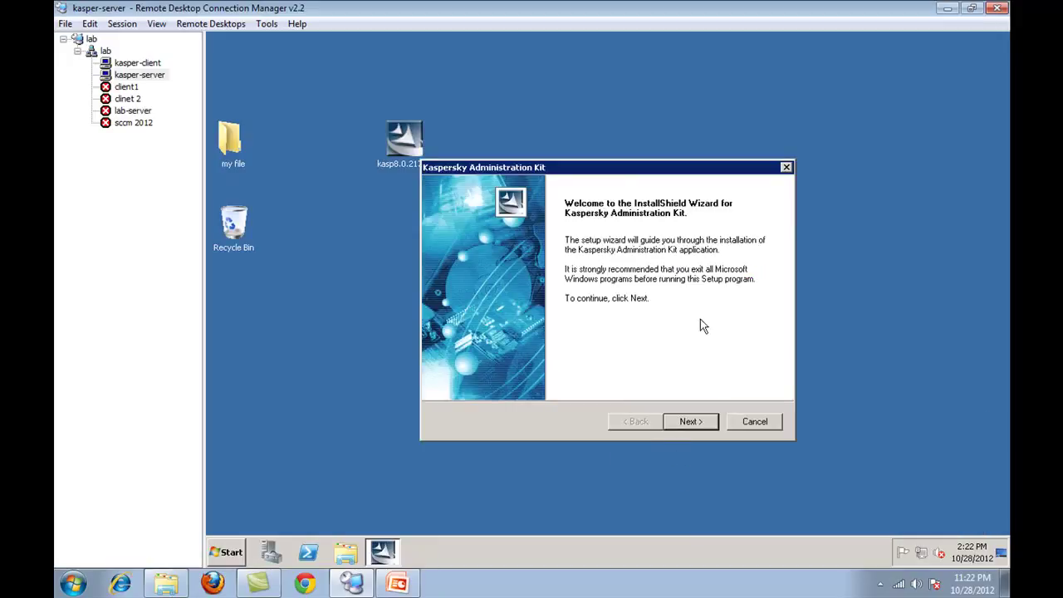
- Accept the licence, choose a Custom installation and keep the default destination folder
{"action": "left_click", "coordinate": [684, 422]}
{"action": "left_click", "coordinate": [683, 424]}
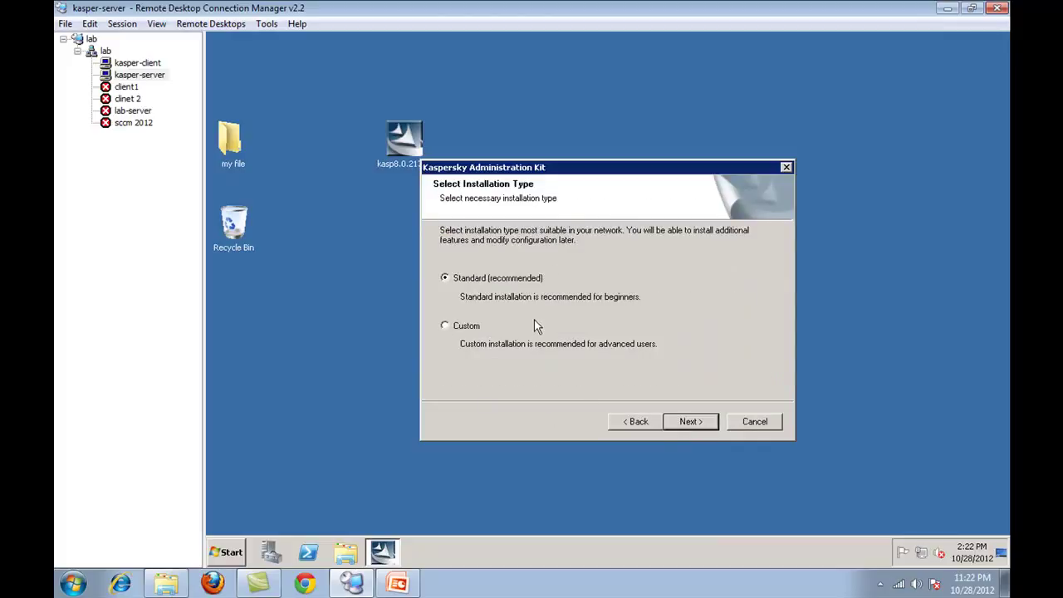
{"action": "left_click", "coordinate": [465, 325]}
{"action": "left_click", "coordinate": [682, 424]}
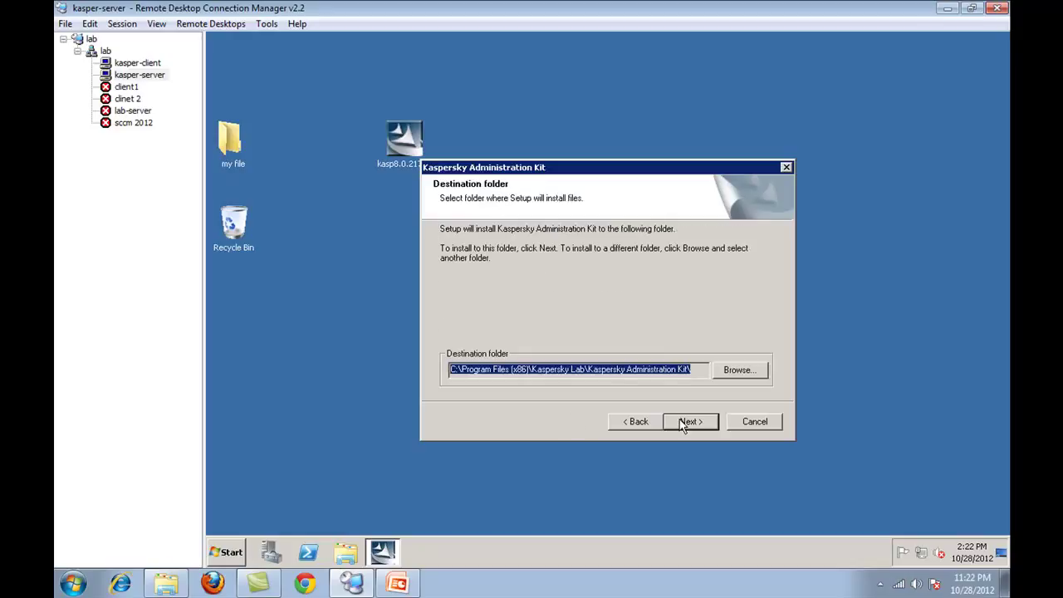
{"action": "left_click", "coordinate": [687, 422]}
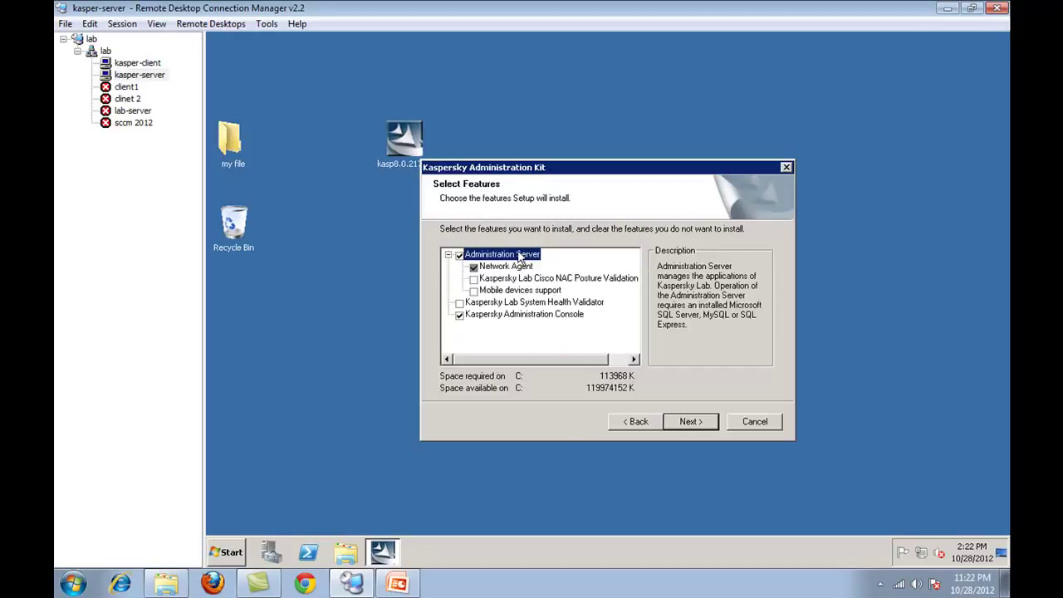
{"action": "left_click", "coordinate": [630, 422]}
{"action": "left_click", "coordinate": [625, 423]}
{"action": "left_click", "coordinate": [465, 325]}
{"action": "left_click", "coordinate": [692, 422]}
- Review the Network Agent, Cisco NAC, Mobile devices, System Health Validator and Administration Console features, then continue
{"action": "left_click", "coordinate": [503, 268]}
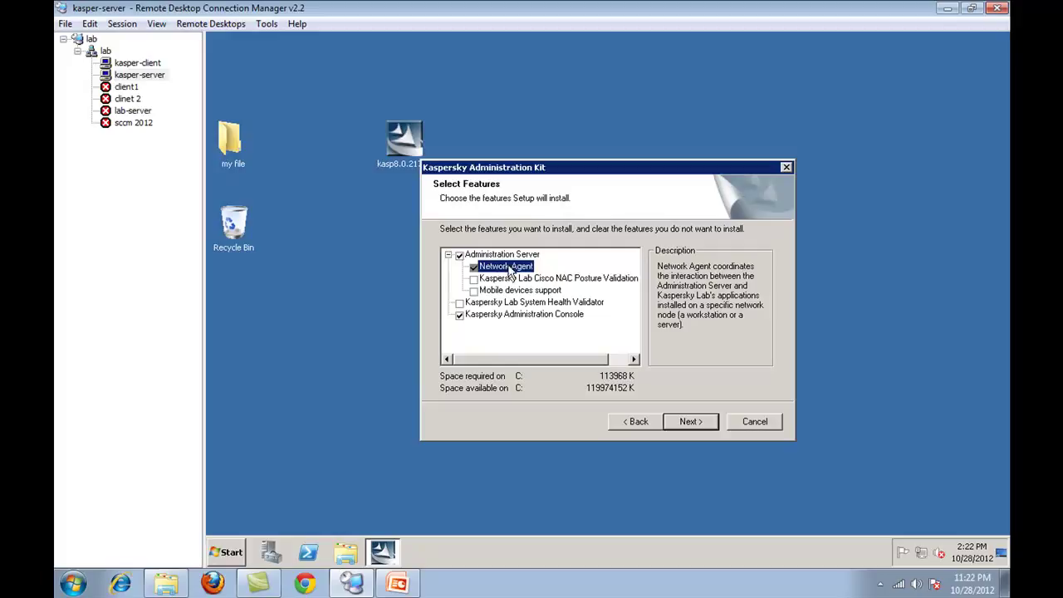
{"action": "left_click", "coordinate": [497, 282]}
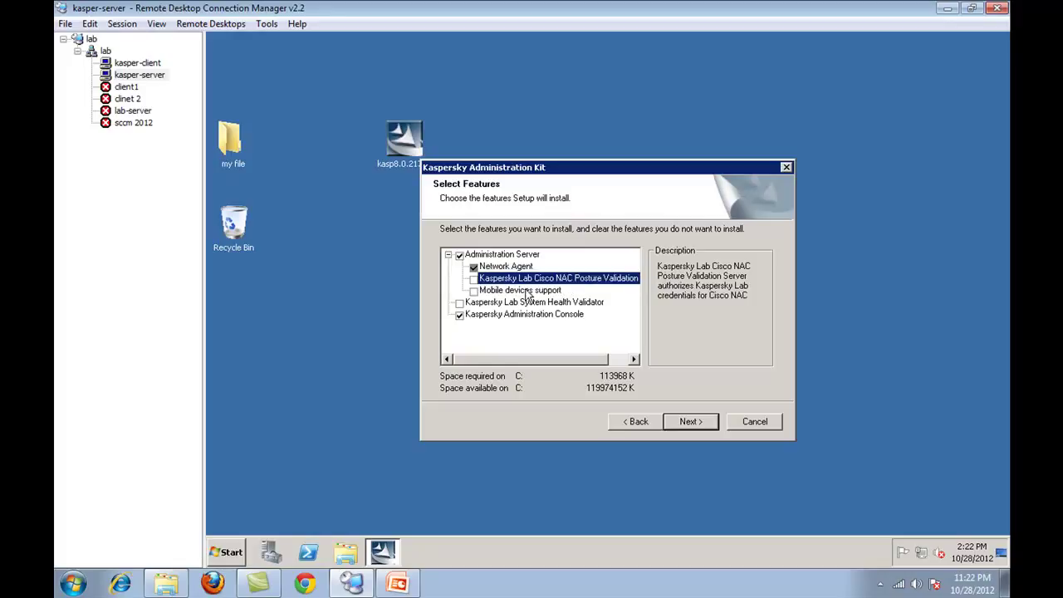
{"action": "left_click", "coordinate": [526, 292]}
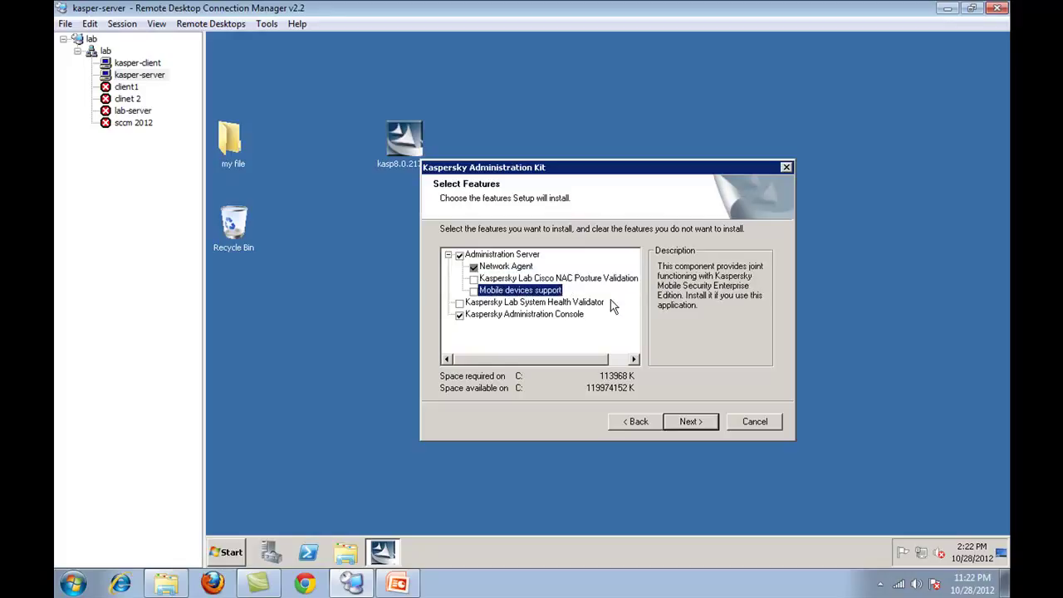
{"action": "left_click", "coordinate": [475, 304]}
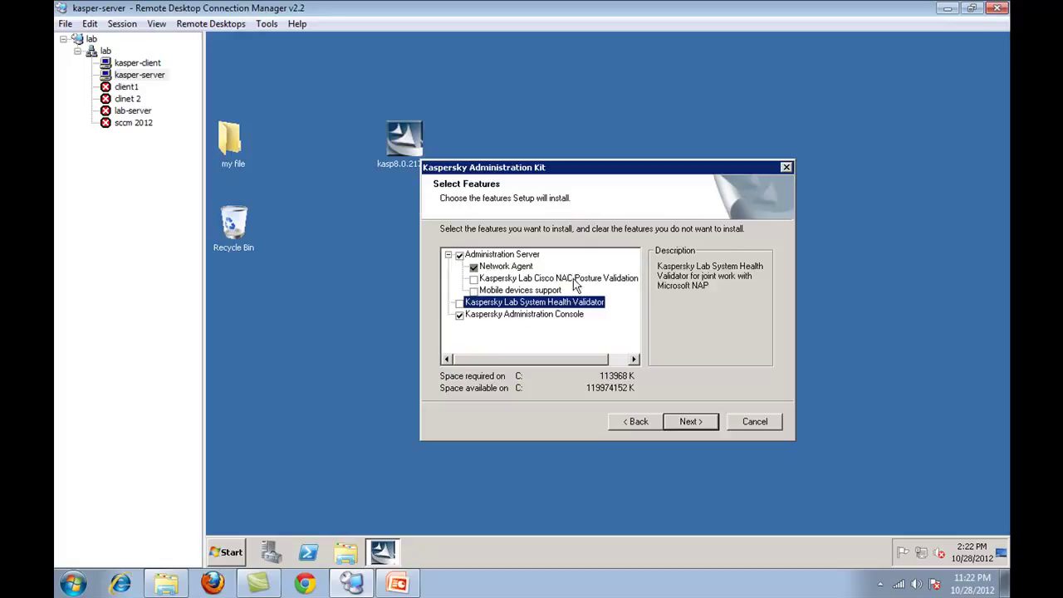
{"action": "left_click", "coordinate": [506, 314]}
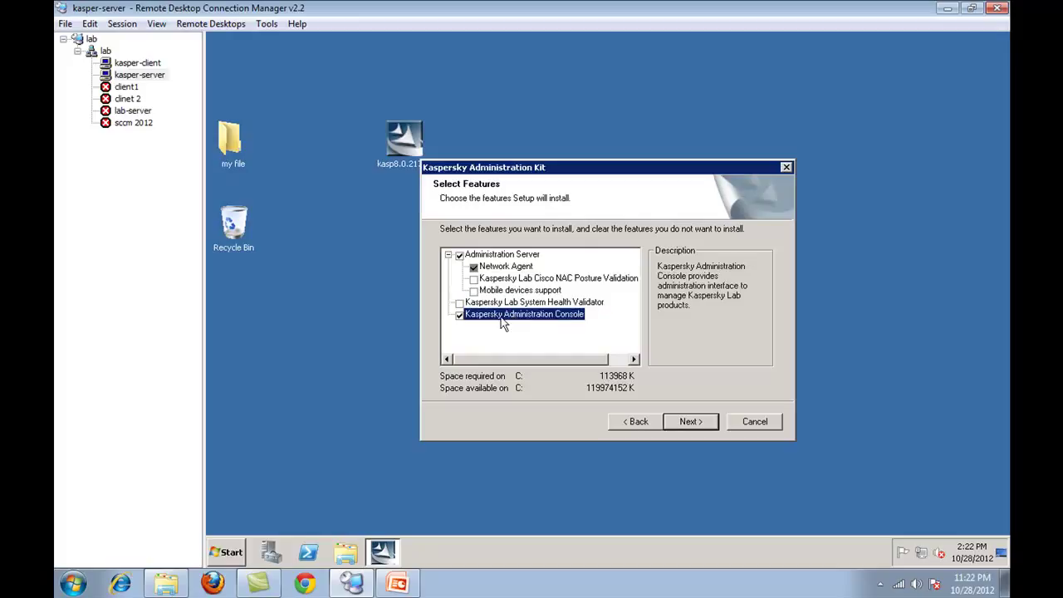
{"action": "left_click", "coordinate": [545, 279]}
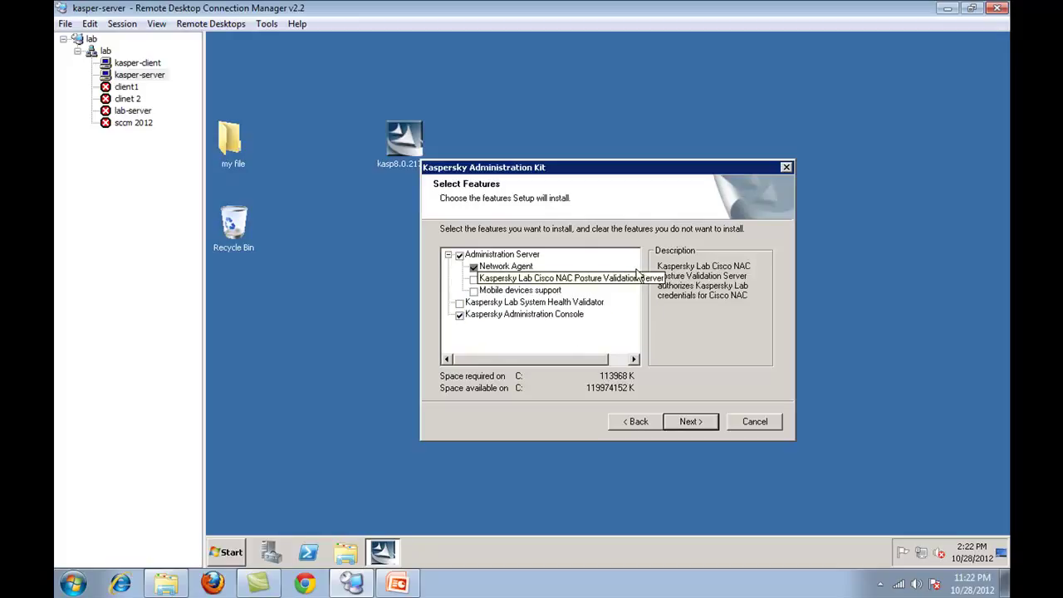
{"action": "left_click", "coordinate": [522, 292]}
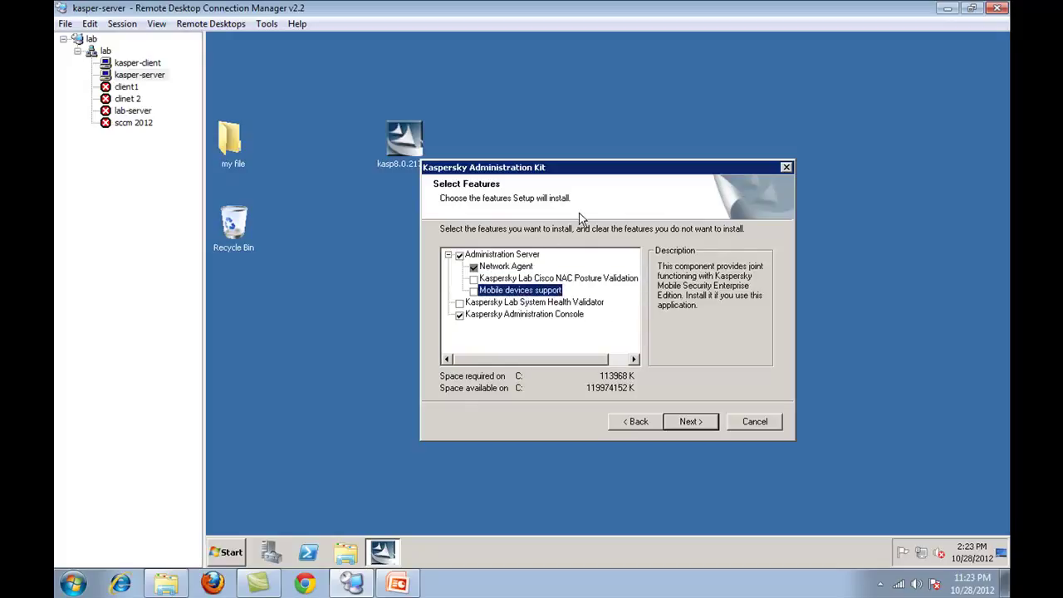
{"action": "left_click", "coordinate": [689, 422]}
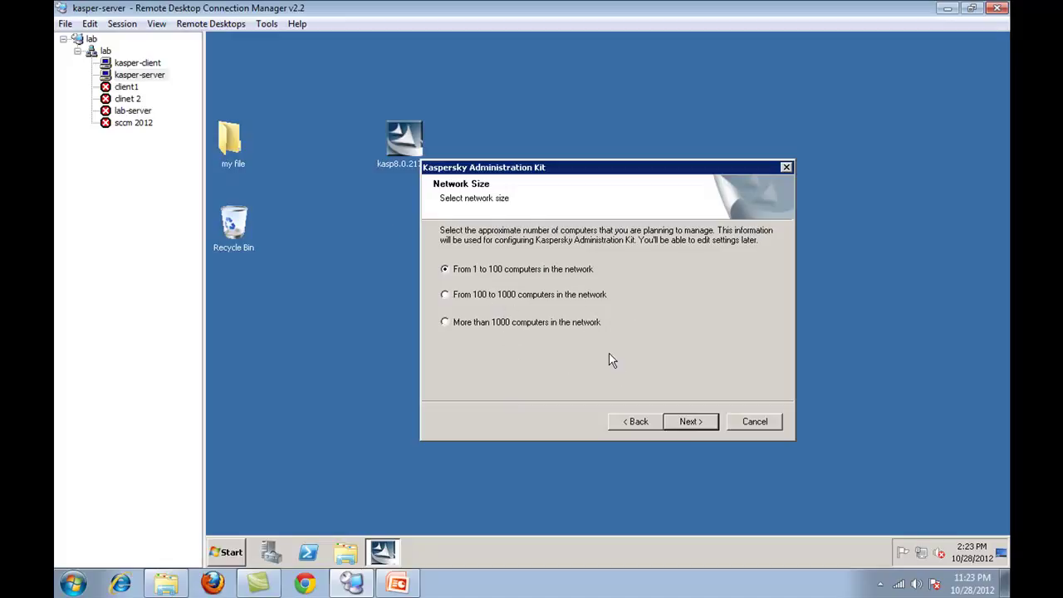
- Keep the 1–100 computers network size and the automatically created service account
{"action": "left_click", "coordinate": [704, 429]}
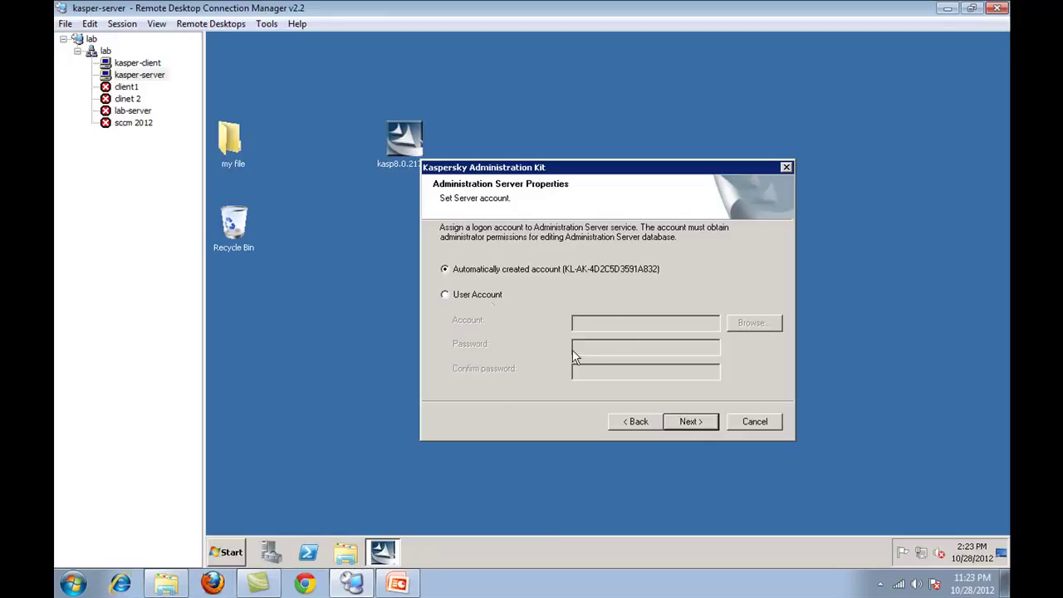
{"action": "left_click", "coordinate": [491, 299]}
{"action": "left_click", "coordinate": [492, 271]}
{"action": "left_click", "coordinate": [461, 299]}
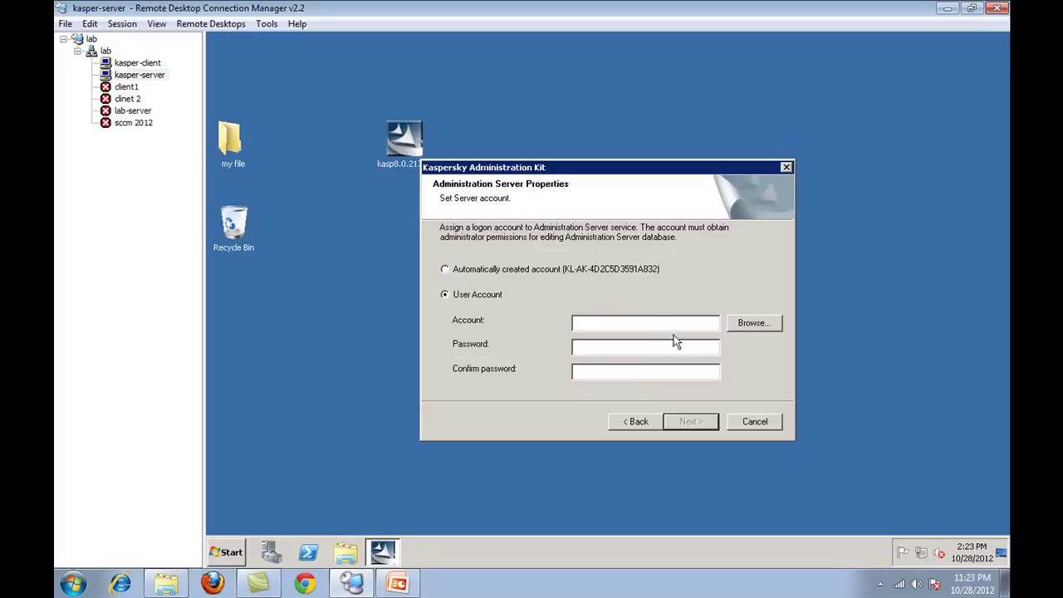
{"action": "left_click", "coordinate": [570, 277]}
{"action": "left_click", "coordinate": [688, 424]}
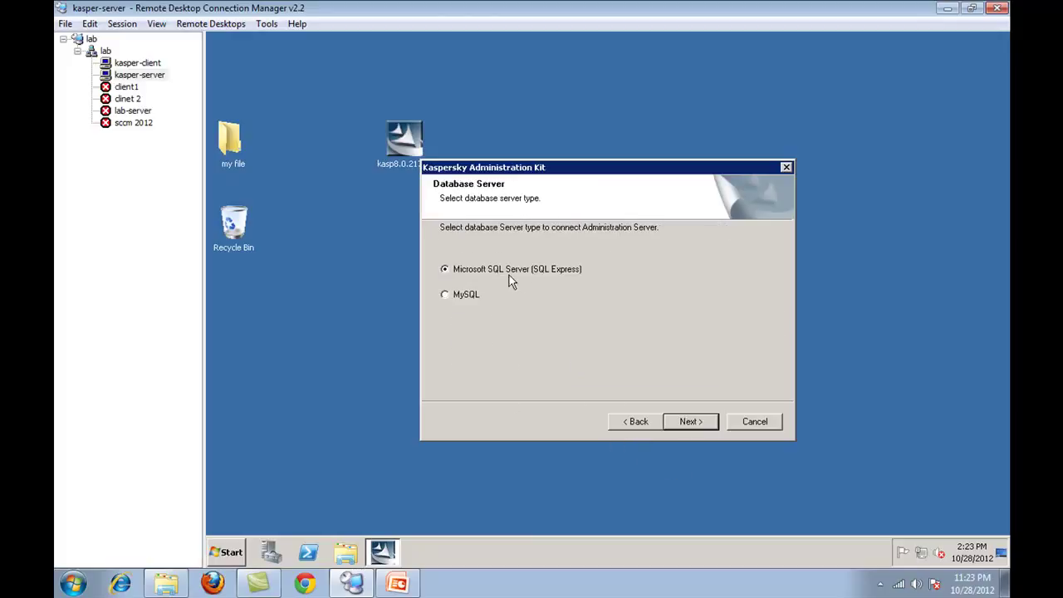
- Keep Microsoft SQL Server (SQL Express) as the database server type
{"action": "left_click", "coordinate": [462, 298]}
{"action": "left_click", "coordinate": [501, 272]}
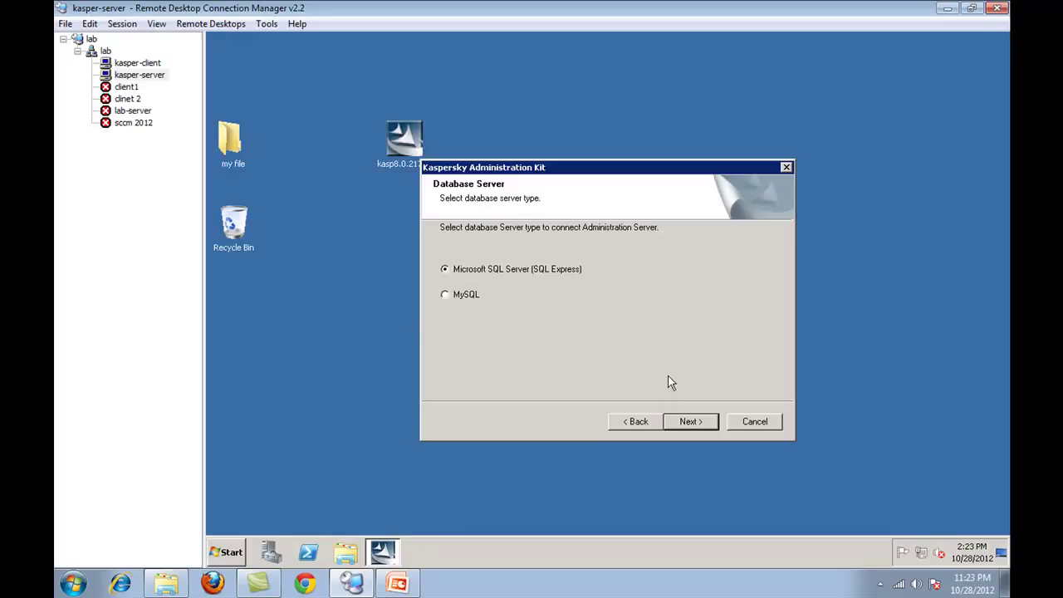
{"action": "left_click", "coordinate": [677, 427]}
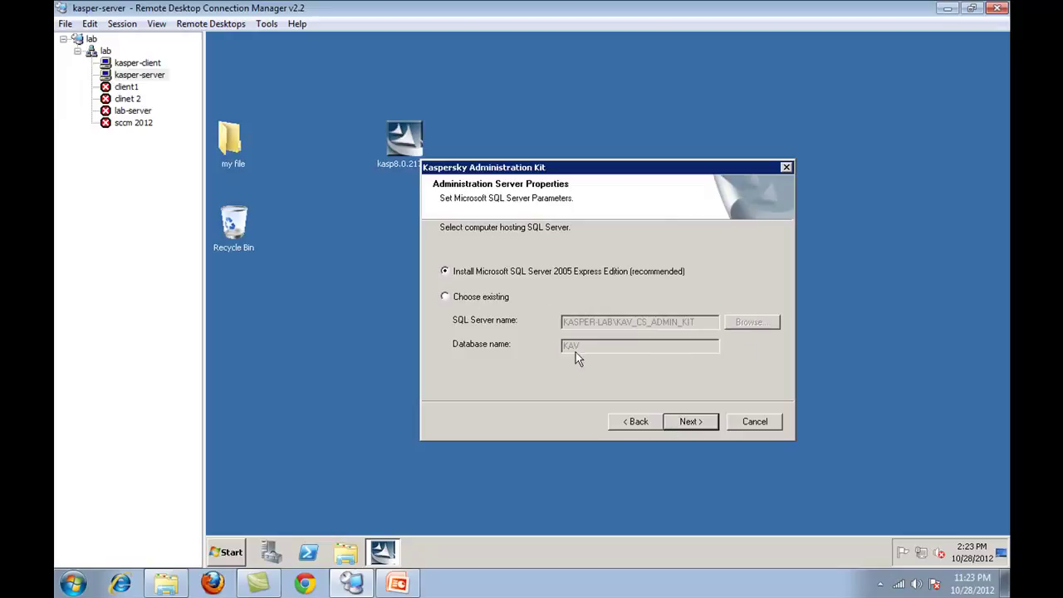
- Install Microsoft SQL Server 2005 Express Edition and its prerequisites
{"action": "left_click", "coordinate": [687, 422]}
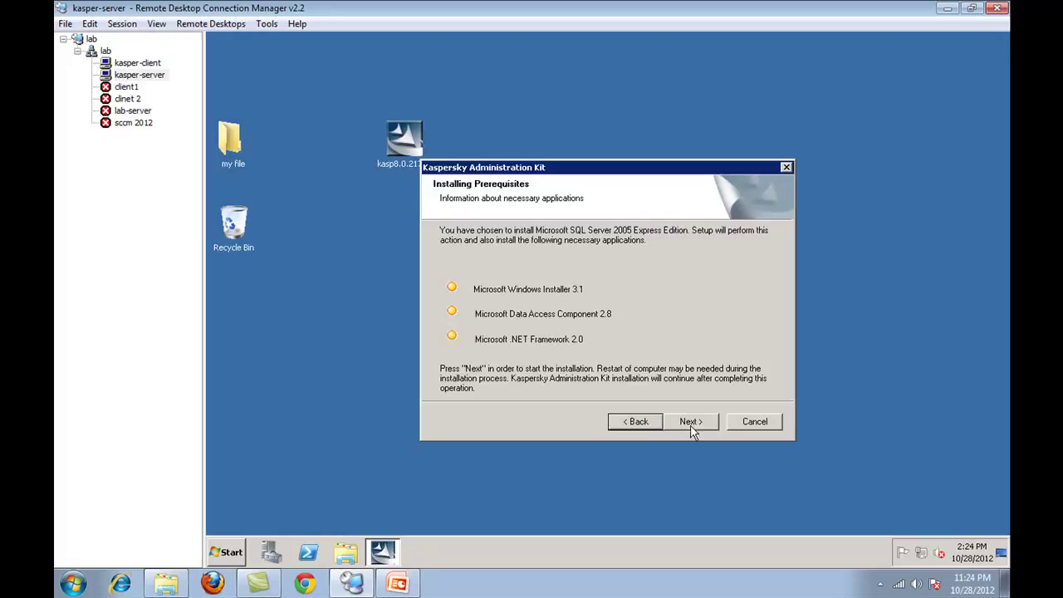
{"action": "left_click", "coordinate": [689, 422]}
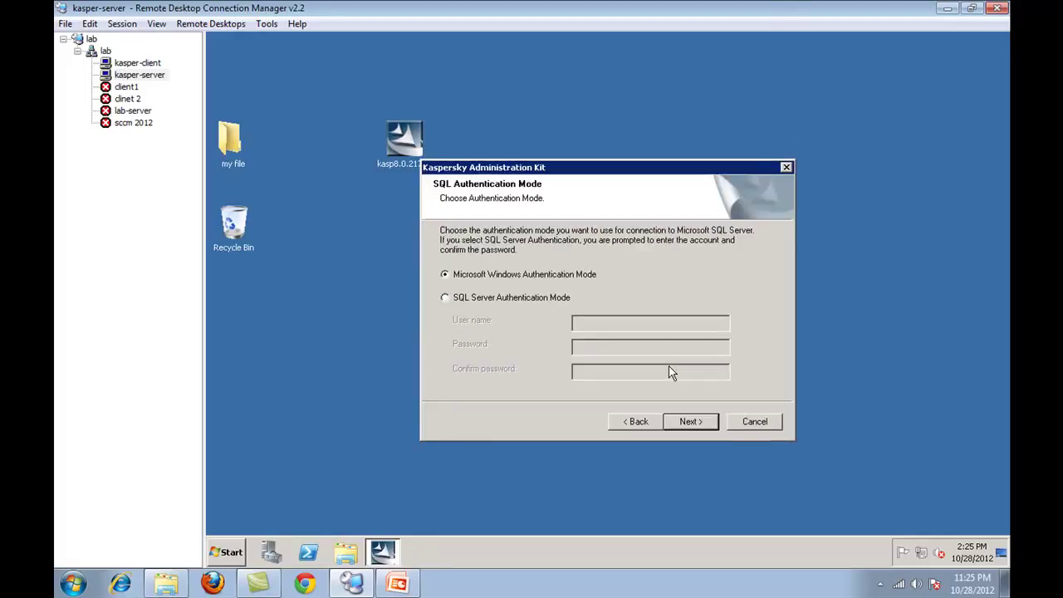
- Keep Microsoft Windows Authentication Mode and confirm the new shared folder named KLSHARE
{"action": "left_click", "coordinate": [684, 421]}
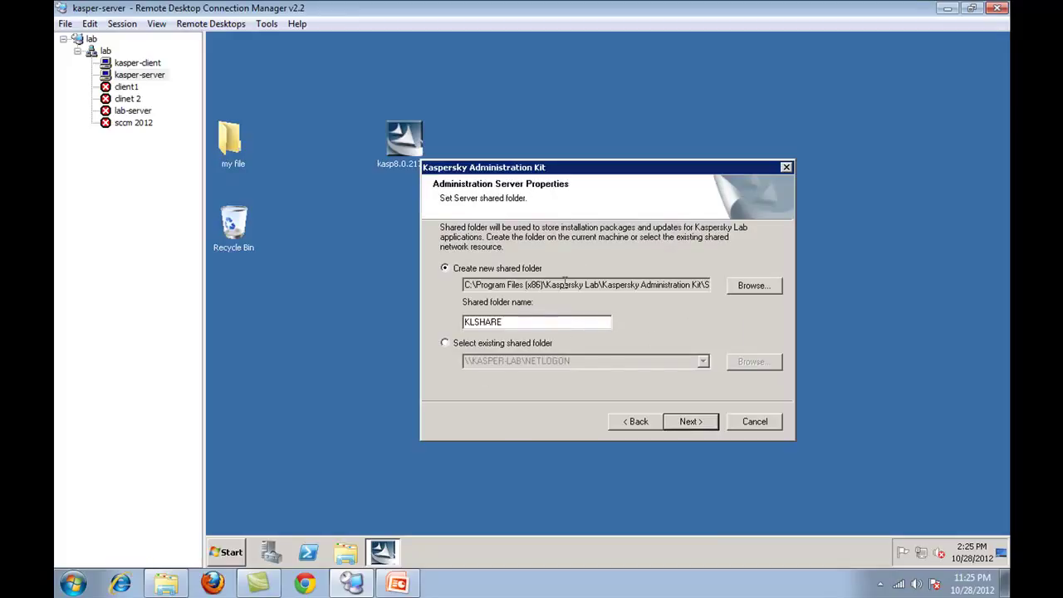
{"action": "left_click", "coordinate": [525, 326]}
{"action": "left_click_drag", "start_coordinate": [534, 326], "coordinate": [440, 326]}
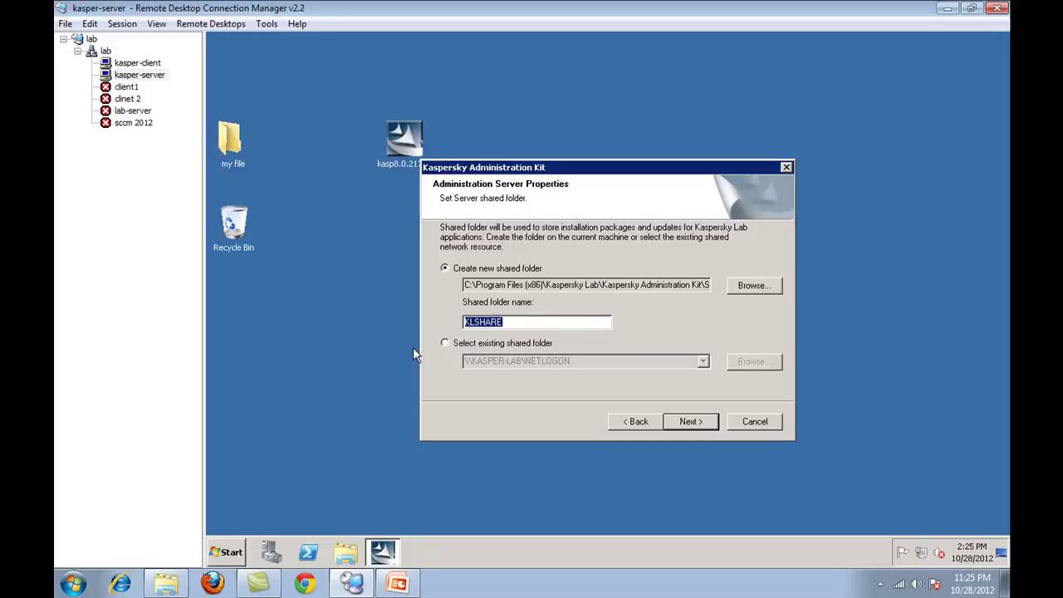
{"action": "left_click", "coordinate": [544, 322]}
{"action": "double_click", "coordinate": [506, 322]}
{"action": "left_click", "coordinate": [690, 421]}
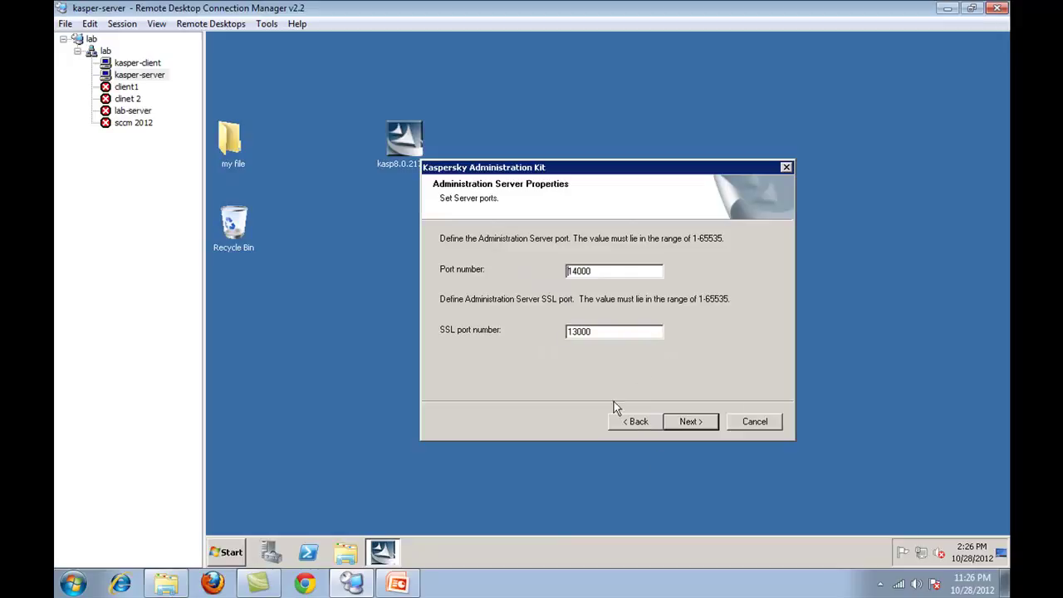
- Keep the default server ports 14000 and SSL 13000
{"action": "left_click_drag", "start_coordinate": [644, 275], "coordinate": [523, 271]}
{"action": "double_click", "coordinate": [614, 331]}
{"action": "left_click", "coordinate": [644, 271]}
{"action": "double_click", "coordinate": [644, 270]}
{"action": "left_click", "coordinate": [631, 271]}
{"action": "left_click_drag", "start_coordinate": [631, 271], "coordinate": [563, 271]}
{"action": "left_click", "coordinate": [690, 423]}
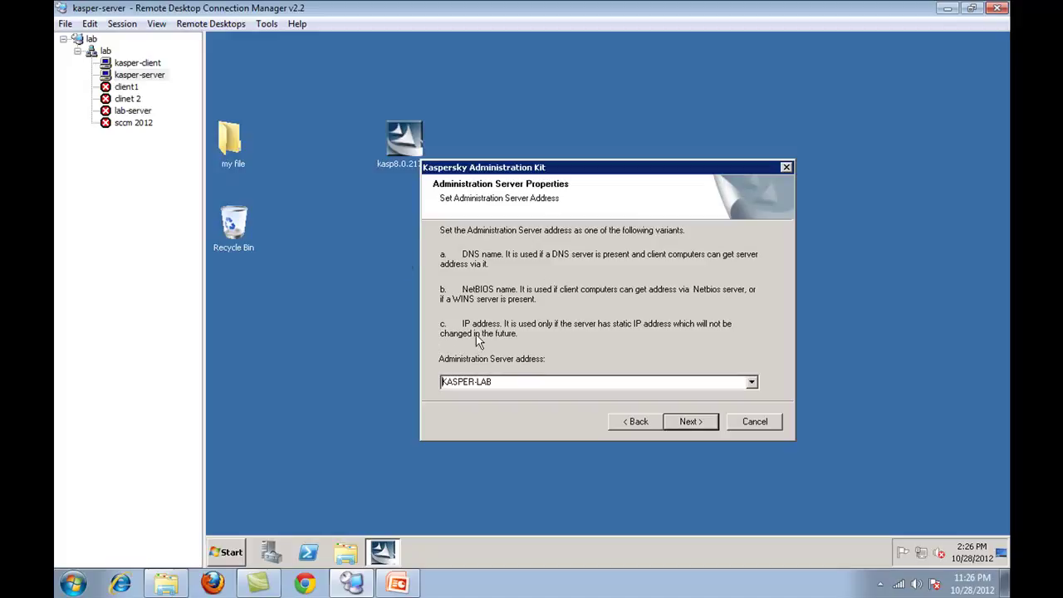
- Set the Administration Server address to kasper-lab.demo.local
{"action": "left_click", "coordinate": [553, 383]}
{"action": "left_click", "coordinate": [753, 383]}
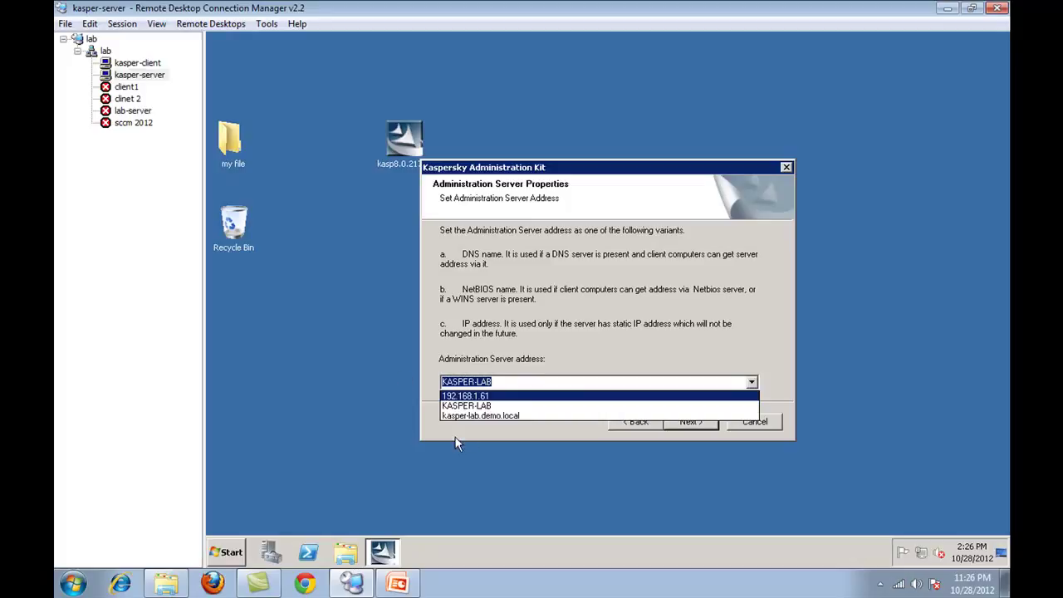
{"action": "left_click", "coordinate": [472, 415]}
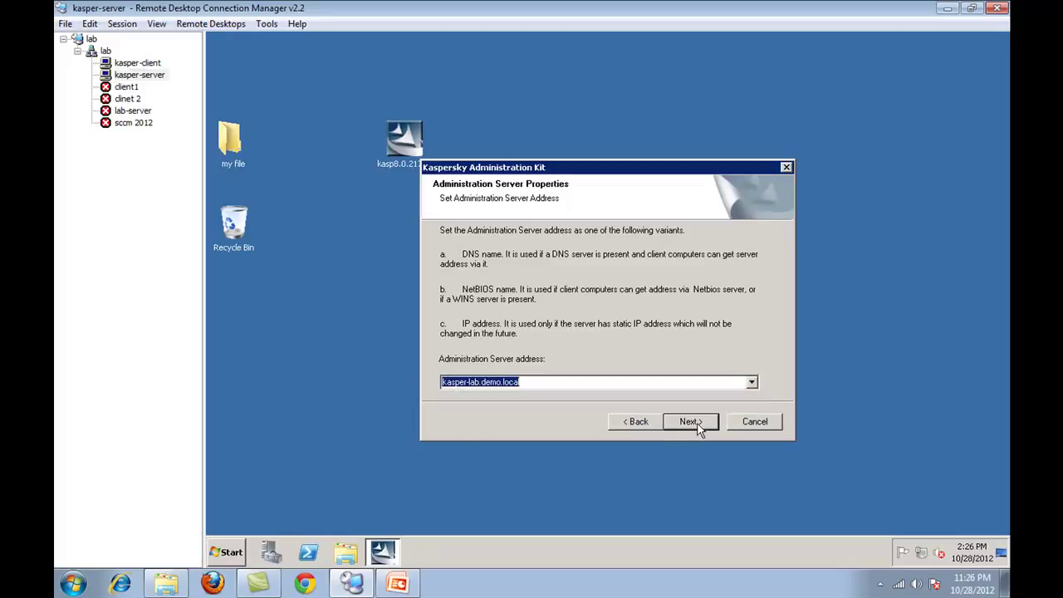
{"action": "left_click", "coordinate": [690, 422]}
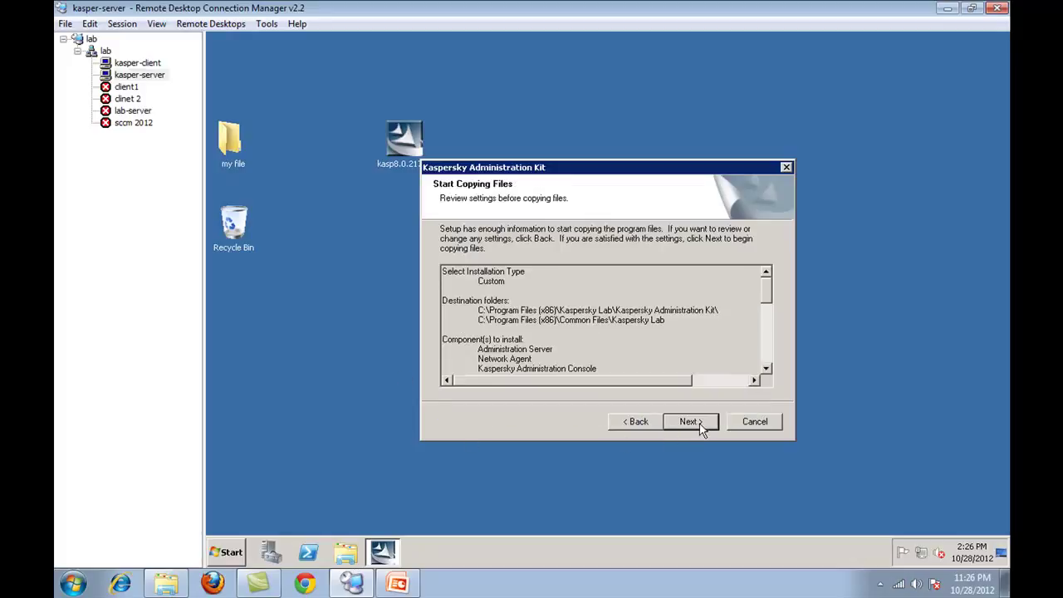
- Start copying files and let the installation finish with Run Administration Console checked
{"action": "left_click", "coordinate": [690, 422]}
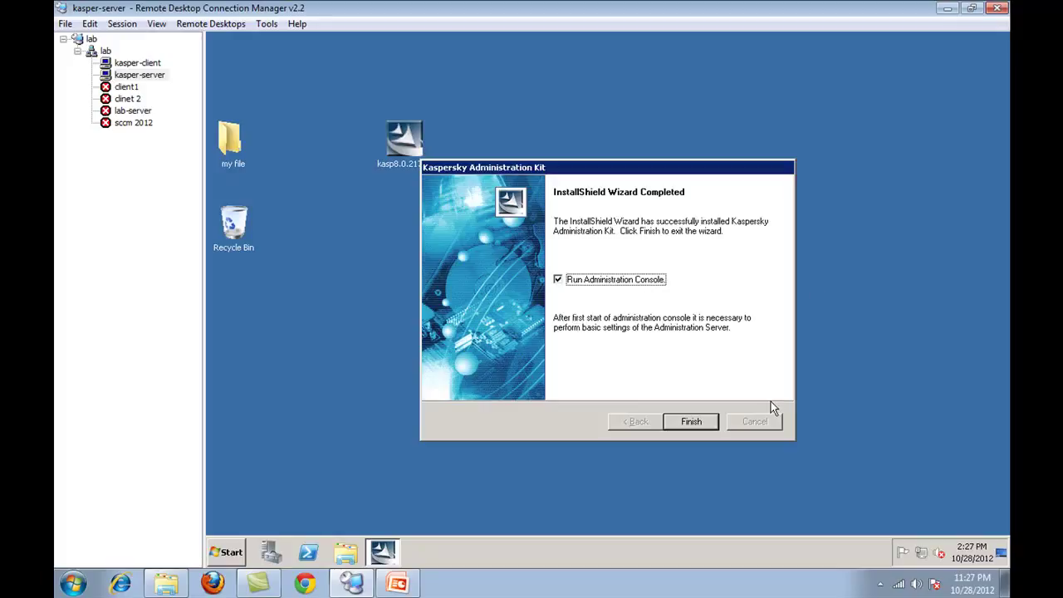
- Launch the Administration Console, choose Add license later, and continue past Network Discovery
{"action": "left_click", "coordinate": [701, 430]}
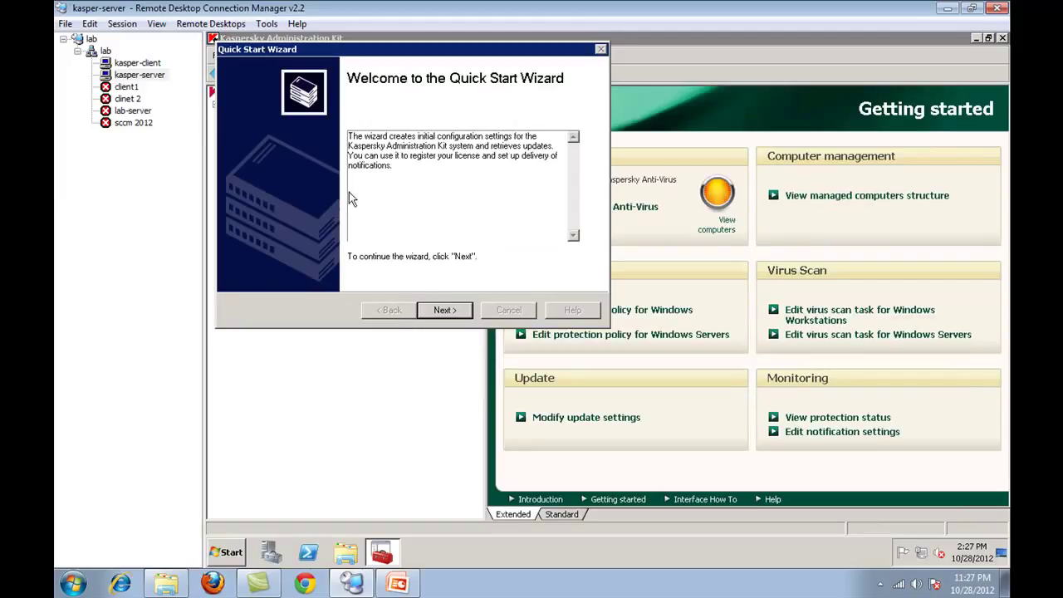
{"action": "left_click", "coordinate": [452, 311]}
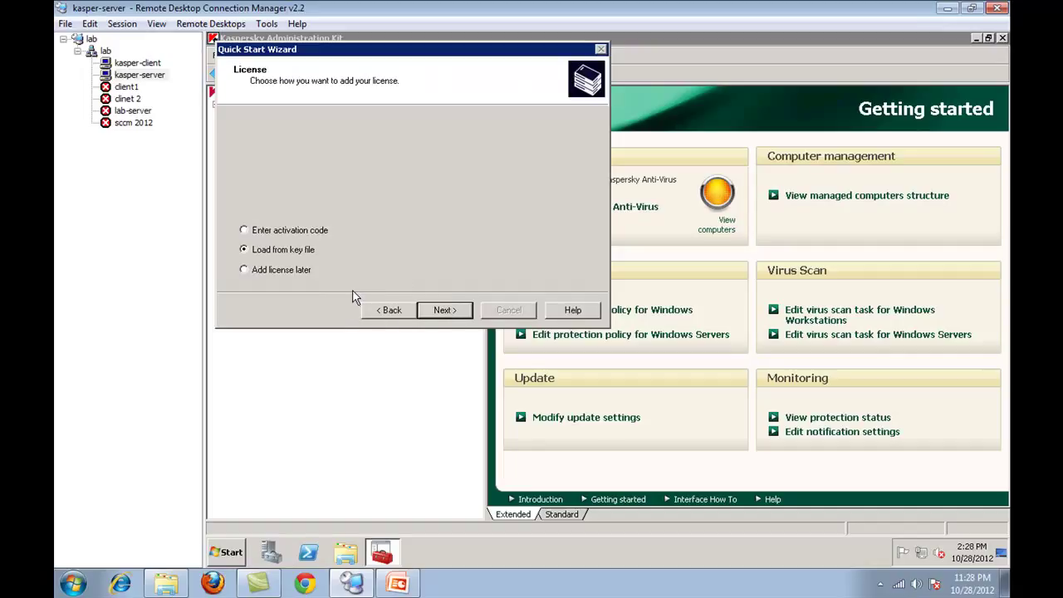
{"action": "left_click", "coordinate": [288, 274]}
{"action": "left_click", "coordinate": [443, 311]}
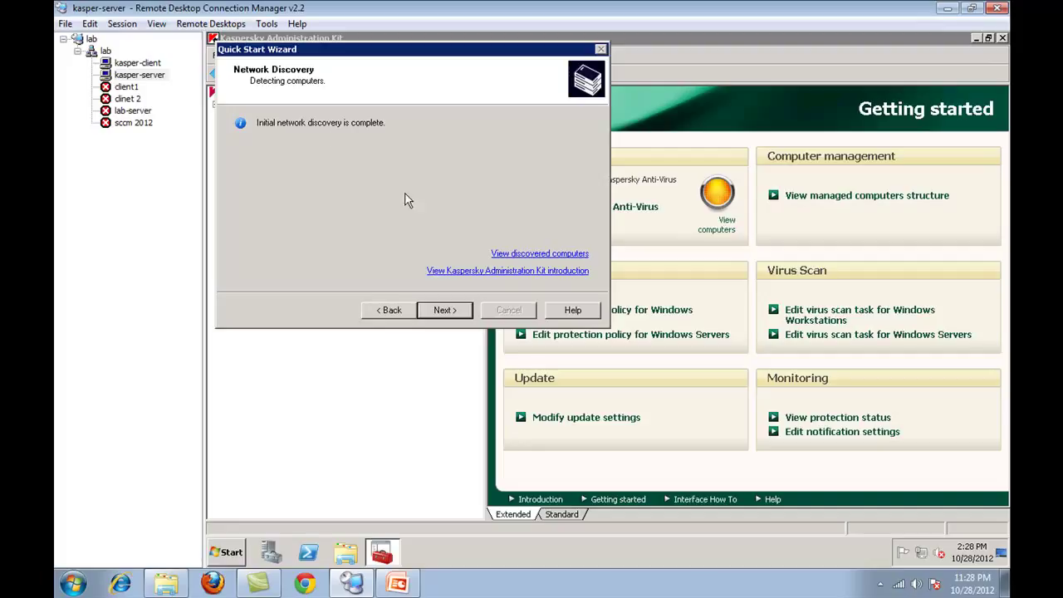
{"action": "left_click", "coordinate": [465, 314]}
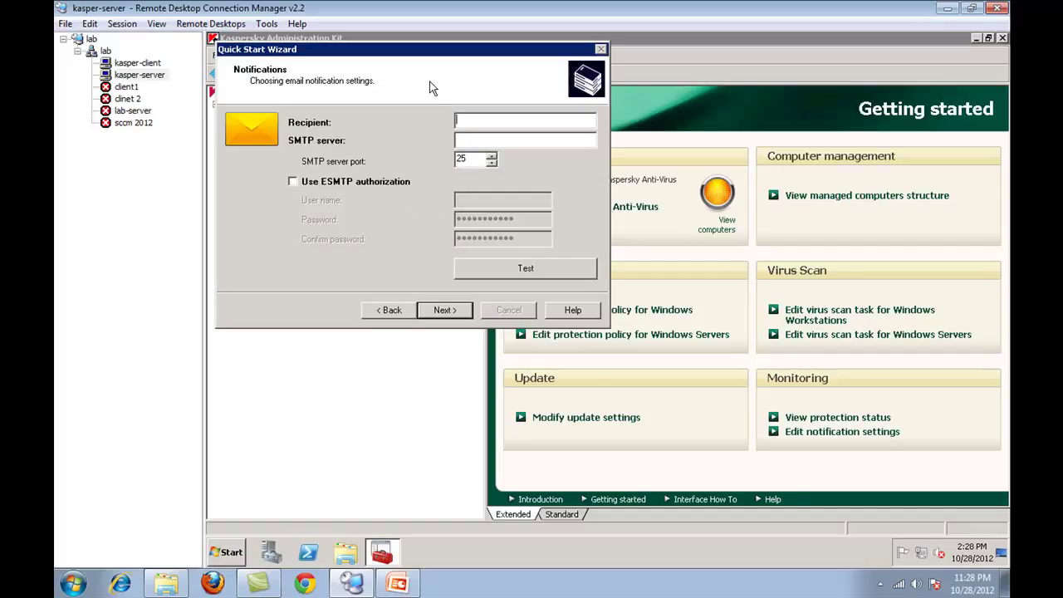
- Skip the email notification settings, continue during the update download, and untick starting deployment on finish
{"action": "left_click", "coordinate": [447, 309]}
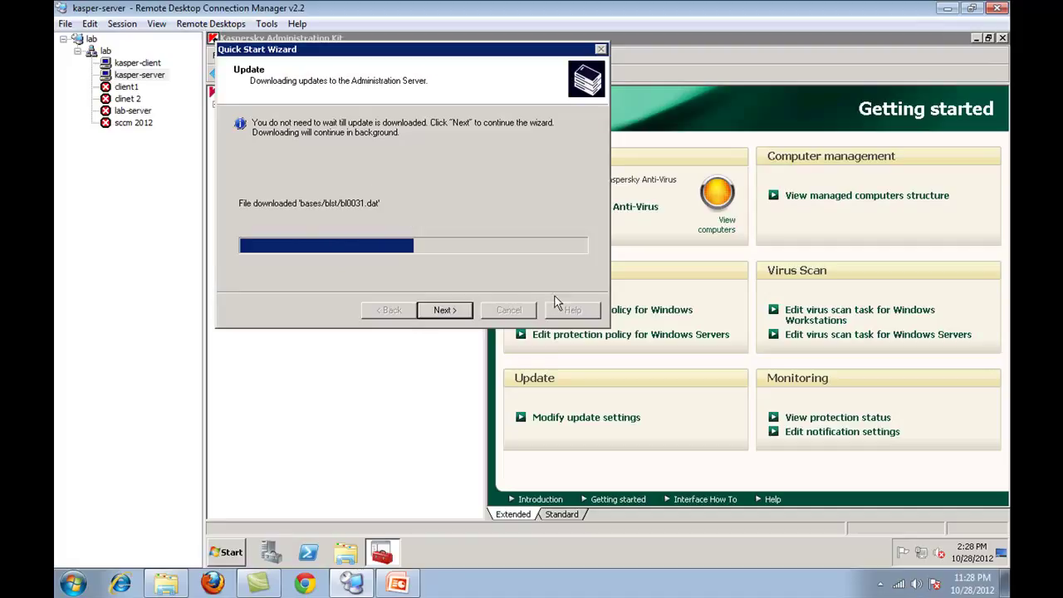
{"action": "left_click", "coordinate": [435, 310]}
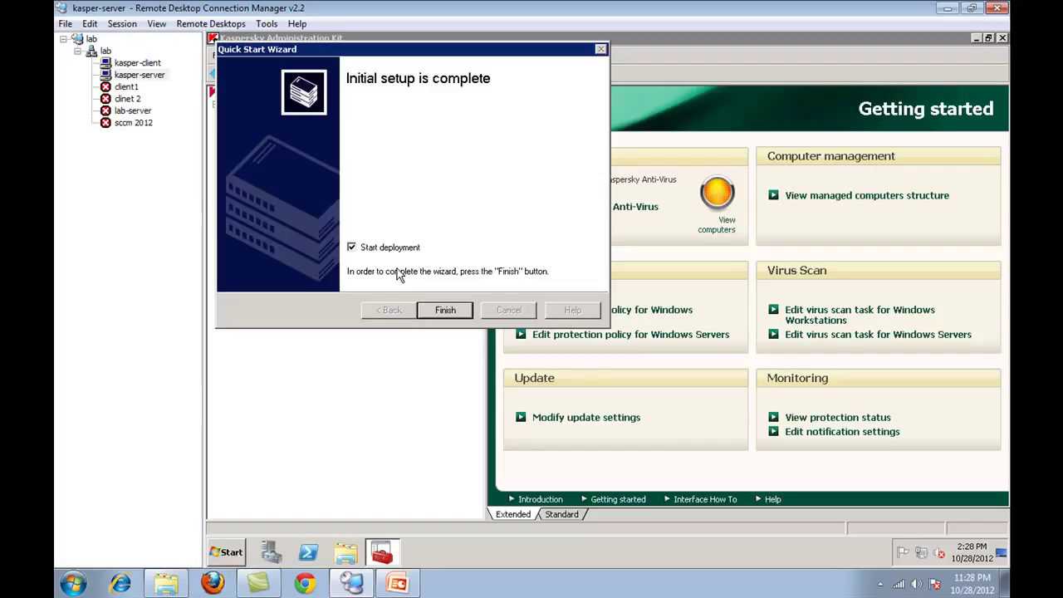
{"action": "left_click", "coordinate": [352, 246]}
- Close the quick start wizard and browse the Managed computers, Reports, Tasks, Selections and Unassigned computers sections
{"action": "left_click", "coordinate": [454, 312]}
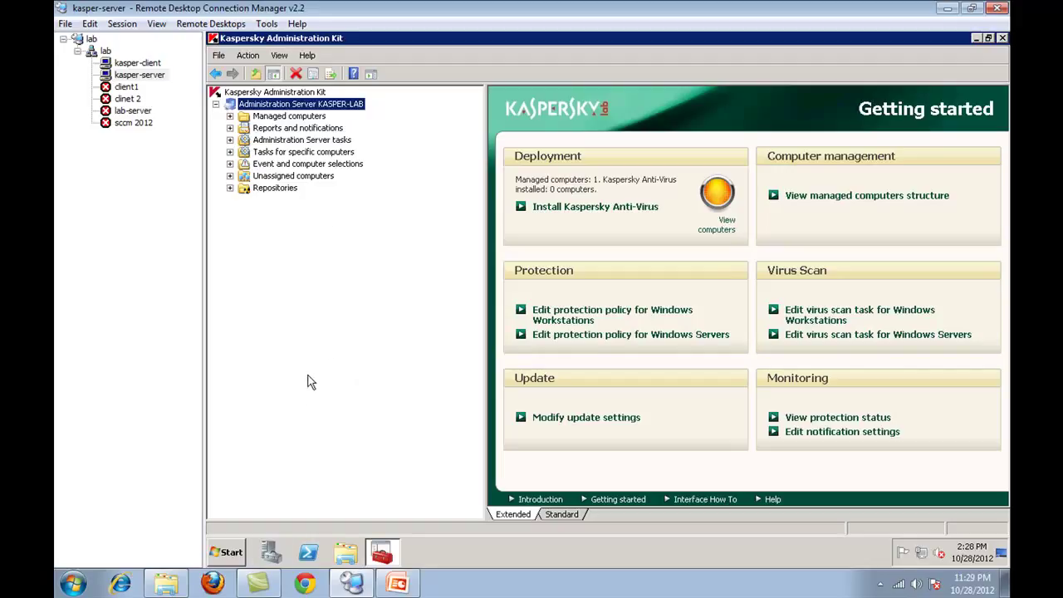
{"action": "left_click", "coordinate": [317, 118]}
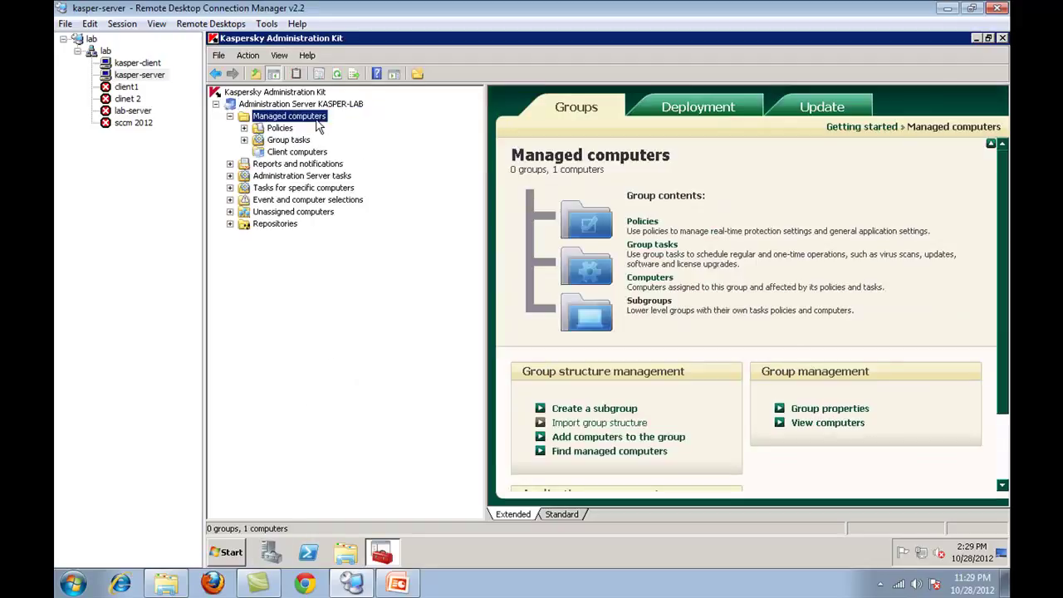
{"action": "left_click", "coordinate": [331, 166]}
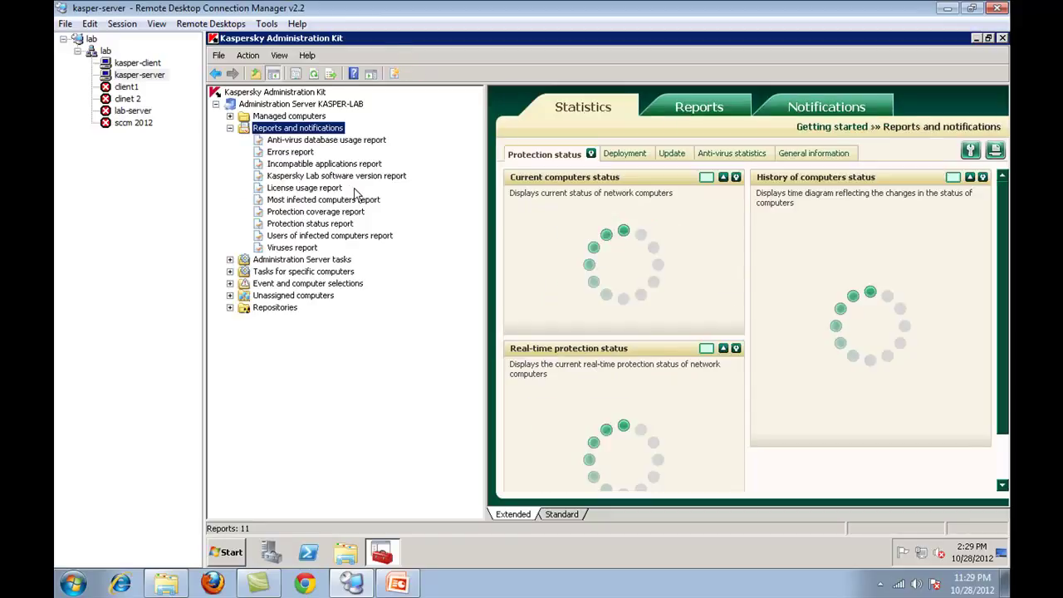
{"action": "left_click", "coordinate": [346, 262]}
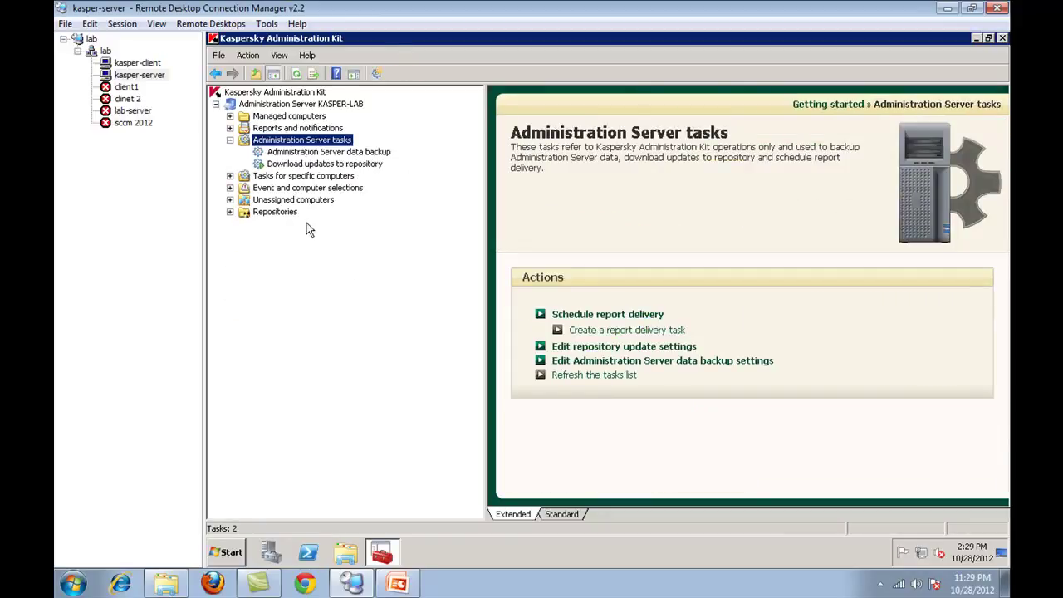
{"action": "left_click", "coordinate": [335, 177]}
{"action": "left_click", "coordinate": [347, 165]}
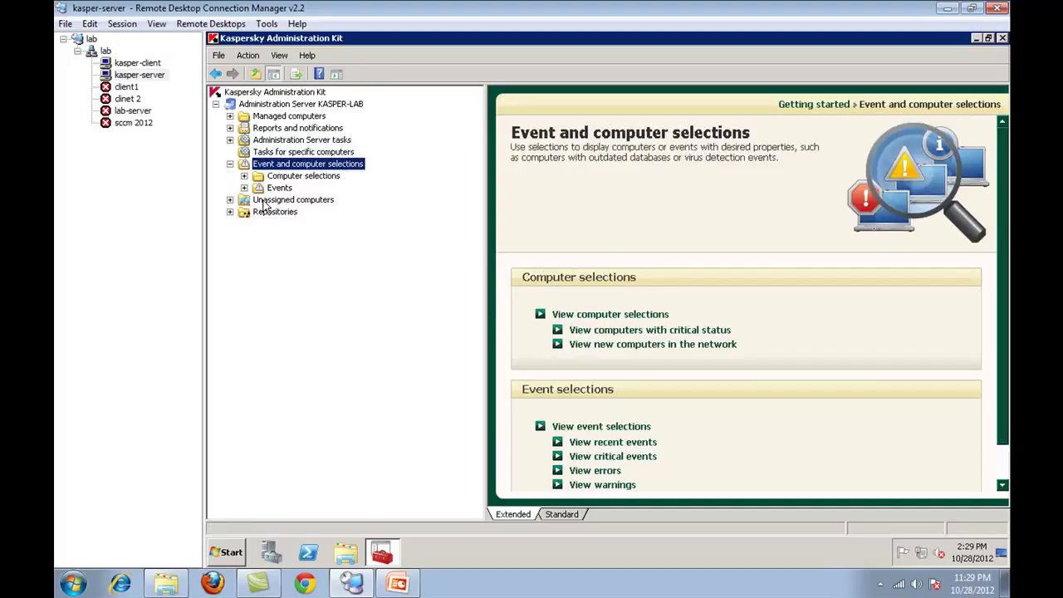
{"action": "left_click", "coordinate": [284, 201]}
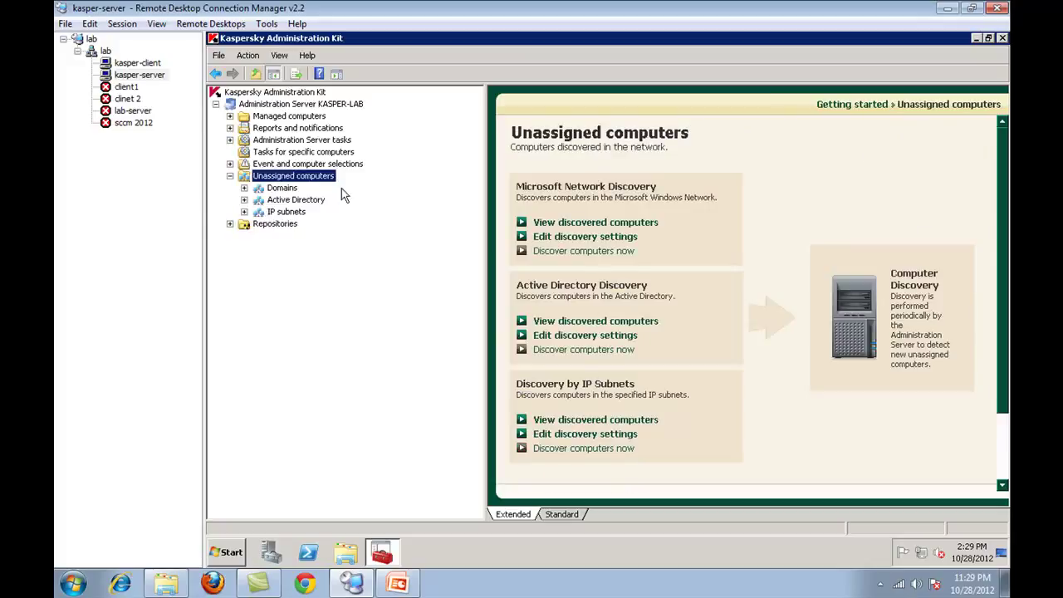
- Browse the Repositories section's licenses, quarantine, backup and unprocessed files pages
{"action": "left_click", "coordinate": [257, 224]}
{"action": "left_click", "coordinate": [281, 224]}
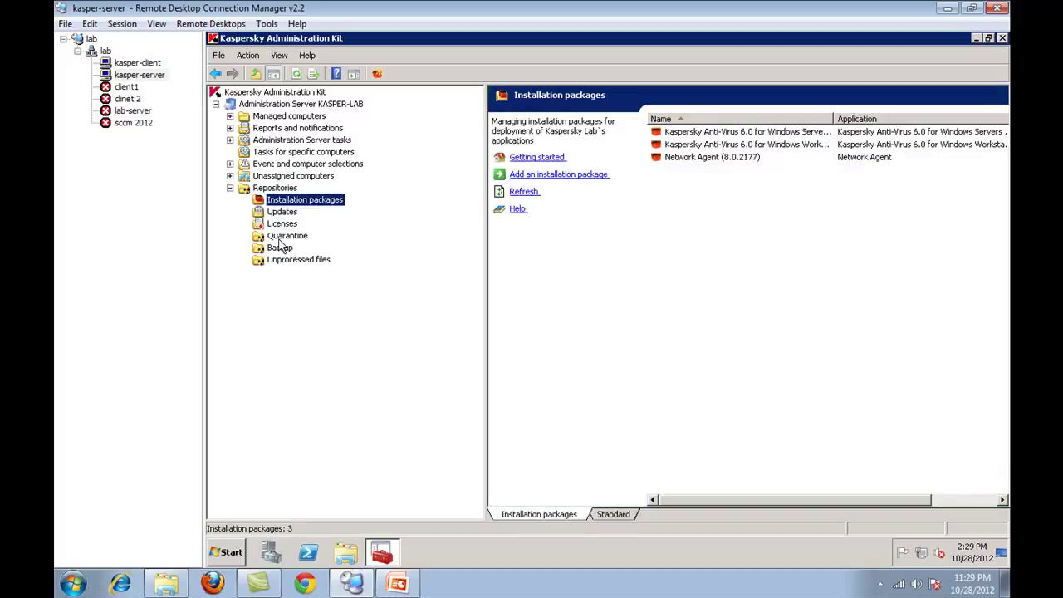
{"action": "left_click", "coordinate": [287, 236]}
{"action": "left_click", "coordinate": [280, 247]}
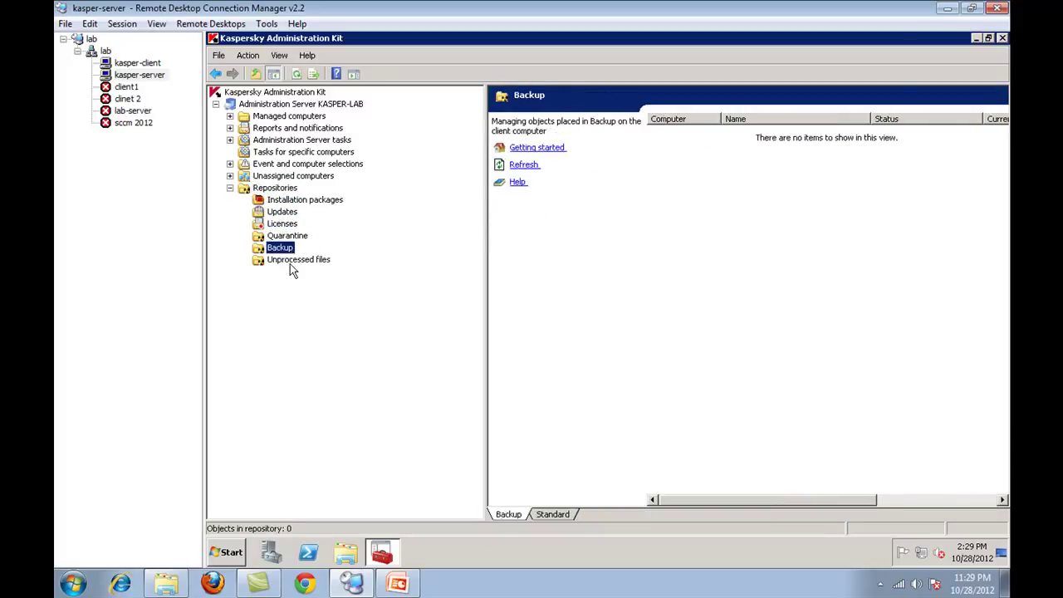
{"action": "left_click", "coordinate": [298, 259]}
{"action": "left_click", "coordinate": [231, 193]}
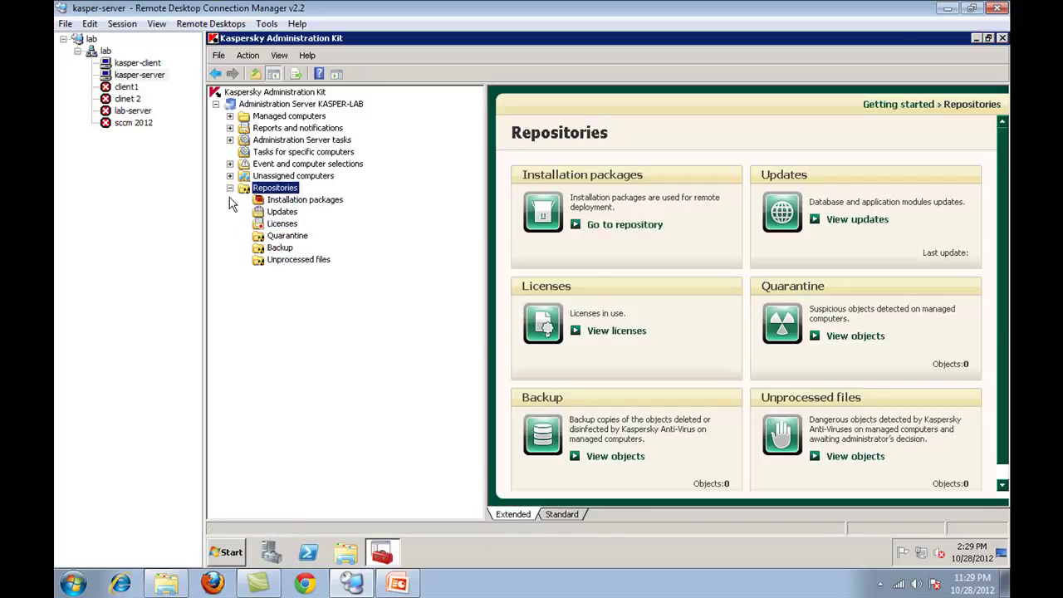
- Expand Managed computers, view its policies and group tasks, then its client computers list showing KASPER-LAB
{"action": "left_click", "coordinate": [231, 117]}
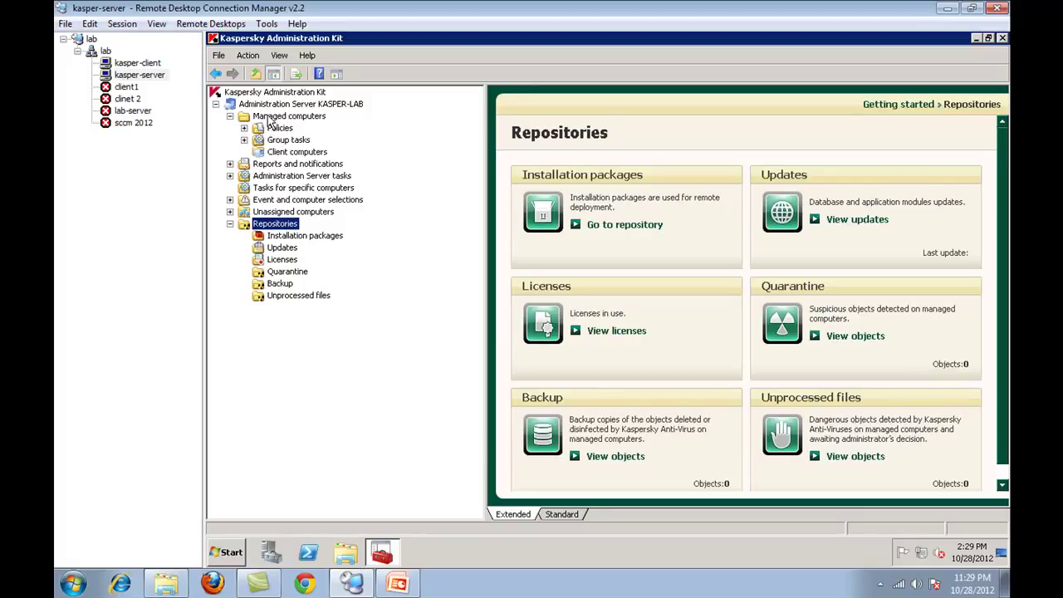
{"action": "left_click", "coordinate": [279, 130]}
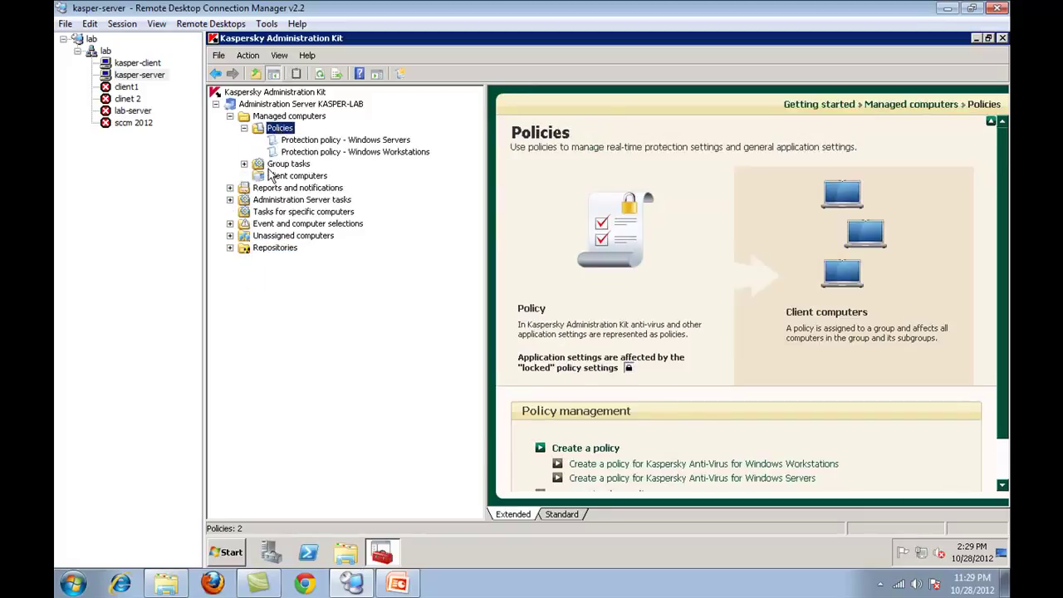
{"action": "left_click", "coordinate": [272, 166]}
{"action": "left_click", "coordinate": [244, 140]}
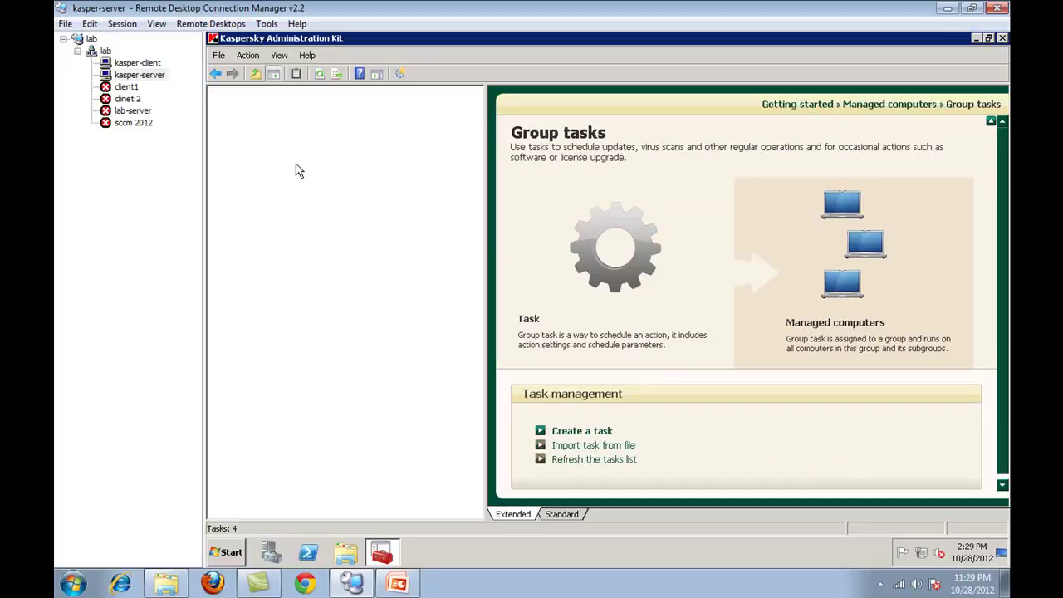
{"action": "left_click", "coordinate": [307, 154]}
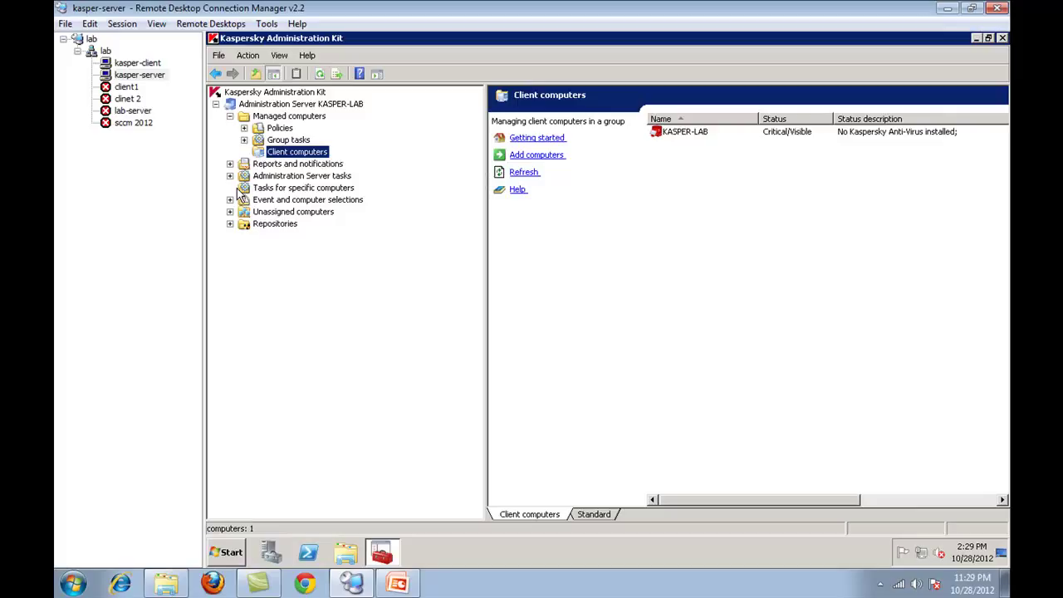
- Create a new group named 'demo' under Managed computers
{"action": "right_click", "coordinate": [303, 117]}
{"action": "mouse_move", "coordinate": [358, 179]}
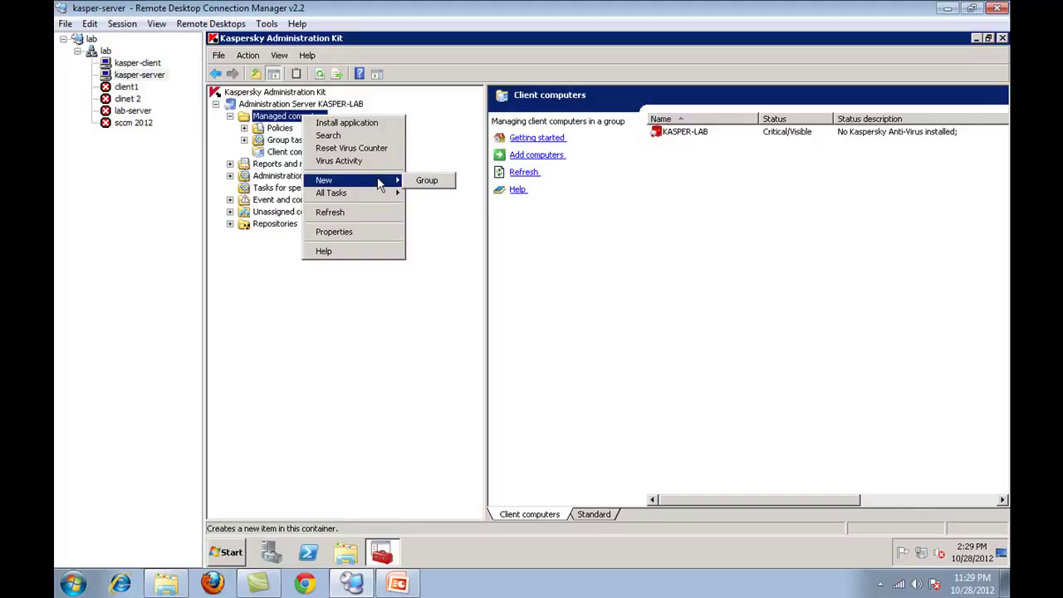
{"action": "left_click", "coordinate": [423, 179]}
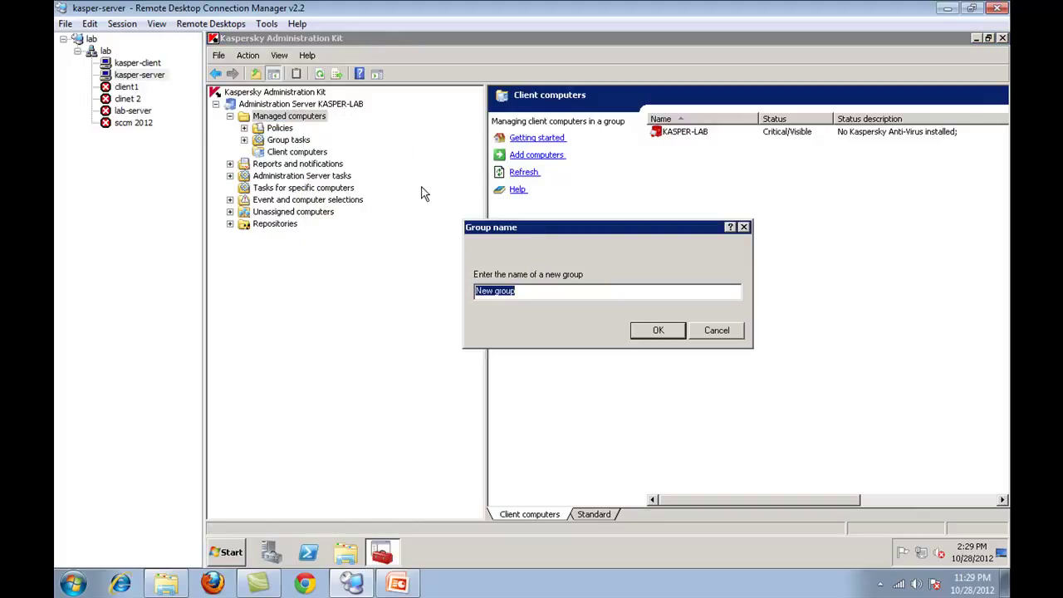
{"action": "type", "text": "demo"}
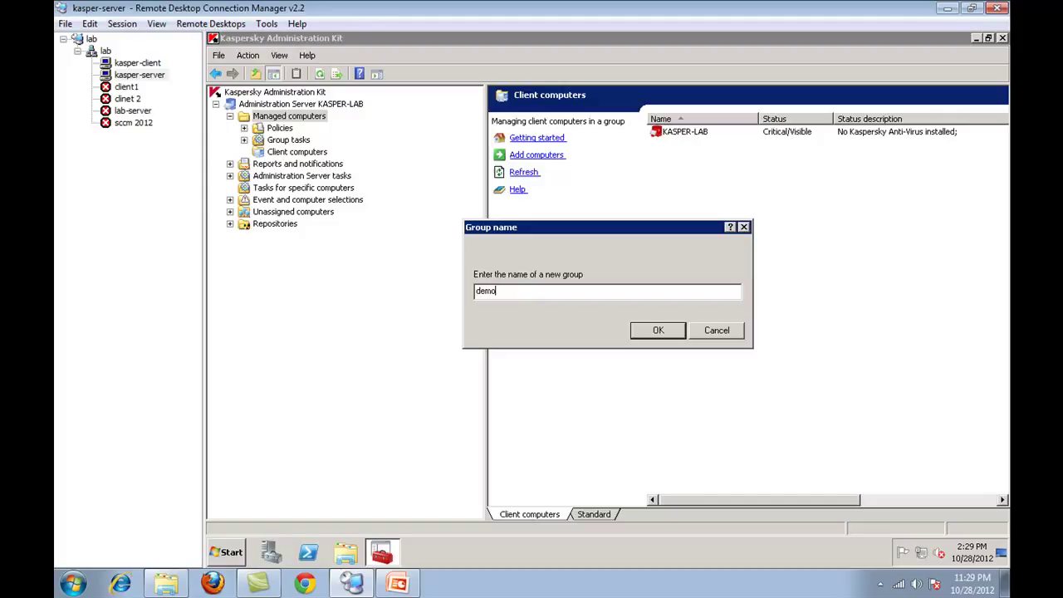
{"action": "left_click", "coordinate": [657, 330]}
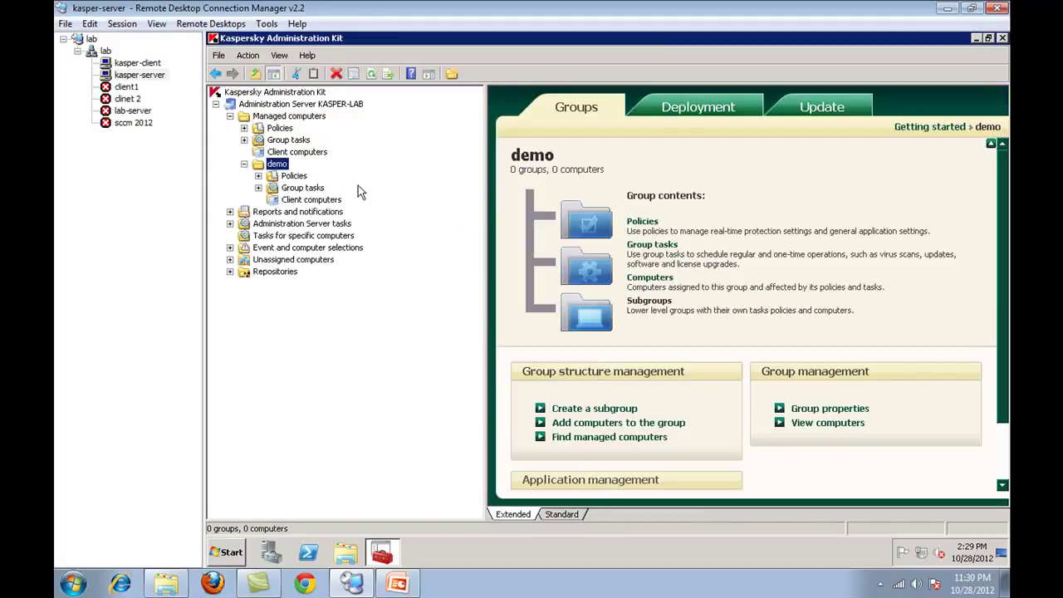
- Check the demo group's Policies, Group tasks and its empty Client computers list
{"action": "left_click", "coordinate": [297, 177]}
{"action": "left_click", "coordinate": [301, 187]}
{"action": "left_click", "coordinate": [296, 181]}
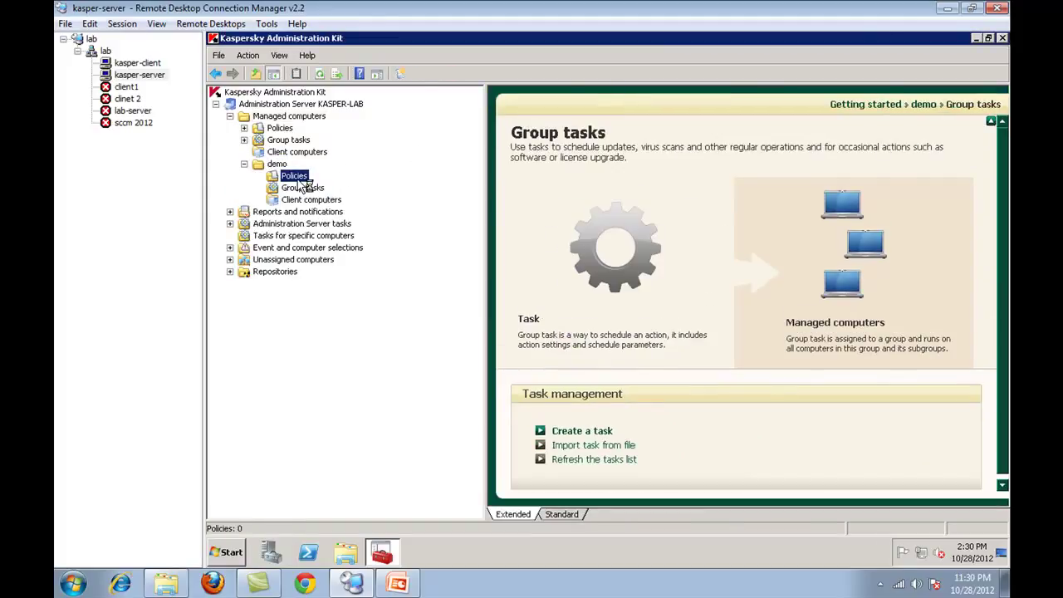
{"action": "left_click", "coordinate": [302, 189]}
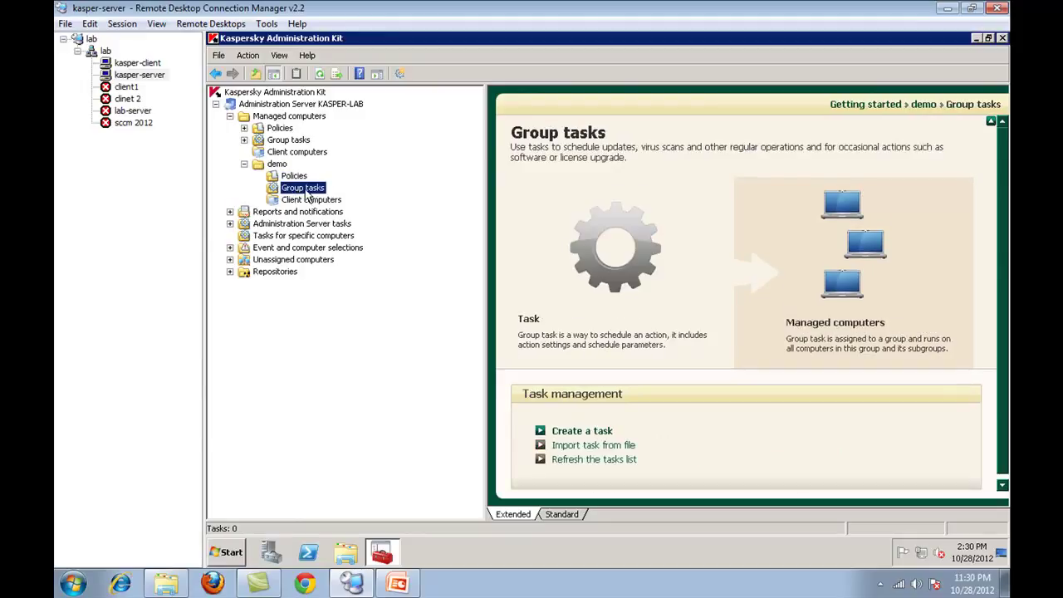
{"action": "left_click", "coordinate": [312, 201]}
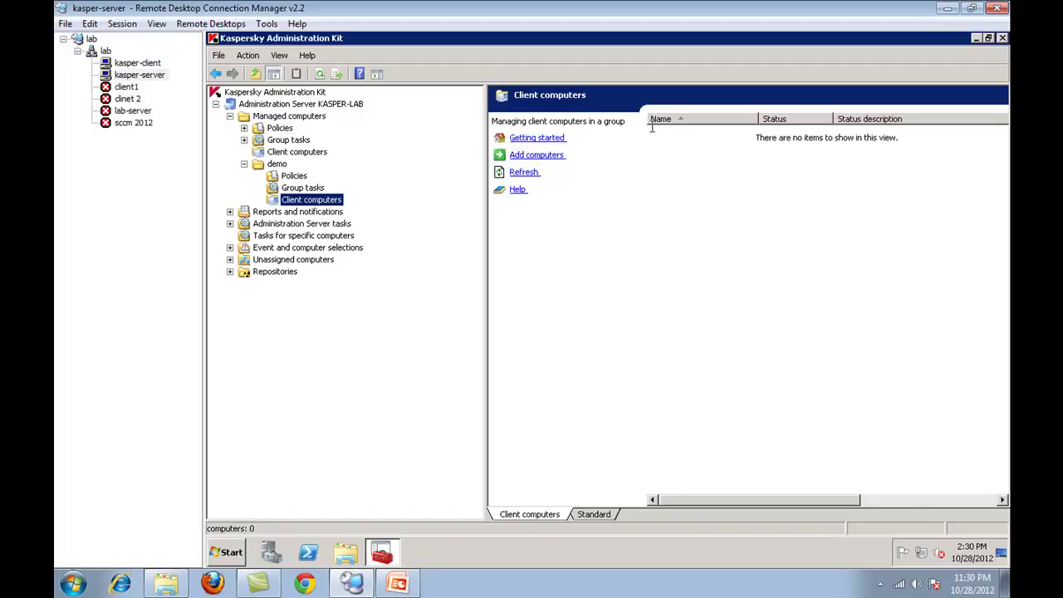
- Switch to kasper-client and back, then expand Unassigned computers' Windows domains to list WORKGROUP computers
{"action": "left_click", "coordinate": [143, 64]}
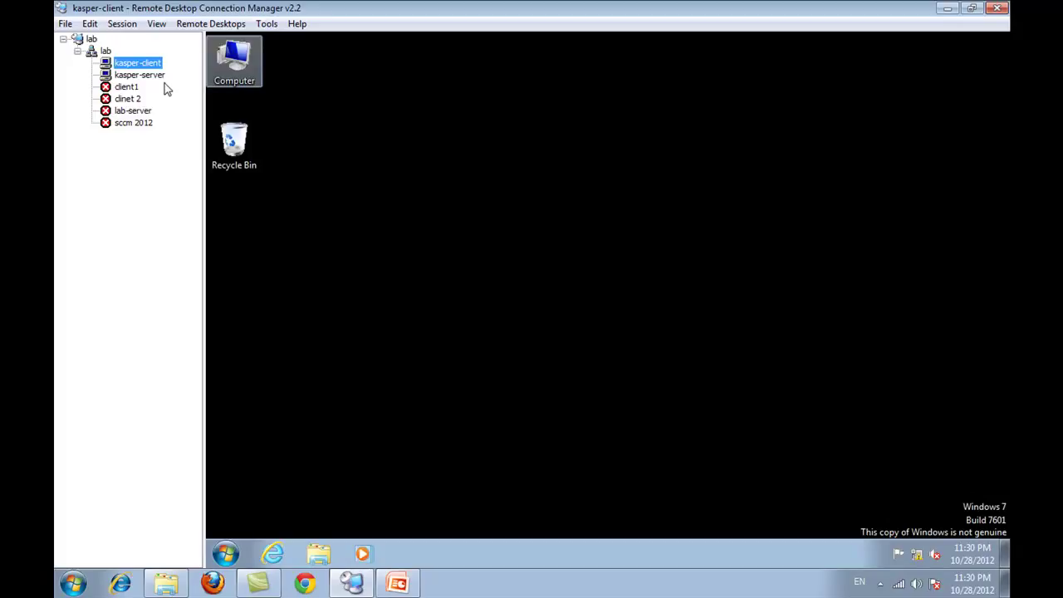
{"action": "left_click", "coordinate": [142, 75]}
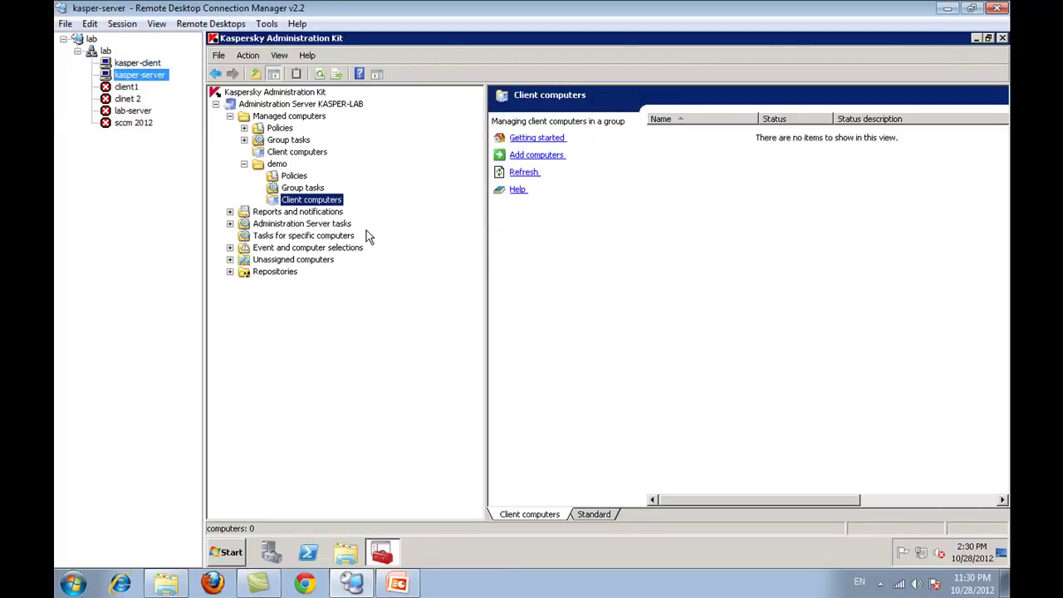
{"action": "left_click", "coordinate": [287, 260]}
{"action": "double_click", "coordinate": [288, 260]}
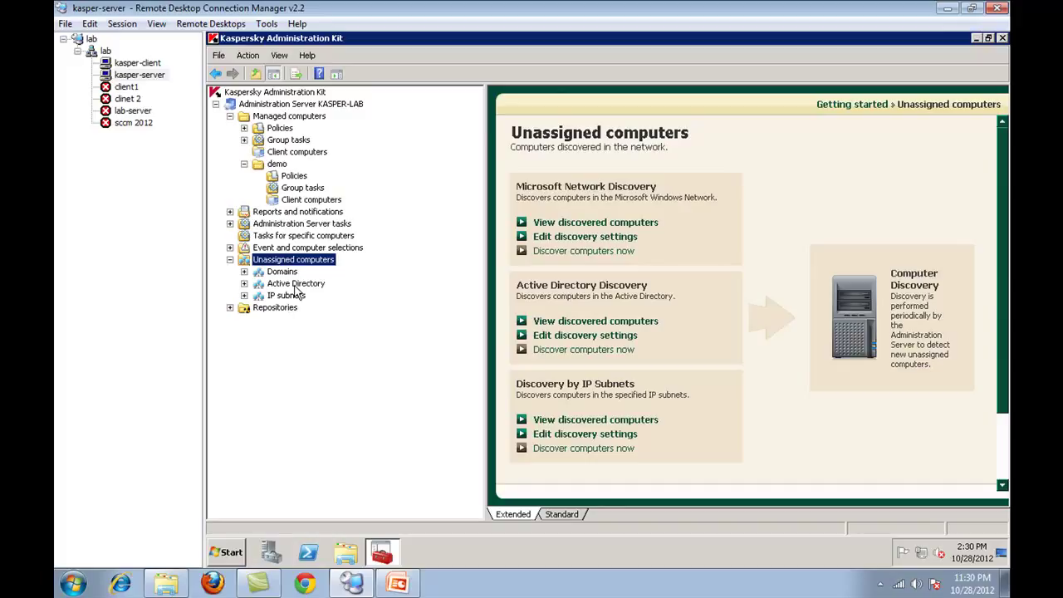
{"action": "double_click", "coordinate": [294, 285]}
{"action": "double_click", "coordinate": [282, 272]}
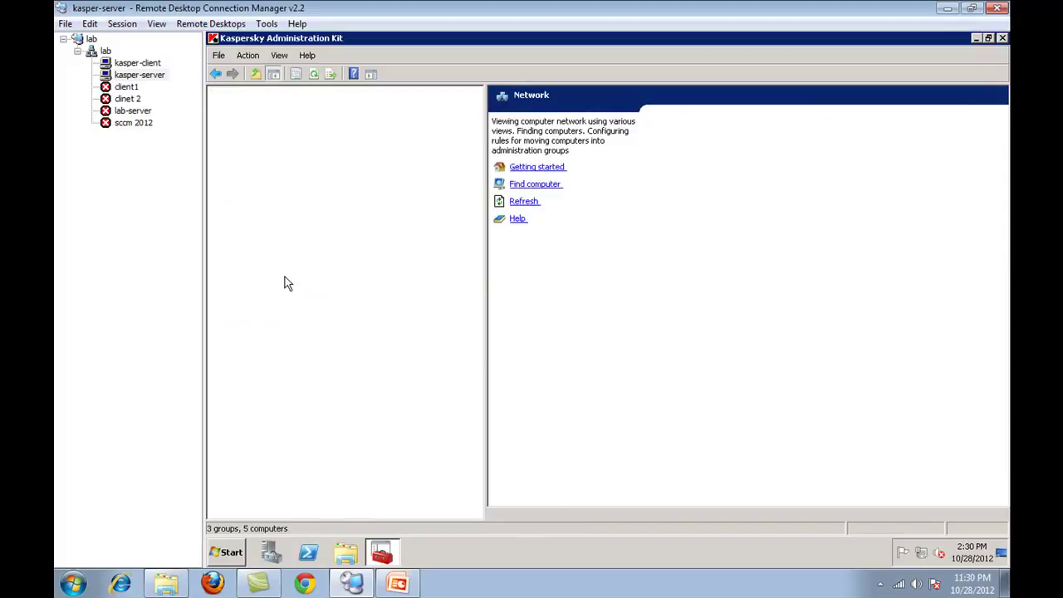
{"action": "left_click", "coordinate": [298, 308]}
- Browse the demo.local Active Directory folders, collapse the tree, and reopen demo's Client computers
{"action": "double_click", "coordinate": [295, 321]}
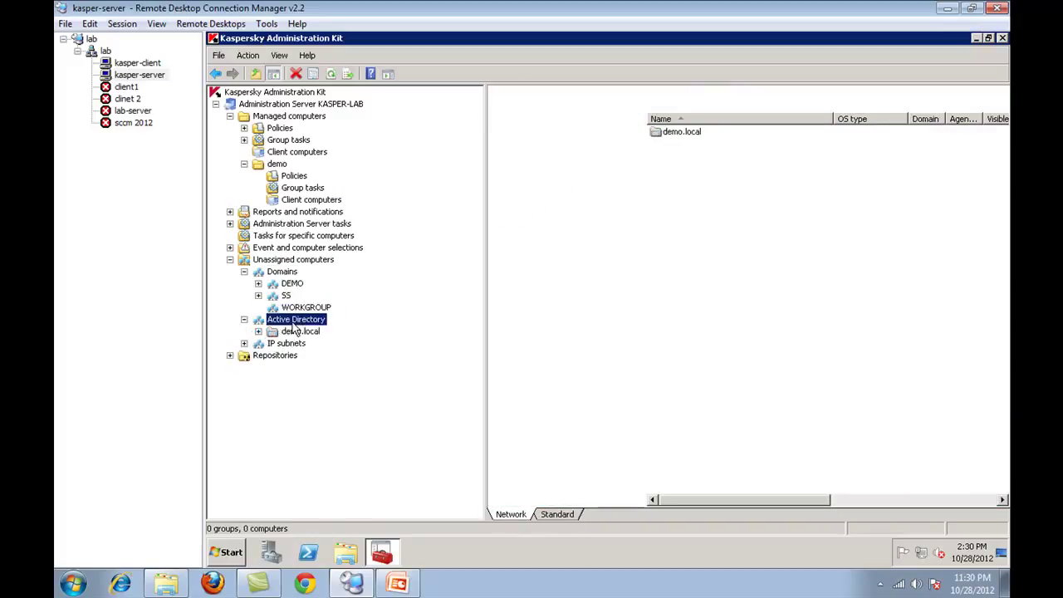
{"action": "double_click", "coordinate": [292, 332]}
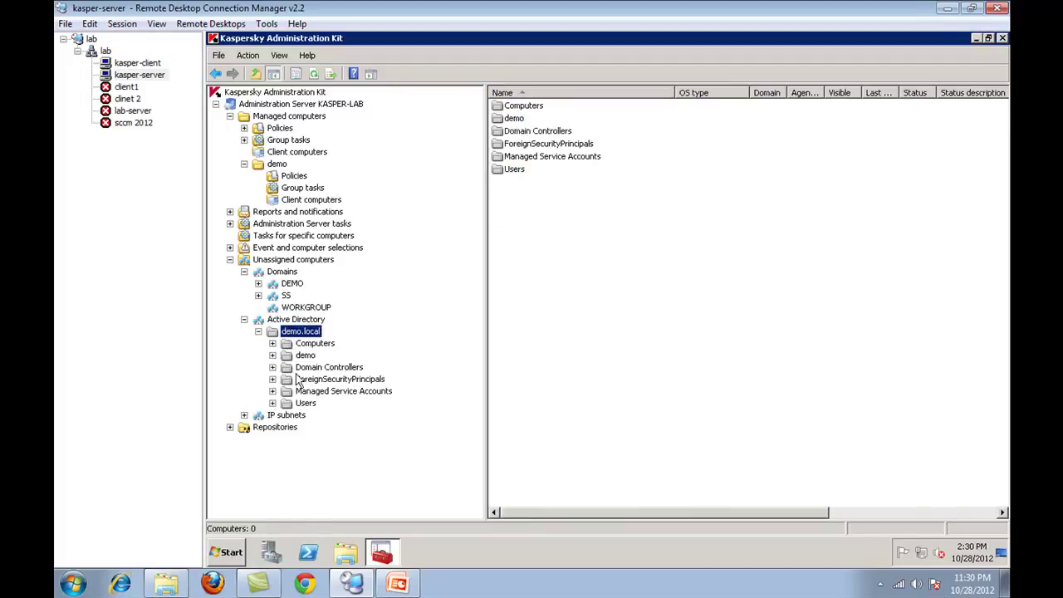
{"action": "double_click", "coordinate": [304, 356]}
{"action": "double_click", "coordinate": [320, 380]}
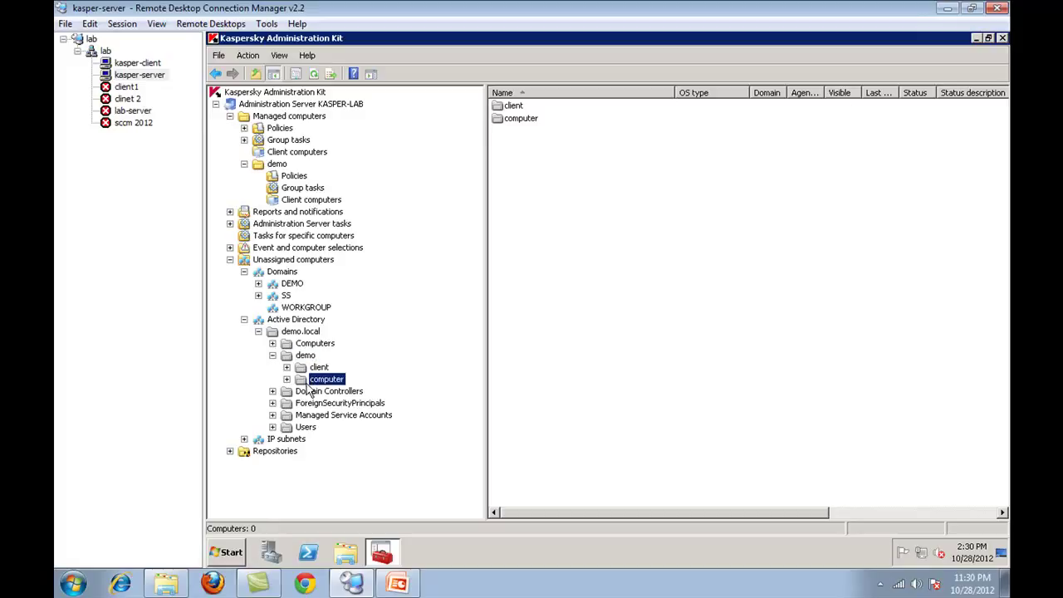
{"action": "left_click", "coordinate": [287, 356]}
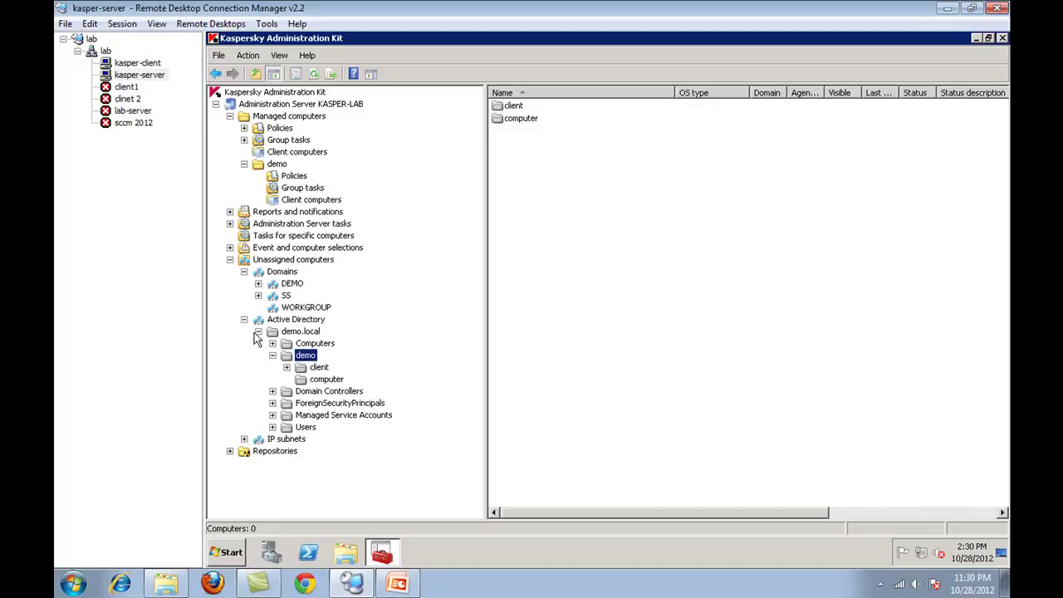
{"action": "double_click", "coordinate": [245, 320]}
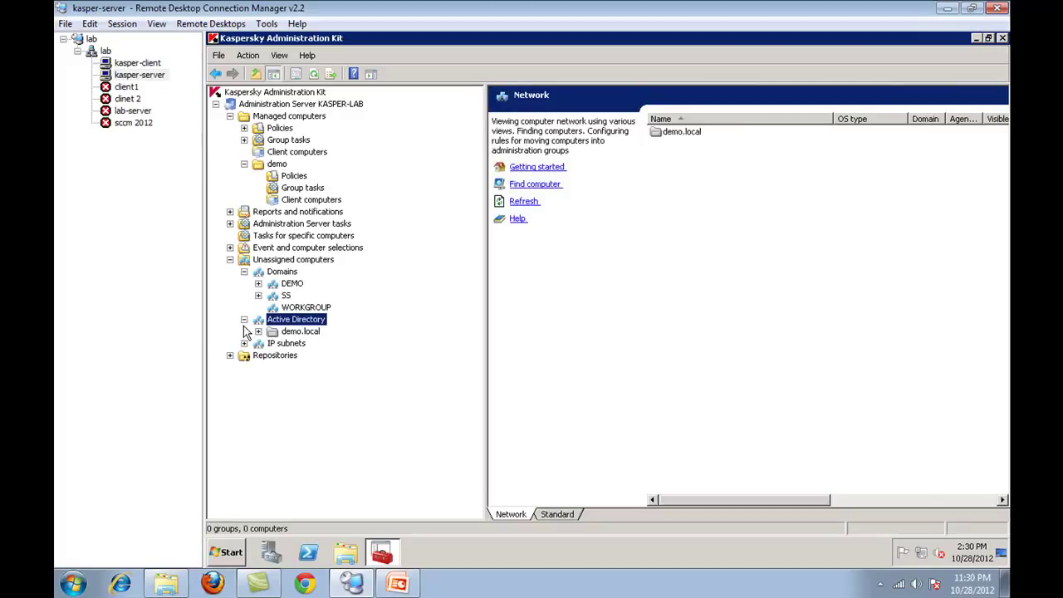
{"action": "double_click", "coordinate": [231, 261]}
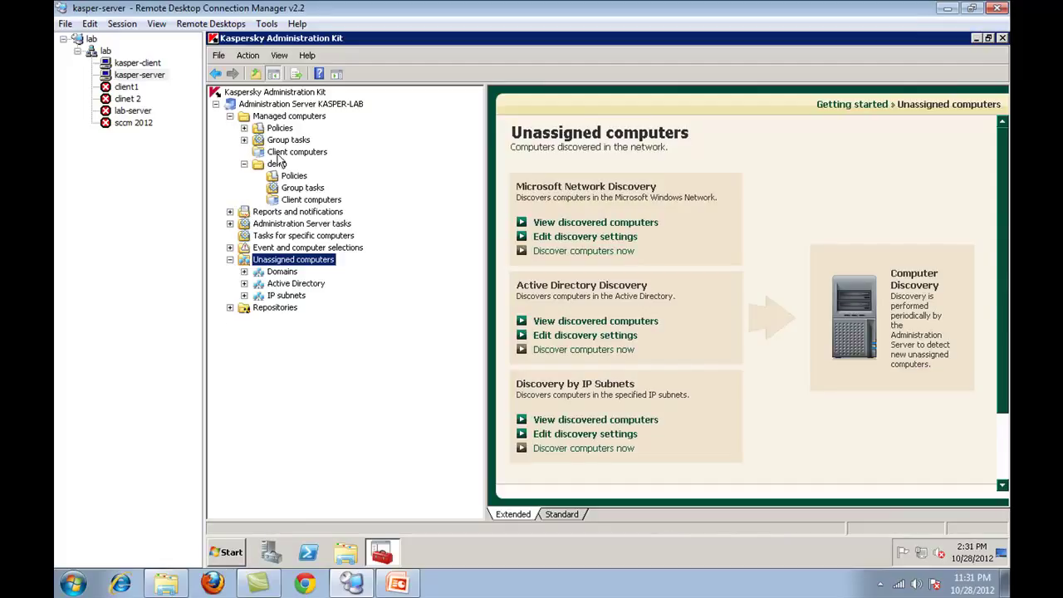
{"action": "left_click", "coordinate": [301, 202]}
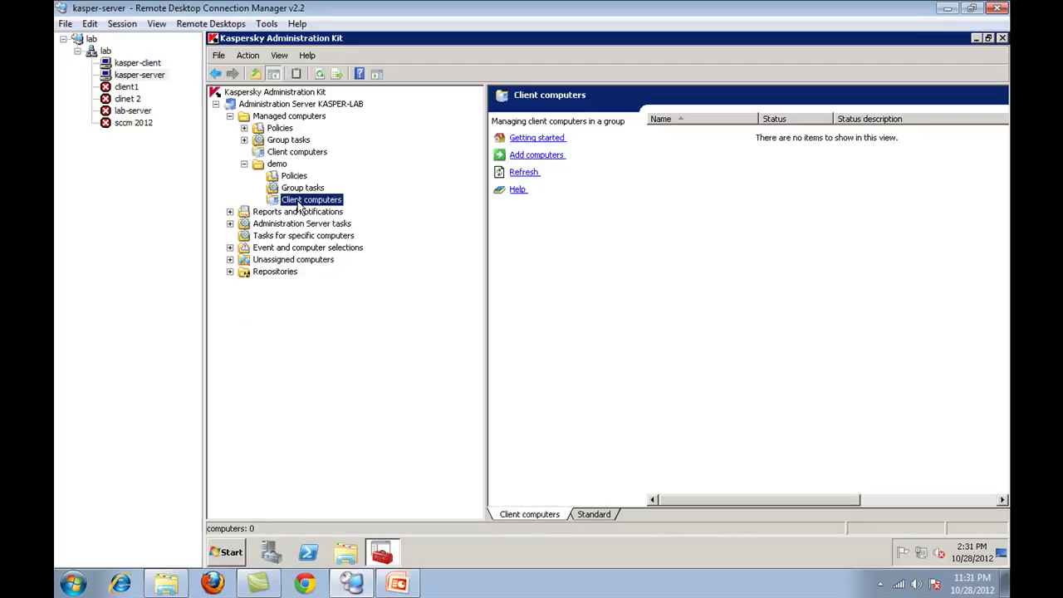
- Launch the New workstation wizard for the demo group, keeping automatic addition from Administration Server data
{"action": "right_click", "coordinate": [299, 205]}
{"action": "mouse_move", "coordinate": [309, 210]}
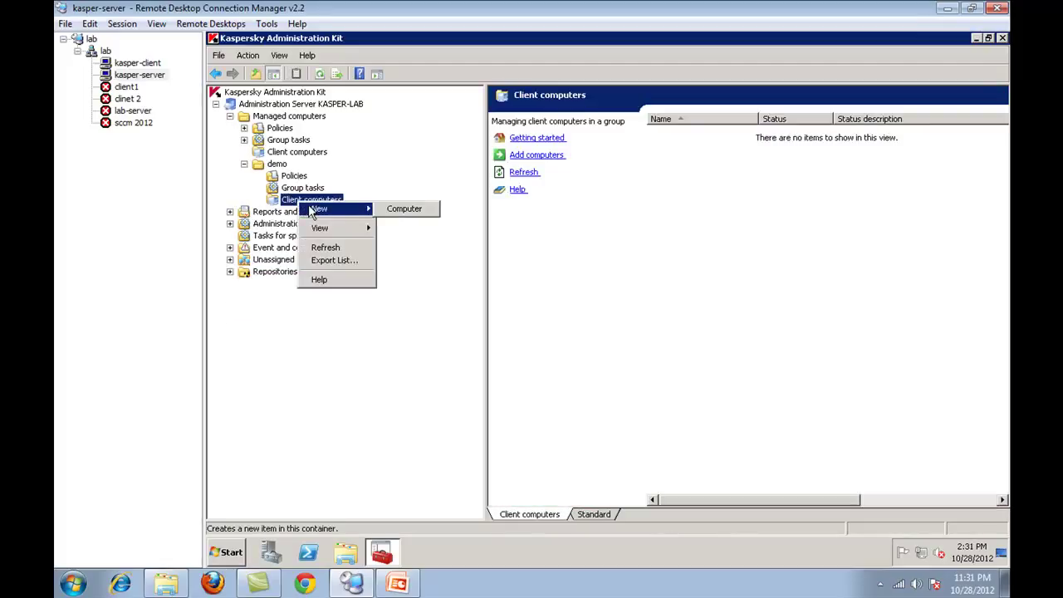
{"action": "left_click", "coordinate": [392, 210]}
{"action": "left_click", "coordinate": [443, 311]}
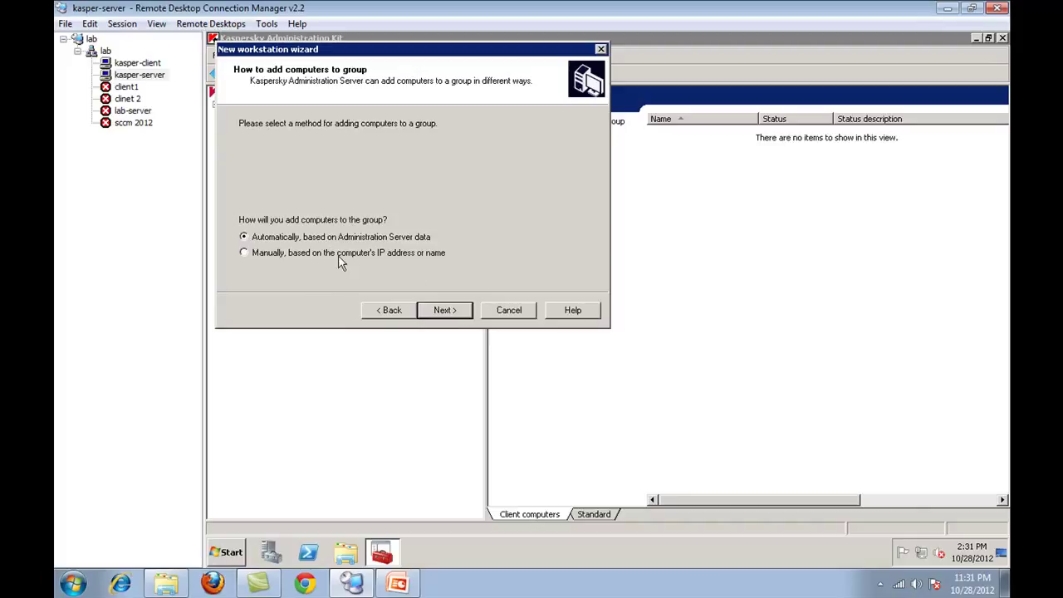
{"action": "left_click", "coordinate": [381, 255]}
{"action": "left_click", "coordinate": [340, 239]}
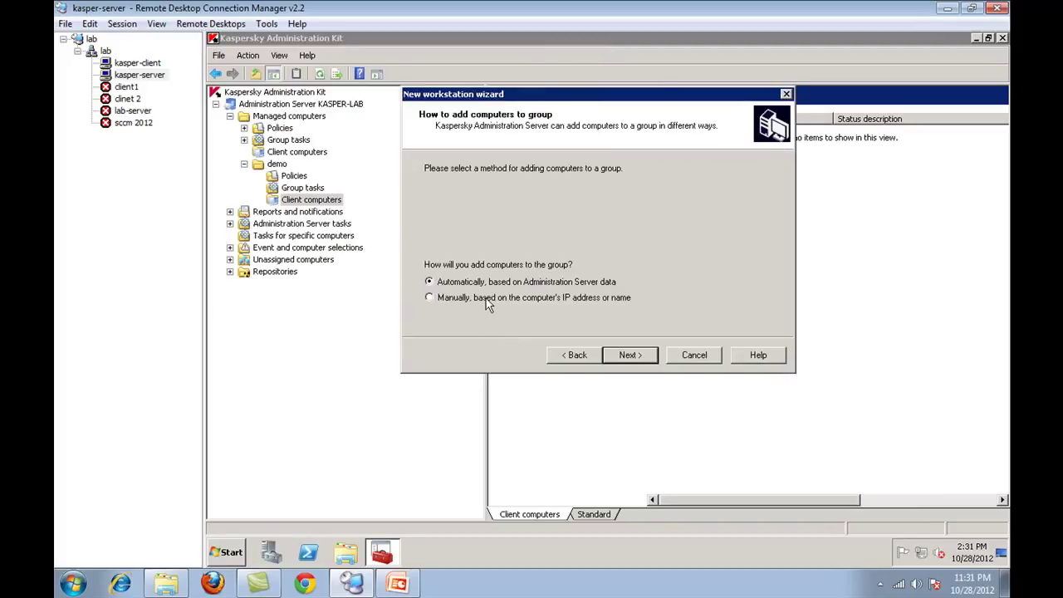
{"action": "left_click", "coordinate": [642, 363]}
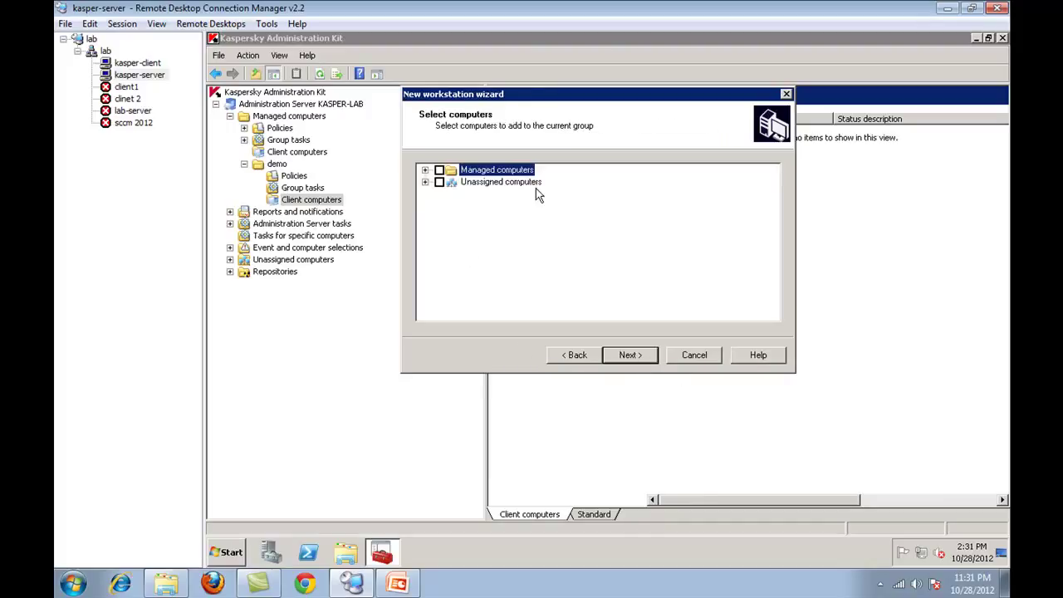
- Tick Managed computers and IK-PC under Unassigned computers > DEMO for adding
{"action": "left_click", "coordinate": [440, 170]}
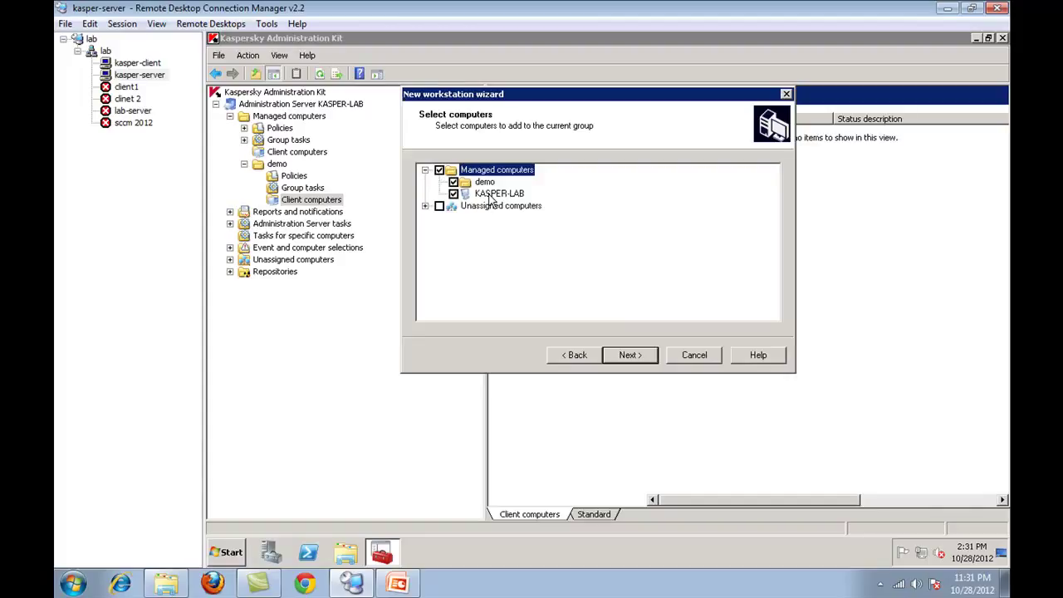
{"action": "left_click", "coordinate": [426, 170]}
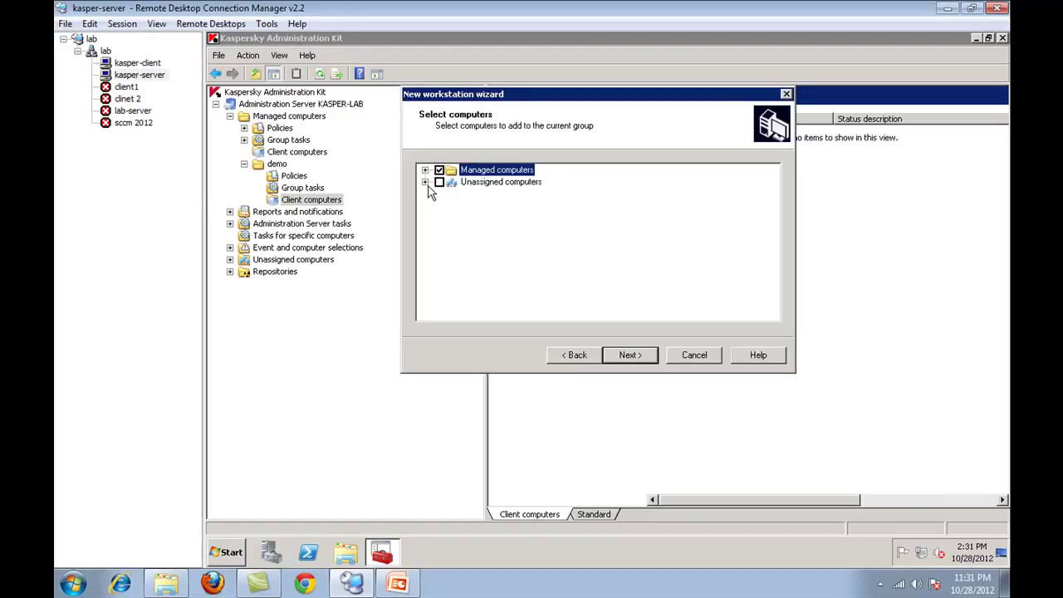
{"action": "left_click", "coordinate": [425, 182]}
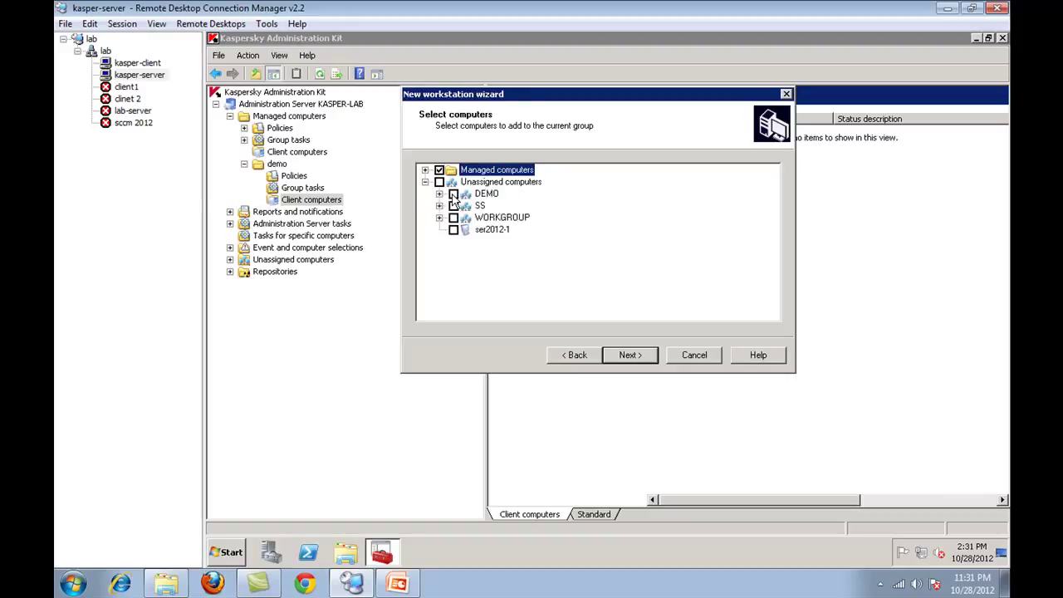
{"action": "left_click", "coordinate": [439, 194]}
{"action": "left_click", "coordinate": [468, 205]}
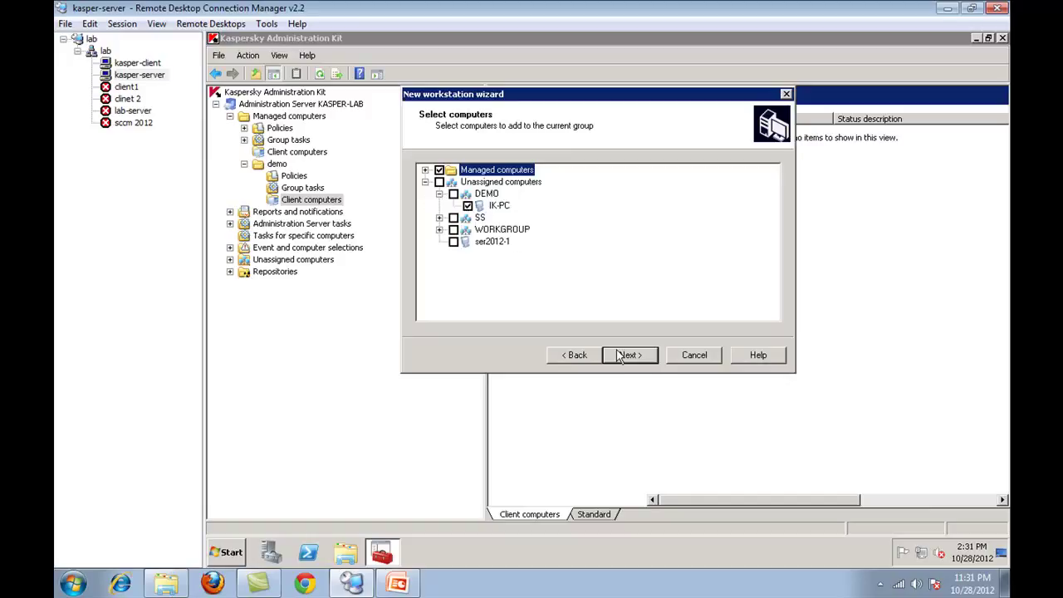
{"action": "left_click", "coordinate": [425, 182]}
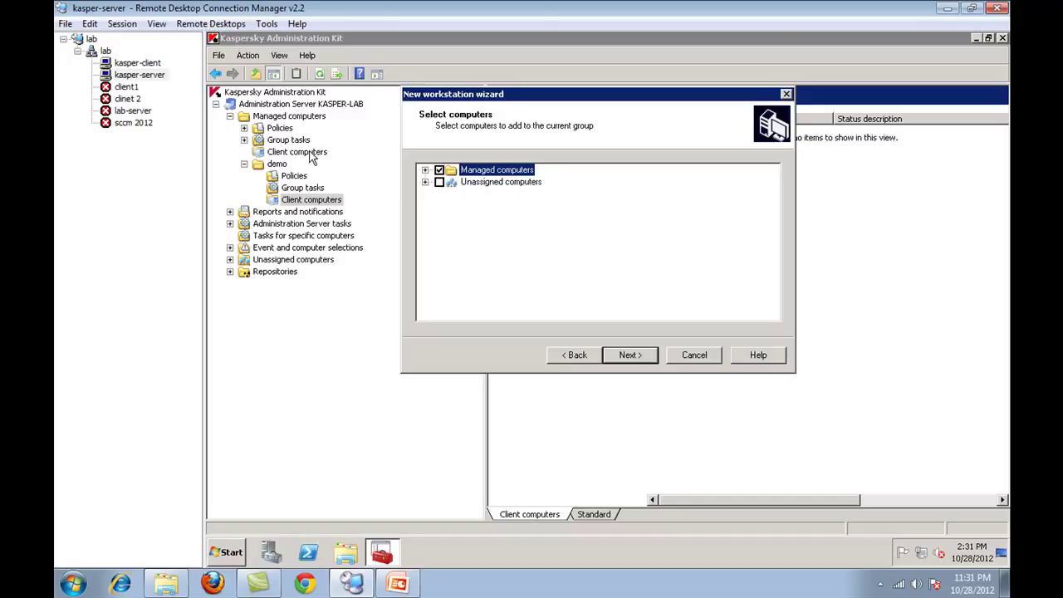
- Cancel the wizard and inspect KASPER-LAB's status in the Managed computers client list
{"action": "left_click", "coordinate": [688, 361]}
{"action": "left_click", "coordinate": [316, 153]}
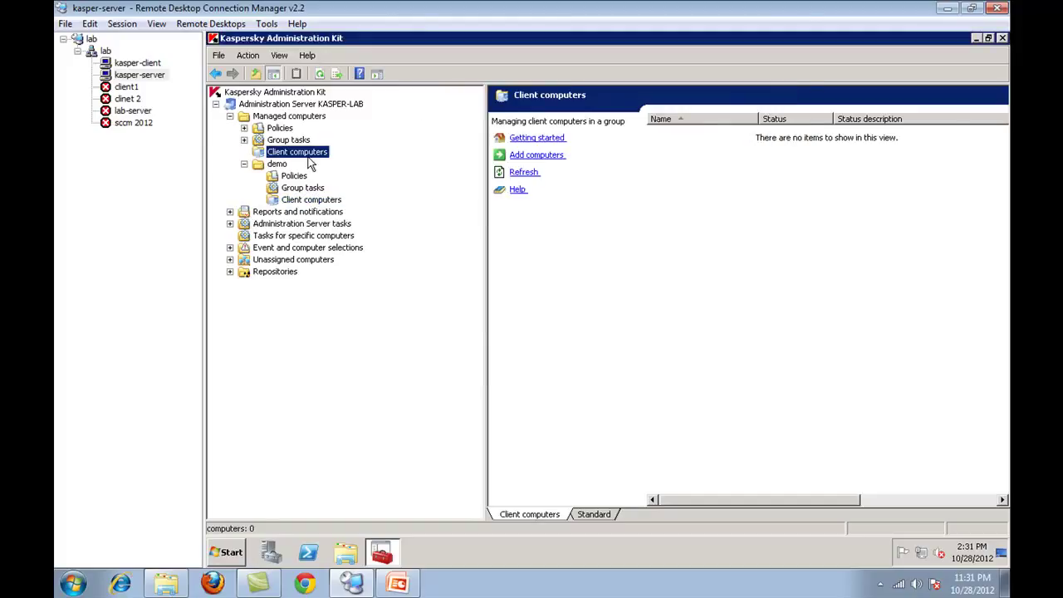
{"action": "left_click", "coordinate": [703, 133]}
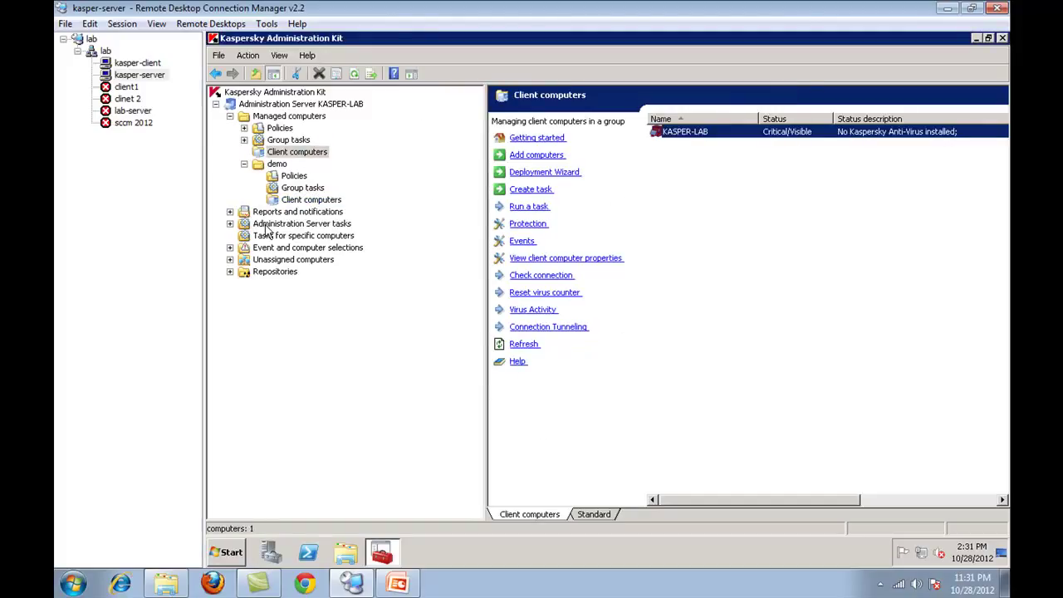
{"action": "left_click", "coordinate": [332, 203]}
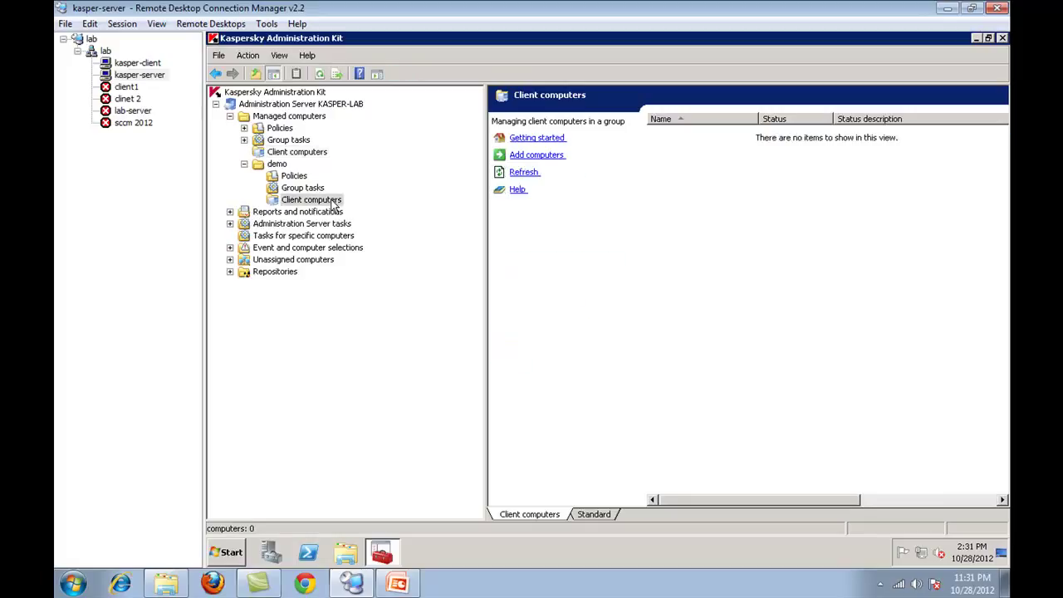
{"action": "left_click", "coordinate": [299, 154]}
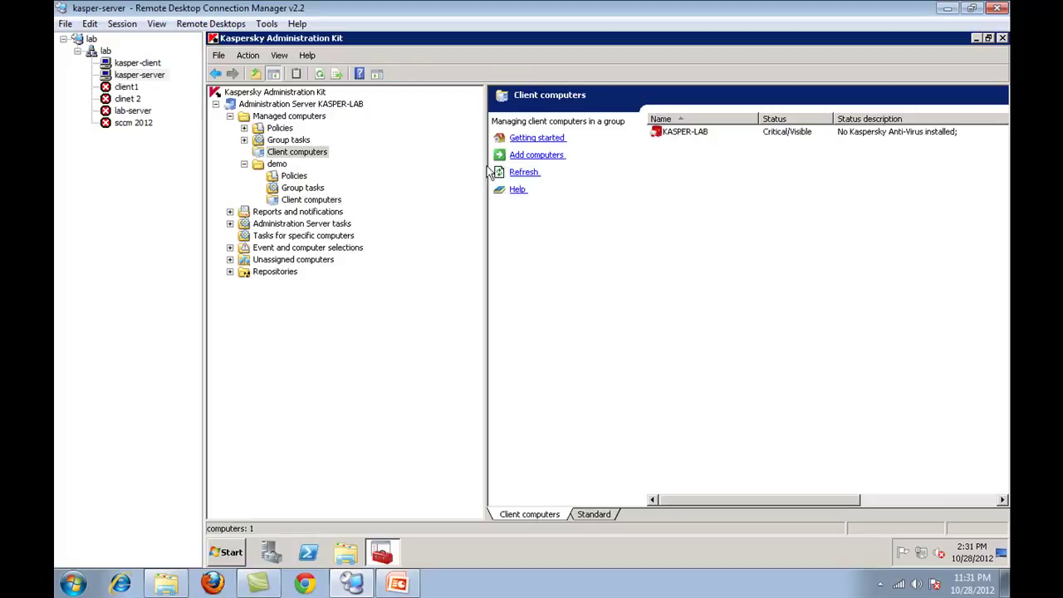
{"action": "left_click", "coordinate": [702, 135]}
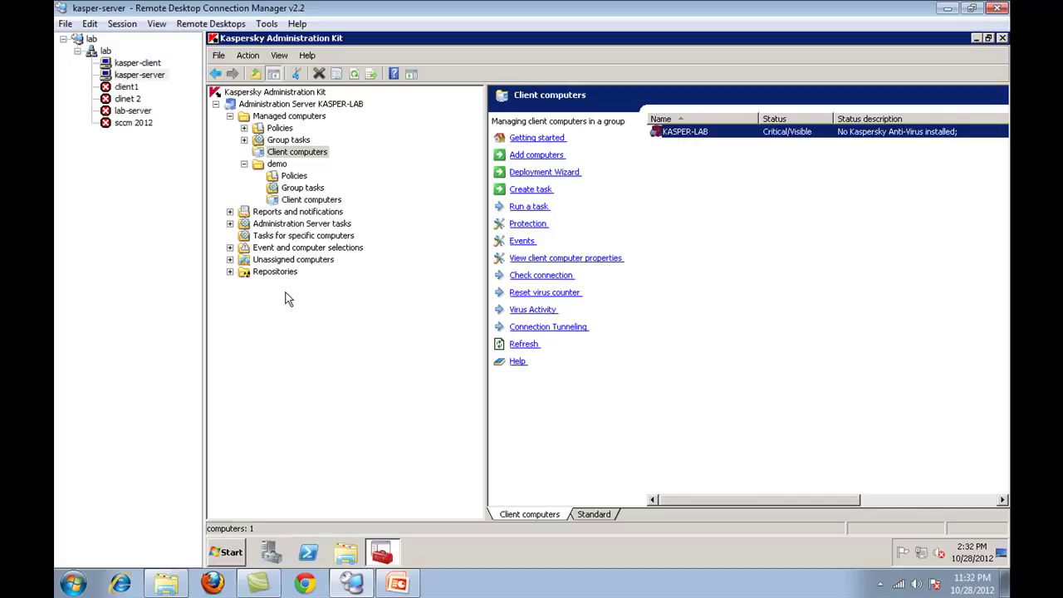
- Switch to kasper-client and back, then show the demo group's client computers list
{"action": "left_click", "coordinate": [137, 63]}
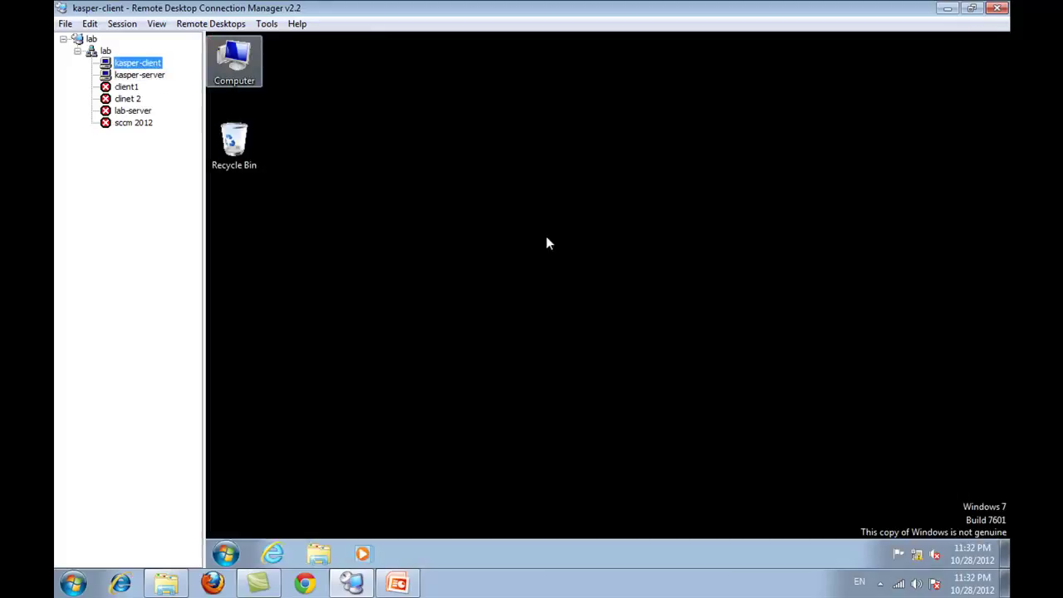
{"action": "left_click", "coordinate": [133, 75]}
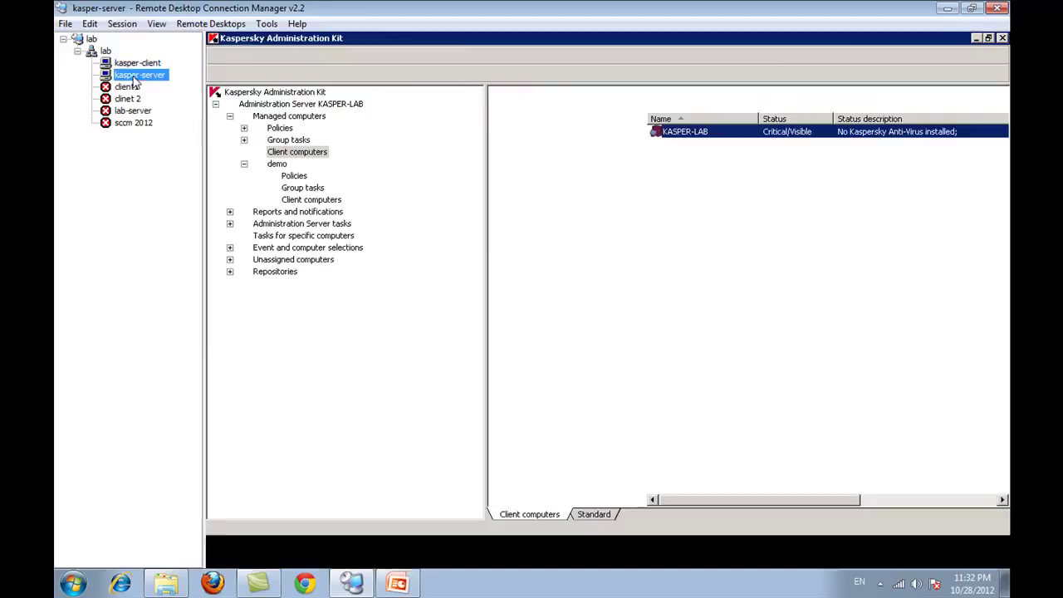
{"action": "left_click", "coordinate": [313, 204]}
- Launch the New workstation wizard for demo's Client computers, keeping automatic addition
{"action": "right_click", "coordinate": [322, 201]}
{"action": "mouse_move", "coordinate": [390, 208]}
{"action": "left_click", "coordinate": [429, 209]}
{"action": "left_click", "coordinate": [457, 310]}
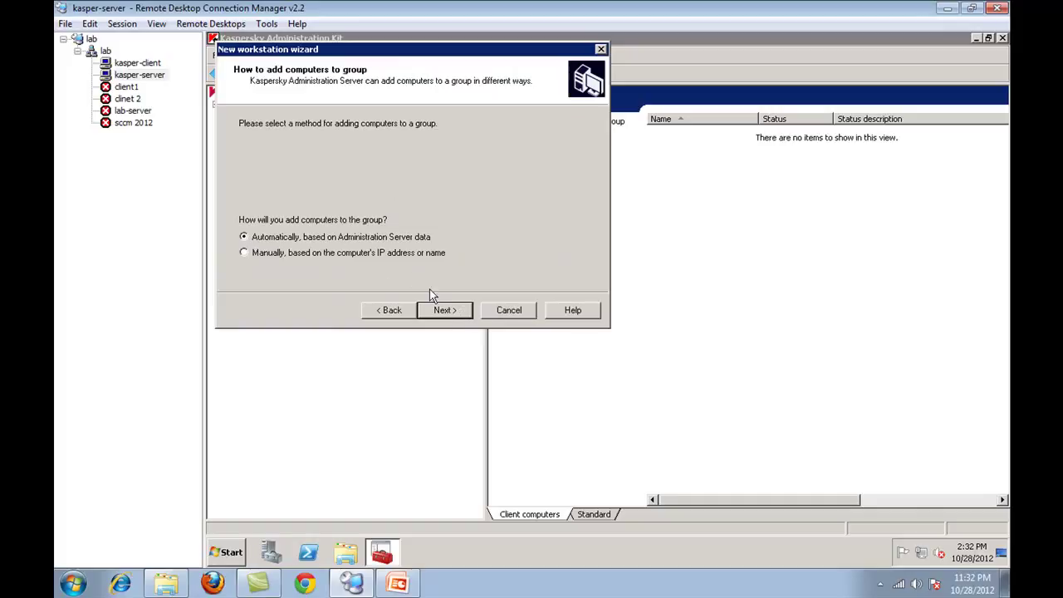
{"action": "left_click", "coordinate": [446, 315]}
- Tick IK-PC and KASPER-LAB, finish adding them, and refresh the demo client list
{"action": "left_click", "coordinate": [240, 137]}
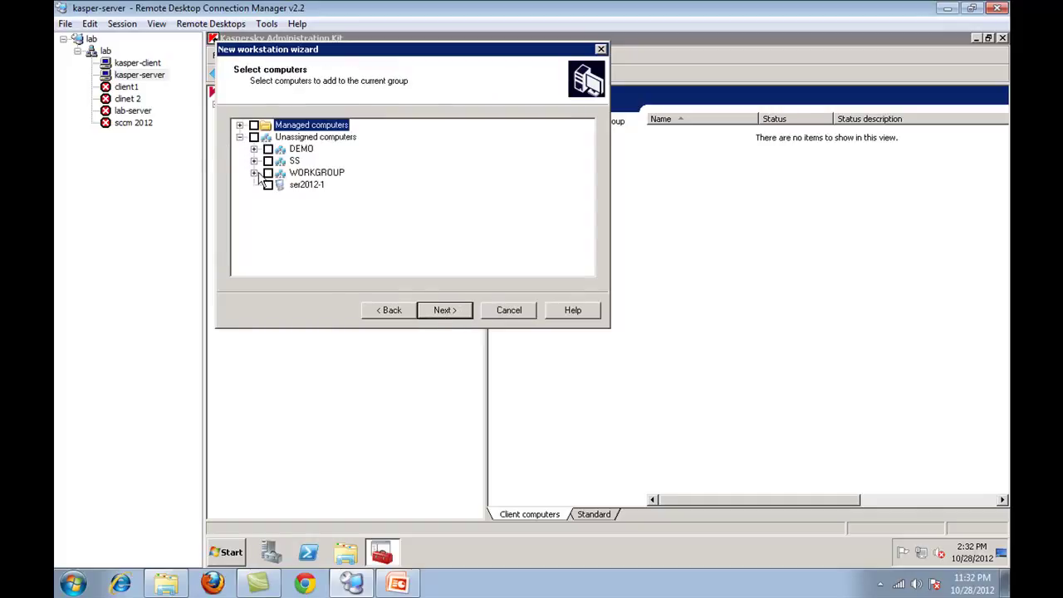
{"action": "left_click", "coordinate": [254, 150]}
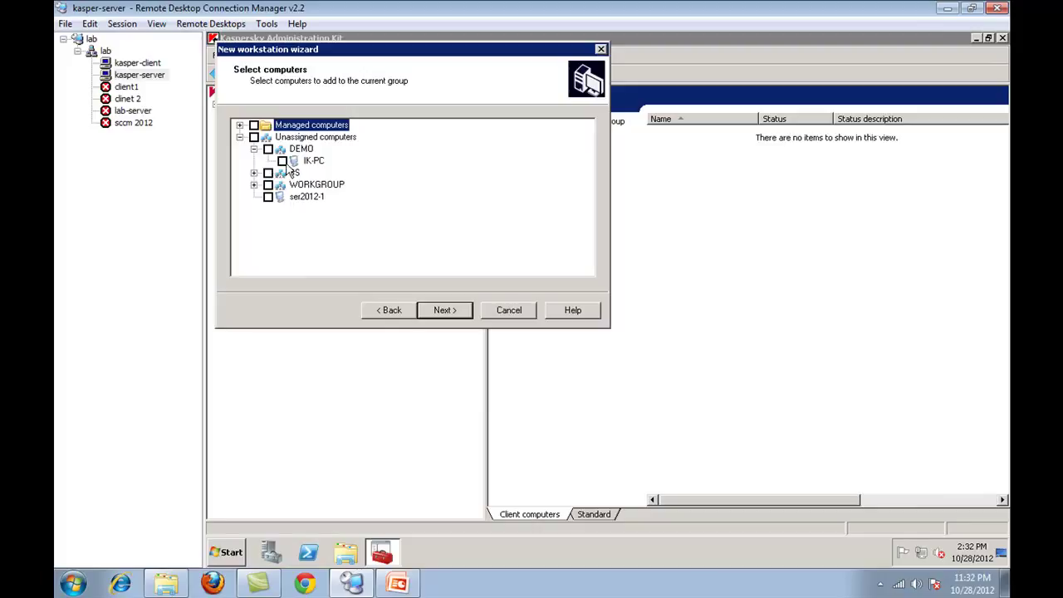
{"action": "left_click", "coordinate": [240, 125]}
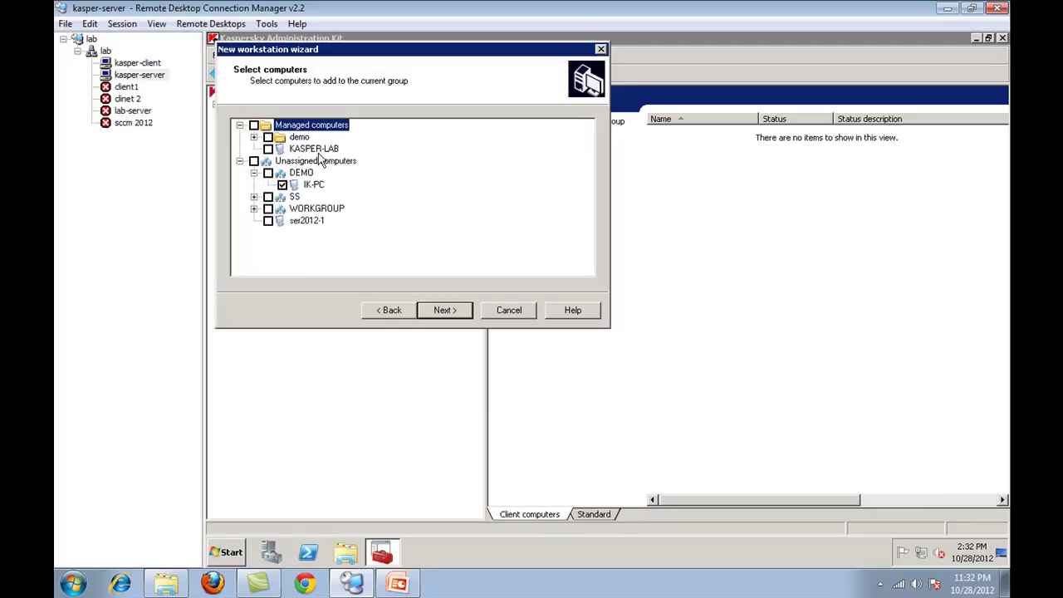
{"action": "left_click", "coordinate": [269, 149]}
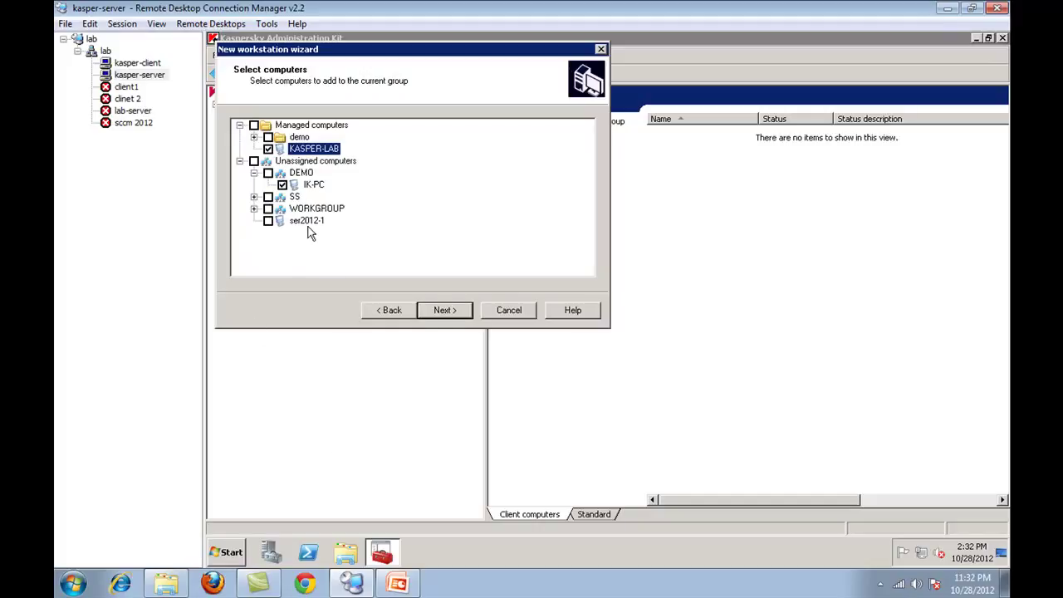
{"action": "left_click", "coordinate": [444, 312]}
{"action": "left_click", "coordinate": [443, 314]}
{"action": "left_click", "coordinate": [442, 312]}
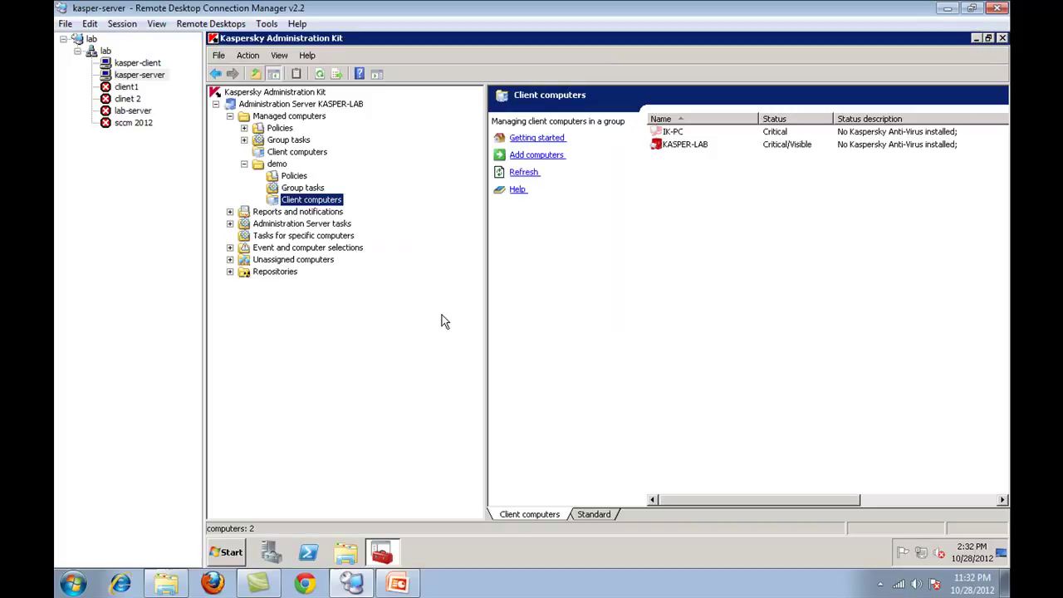
{"action": "right_click", "coordinate": [752, 307]}
{"action": "left_click", "coordinate": [760, 326]}
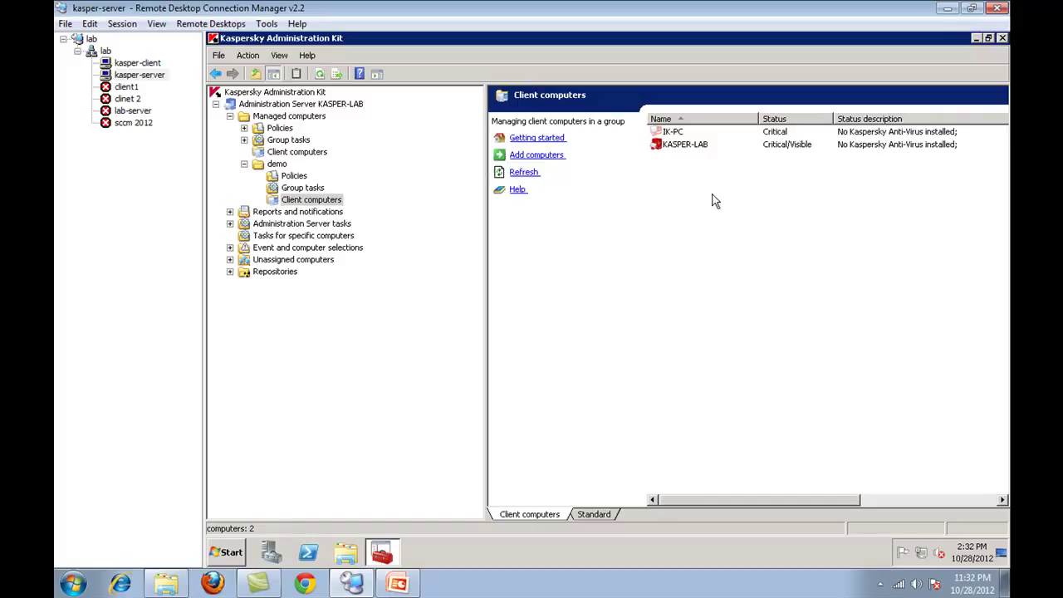
{"action": "left_click_drag", "start_coordinate": [717, 244], "coordinate": [694, 131]}
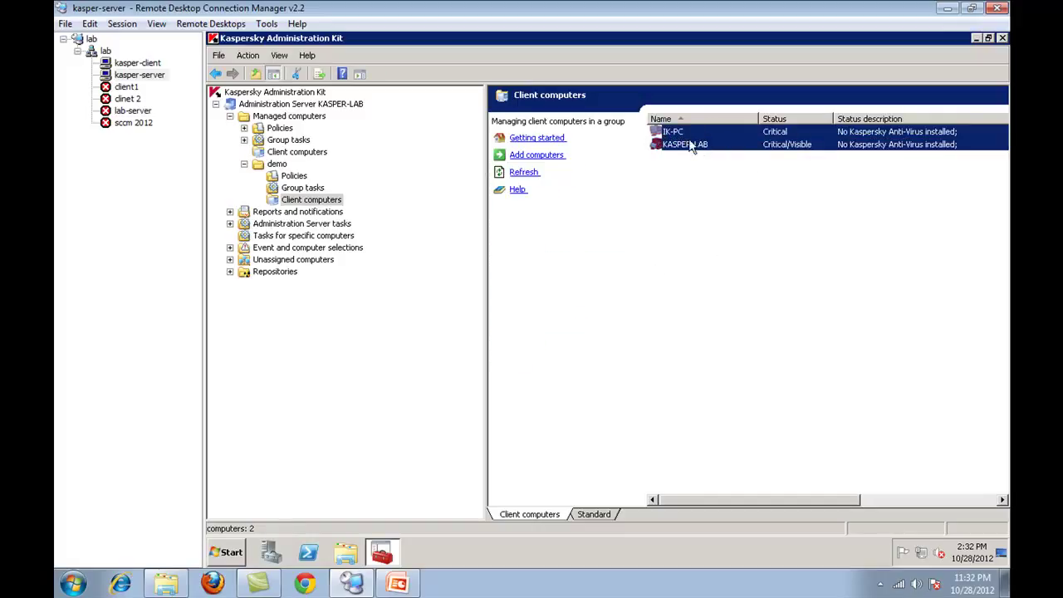
{"action": "left_click", "coordinate": [700, 208]}
{"action": "left_click", "coordinate": [676, 144]}
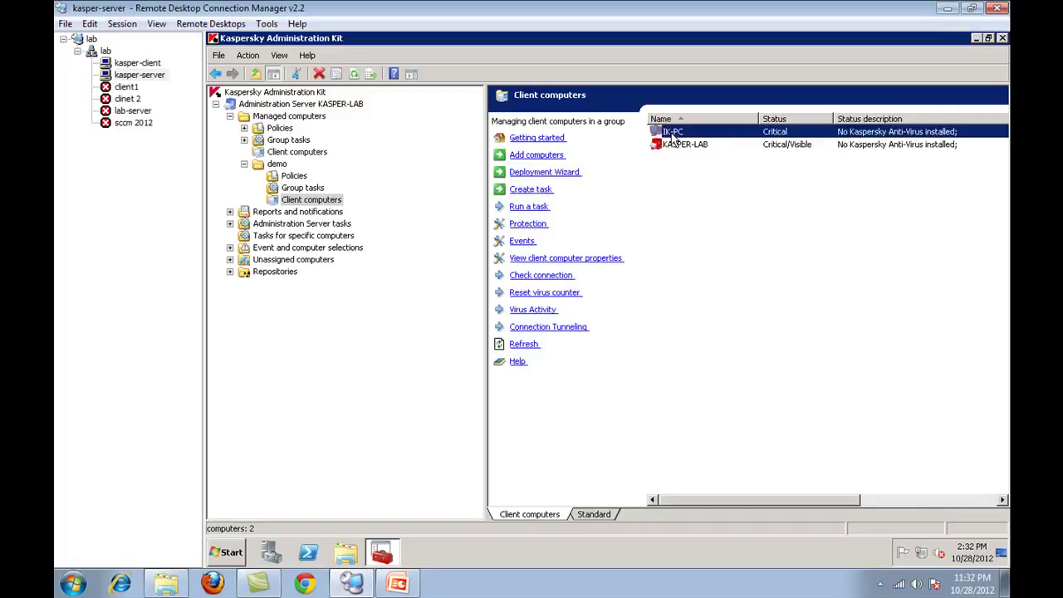
{"action": "left_click", "coordinate": [672, 147]}
{"action": "key", "text": "Escape"}
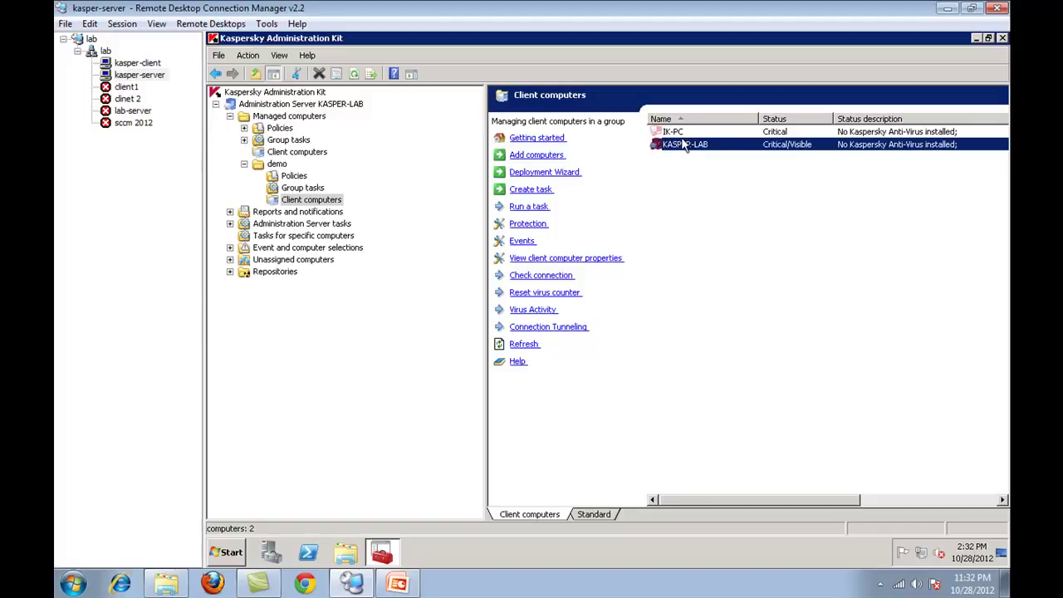
{"action": "left_click", "coordinate": [671, 132]}
{"action": "left_click", "coordinate": [135, 64]}
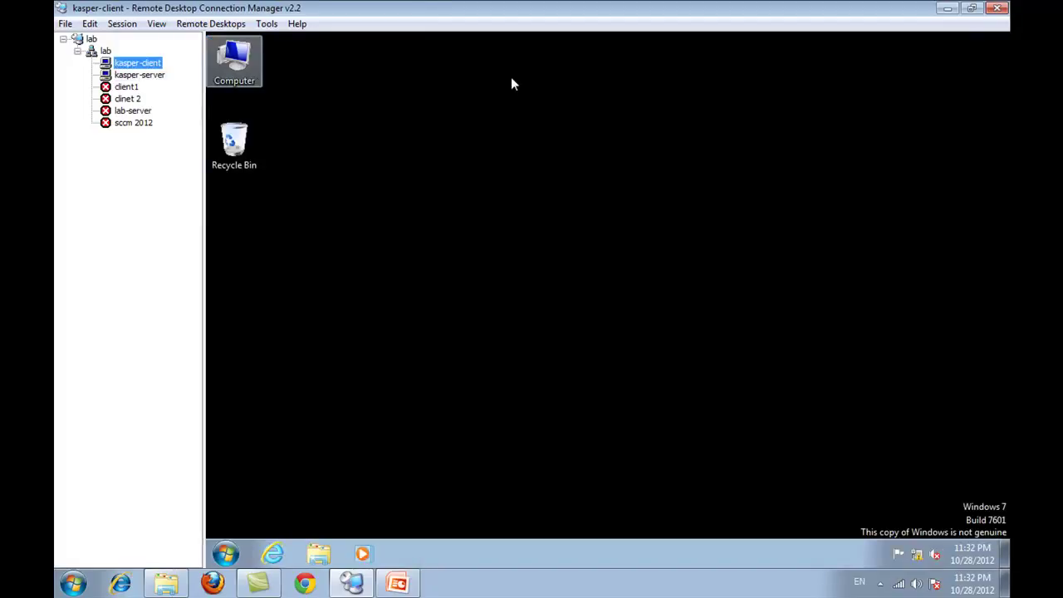
{"action": "left_click", "coordinate": [167, 77]}
- Start installing an application on IK-PC and review the Servers, Workstations and Network Agent package descriptions
{"action": "right_click", "coordinate": [682, 135]}
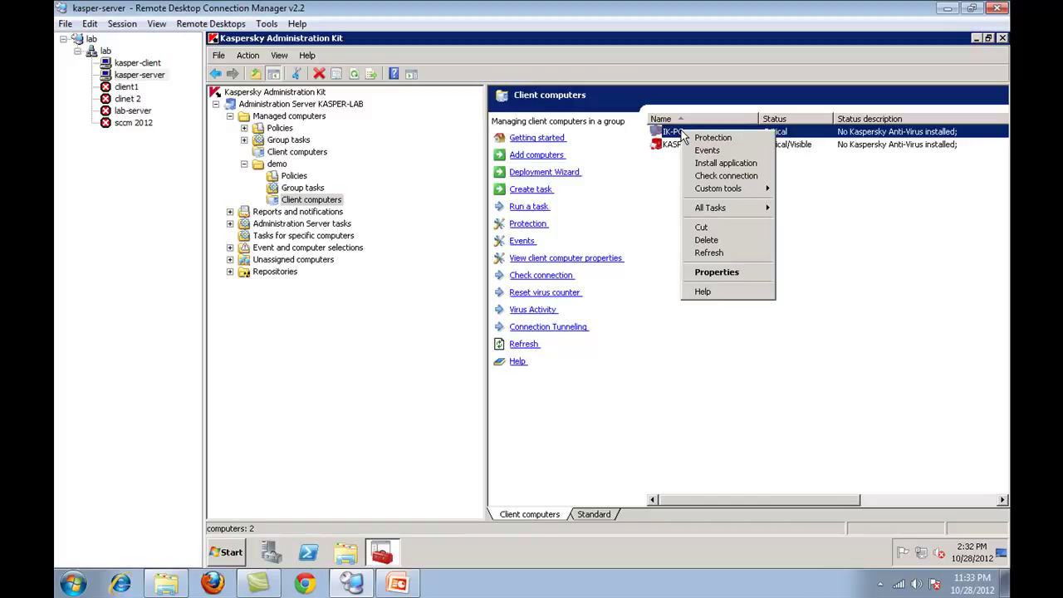
{"action": "left_click", "coordinate": [743, 167]}
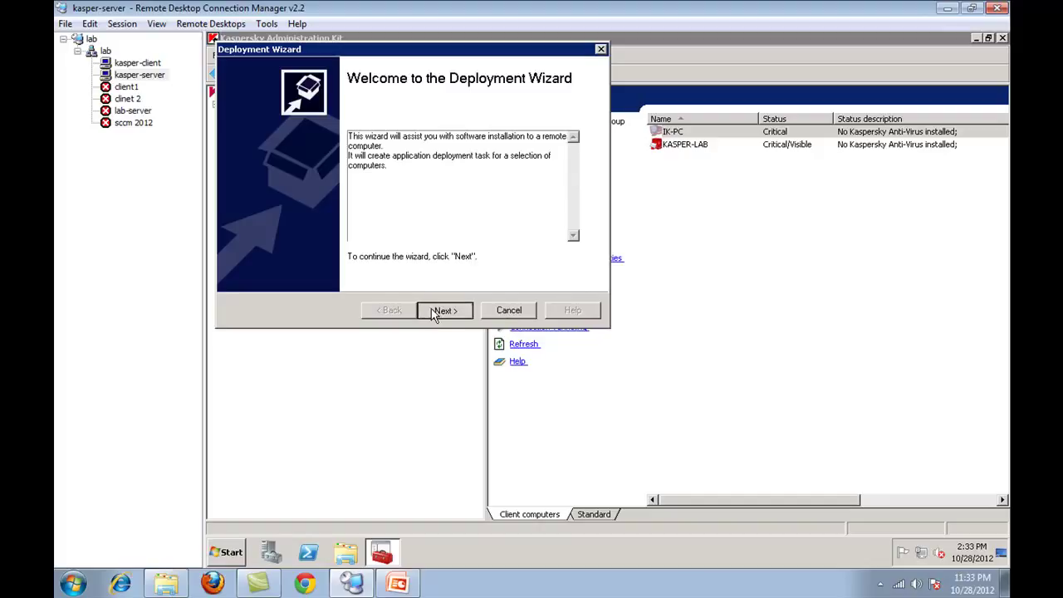
{"action": "left_click", "coordinate": [441, 310]}
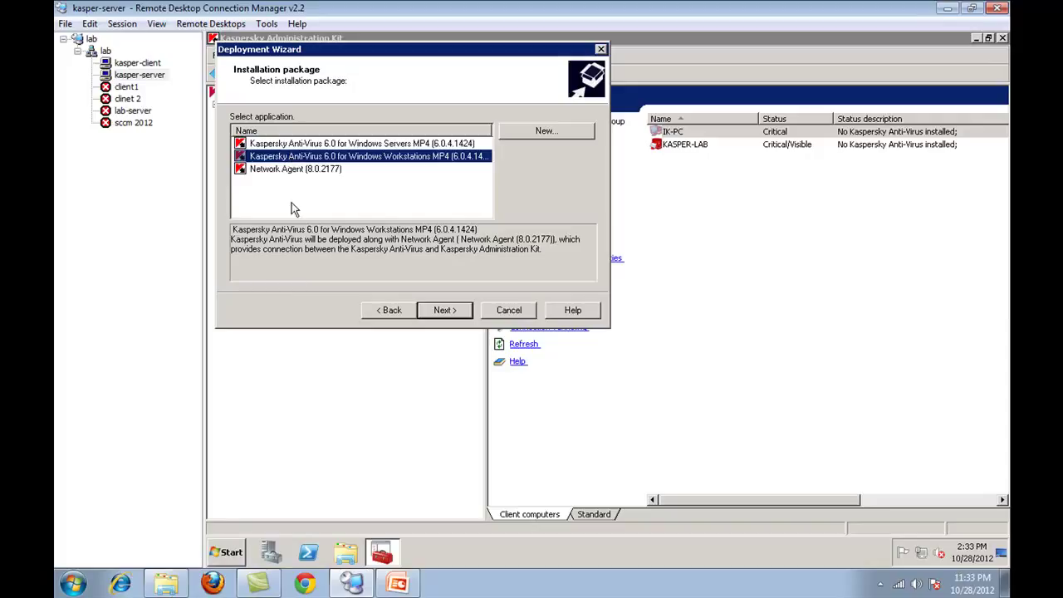
{"action": "left_click", "coordinate": [352, 145]}
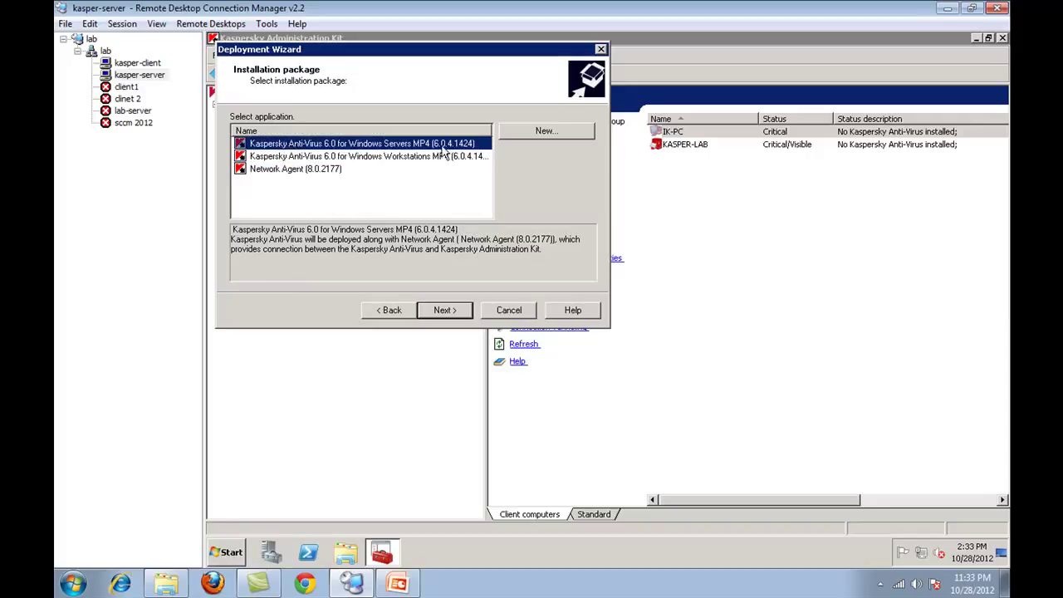
{"action": "left_click", "coordinate": [379, 157]}
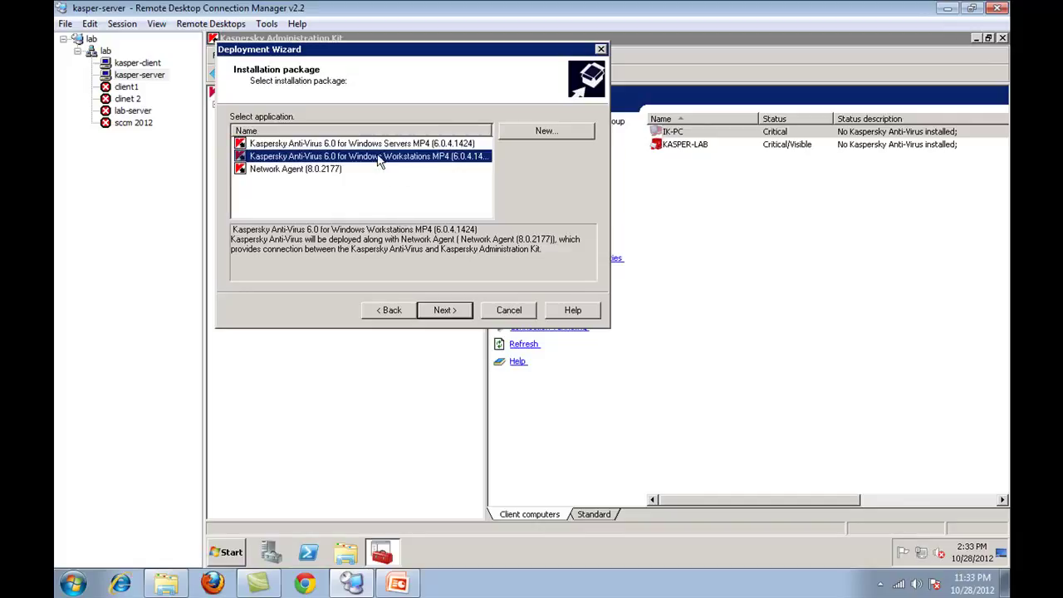
{"action": "left_click", "coordinate": [301, 169]}
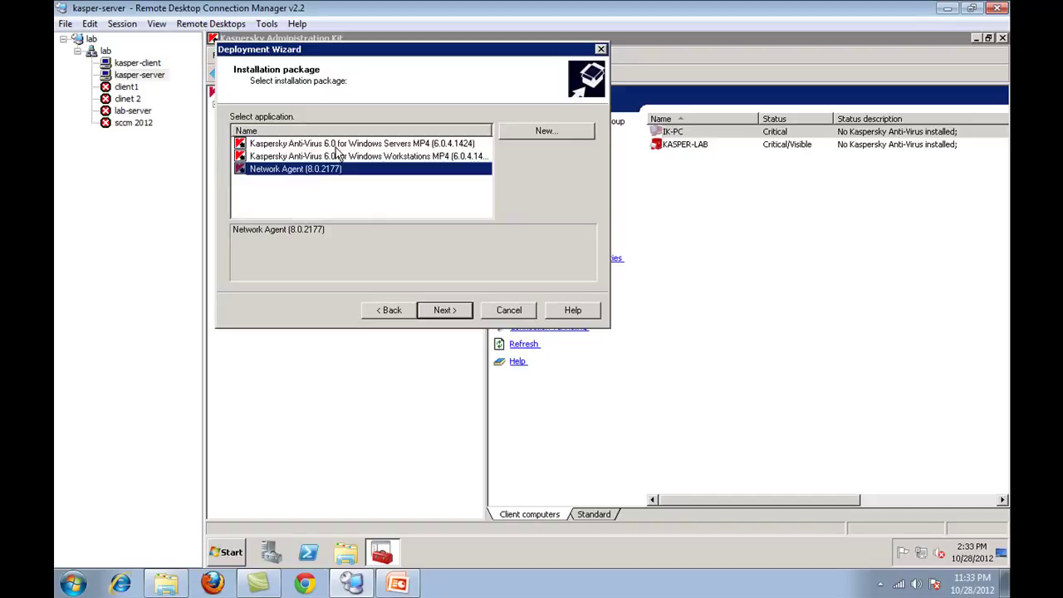
{"action": "left_click", "coordinate": [336, 147]}
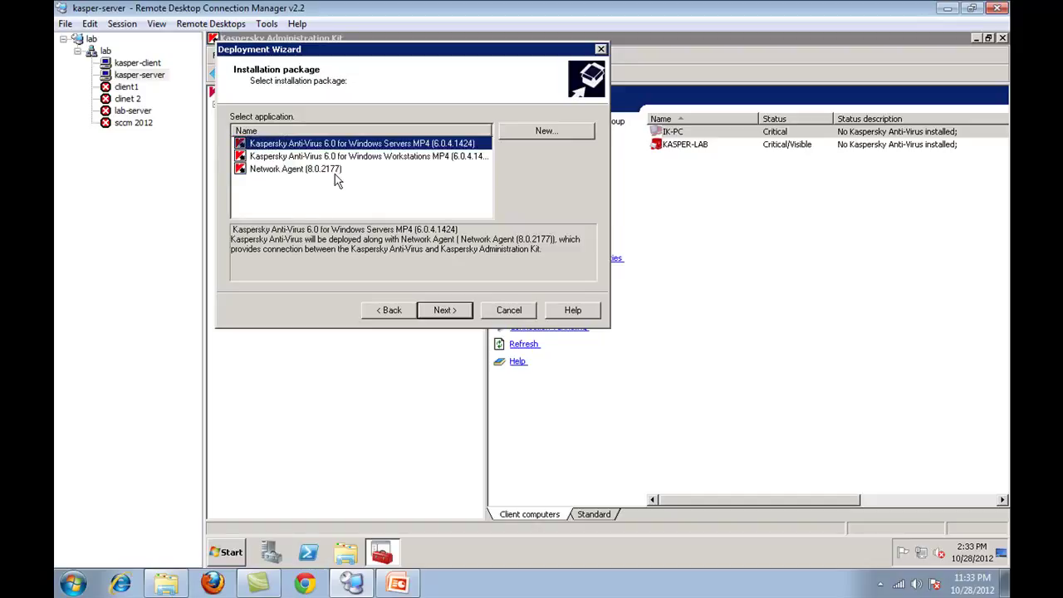
- Check the kasper-client session, then select the Workstations package after comparing the other packages
{"action": "left_click", "coordinate": [139, 64]}
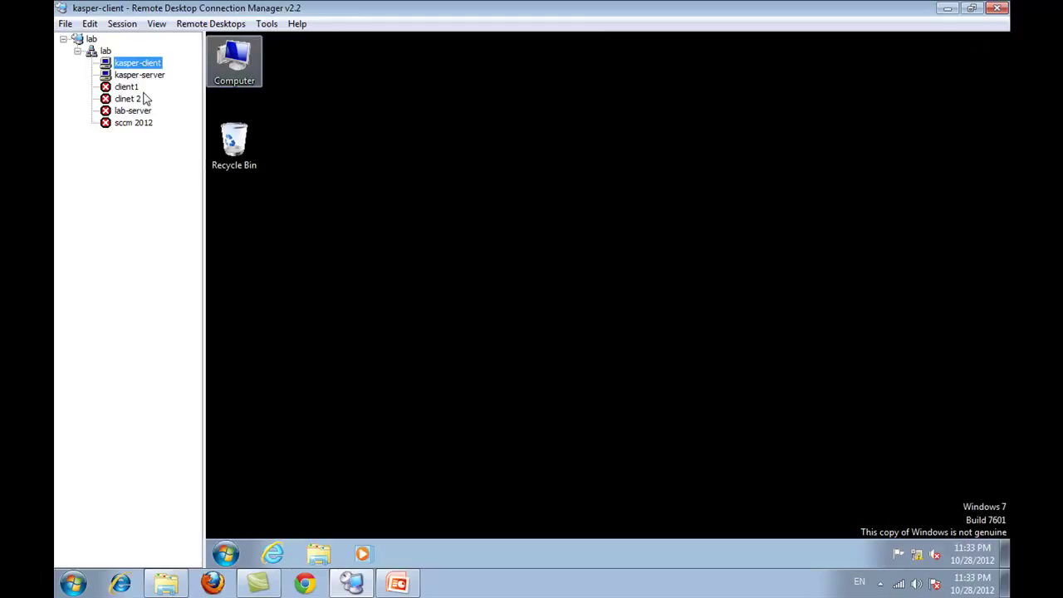
{"action": "left_click", "coordinate": [129, 76]}
{"action": "left_click", "coordinate": [141, 65]}
{"action": "left_click", "coordinate": [139, 75]}
{"action": "left_click", "coordinate": [425, 157]}
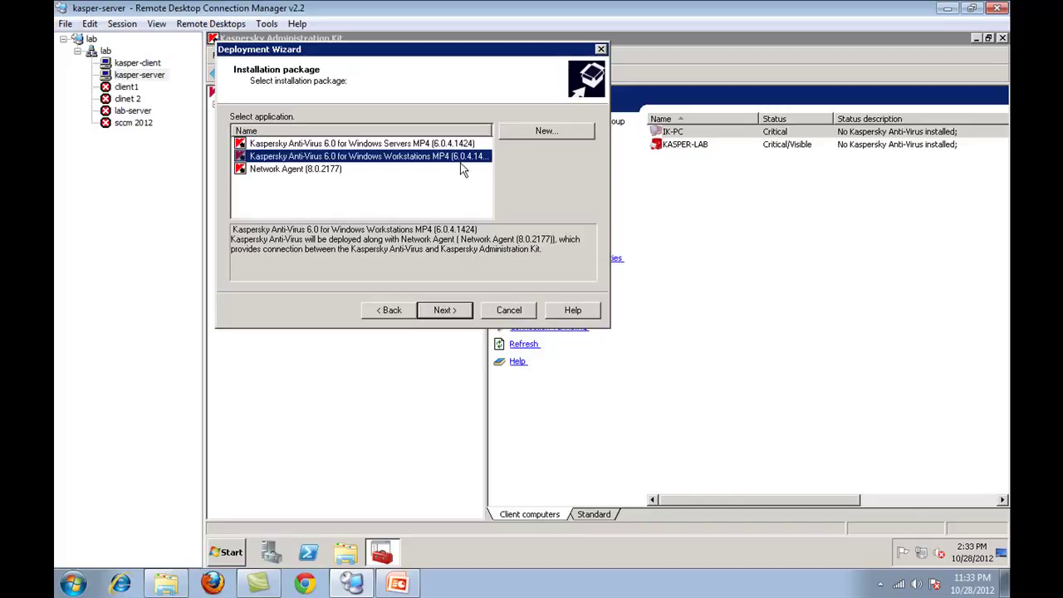
{"action": "left_click", "coordinate": [411, 145]}
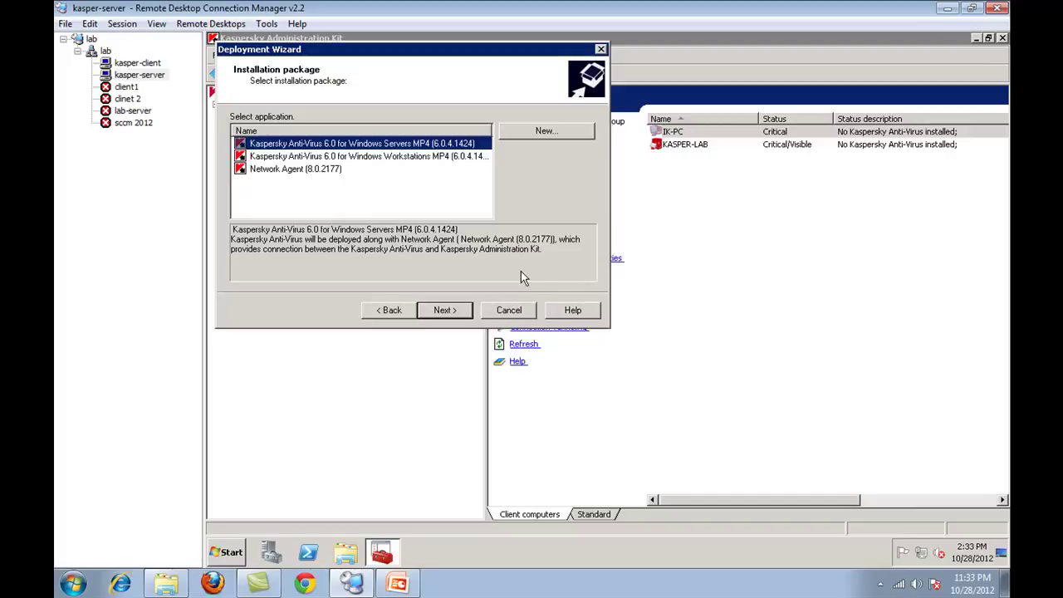
{"action": "left_click", "coordinate": [312, 170]}
{"action": "left_click", "coordinate": [369, 147]}
{"action": "left_click", "coordinate": [368, 156]}
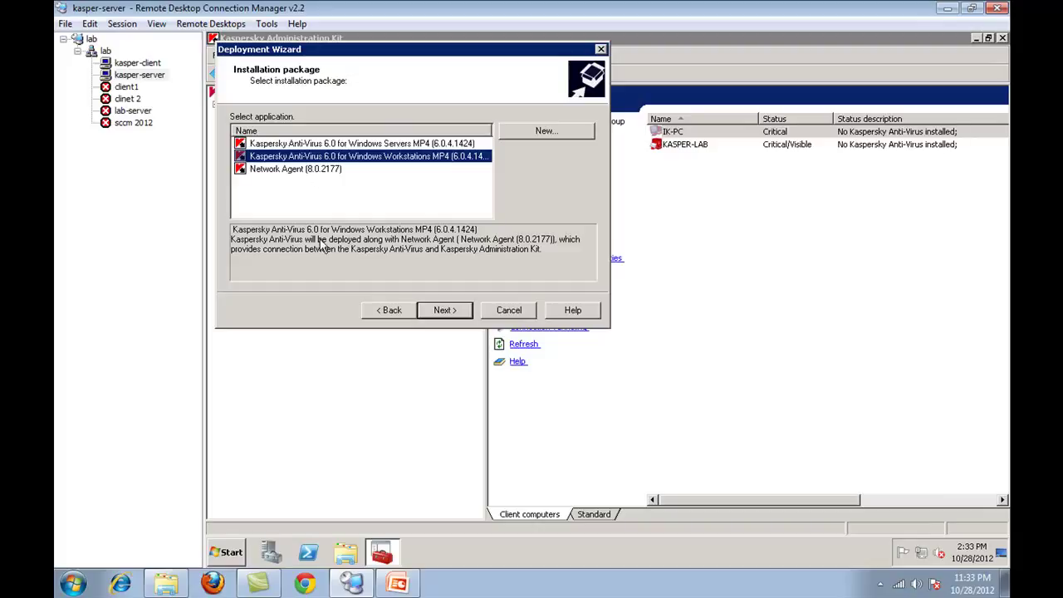
- Confirm 'Kaspersky Anti-Virus 6.0 for Windows Workstations MP4' as the package and continue to the License step
{"action": "left_click", "coordinate": [137, 63]}
{"action": "left_click", "coordinate": [133, 75]}
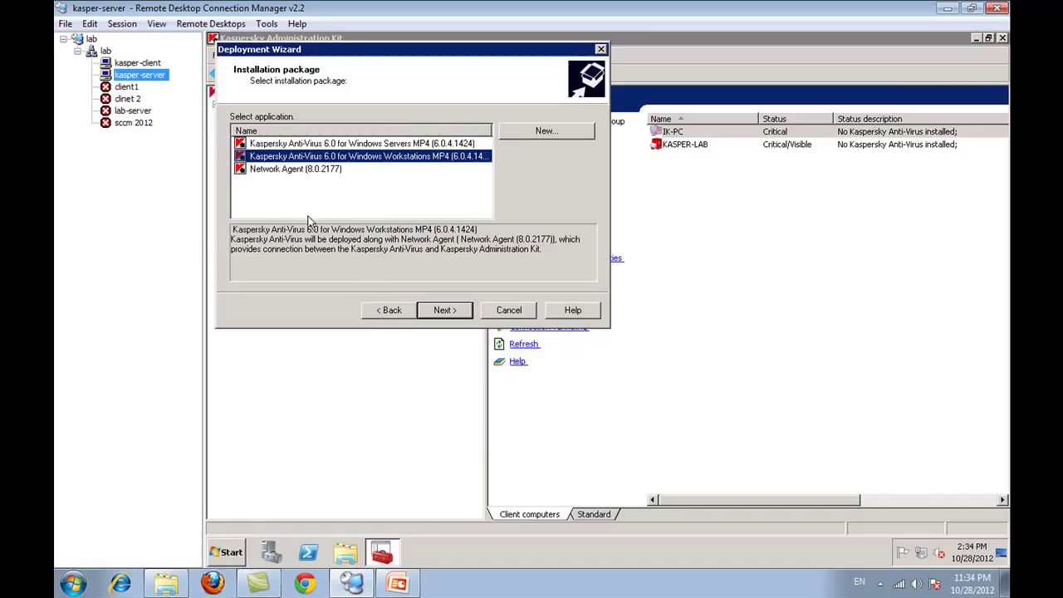
{"action": "left_click", "coordinate": [322, 169]}
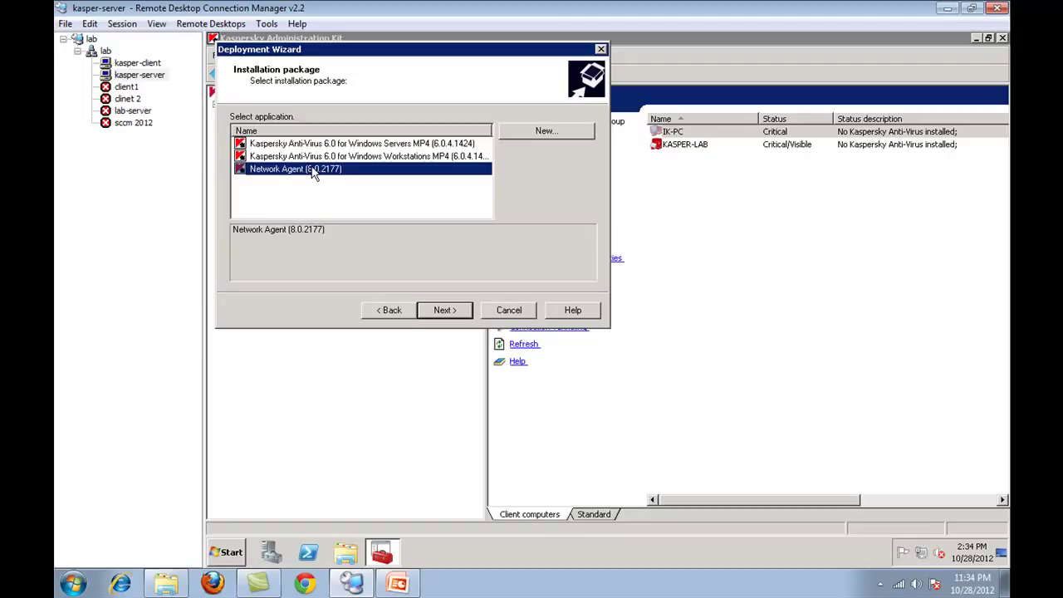
{"action": "left_click", "coordinate": [326, 157]}
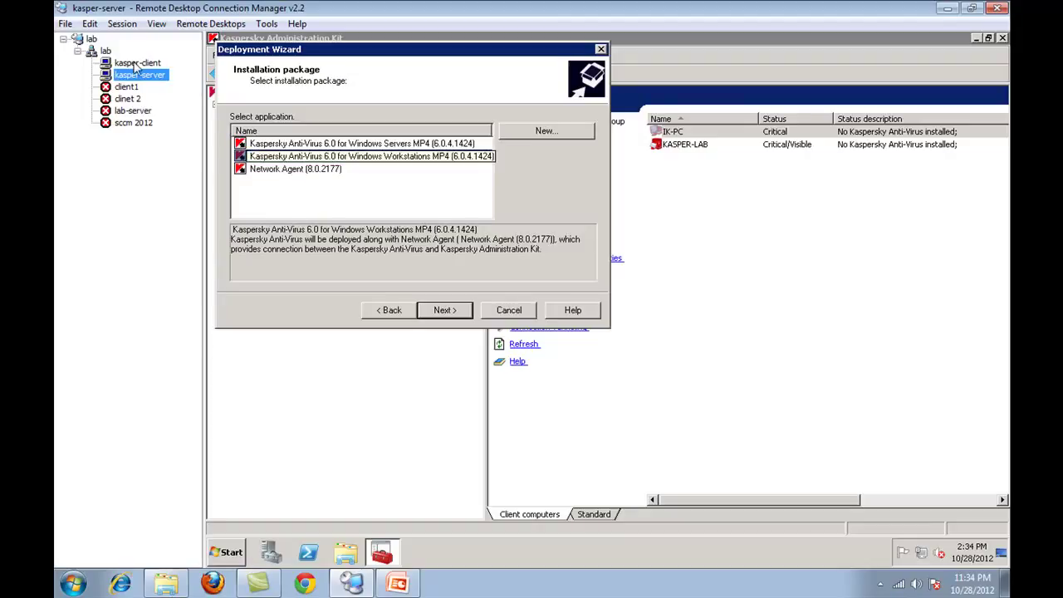
{"action": "left_click", "coordinate": [137, 62]}
{"action": "left_click", "coordinate": [139, 75]}
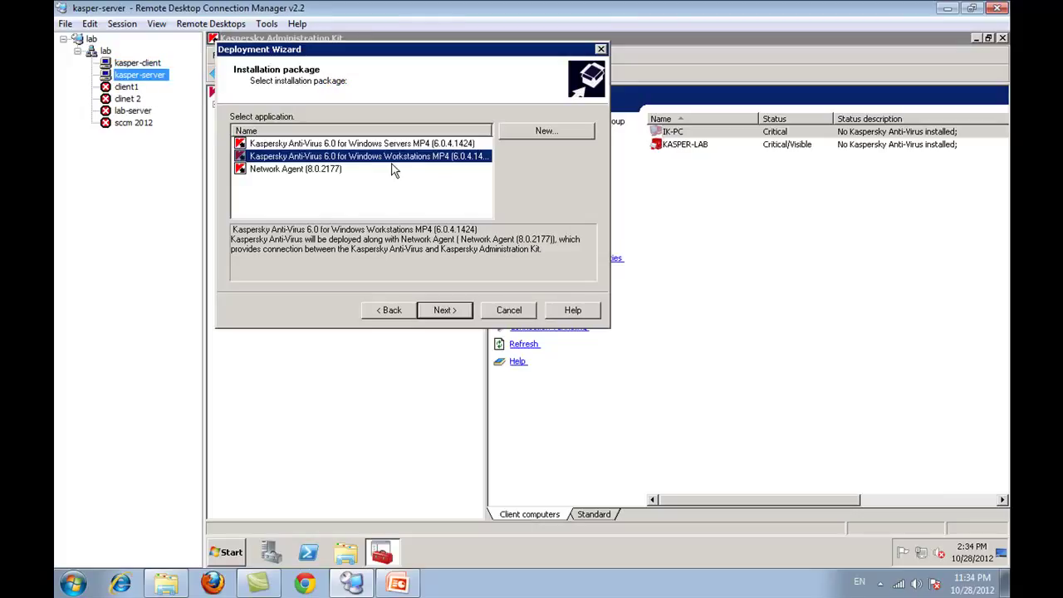
{"action": "left_click", "coordinate": [445, 314]}
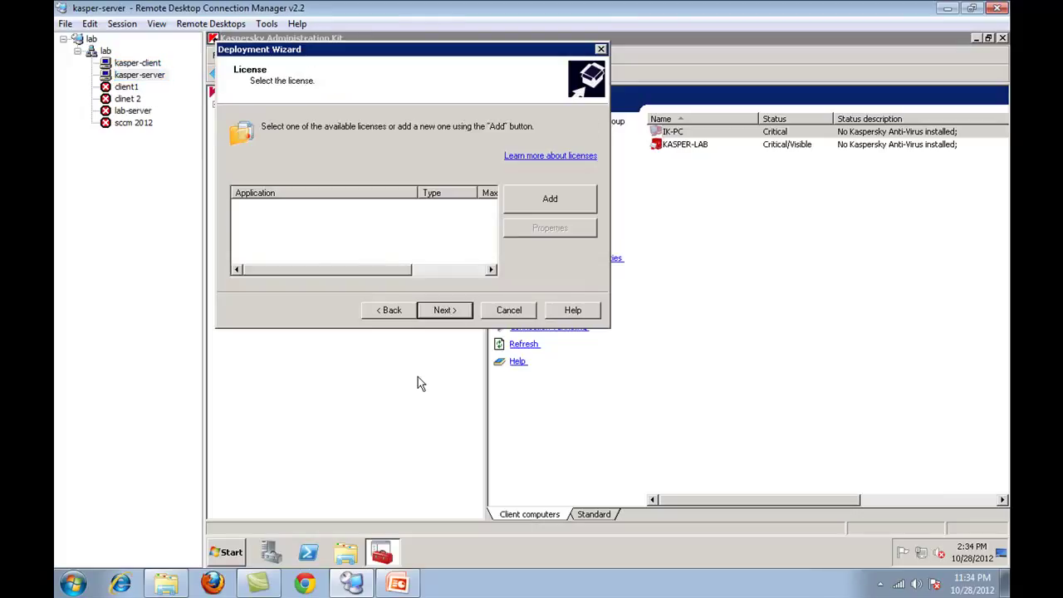
- Abandon the Install License Wizard and agree to continue the installation without a license
{"action": "left_click", "coordinate": [550, 201]}
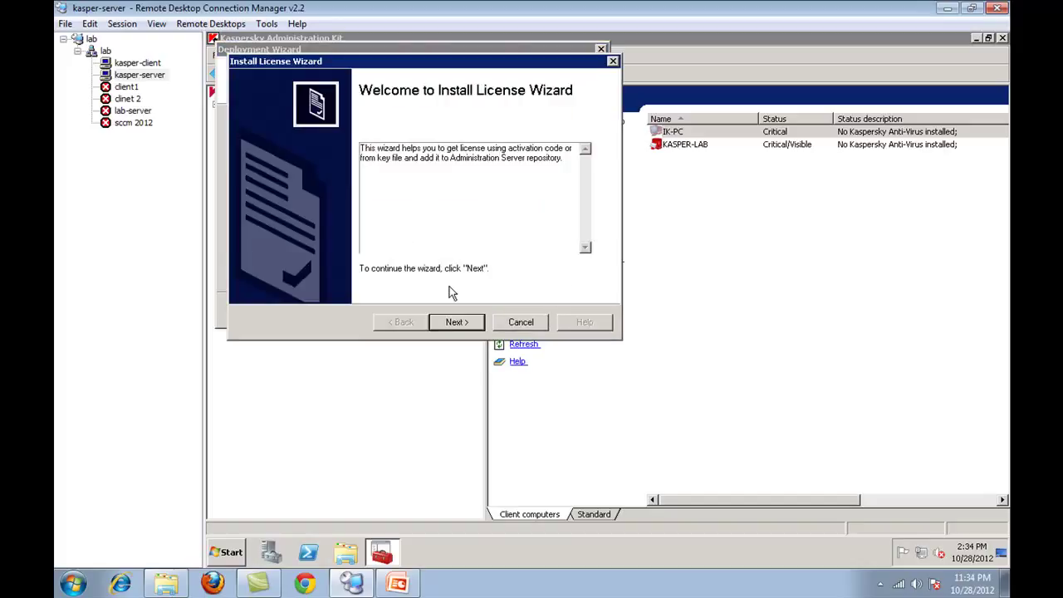
{"action": "left_click", "coordinate": [459, 324]}
{"action": "left_click", "coordinate": [303, 243]}
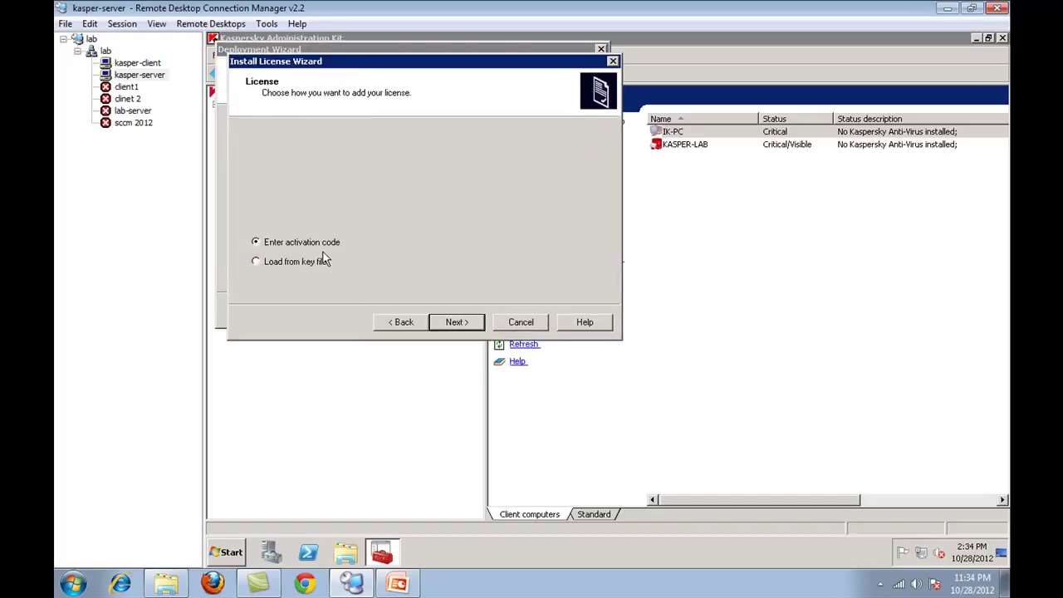
{"action": "left_click", "coordinate": [523, 325]}
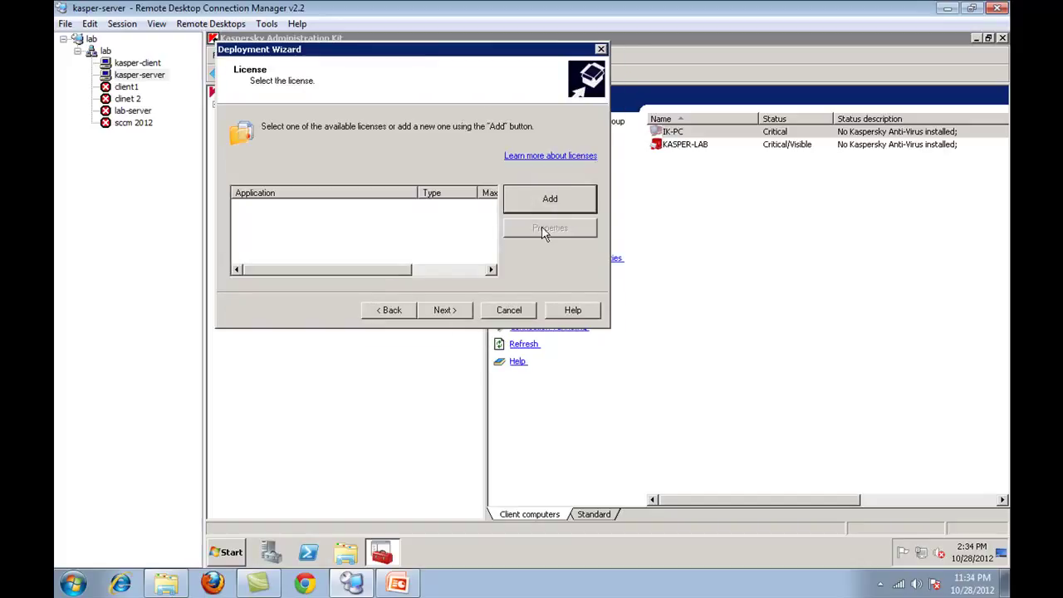
{"action": "left_click", "coordinate": [443, 310]}
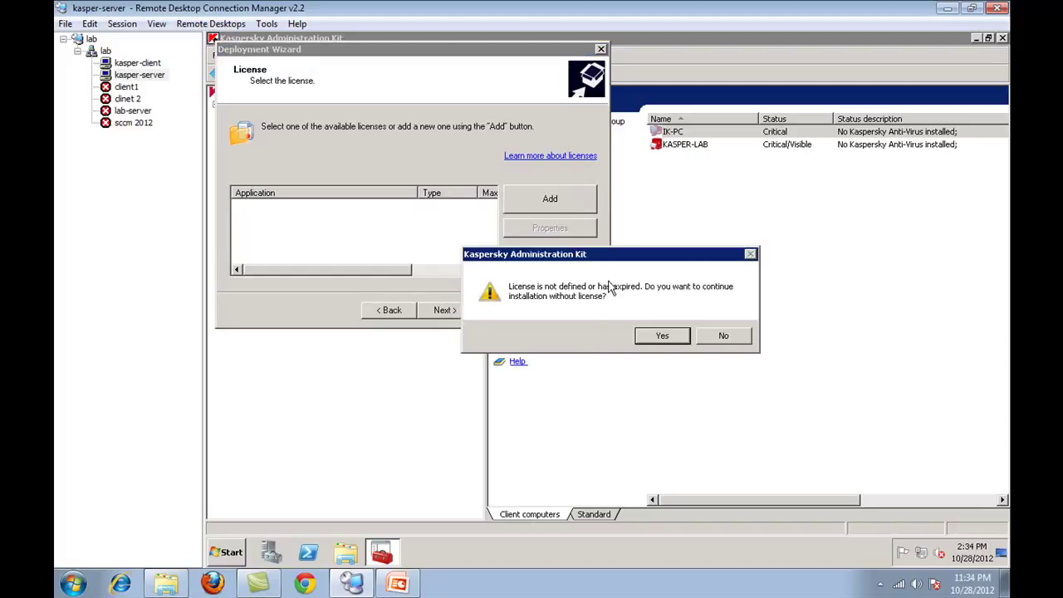
{"action": "left_click", "coordinate": [674, 336]}
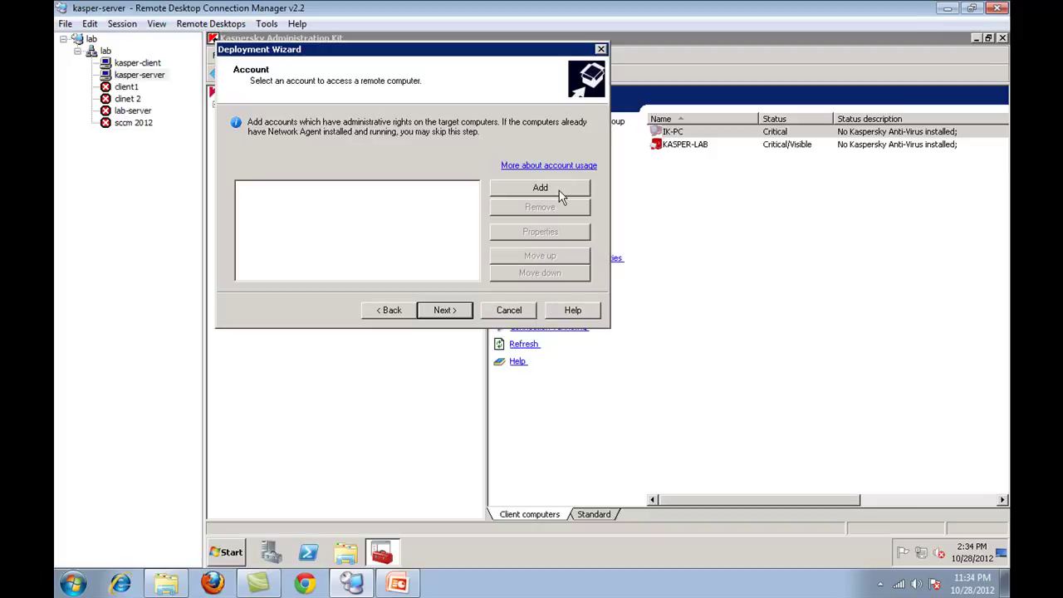
- Add the demo\administrator account with its password for remote access, then continue to Restart
{"action": "left_click", "coordinate": [559, 190]}
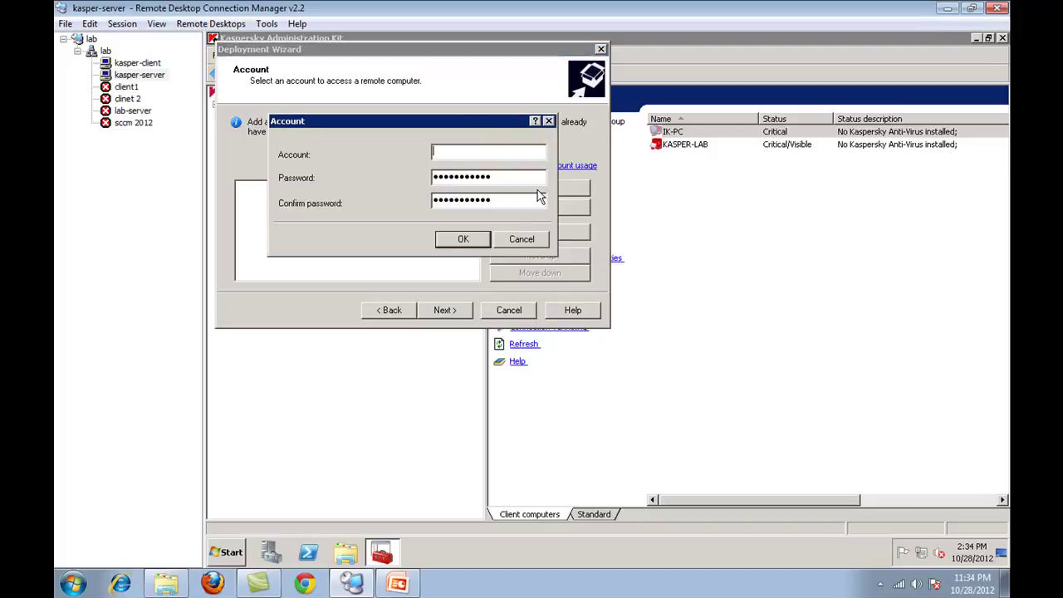
{"action": "type", "text": "demo\\administrator"}
{"action": "key", "text": "Tab"}
{"action": "type", "text": "••••"}
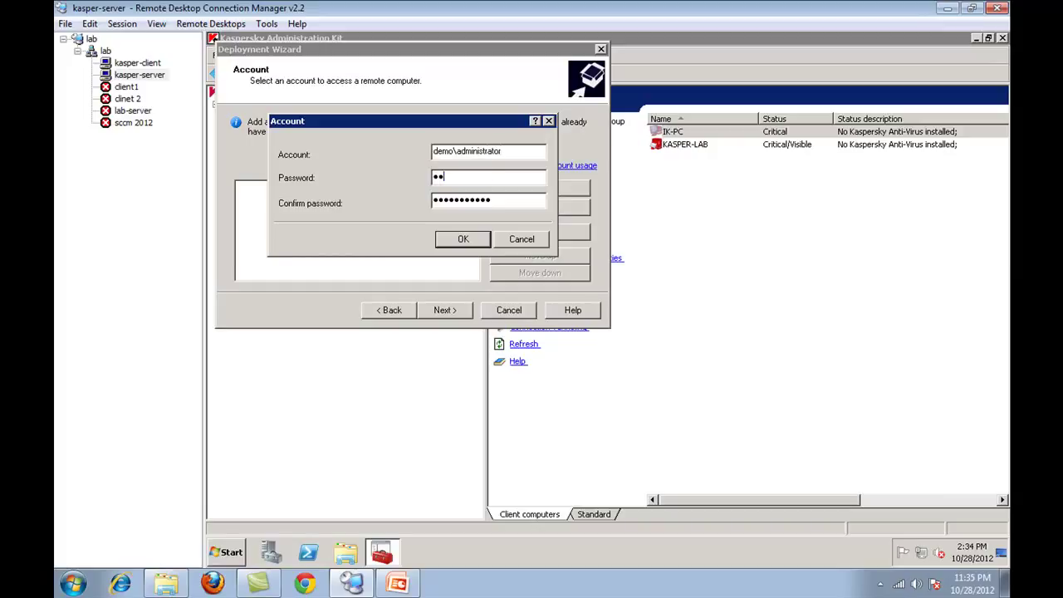
{"action": "type", "text": "•••••"}
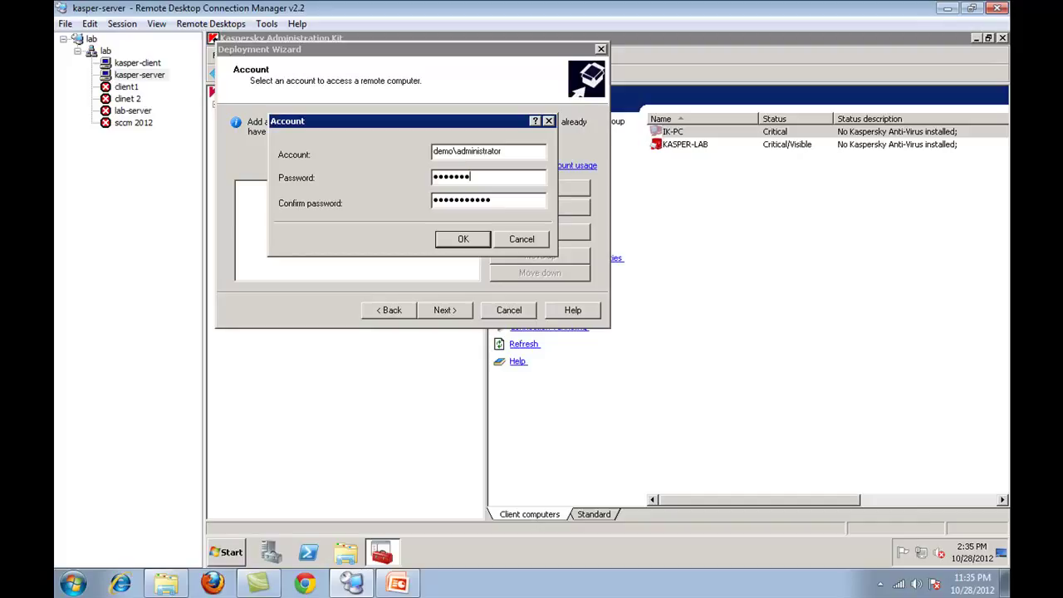
{"action": "key", "text": "Tab"}
{"action": "type", "text": "•••••••••"}
{"action": "key", "text": "Return"}
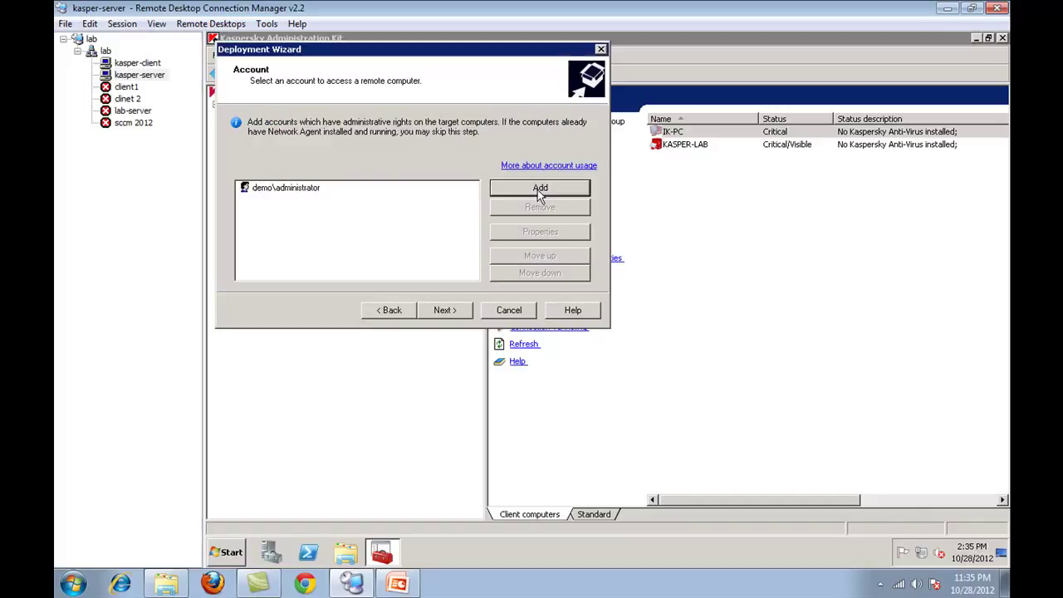
{"action": "left_click", "coordinate": [433, 314]}
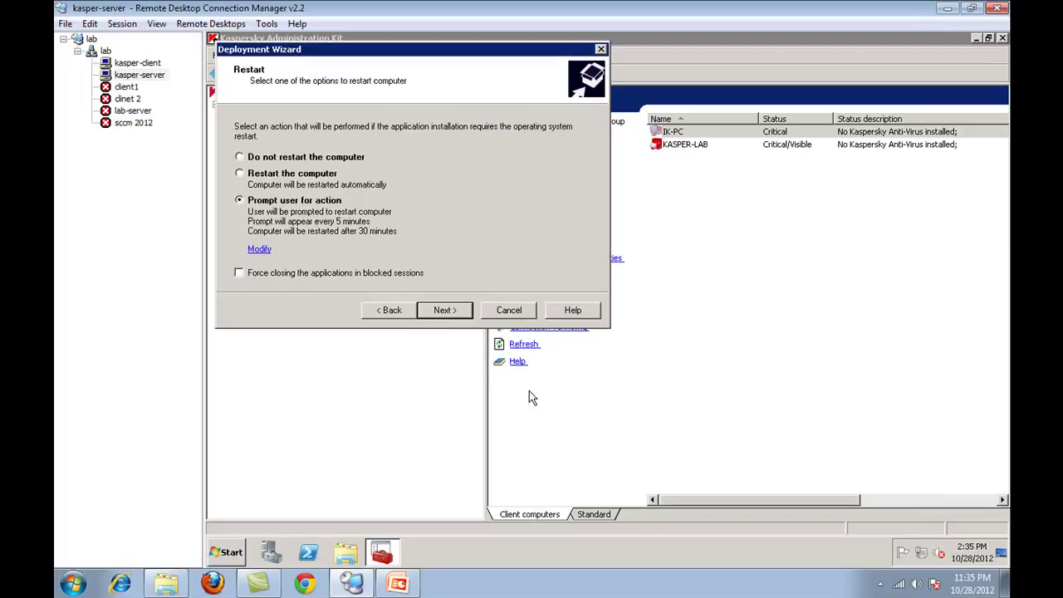
- Leave 'Prompt user for action' as the restart option and continue to Incompatible applications
{"action": "left_click", "coordinate": [350, 159]}
{"action": "left_click", "coordinate": [331, 175]}
{"action": "left_click", "coordinate": [322, 201]}
{"action": "left_click", "coordinate": [445, 310]}
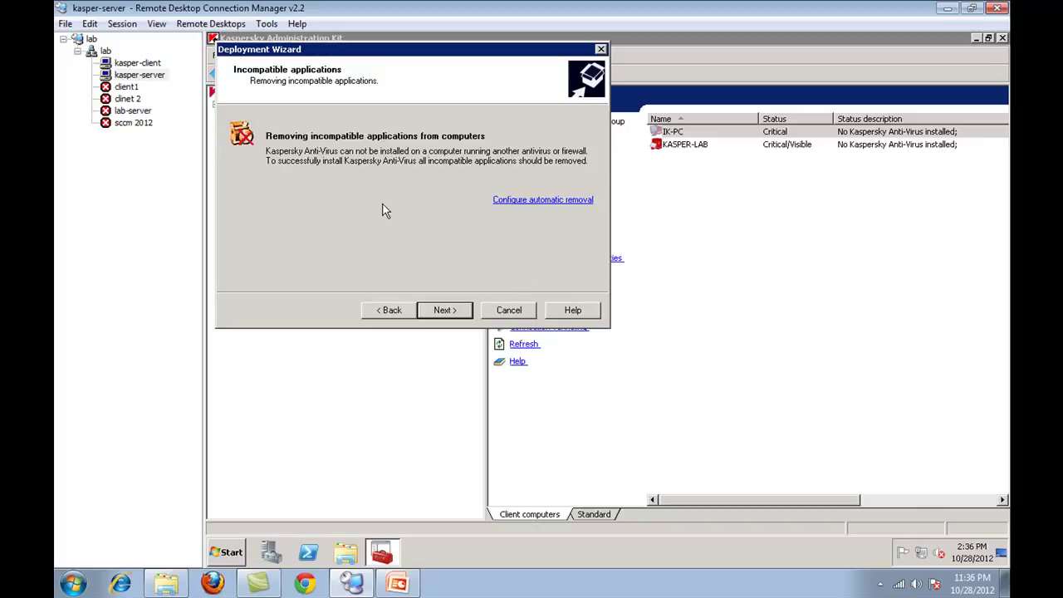
- Allow the Deployment Wizard to automatically uninstall incompatible applications
{"action": "left_click", "coordinate": [544, 203]}
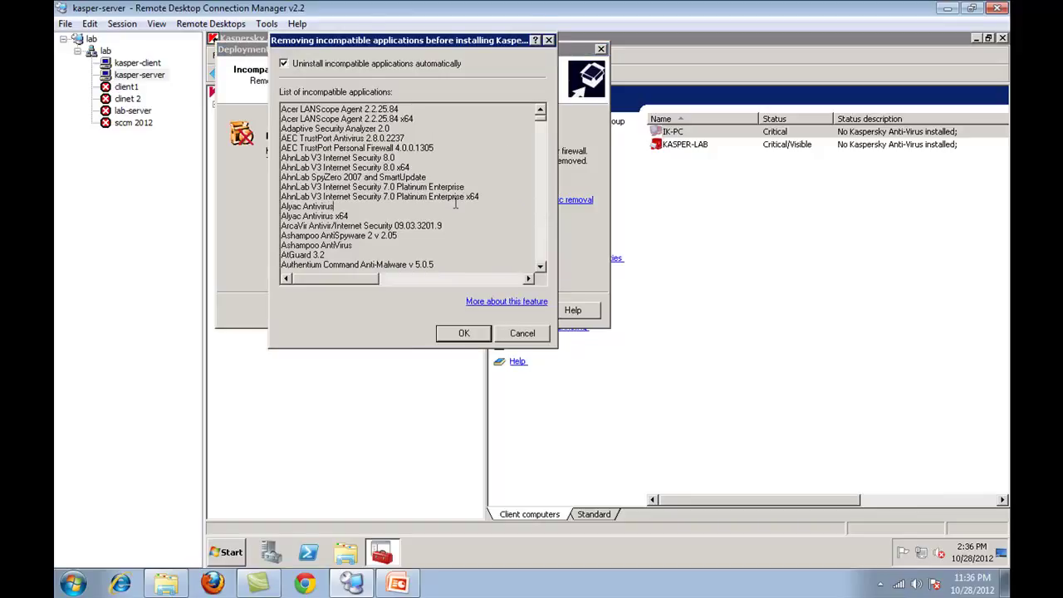
{"action": "scroll", "coordinate": [453, 191], "scroll_direction": "down", "scroll_amount": 12}
{"action": "scroll", "coordinate": [451, 177], "scroll_direction": "down", "scroll_amount": 15}
{"action": "scroll", "coordinate": [450, 177], "scroll_direction": "down", "scroll_amount": 20}
{"action": "scroll", "coordinate": [450, 180], "scroll_direction": "down", "scroll_amount": 20}
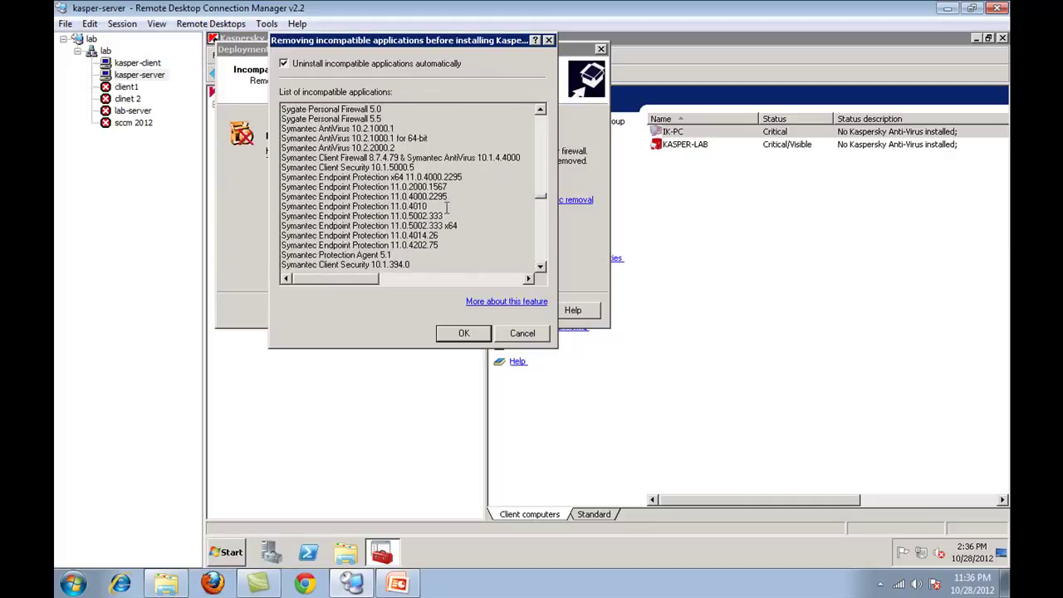
{"action": "left_click", "coordinate": [462, 336]}
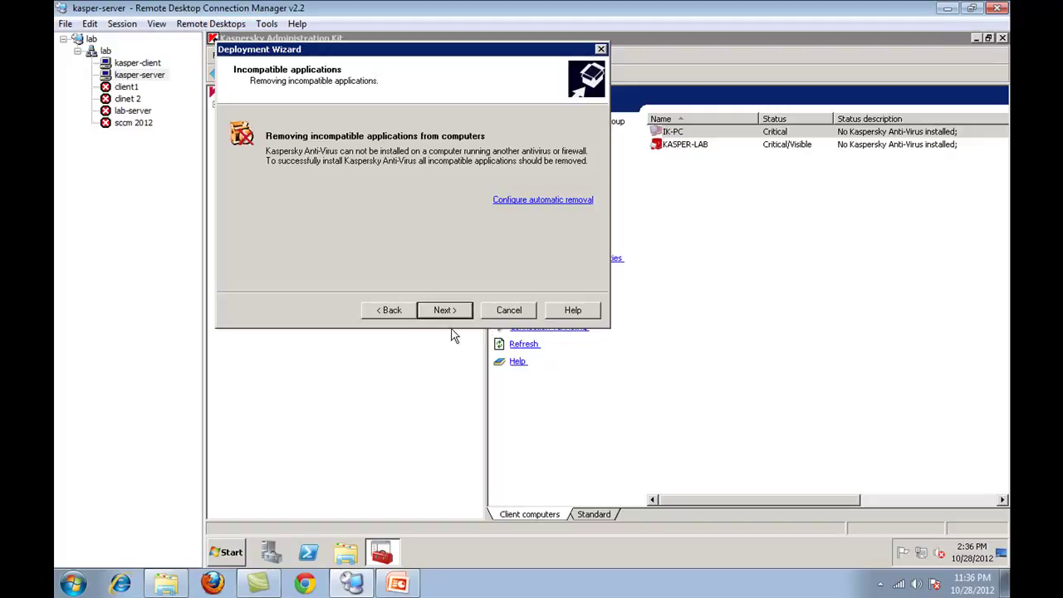
{"action": "left_click", "coordinate": [455, 322]}
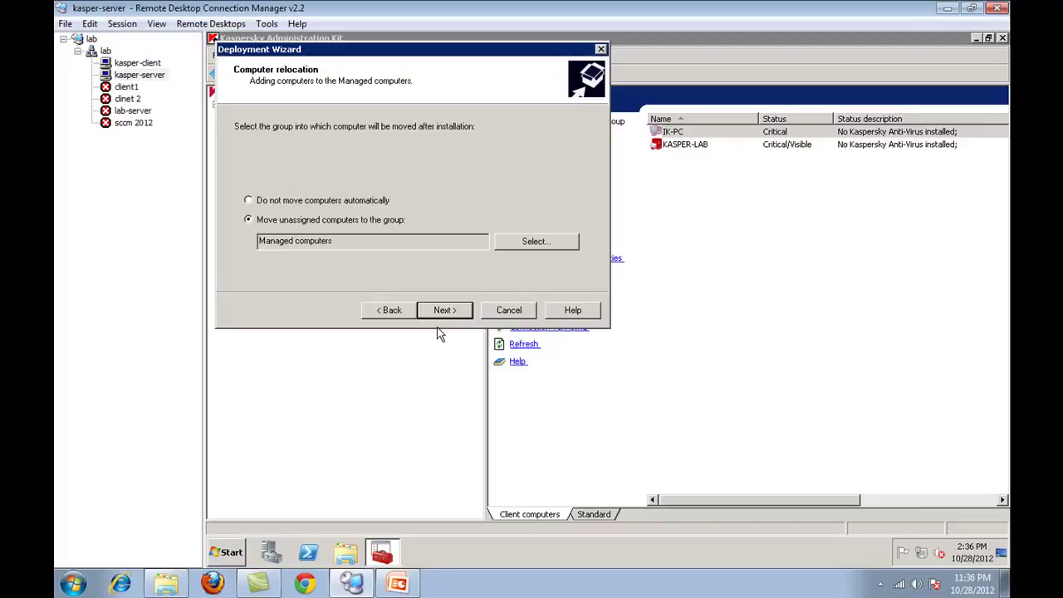
- Choose not to move computers, start the installation, and close the finished wizard
{"action": "left_click", "coordinate": [319, 202]}
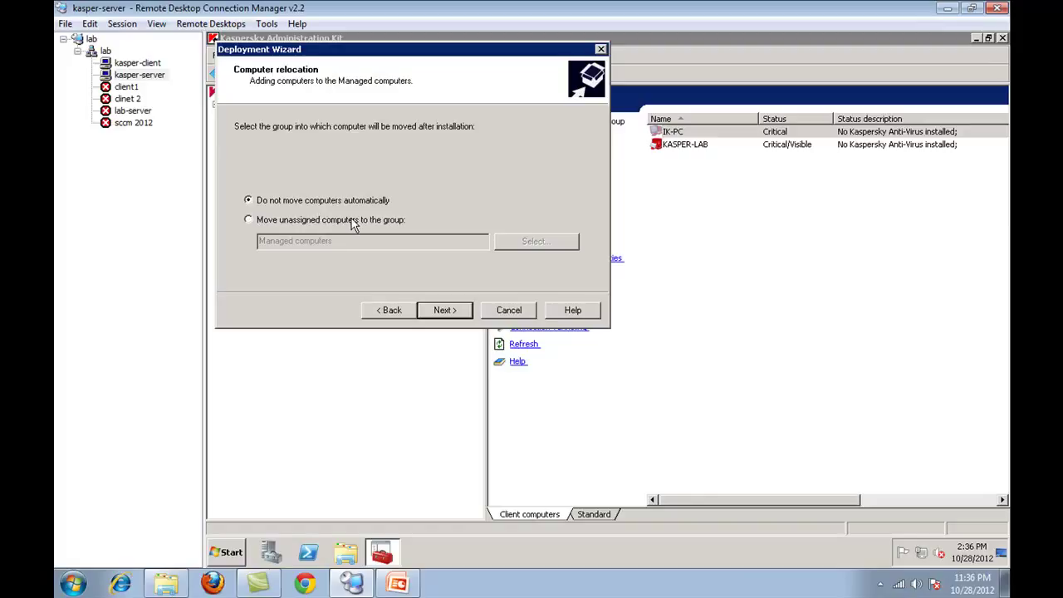
{"action": "left_click", "coordinate": [438, 311]}
{"action": "left_click", "coordinate": [447, 312]}
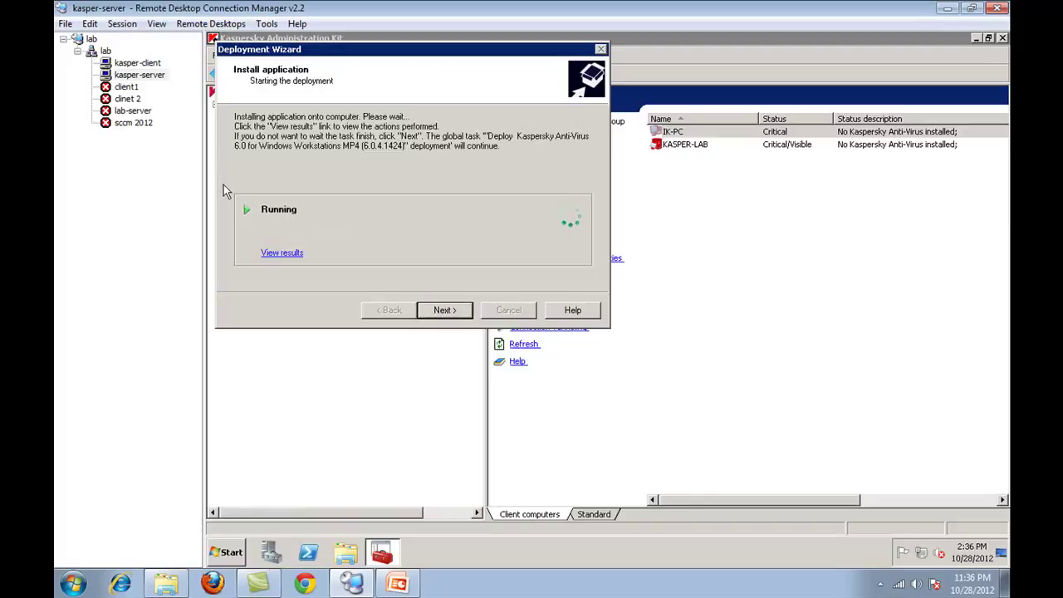
{"action": "left_click", "coordinate": [440, 310]}
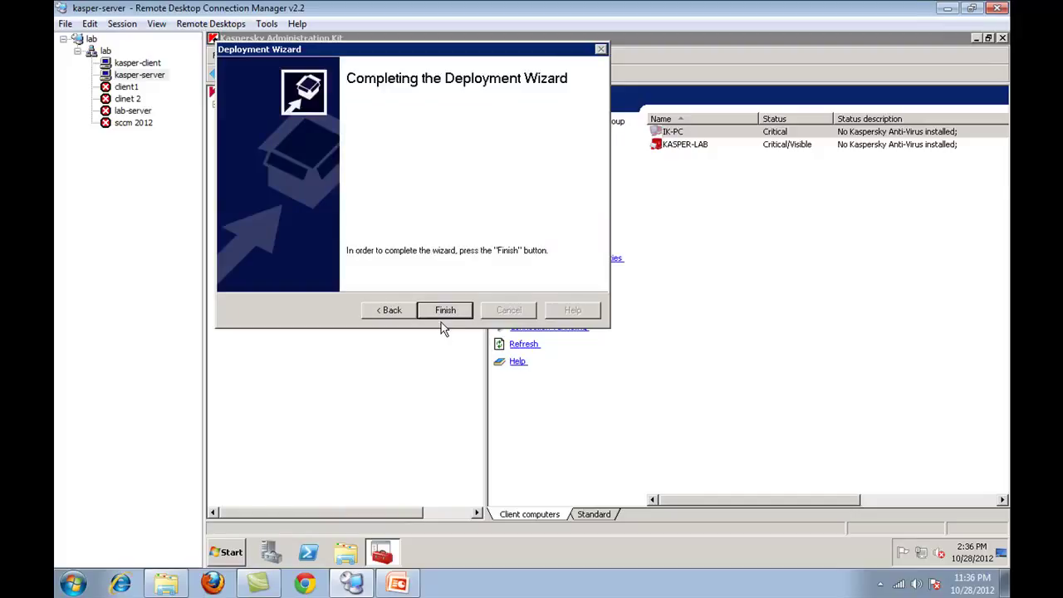
{"action": "left_click", "coordinate": [443, 310]}
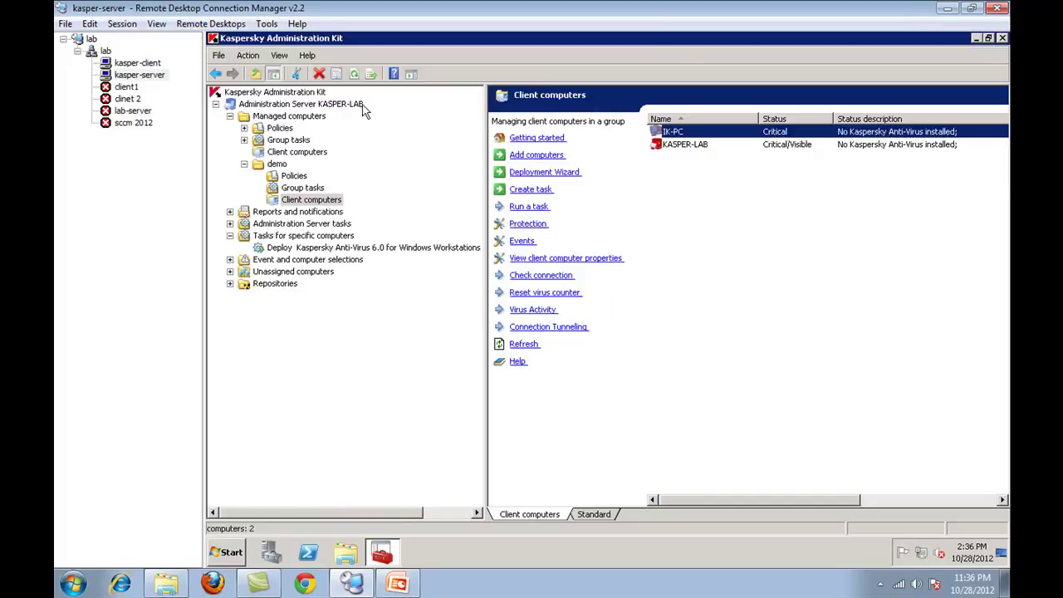
- On kasper-client, open Task Manager and show processes from all users using the administrator credentials
{"action": "left_click", "coordinate": [153, 66]}
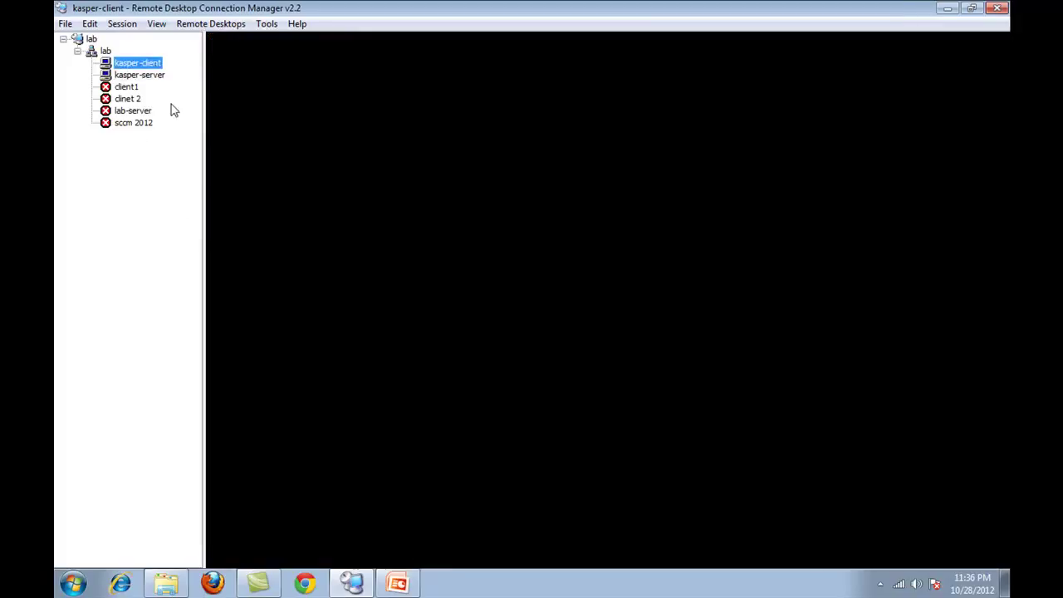
{"action": "right_click", "coordinate": [479, 555]}
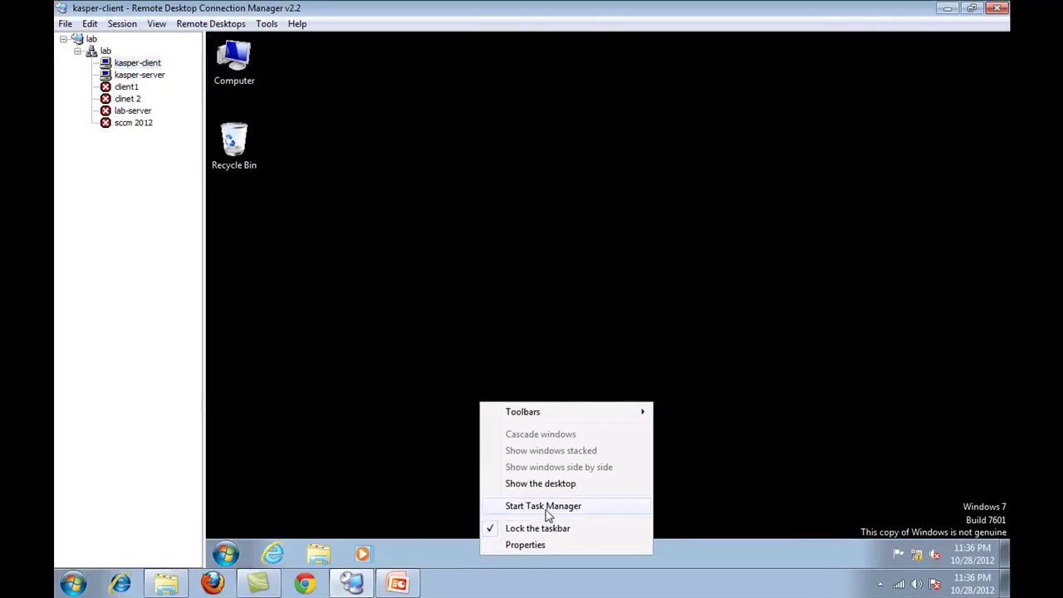
{"action": "left_click", "coordinate": [547, 507]}
{"action": "left_click", "coordinate": [297, 88]}
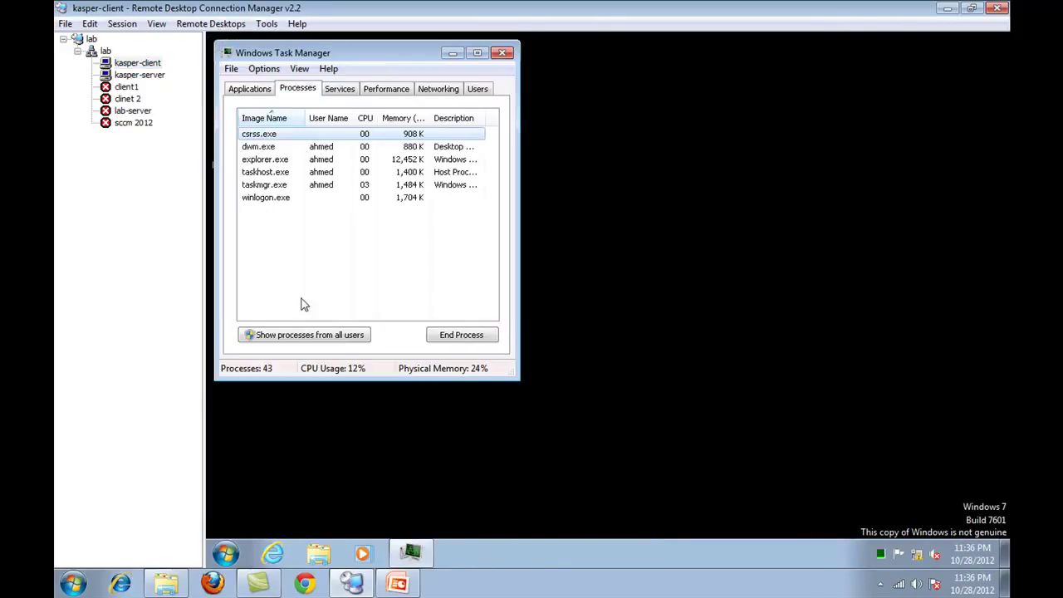
{"action": "left_click", "coordinate": [285, 336]}
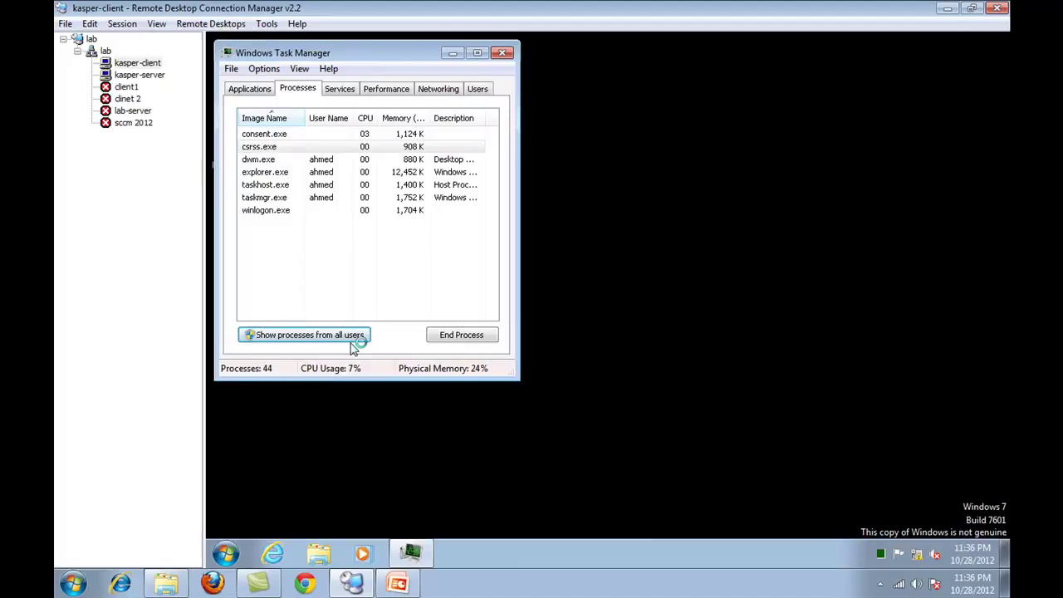
{"action": "type", "text": "administrator****"}
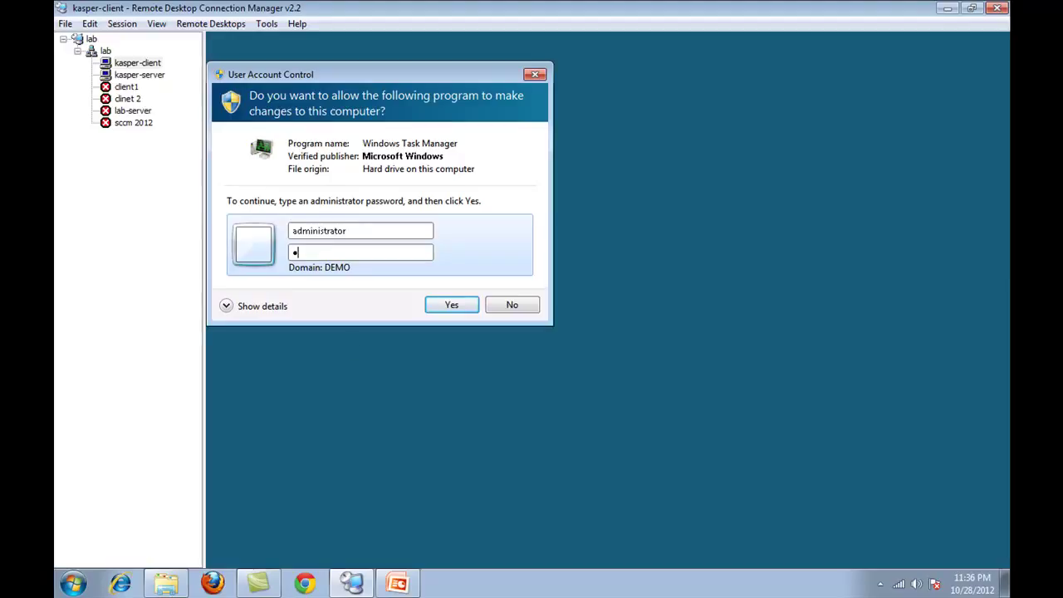
{"action": "type", "text": "*****"}
{"action": "key", "text": "Return"}
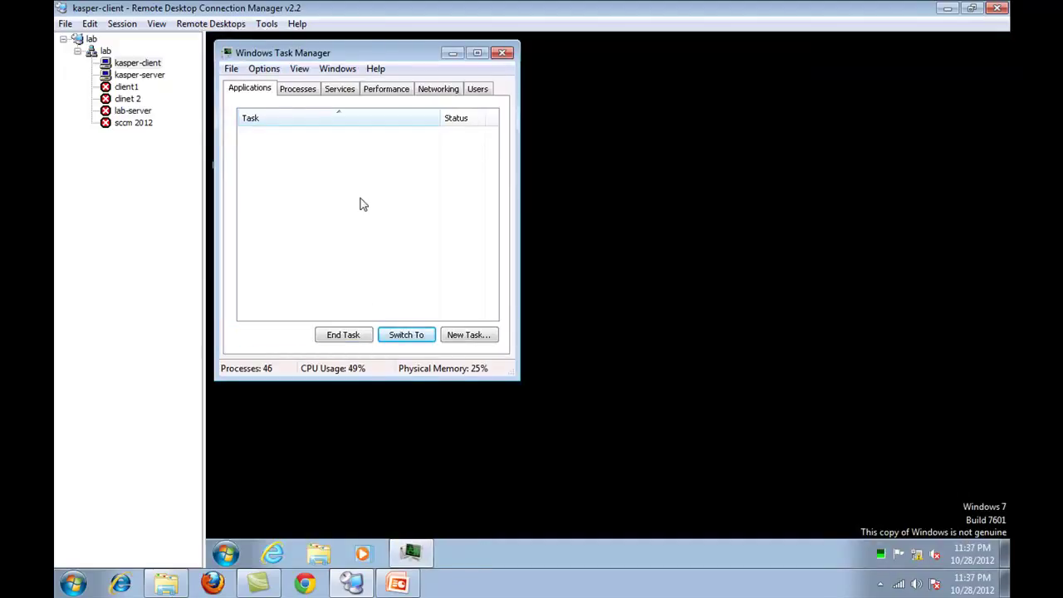
- Check the klrbtagt.exe and klnagent.exe Kaspersky processes, then return to kasper-server
{"action": "left_click", "coordinate": [307, 89]}
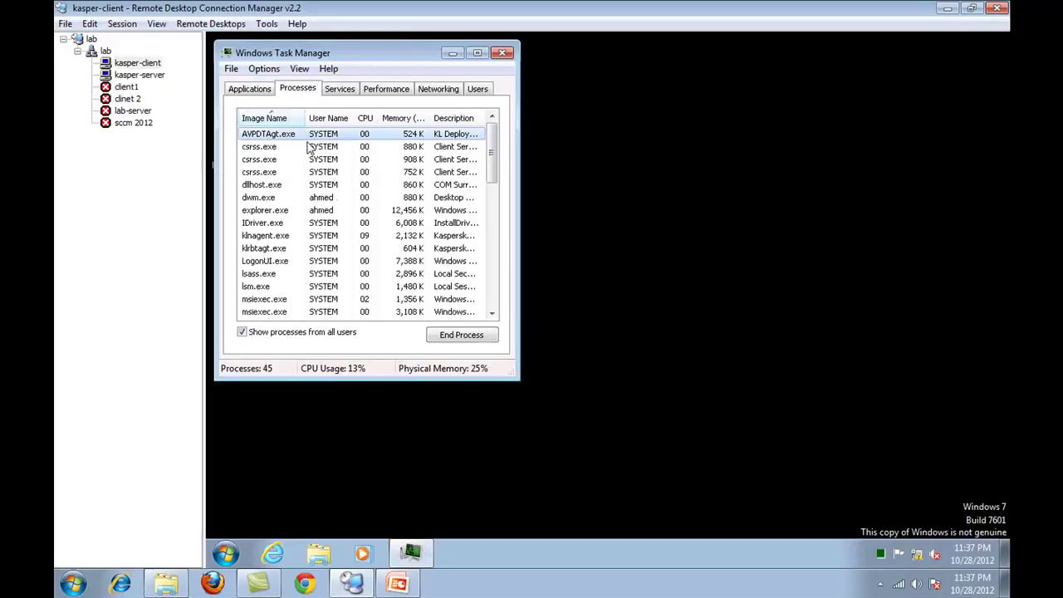
{"action": "left_click", "coordinate": [455, 226]}
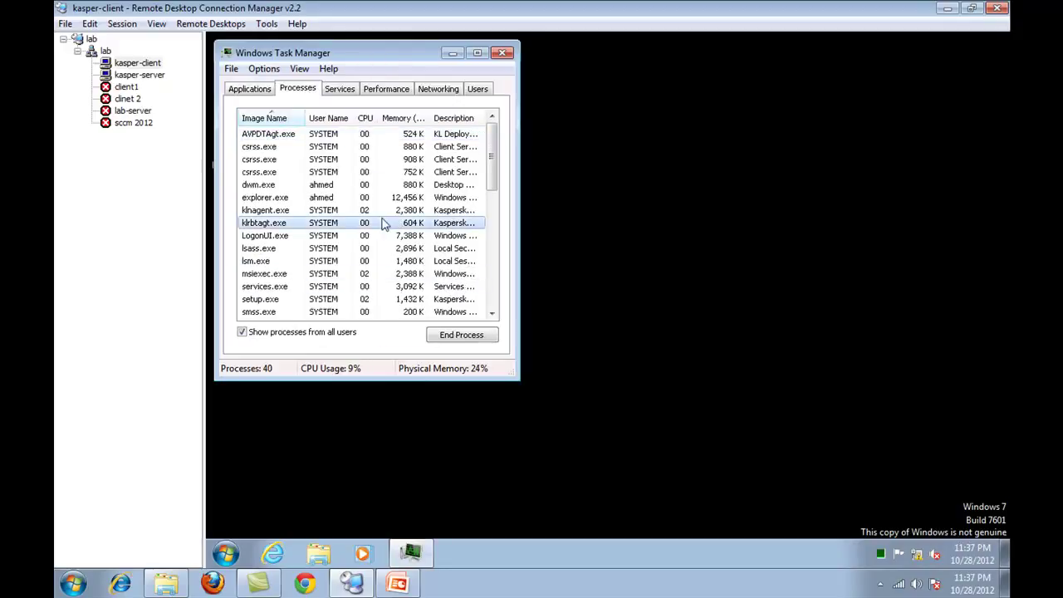
{"action": "left_click", "coordinate": [323, 213]}
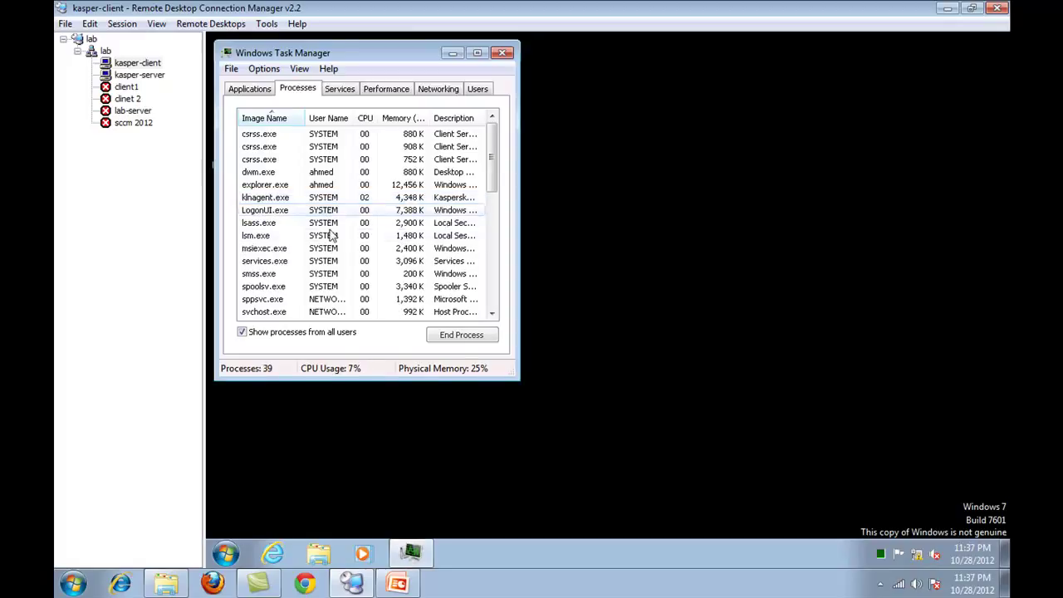
{"action": "left_click", "coordinate": [142, 75]}
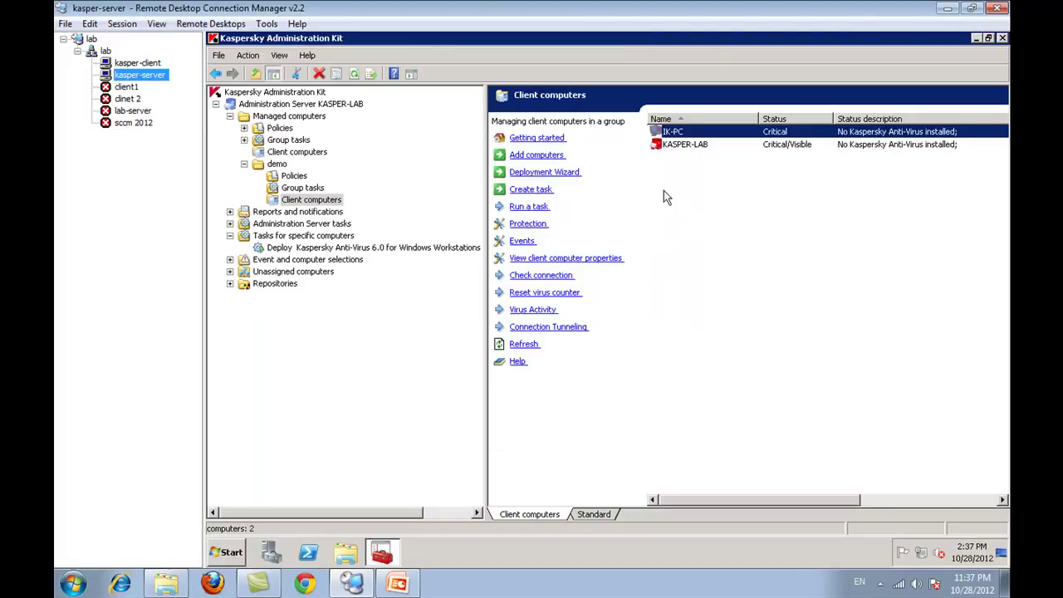
- Start installing the Windows Servers anti-virus package on KASPER-LAB without a license
{"action": "right_click", "coordinate": [683, 146]}
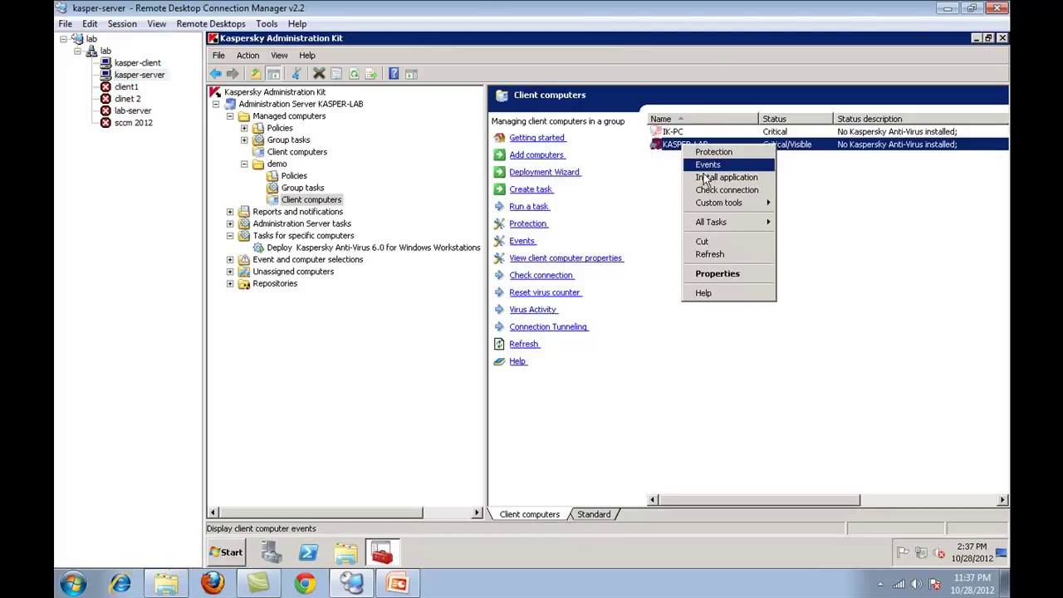
{"action": "left_click", "coordinate": [711, 177]}
{"action": "left_click", "coordinate": [443, 309]}
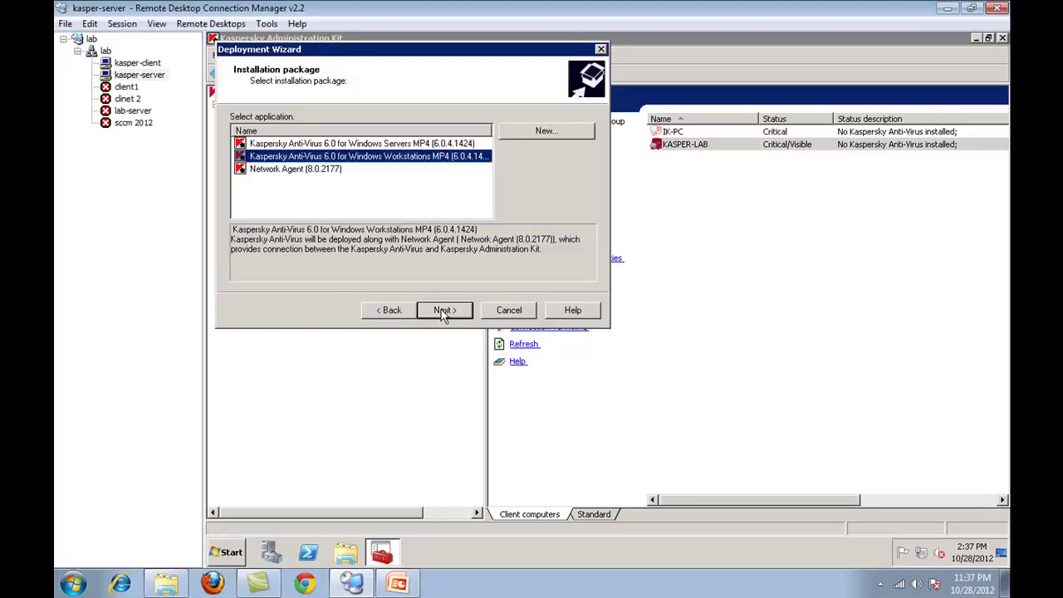
{"action": "left_click", "coordinate": [370, 144]}
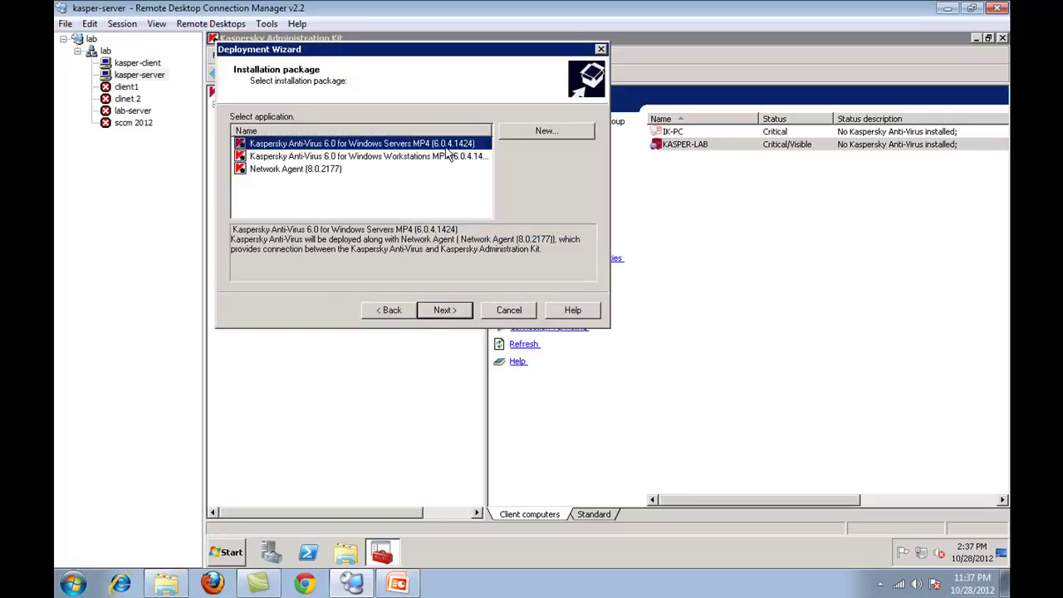
{"action": "left_click", "coordinate": [445, 312]}
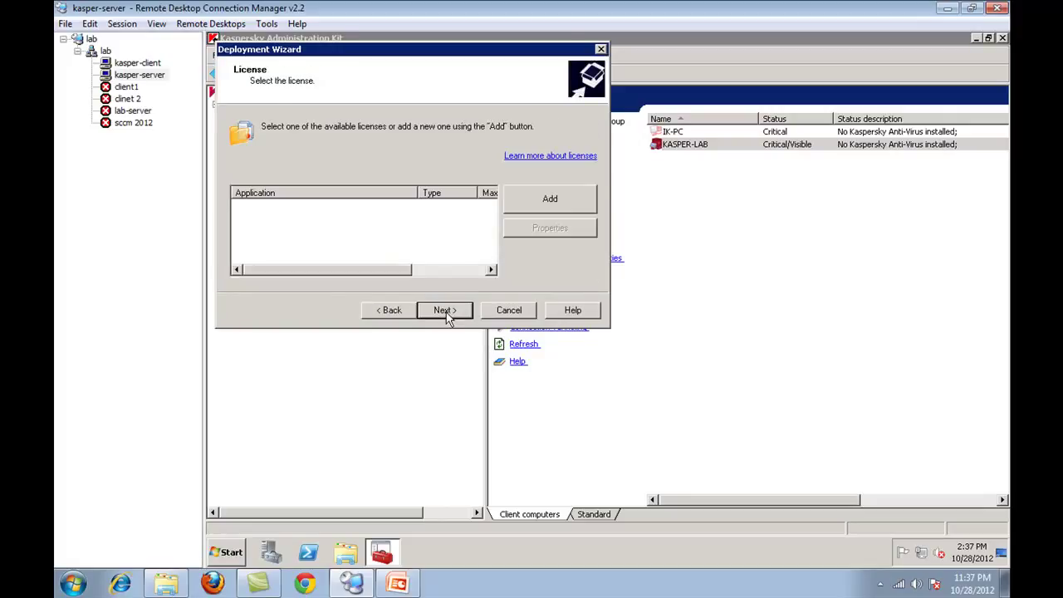
{"action": "left_click", "coordinate": [446, 312]}
{"action": "left_click", "coordinate": [661, 335]}
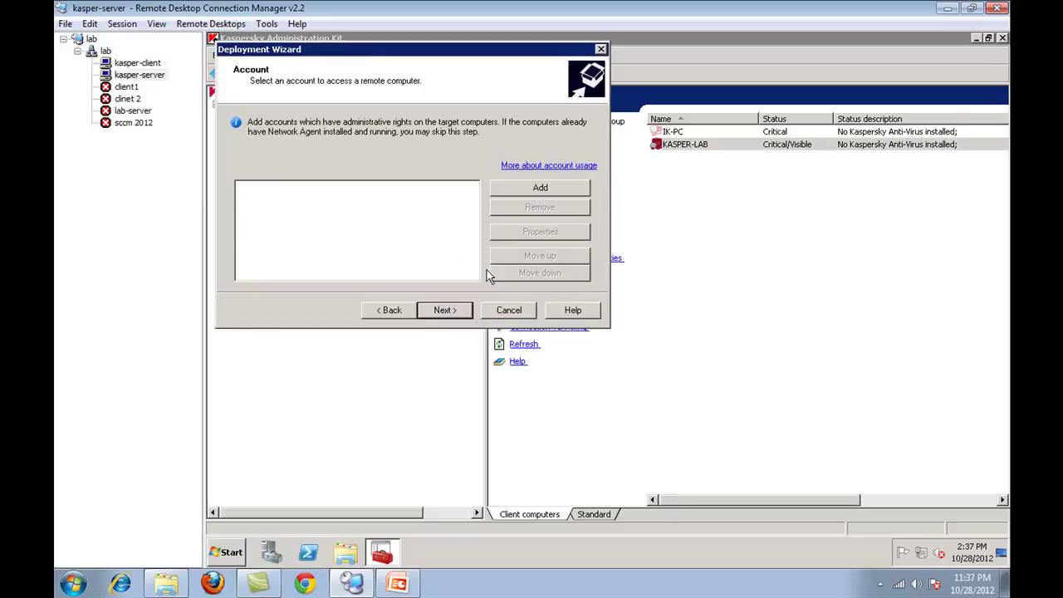
- Add the demo domain administrator remote-access account, re-entering its password after a mismatch
{"action": "left_click", "coordinate": [540, 189]}
{"action": "type", "text": "demo\\administrator"}
{"action": "key", "text": "Tab"}
{"action": "type", "text": "passw0r"}
{"action": "key", "text": "Tab"}
{"action": "type", "text": "passw0r"}
{"action": "key", "text": "Return"}
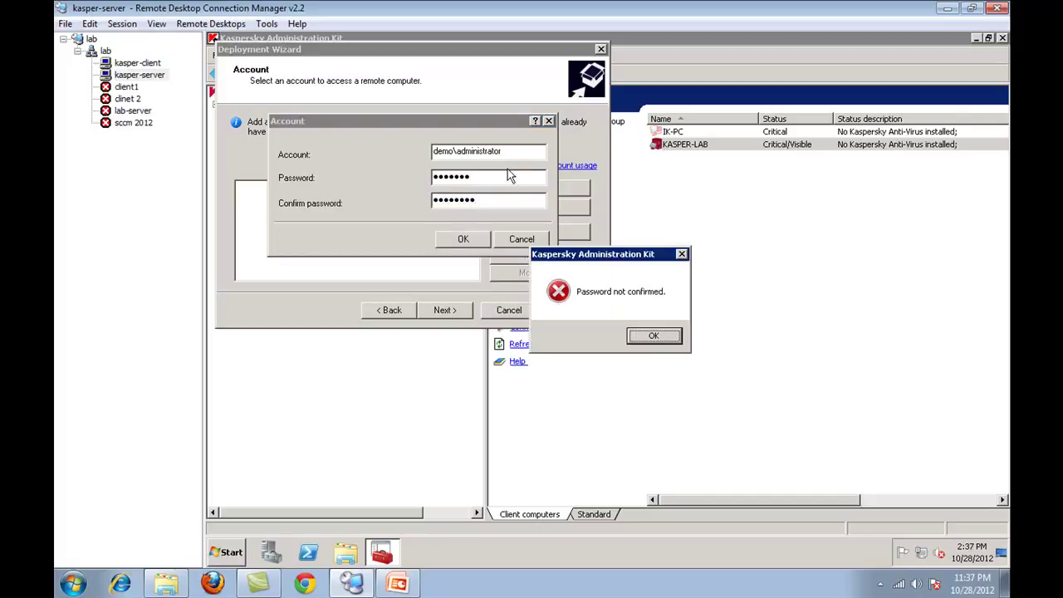
{"action": "key", "text": "Return"}
{"action": "type", "text": "d"}
{"action": "double_click", "coordinate": [479, 202]}
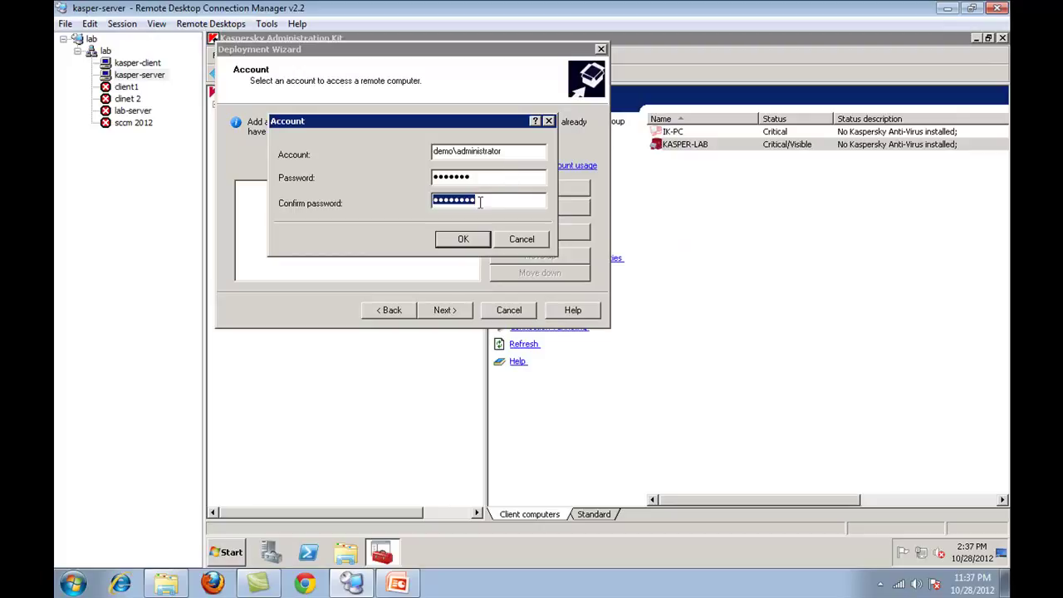
{"action": "type", "text": "p@ssw0r"}
{"action": "double_click", "coordinate": [464, 178]}
{"action": "type", "text": "p"}
{"action": "key", "text": "Return"}
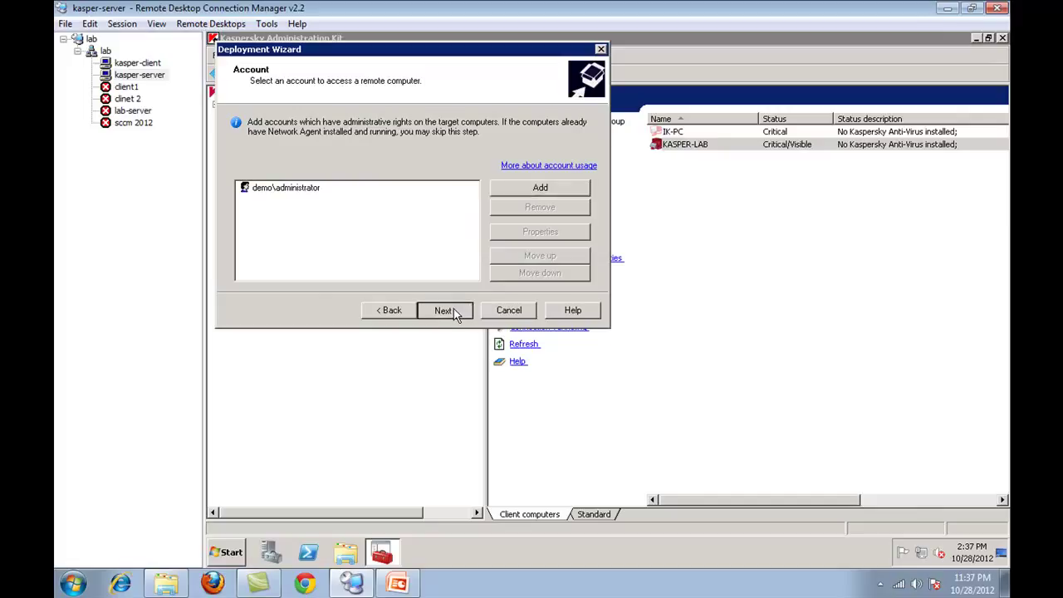
- Keep the default restart and compatibility options, choose not to move computers, and start installing
{"action": "left_click", "coordinate": [455, 311]}
{"action": "left_click", "coordinate": [461, 311]}
{"action": "left_click", "coordinate": [461, 310]}
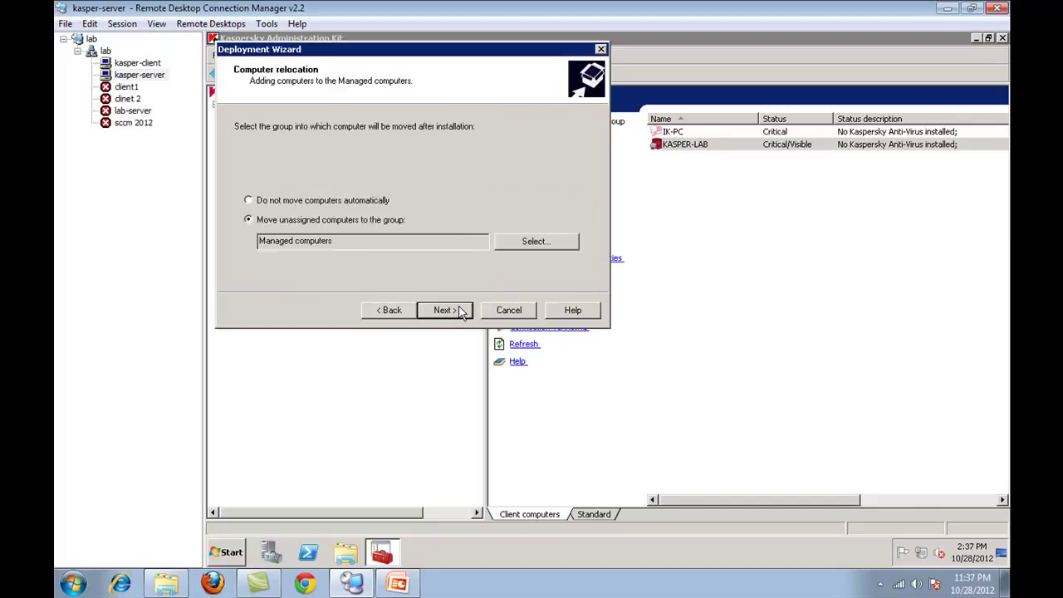
{"action": "left_click", "coordinate": [318, 200]}
{"action": "left_click", "coordinate": [442, 309]}
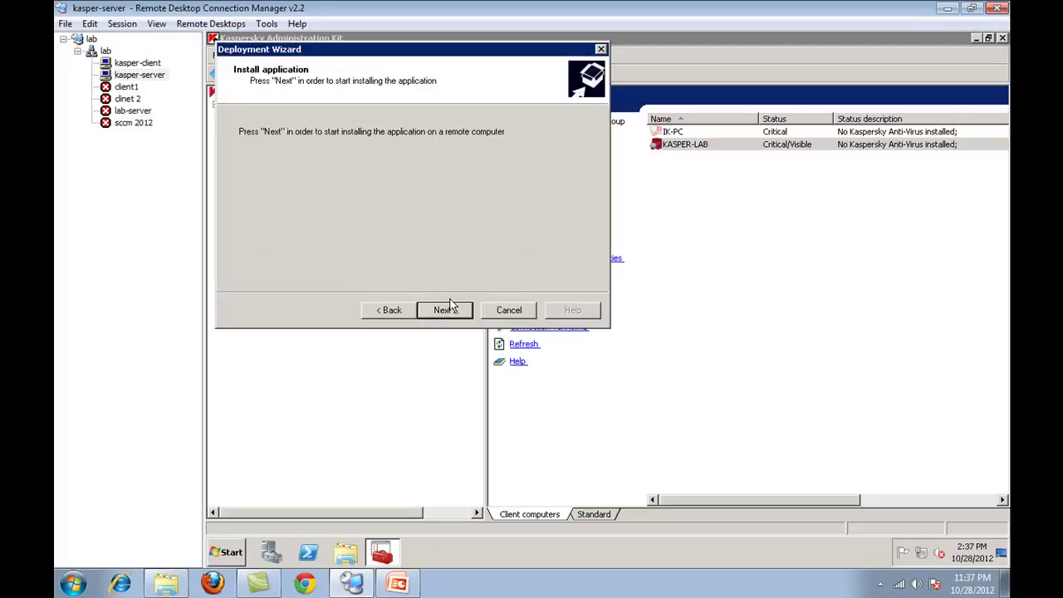
{"action": "left_click", "coordinate": [446, 311]}
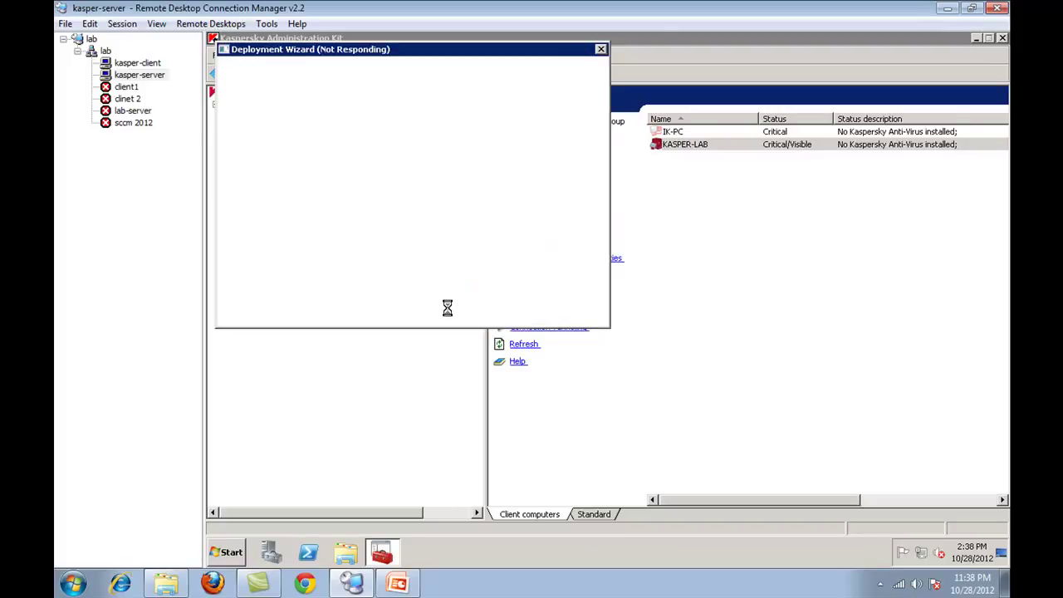
- Close the finished wizard, check klrbtagt.exe on kasper-client, close Task Manager, and refresh the desktop
{"action": "left_click", "coordinate": [444, 310]}
{"action": "left_click", "coordinate": [442, 310]}
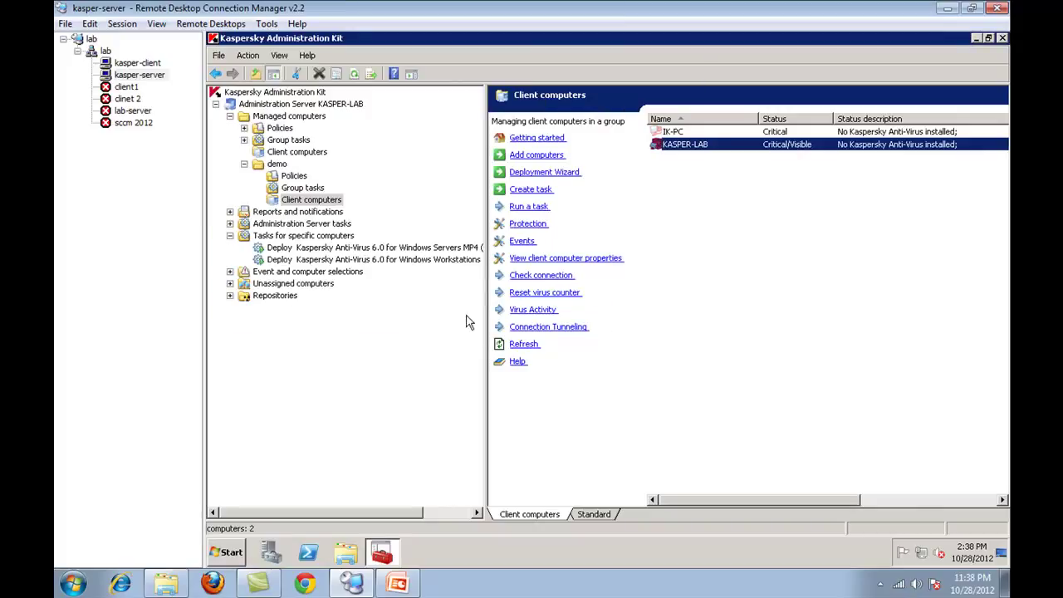
{"action": "left_click", "coordinate": [160, 65]}
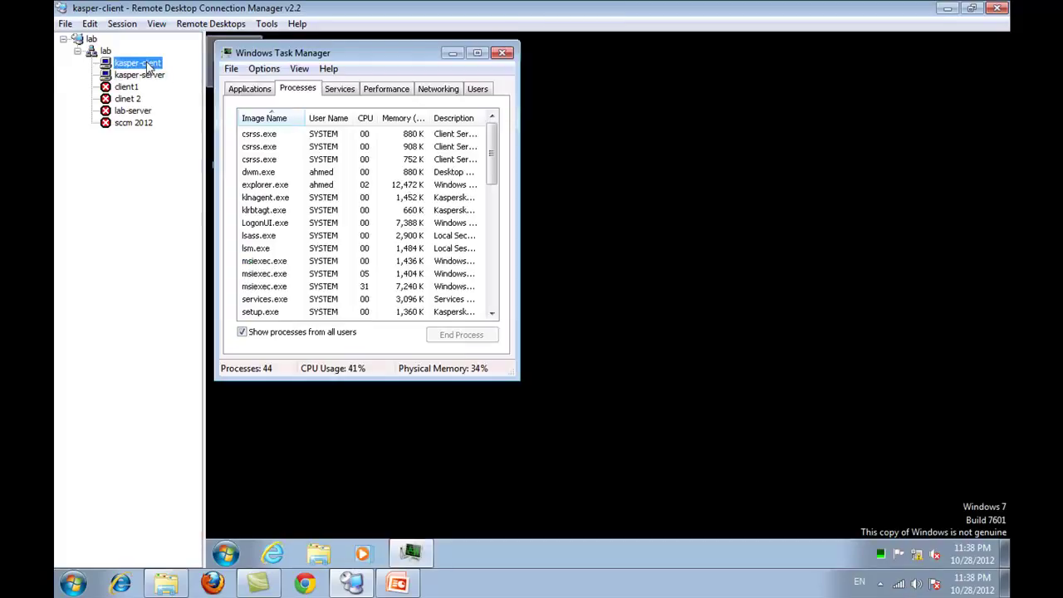
{"action": "left_click", "coordinate": [470, 210]}
{"action": "left_click", "coordinate": [501, 53]}
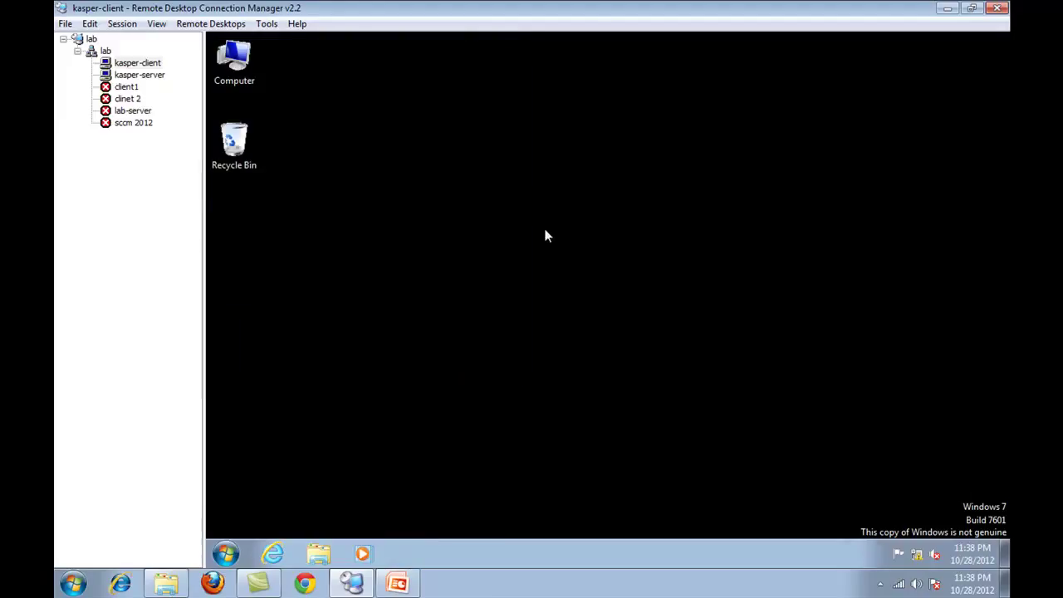
{"action": "right_click", "coordinate": [539, 193]}
{"action": "left_click", "coordinate": [563, 236]}
- On kasper-server, browse the demo group's overview, policies, group tasks and client computers
{"action": "left_click", "coordinate": [146, 76]}
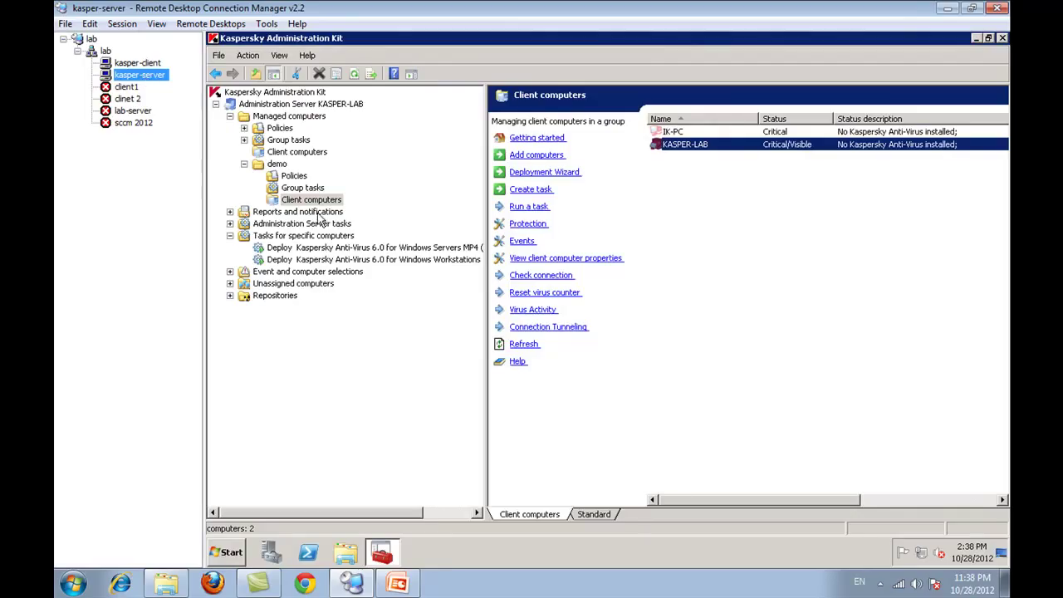
{"action": "left_click", "coordinate": [307, 203]}
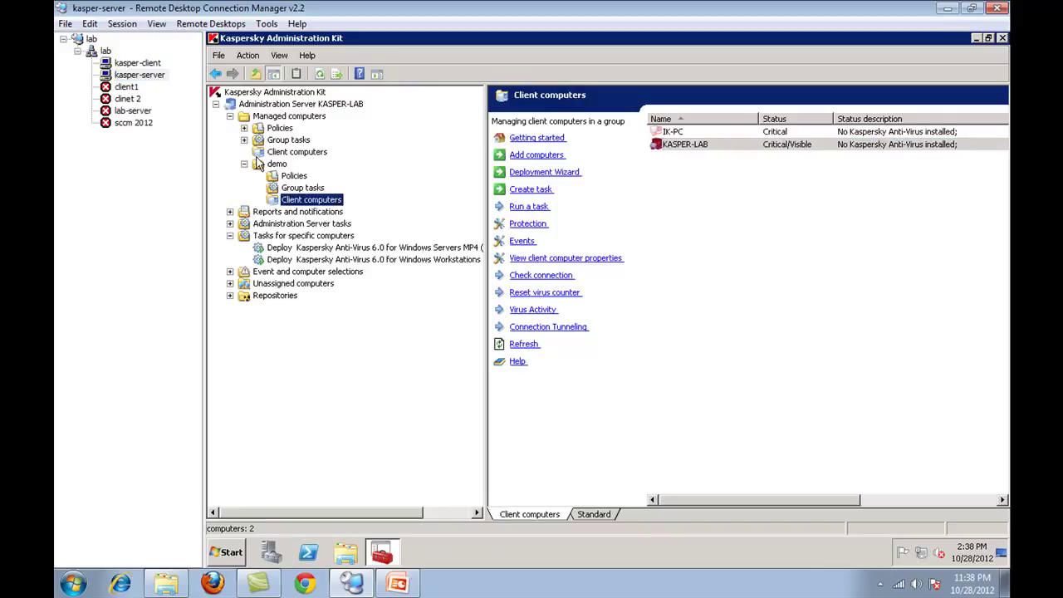
{"action": "left_click", "coordinate": [274, 165]}
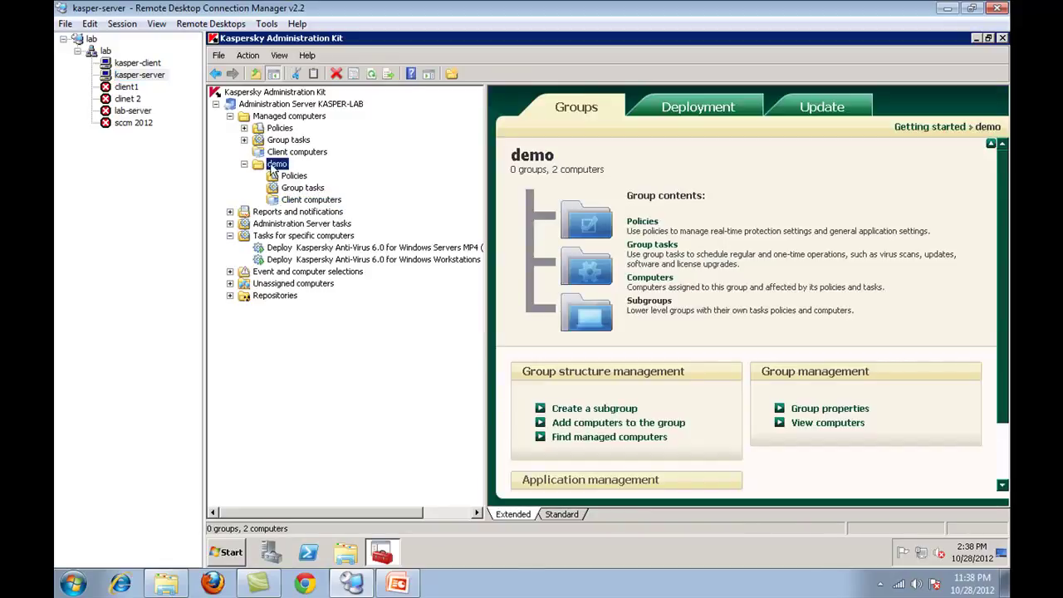
{"action": "left_click", "coordinate": [287, 176]}
{"action": "left_click", "coordinate": [296, 187]}
{"action": "left_click", "coordinate": [292, 178]}
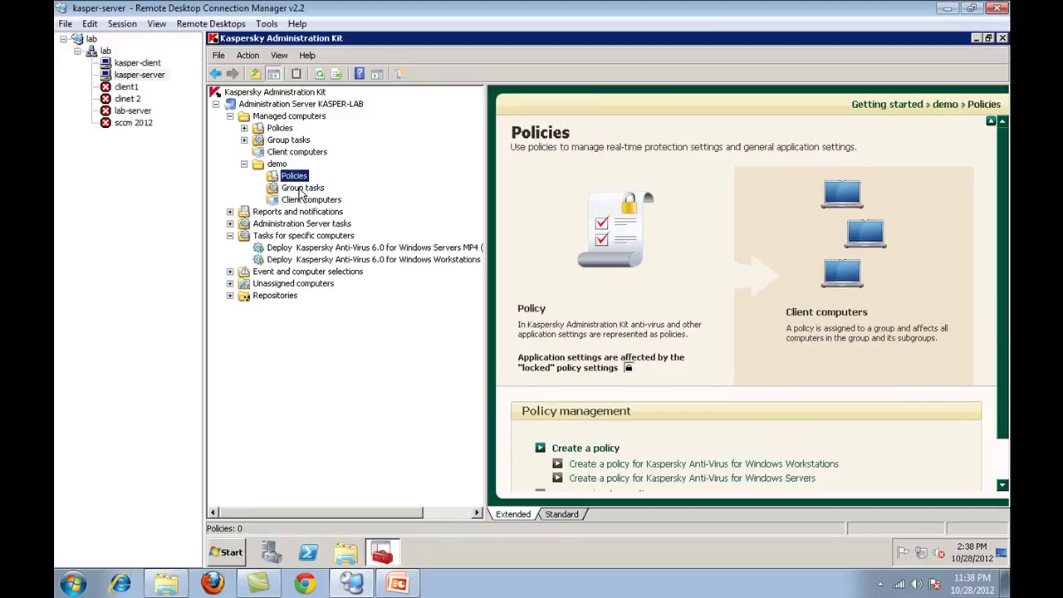
{"action": "left_click", "coordinate": [295, 187]}
{"action": "left_click", "coordinate": [296, 177]}
{"action": "left_click", "coordinate": [297, 187]}
{"action": "left_click", "coordinate": [309, 201]}
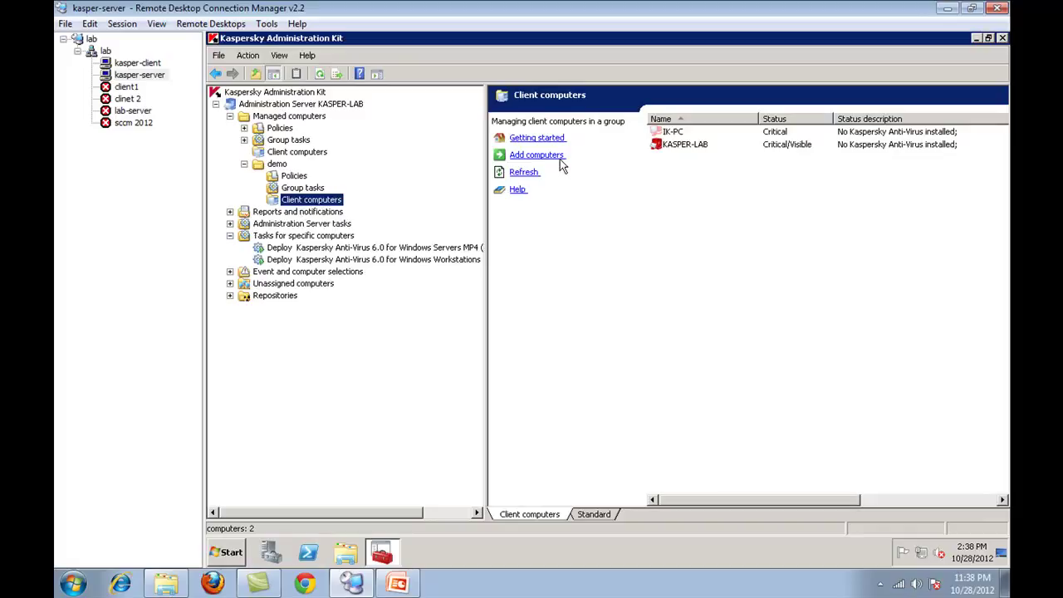
- Start then cancel adding computers to demo, and select then clear both computers in the list
{"action": "left_click", "coordinate": [562, 164]}
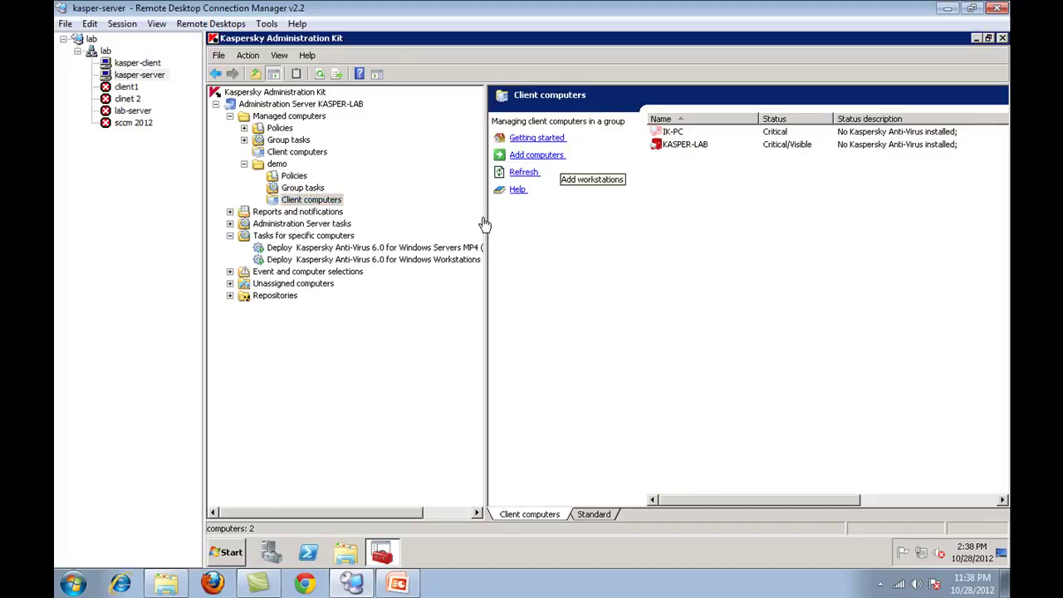
{"action": "left_click", "coordinate": [510, 312]}
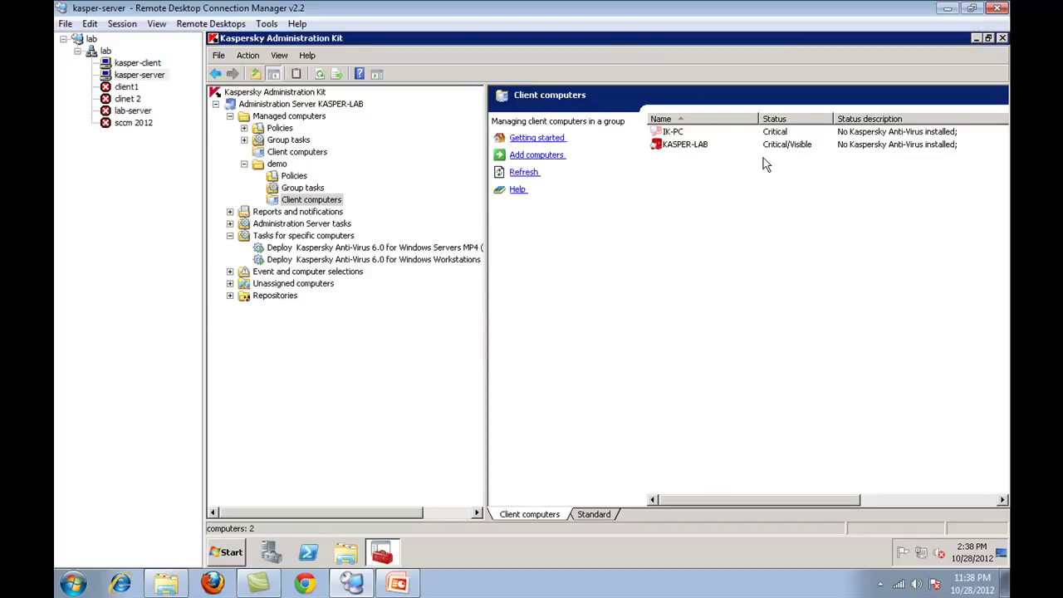
{"action": "right_click", "coordinate": [686, 145]}
{"action": "left_click", "coordinate": [644, 173]}
{"action": "key", "text": "ctrl+a"}
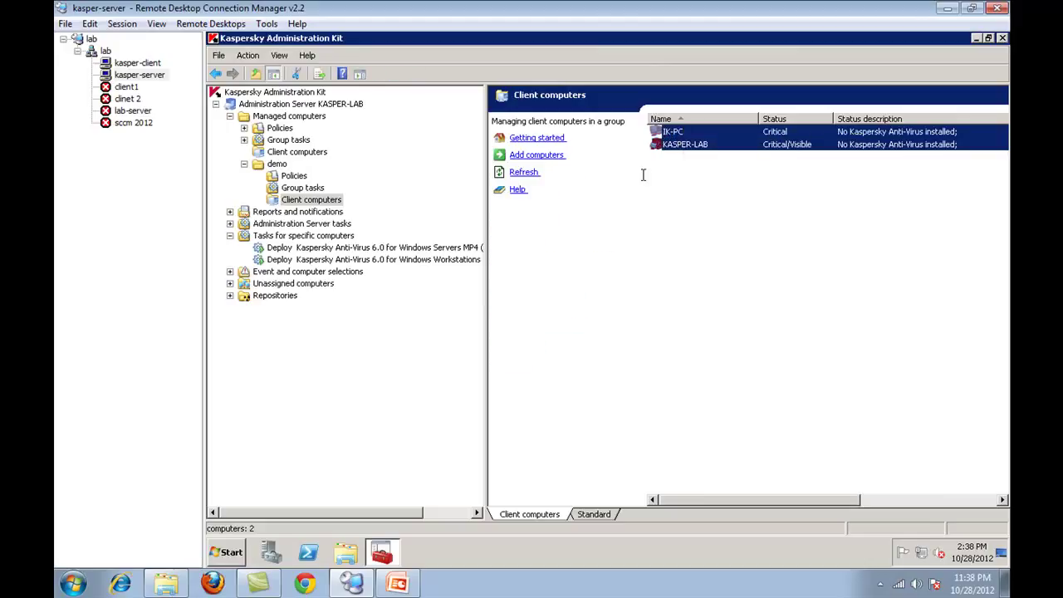
{"action": "left_click", "coordinate": [718, 220]}
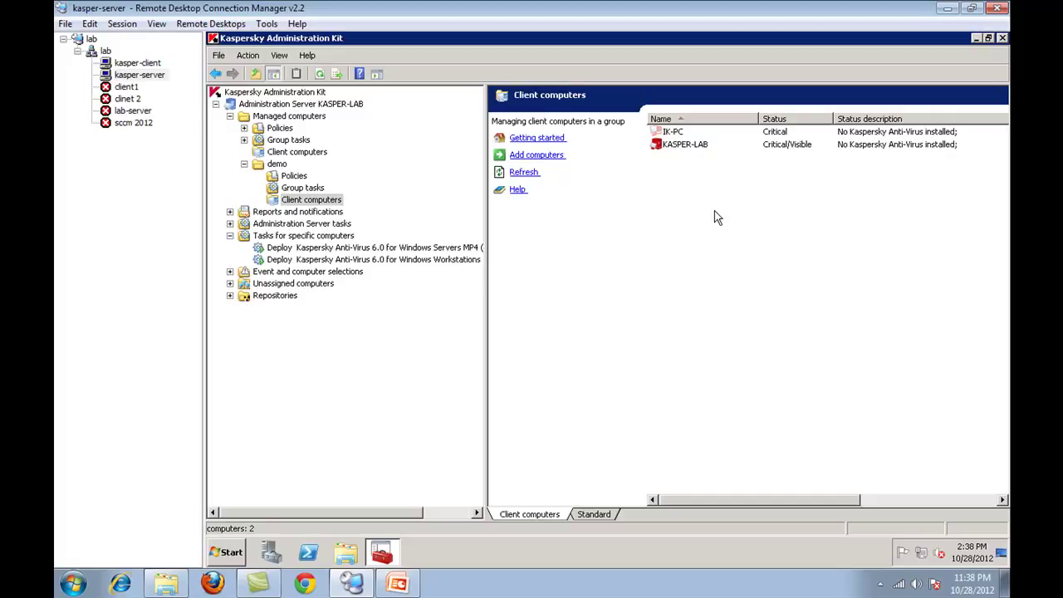
- Open Install application for IK-PC and cancel it, then bring up the kasper-client desktop menu
{"action": "right_click", "coordinate": [679, 132]}
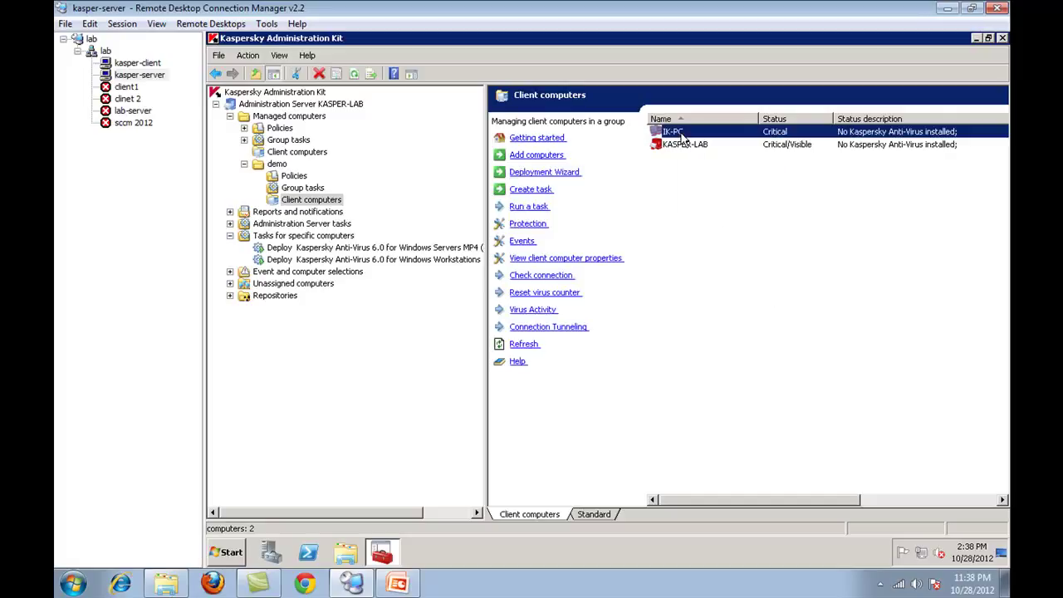
{"action": "left_click", "coordinate": [698, 167]}
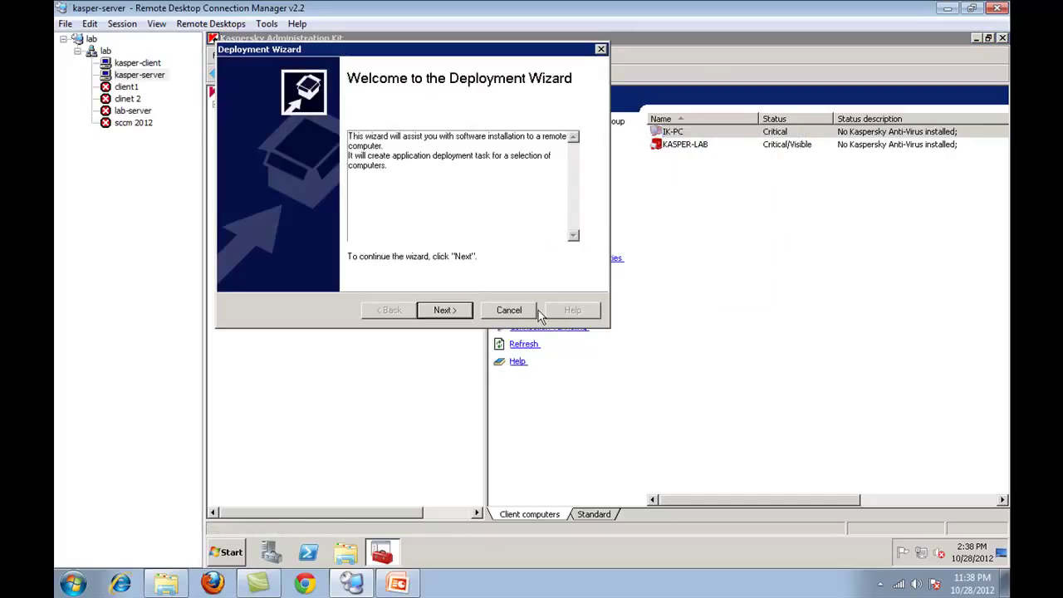
{"action": "left_click", "coordinate": [508, 309]}
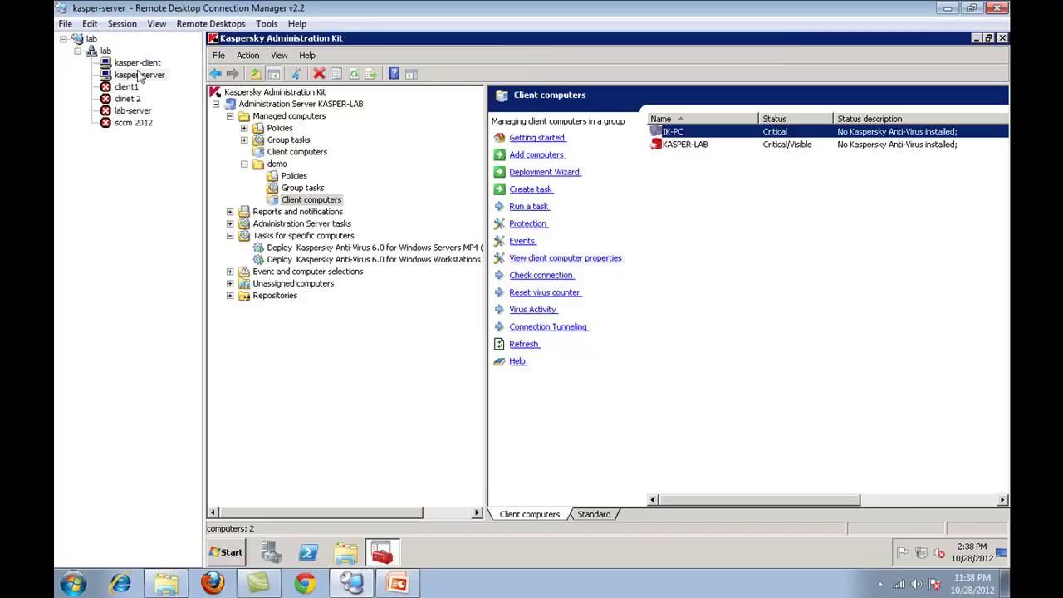
{"action": "left_click", "coordinate": [137, 63]}
{"action": "right_click", "coordinate": [588, 275]}
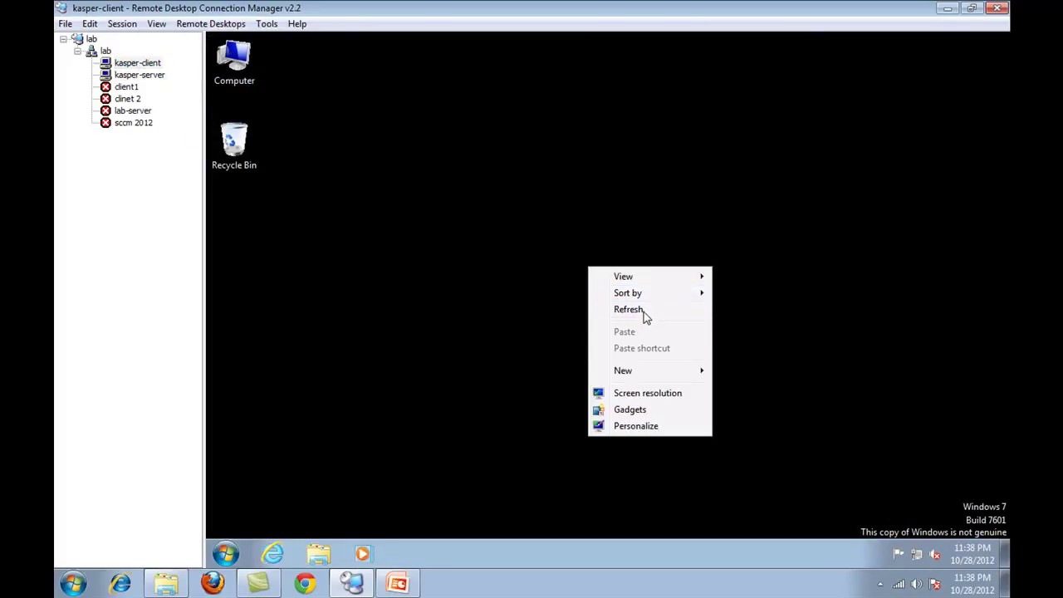
- Refresh the kasper-client desktop, restart it to finish installing Kaspersky Anti-Virus, and reconnect to kasper-server
{"action": "left_click", "coordinate": [612, 312]}
{"action": "left_click", "coordinate": [141, 75]}
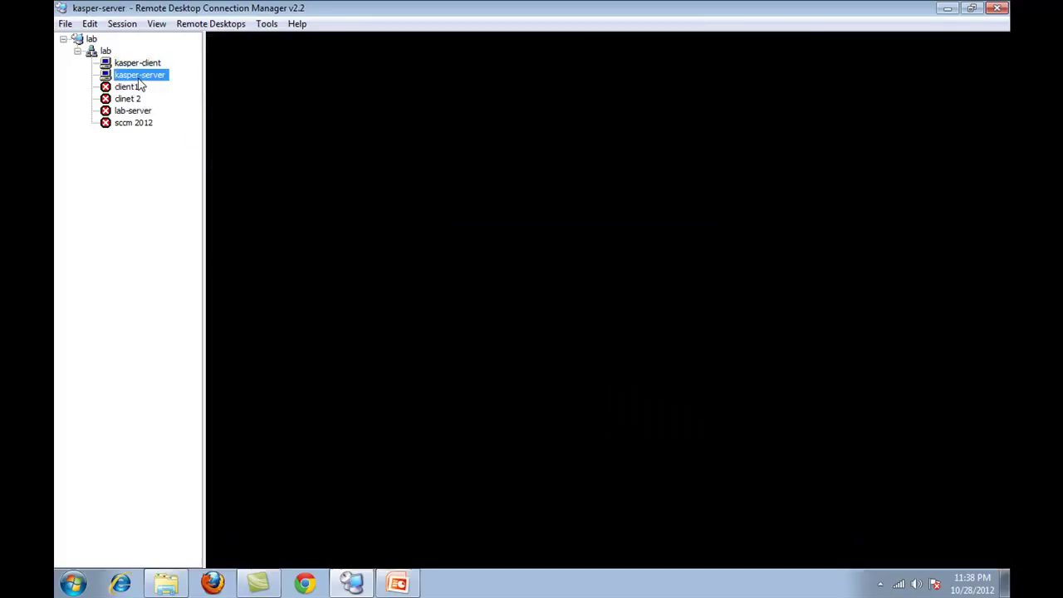
{"action": "left_click", "coordinate": [137, 63]}
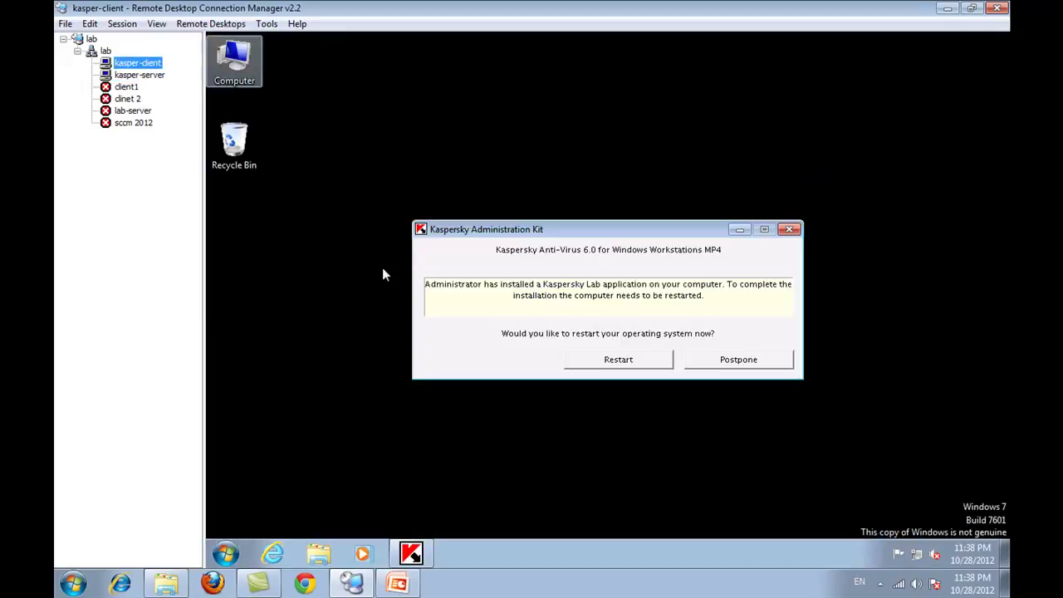
{"action": "left_click", "coordinate": [625, 361]}
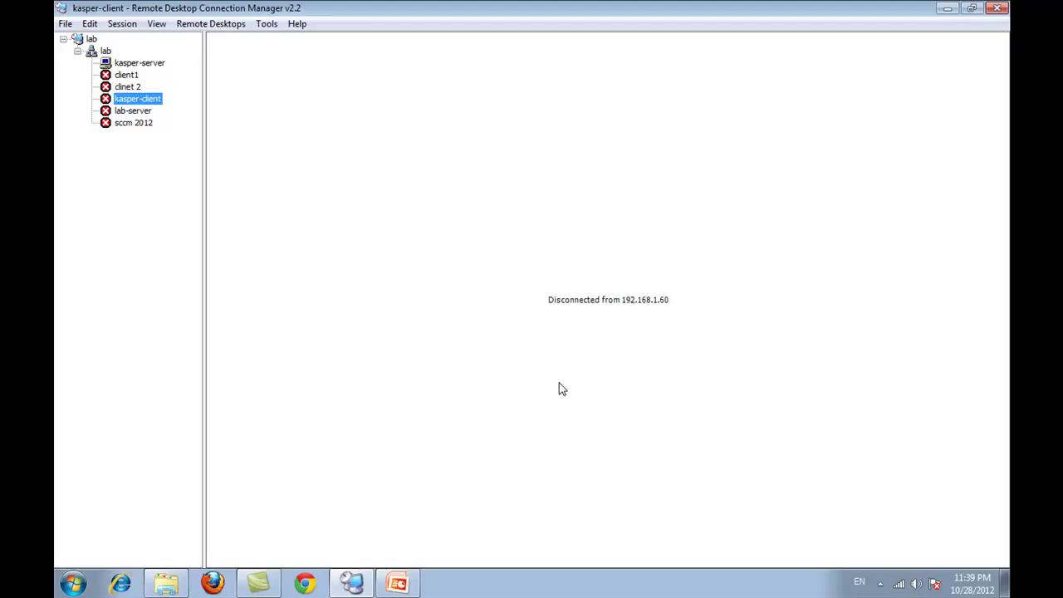
{"action": "left_click", "coordinate": [154, 65]}
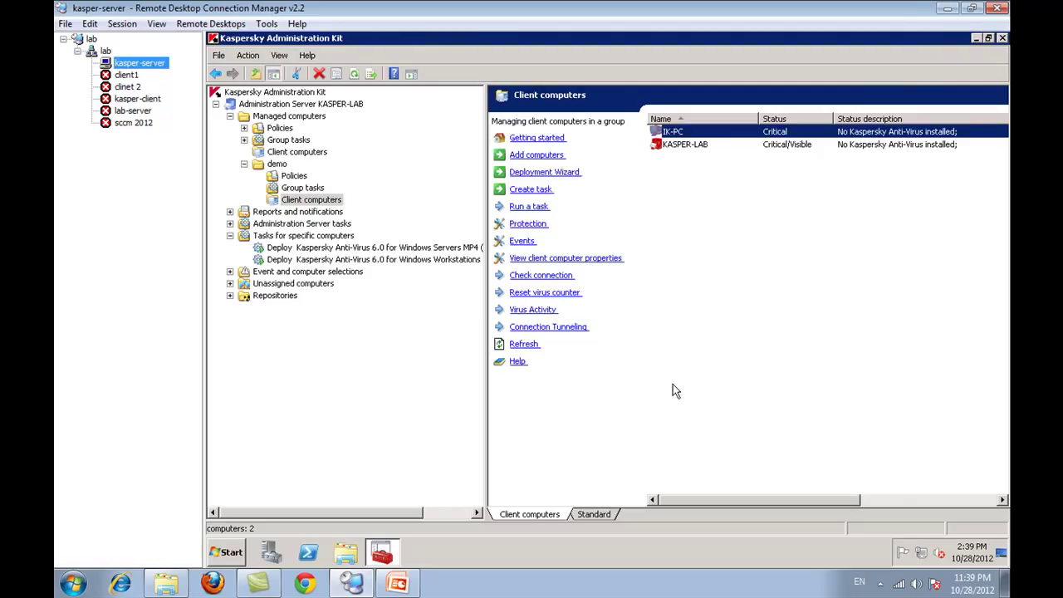
- Clear the IK-PC selection, collapse Tasks for specific computers, and show the demo group overview
{"action": "left_click", "coordinate": [732, 292]}
{"action": "mouse_move", "coordinate": [880, 557]}
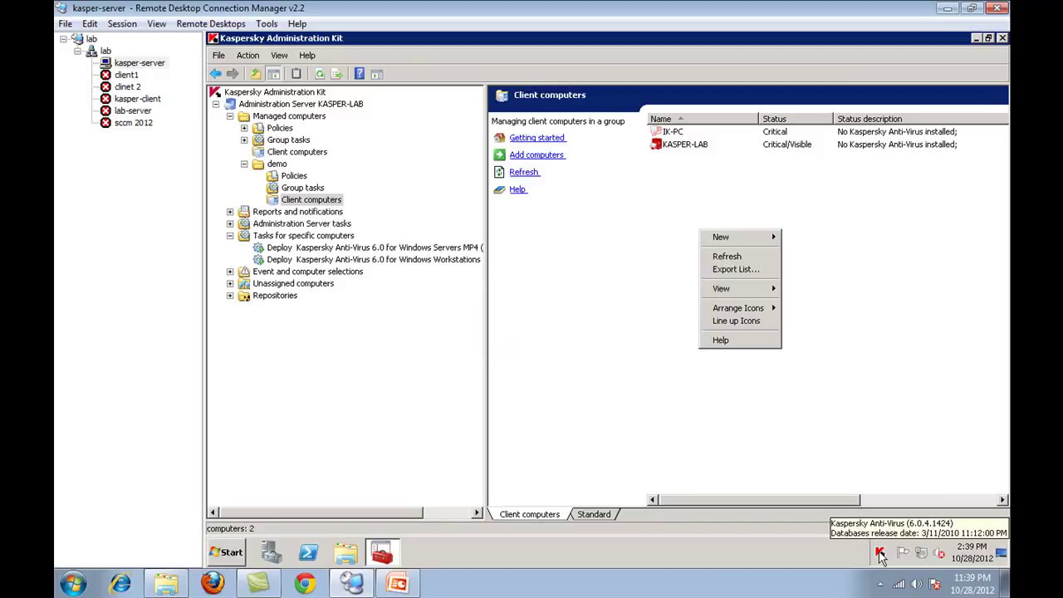
{"action": "left_click", "coordinate": [704, 388]}
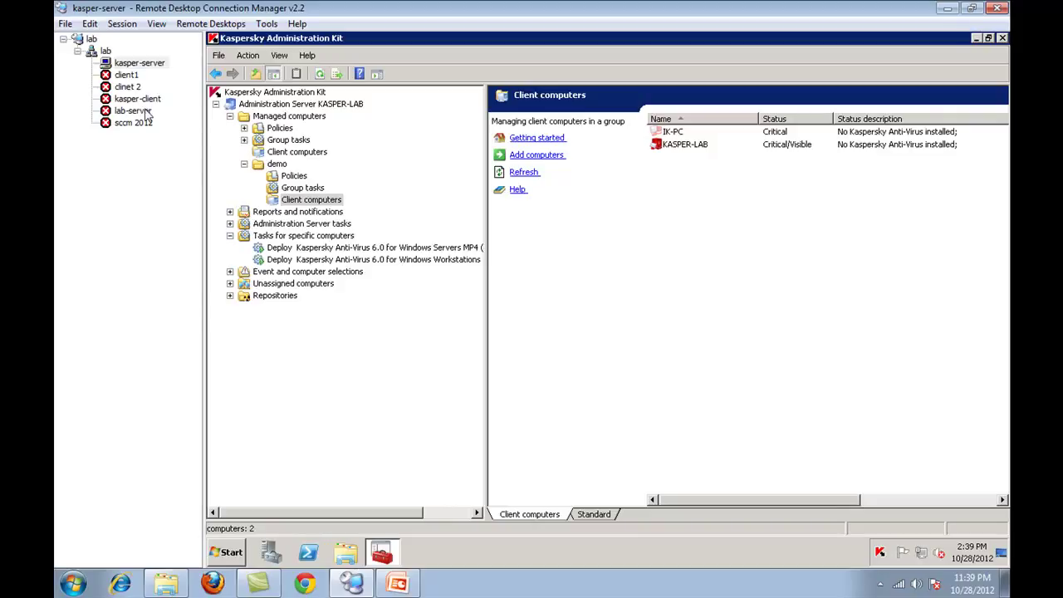
{"action": "left_click", "coordinate": [230, 236]}
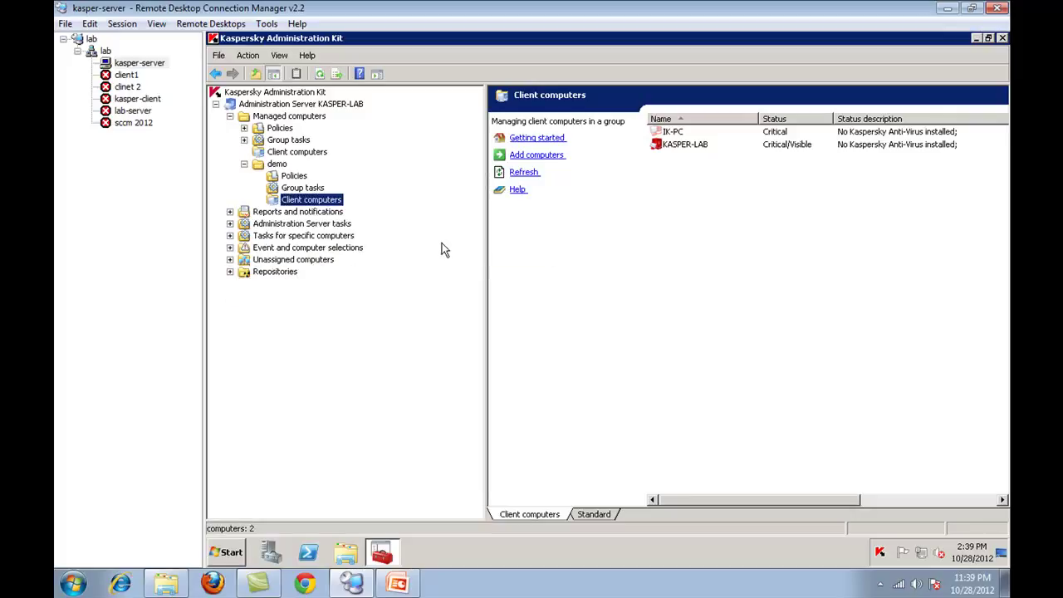
{"action": "left_click", "coordinate": [243, 166]}
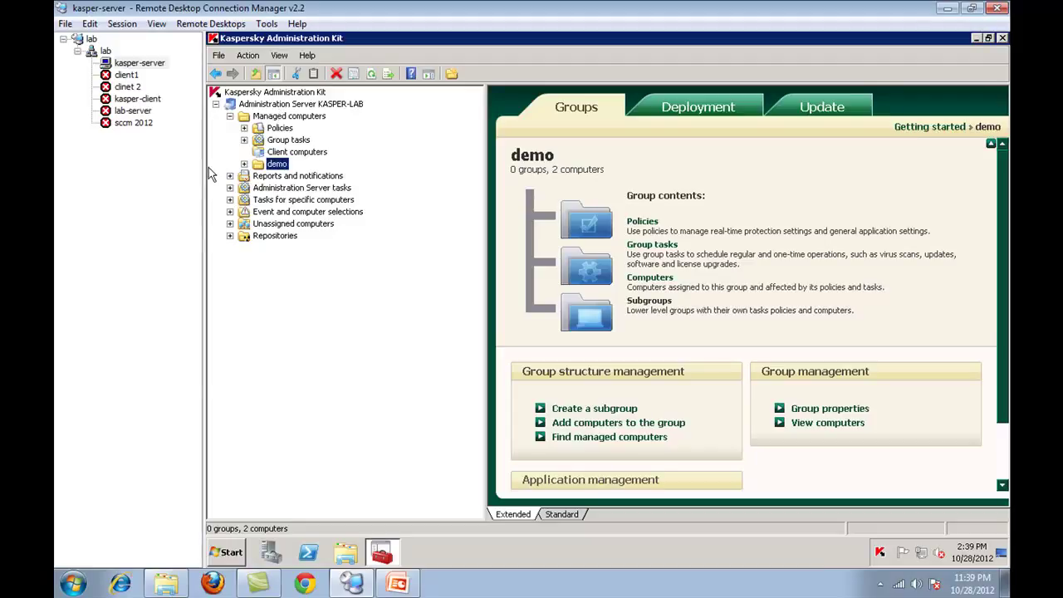
- Expand Managed computers' Policies and view the Protection policy - Windows Servers details
{"action": "left_click", "coordinate": [245, 129]}
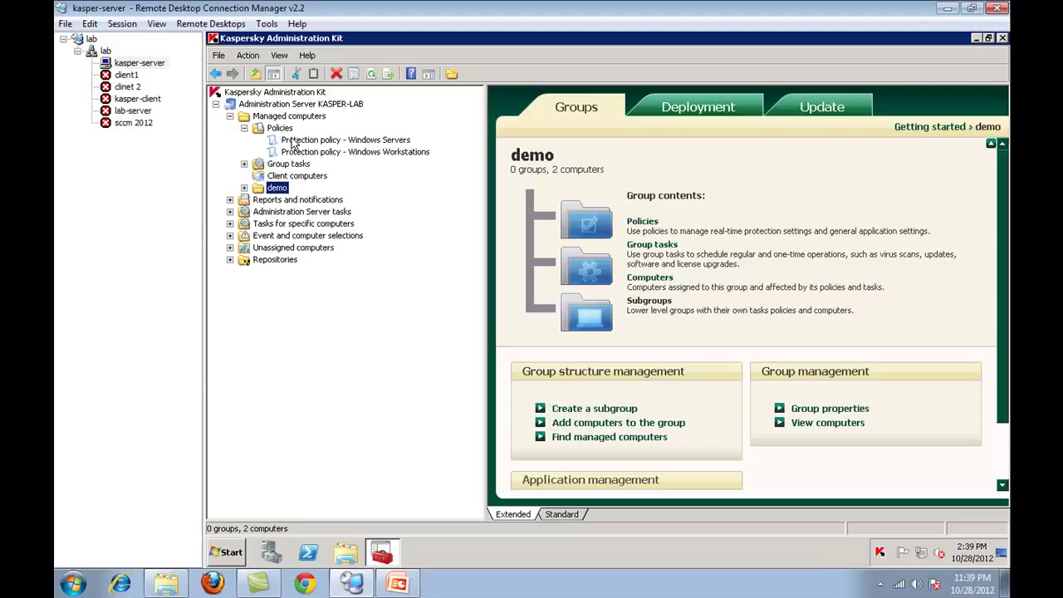
{"action": "left_click", "coordinate": [291, 142]}
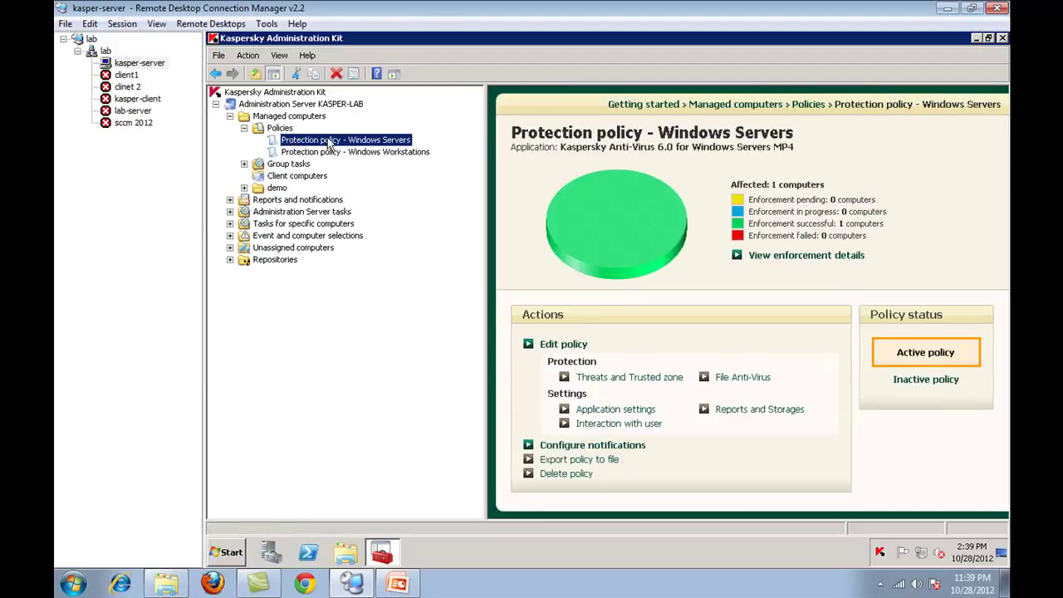
{"action": "left_click", "coordinate": [329, 154]}
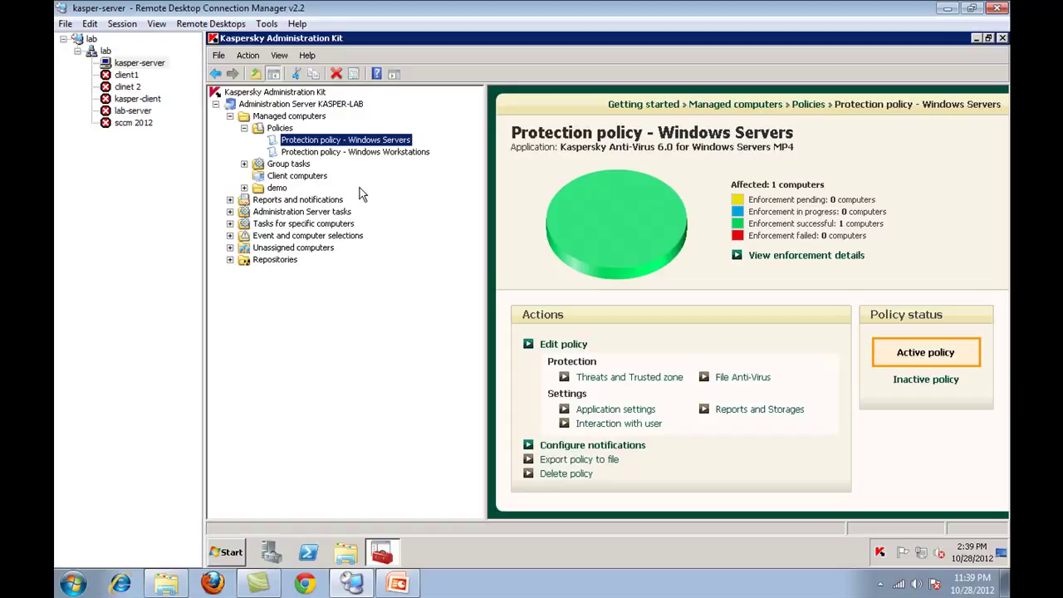
- Refresh the Managed computers client list and begin the Add computers wizard
{"action": "left_click", "coordinate": [297, 176]}
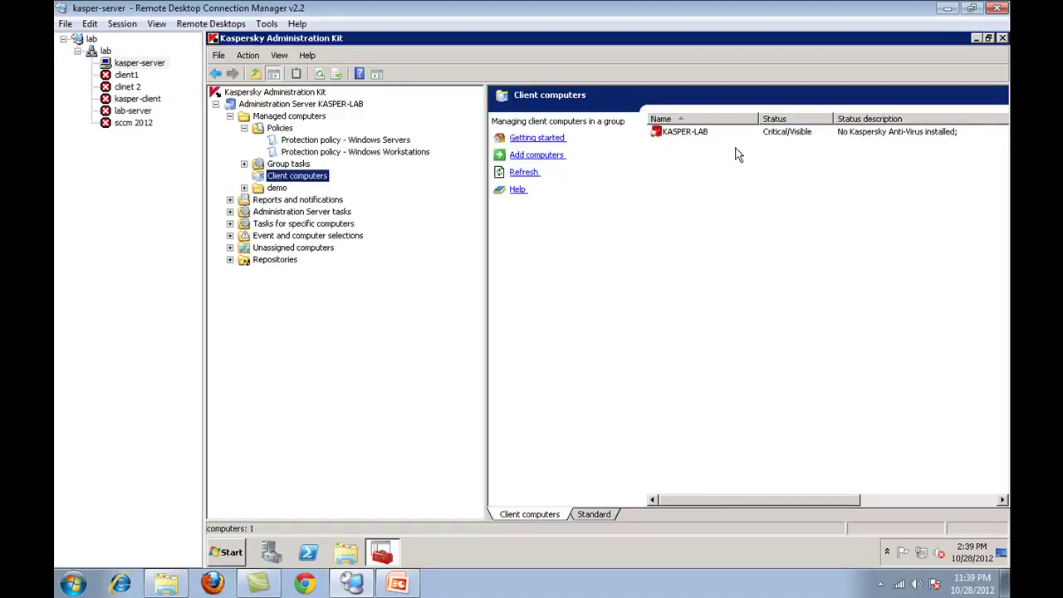
{"action": "right_click", "coordinate": [793, 200]}
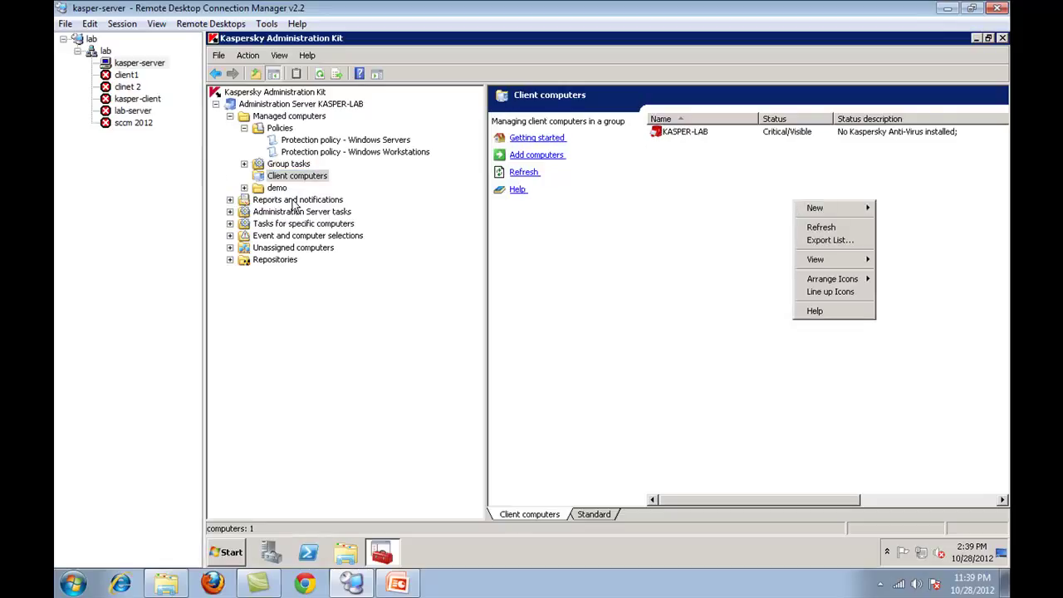
{"action": "left_click", "coordinate": [813, 228]}
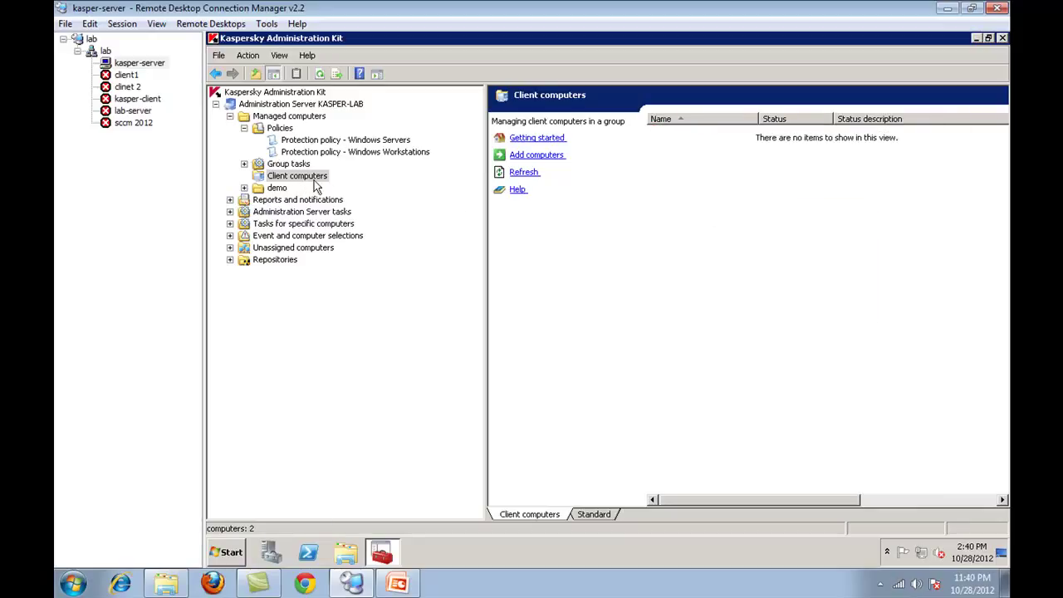
{"action": "left_click", "coordinate": [551, 155]}
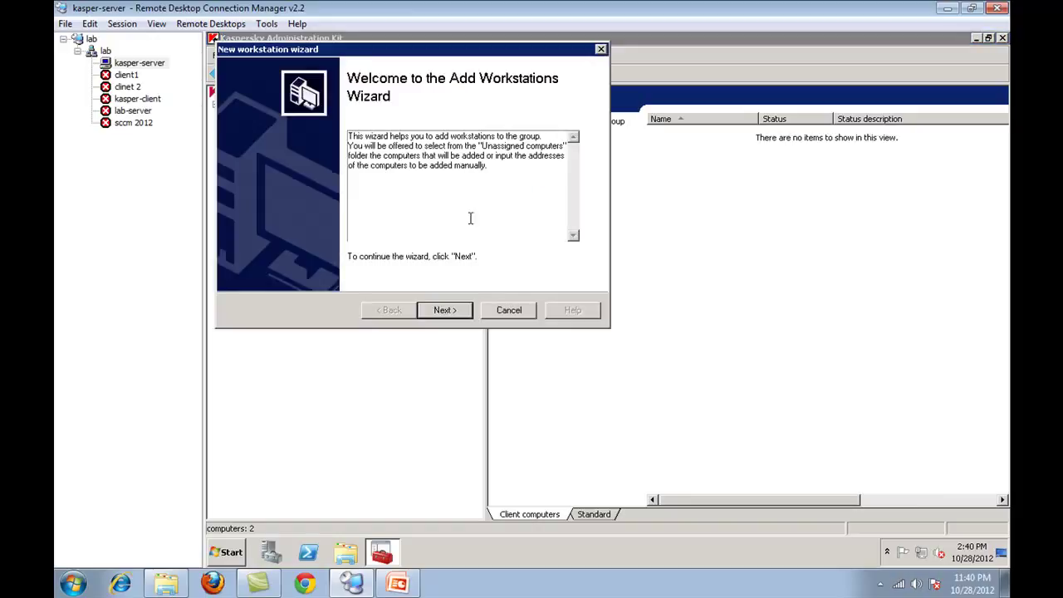
- Cancel adding workstations and browse the Windows Servers and Workstations policies and virus scan tasks
{"action": "left_click", "coordinate": [499, 309]}
{"action": "left_click", "coordinate": [334, 139]}
{"action": "left_click", "coordinate": [334, 152]}
{"action": "double_click", "coordinate": [301, 165]}
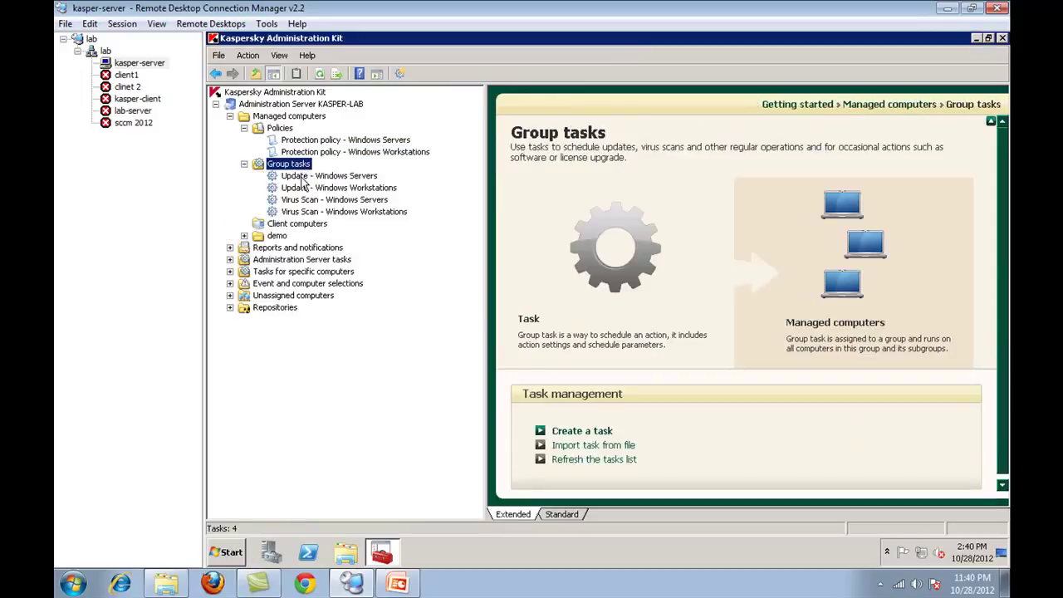
{"action": "left_click", "coordinate": [334, 200]}
{"action": "left_click", "coordinate": [342, 210]}
{"action": "left_click", "coordinate": [332, 188]}
{"action": "left_click", "coordinate": [342, 140]}
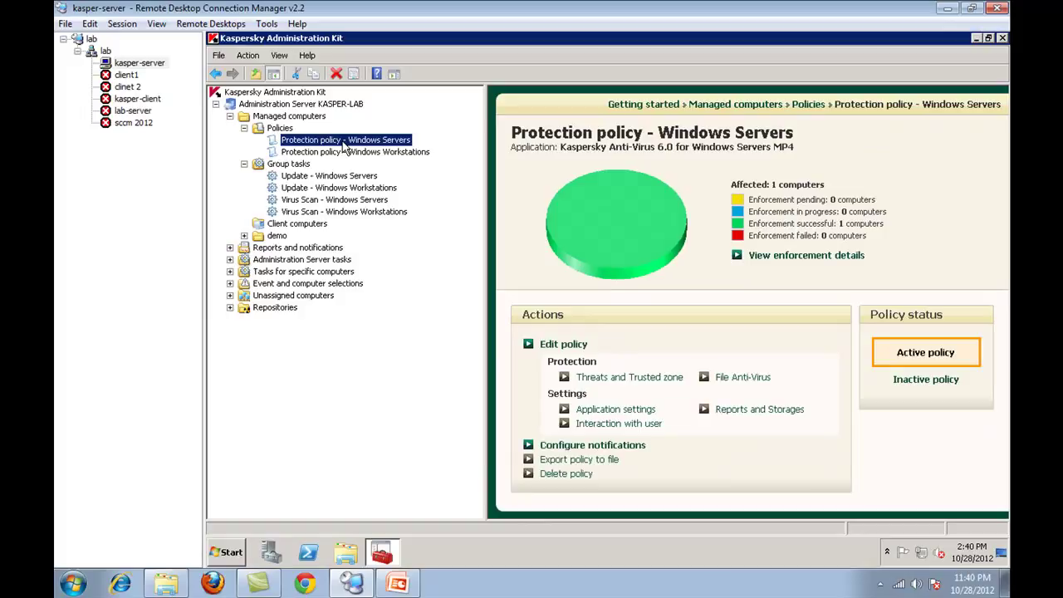
{"action": "left_click", "coordinate": [334, 154]}
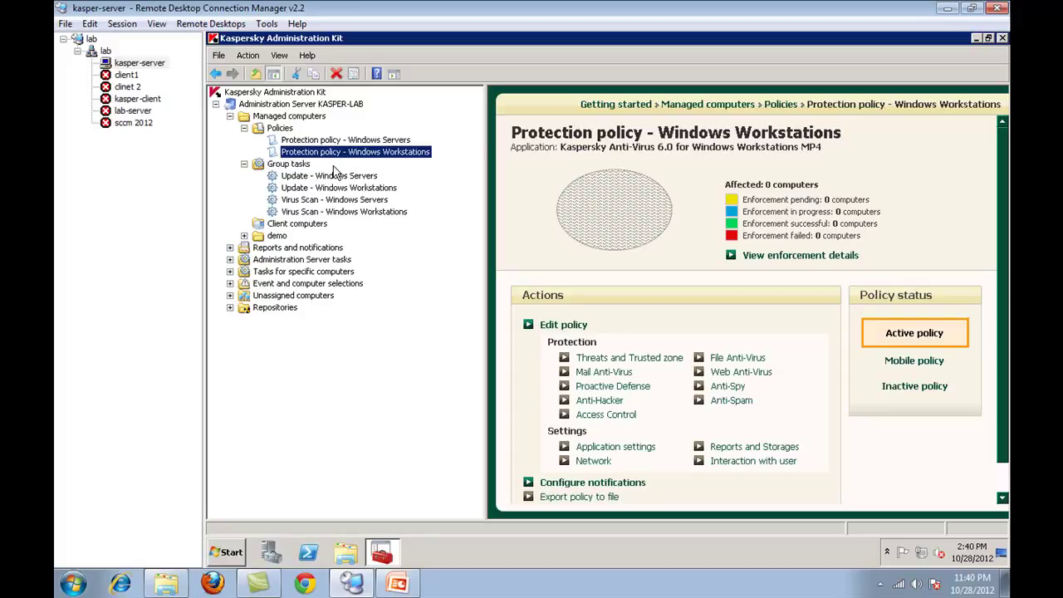
{"action": "left_click", "coordinate": [335, 212]}
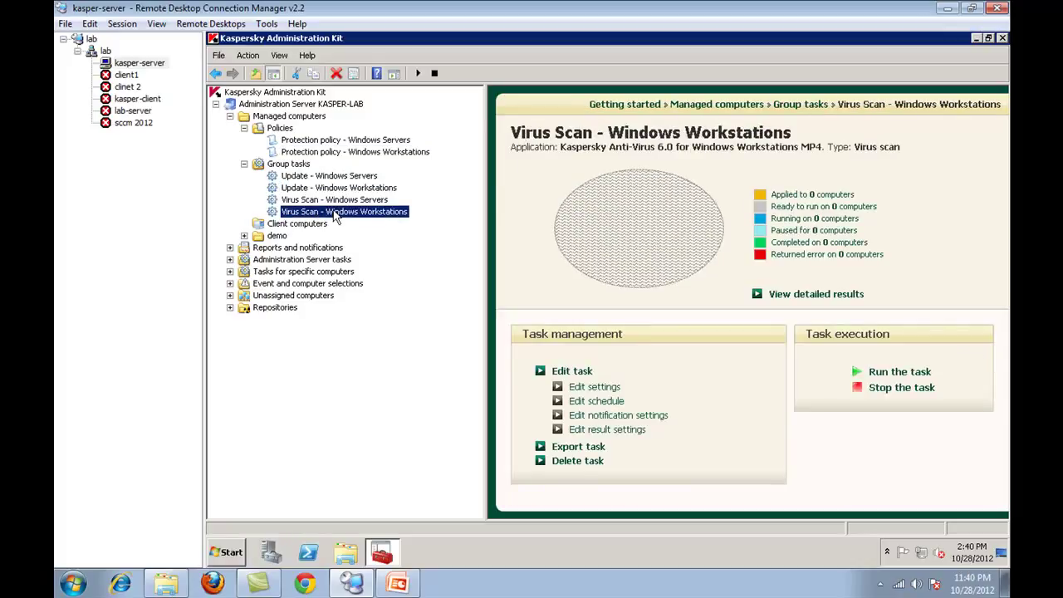
{"action": "left_click", "coordinate": [363, 200]}
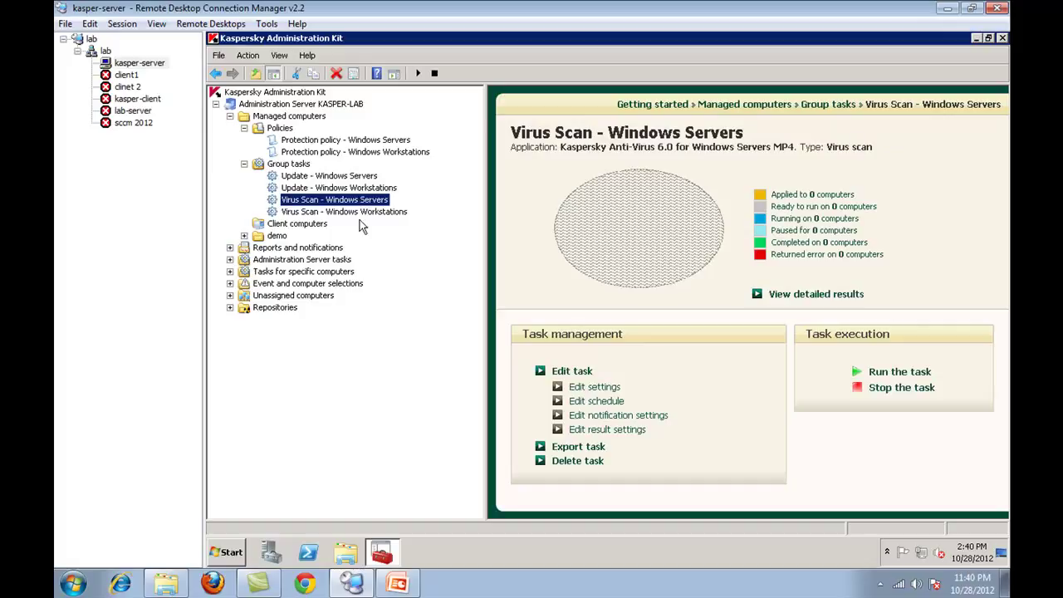
- Compare the Update - Windows Servers and Workstations tasks against their protection policies
{"action": "key", "text": "Up"}
{"action": "key", "text": "Up"}
{"action": "key", "text": "Down"}
{"action": "key", "text": "Down"}
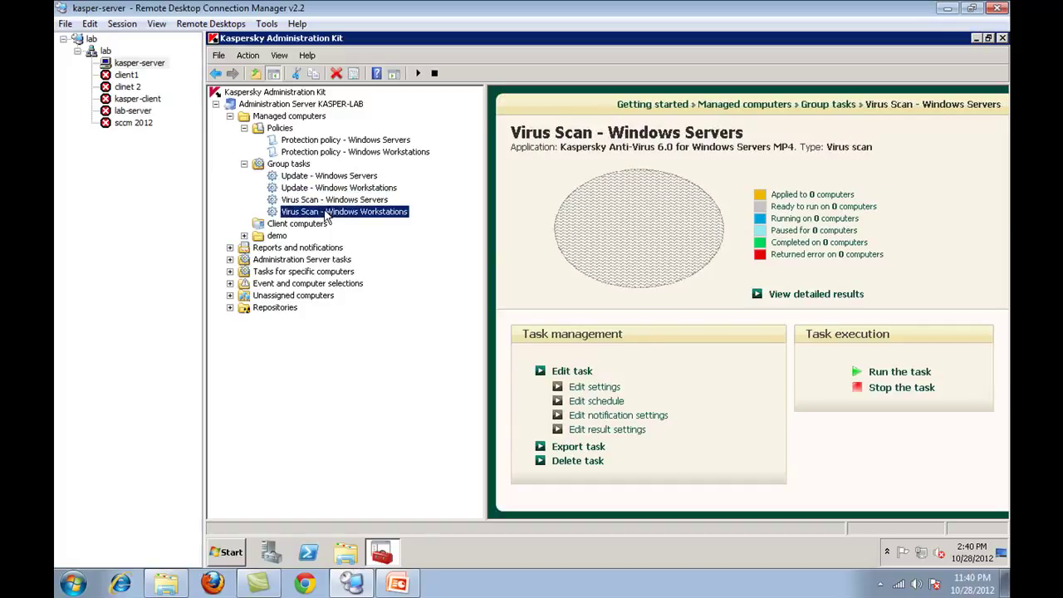
{"action": "key", "text": "Down"}
{"action": "left_click", "coordinate": [341, 152]}
{"action": "left_click", "coordinate": [341, 140]}
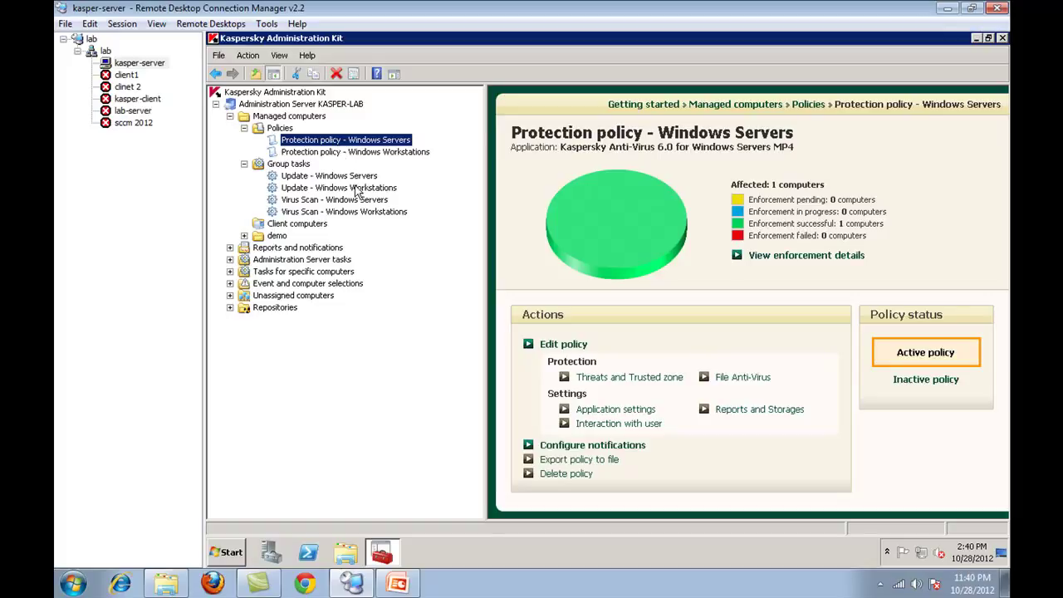
{"action": "left_click", "coordinate": [357, 176]}
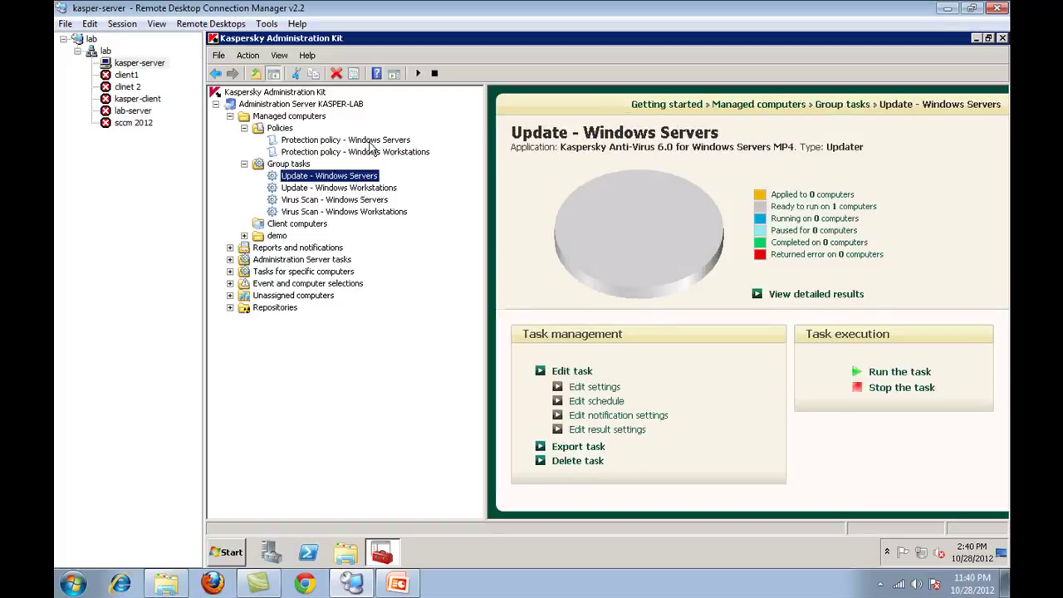
{"action": "left_click", "coordinate": [370, 141]}
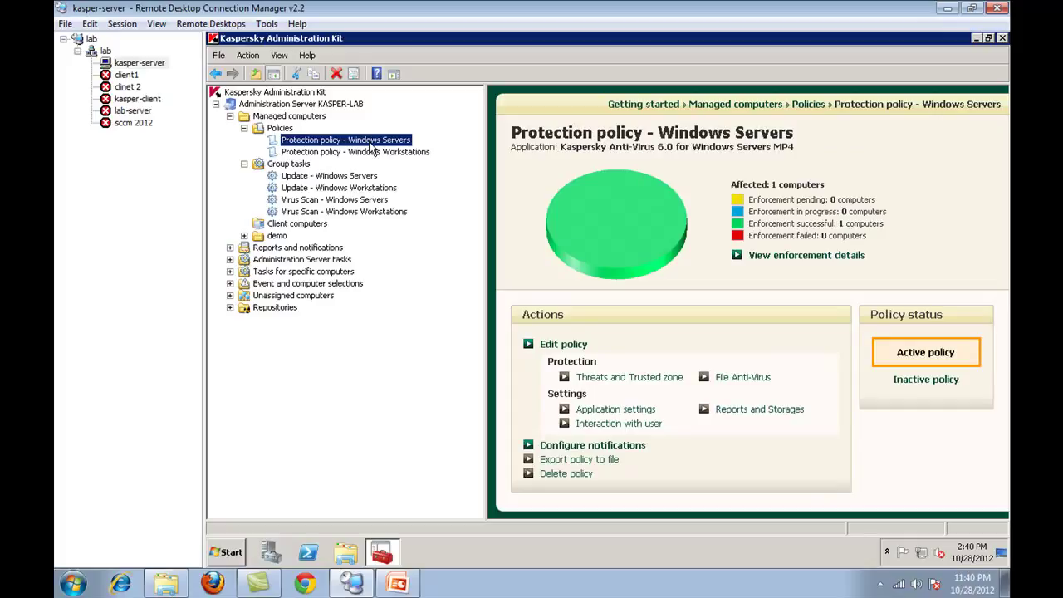
{"action": "left_click", "coordinate": [363, 176]}
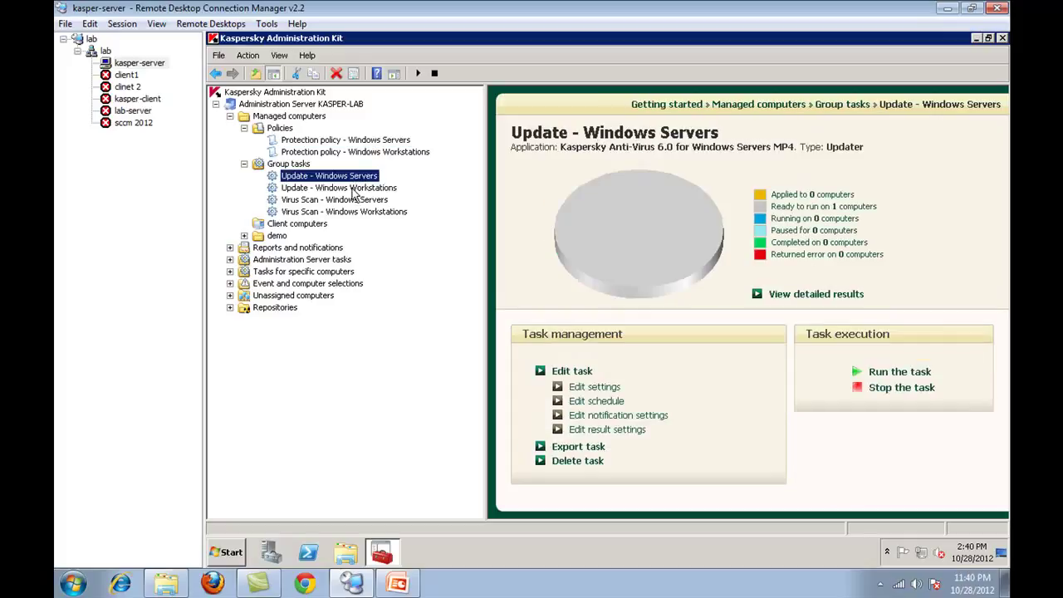
{"action": "left_click", "coordinate": [359, 152]}
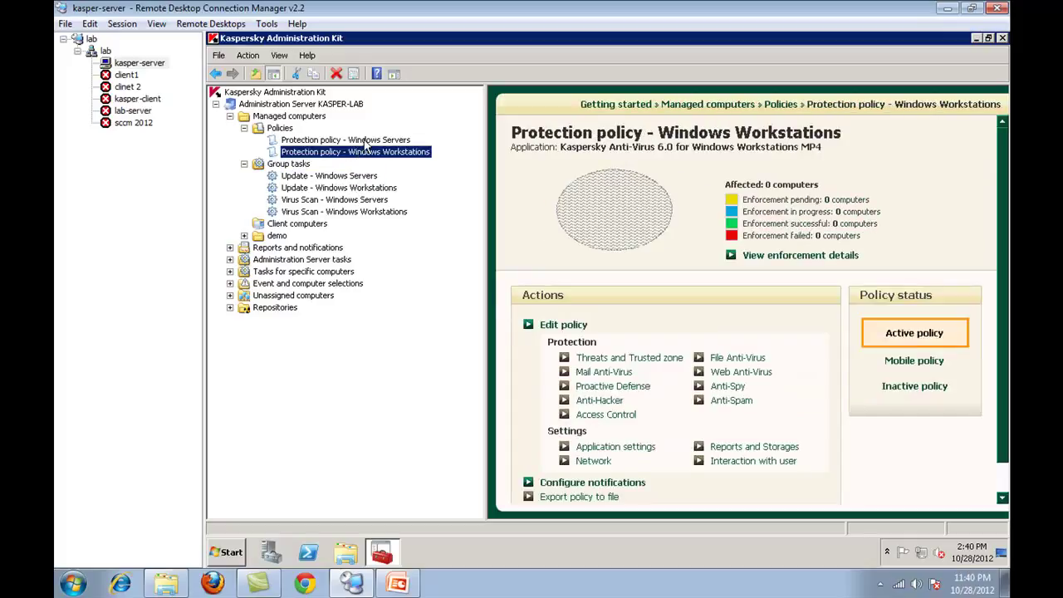
{"action": "left_click", "coordinate": [357, 188]}
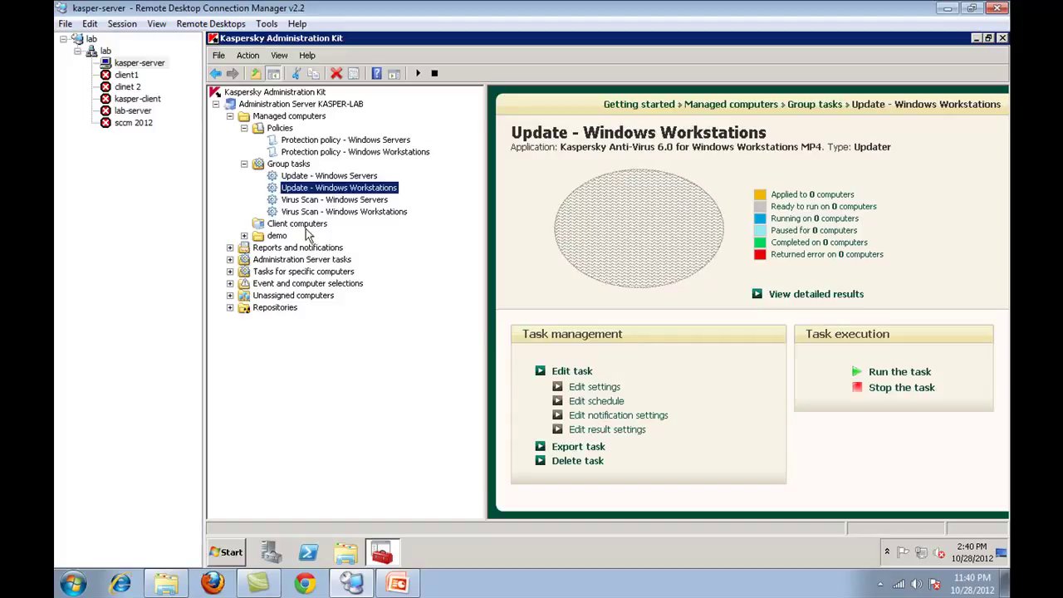
- View each update and virus scan task's details, collapse Policies and Group tasks, and expand demo
{"action": "left_click", "coordinate": [308, 180]}
{"action": "left_click", "coordinate": [312, 188]}
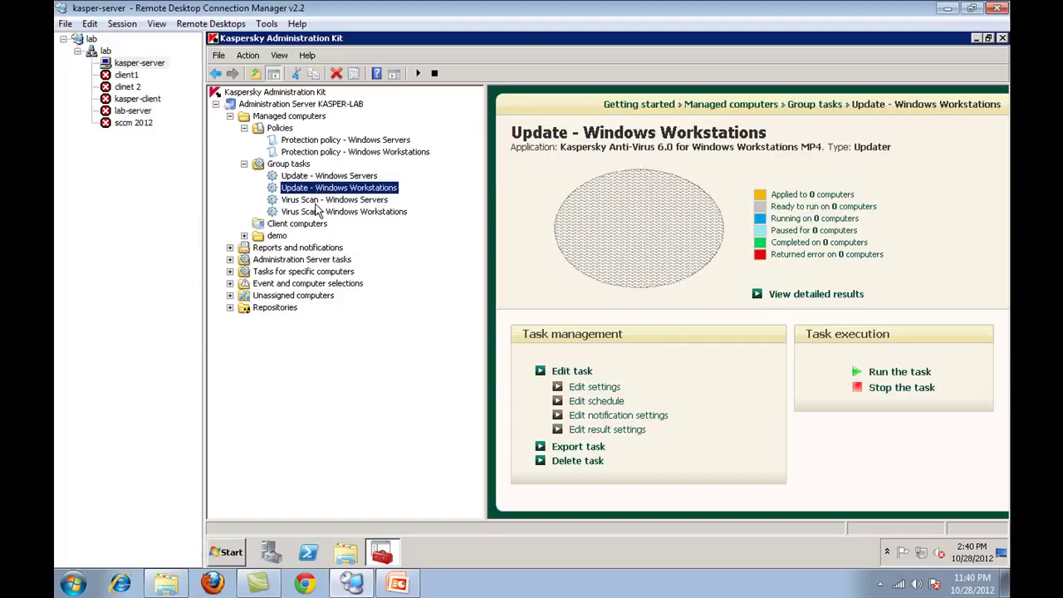
{"action": "left_click", "coordinate": [316, 202]}
{"action": "left_click", "coordinate": [317, 214]}
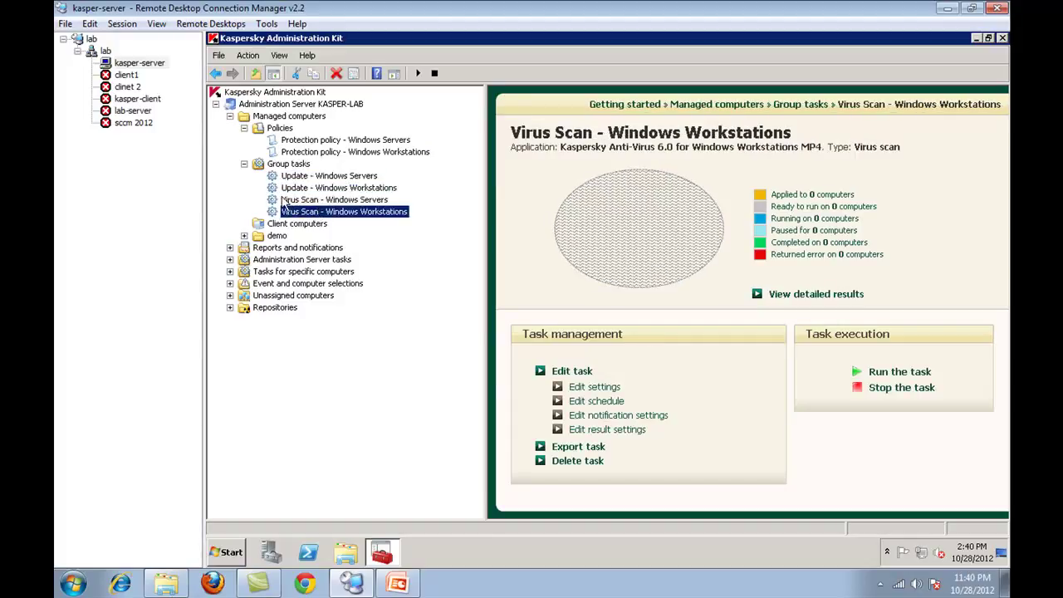
{"action": "left_click", "coordinate": [249, 164]}
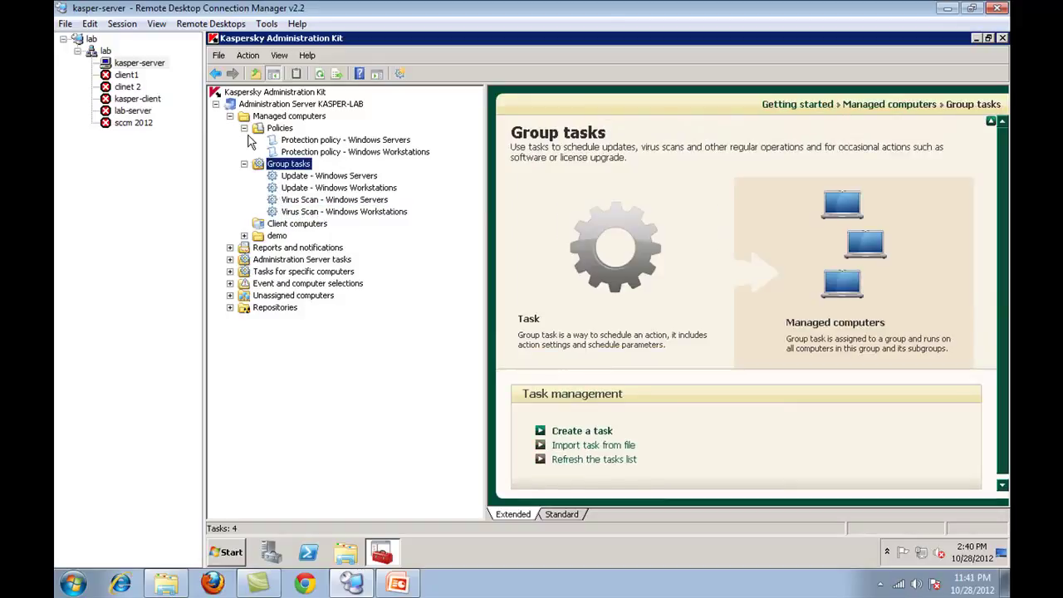
{"action": "left_click", "coordinate": [244, 129]}
{"action": "left_click", "coordinate": [244, 140]}
{"action": "left_click", "coordinate": [244, 164]}
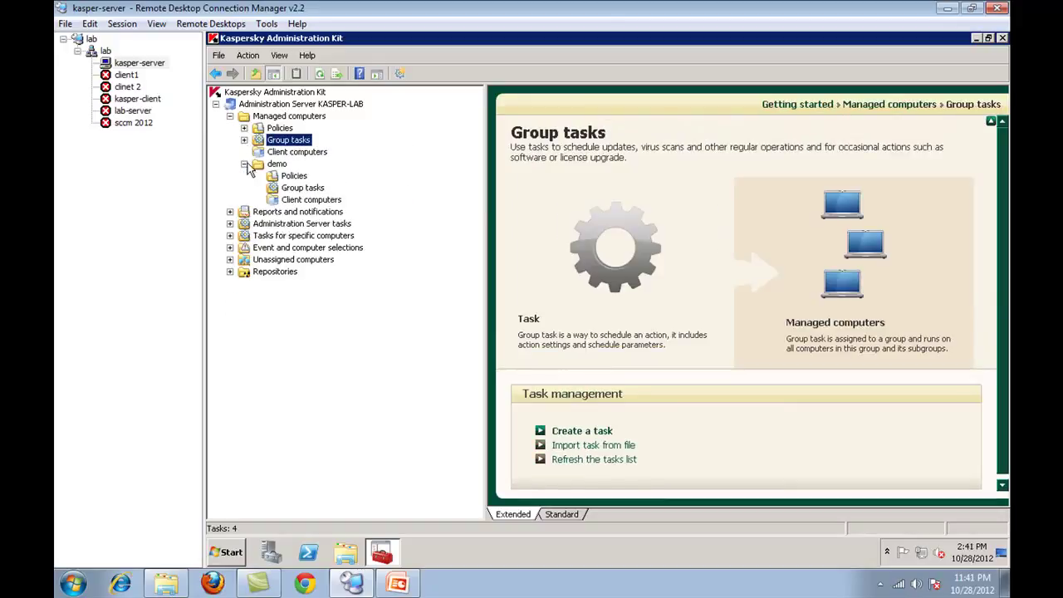
- Refresh demo's client computers list and select IK-PC, now showing OK/Visible
{"action": "left_click", "coordinate": [311, 199]}
{"action": "right_click", "coordinate": [793, 213]}
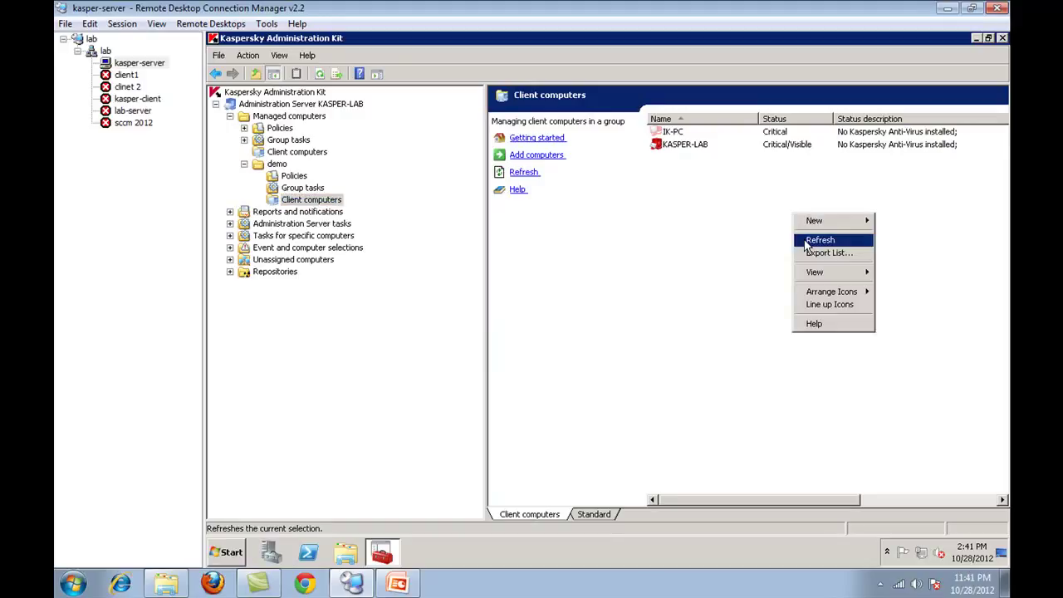
{"action": "left_click", "coordinate": [807, 240]}
{"action": "left_click", "coordinate": [670, 132]}
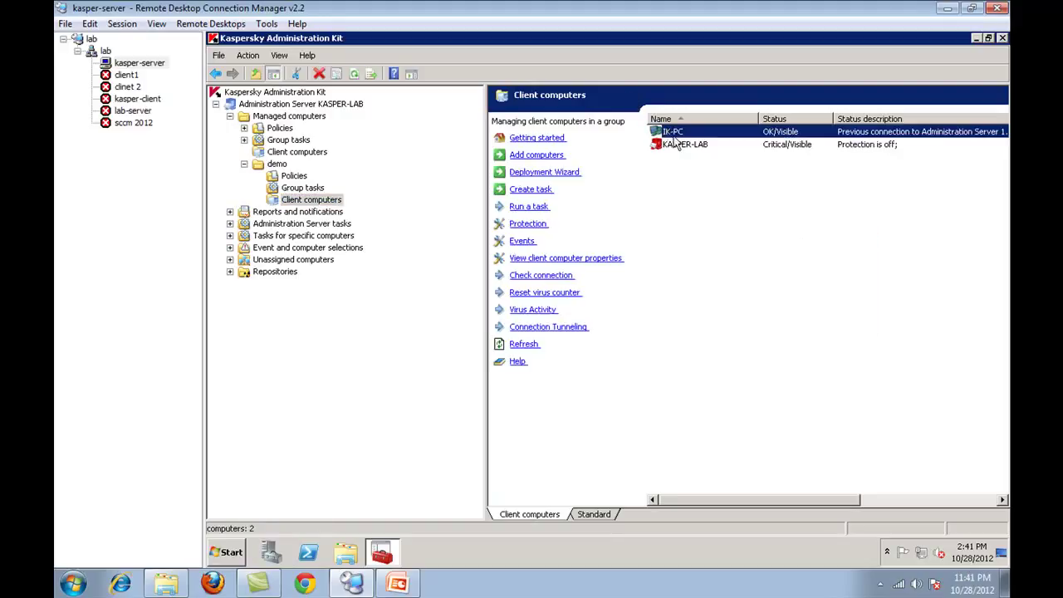
{"action": "left_click", "coordinate": [719, 135], "text": "ctrl"}
{"action": "left_click", "coordinate": [709, 134]}
- Connect to the kasper-client machine, entering its password when prompted
{"action": "left_click", "coordinate": [136, 111]}
{"action": "right_click", "coordinate": [147, 105]}
{"action": "left_click", "coordinate": [160, 114]}
{"action": "left_click", "coordinate": [569, 342]}
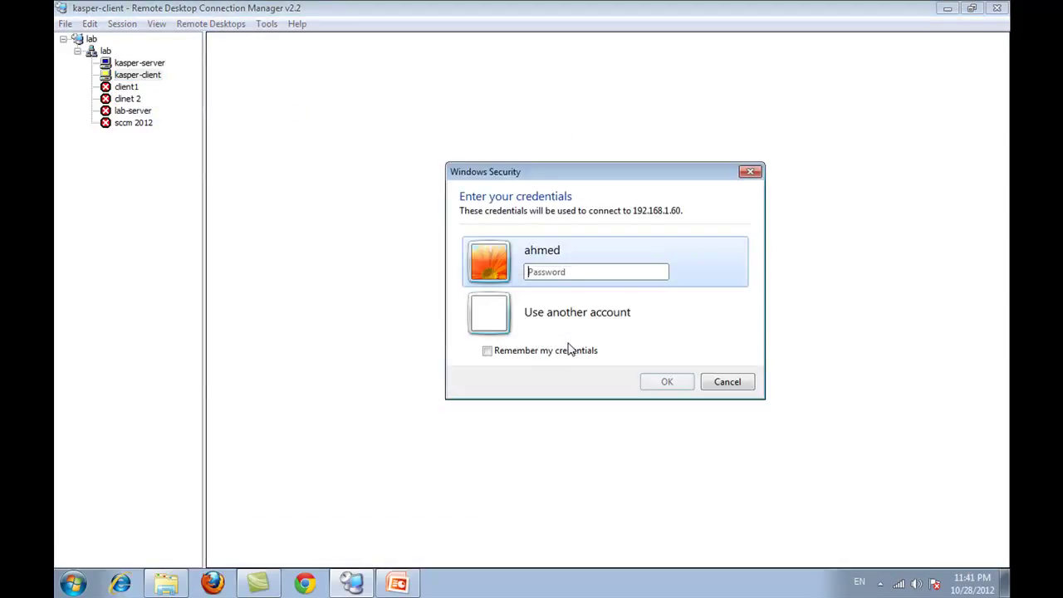
{"action": "type", "text": "•"}
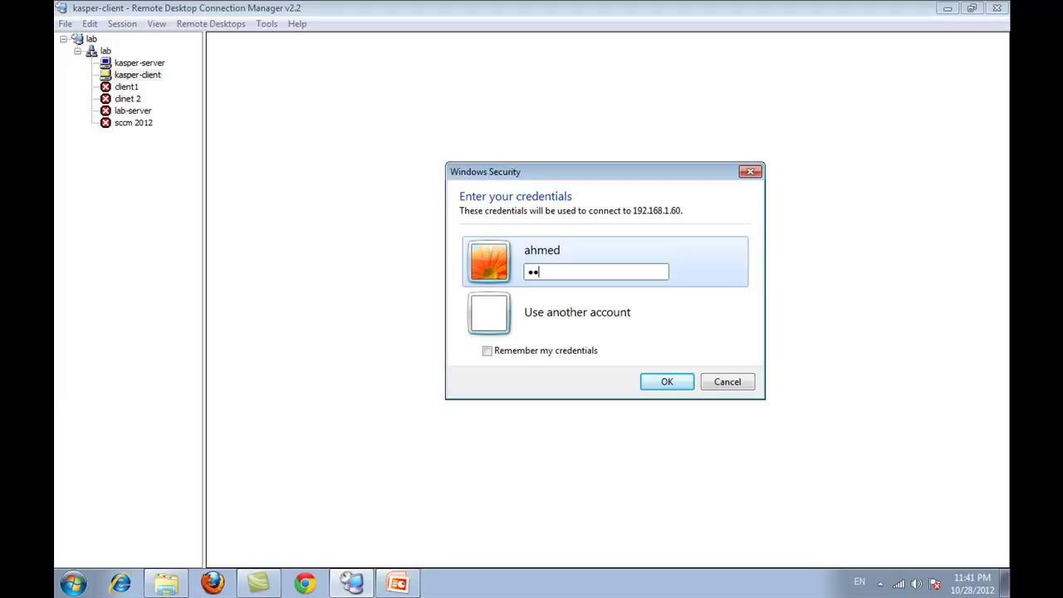
{"action": "type", "text": "••••••••"}
{"action": "key", "text": "Return"}
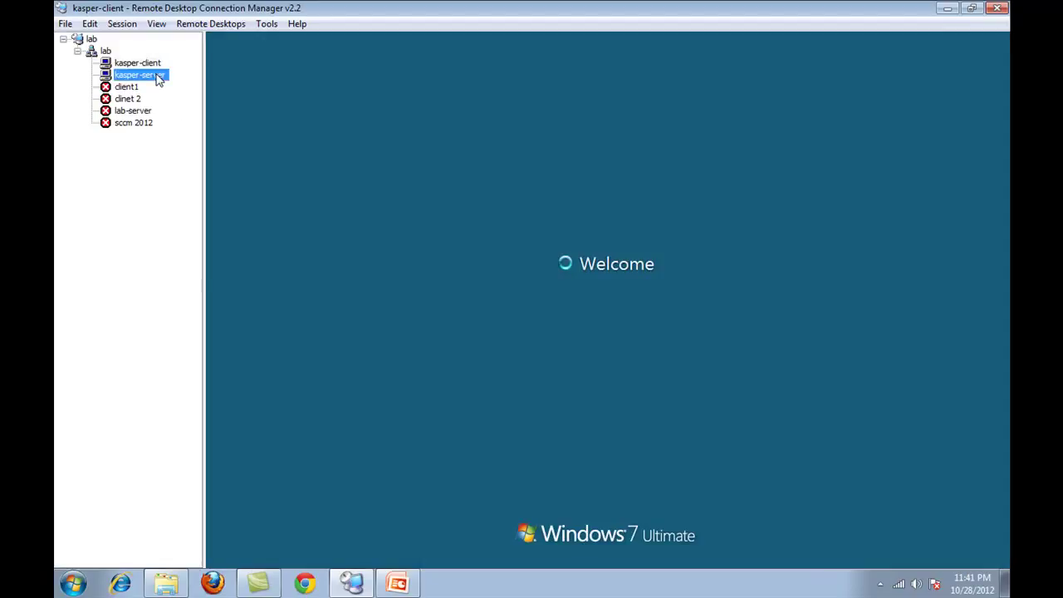
- In the kasper-server session, check the tray and refresh the status of IK-PC and KASPER-LAB
{"action": "left_click", "coordinate": [158, 77]}
{"action": "left_click", "coordinate": [887, 552]}
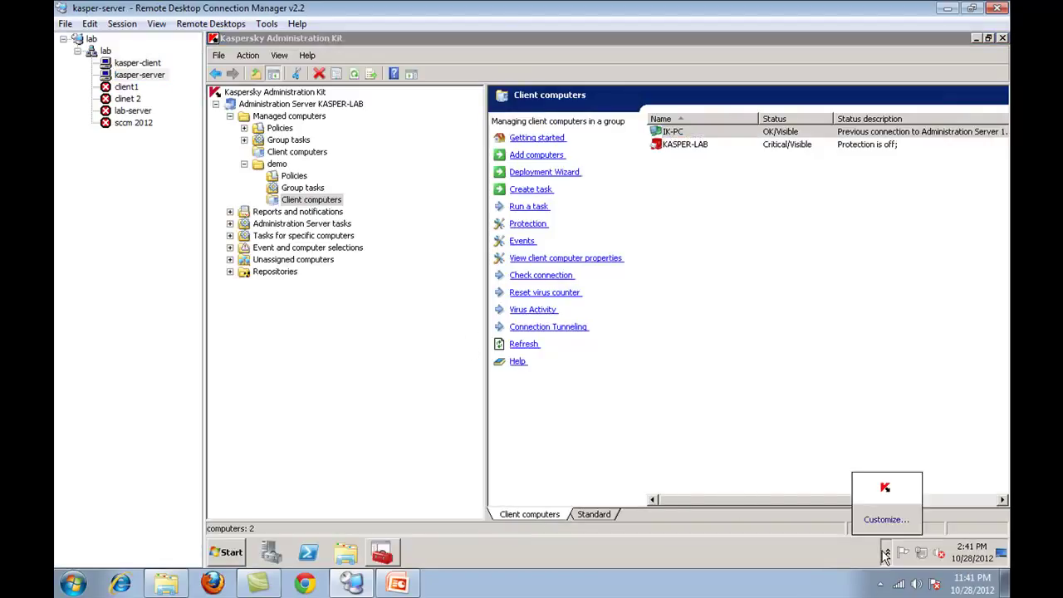
{"action": "left_click", "coordinate": [394, 558]}
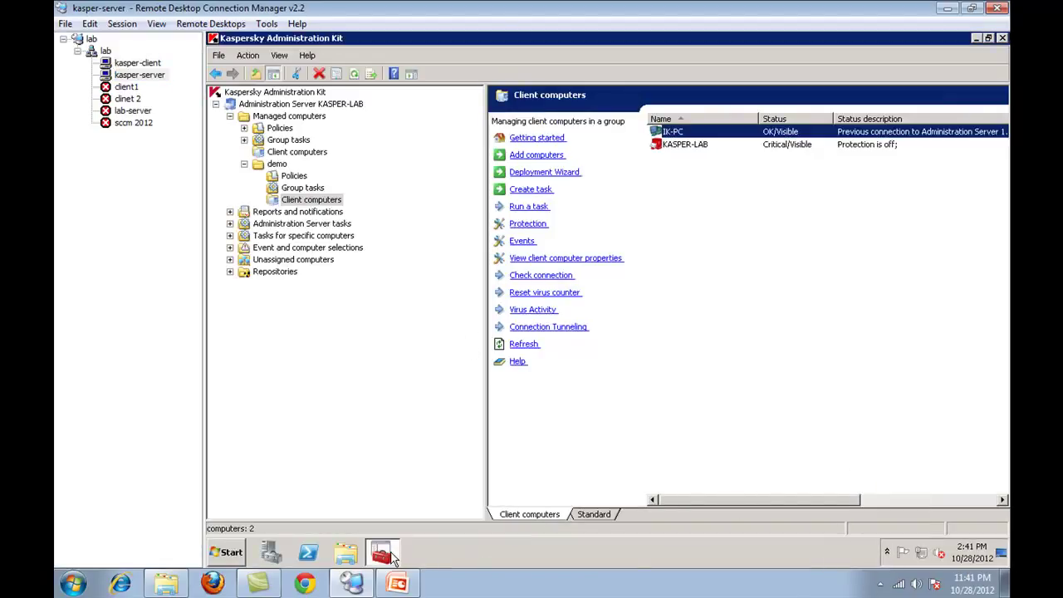
{"action": "right_click", "coordinate": [664, 310]}
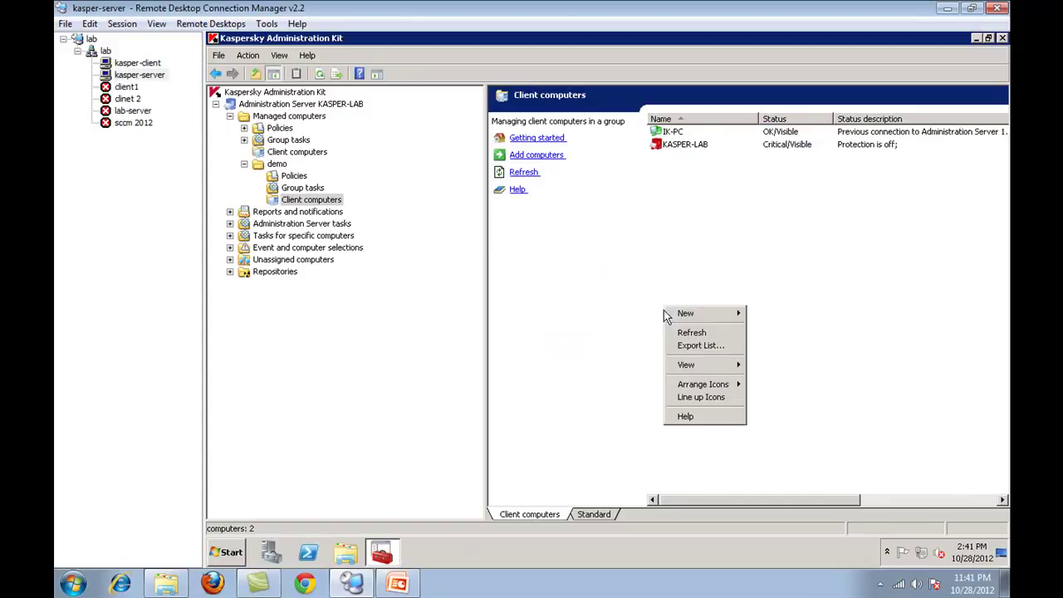
{"action": "left_click", "coordinate": [703, 329]}
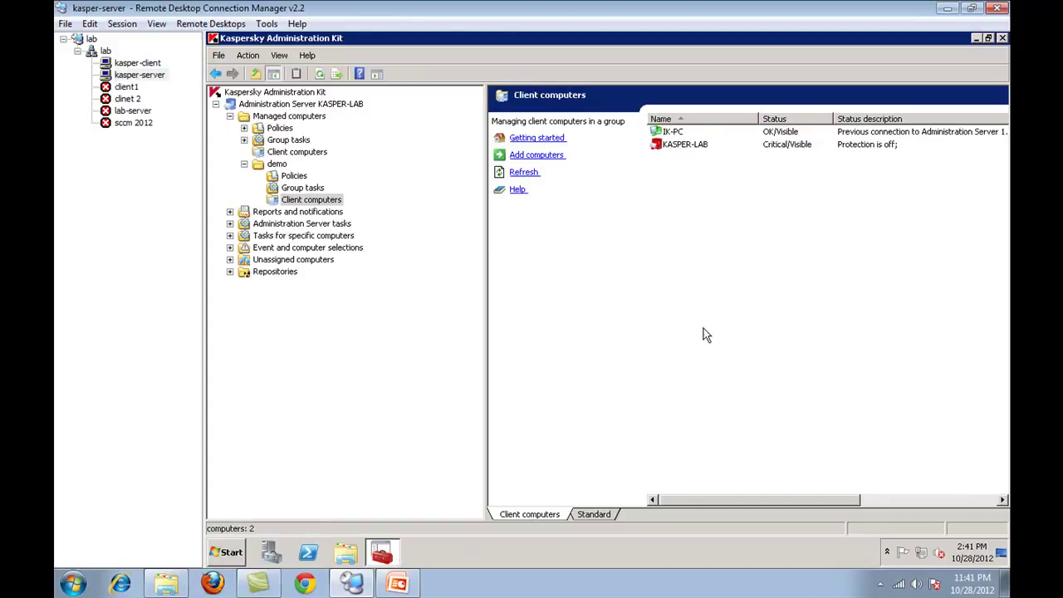
{"action": "left_click", "coordinate": [863, 147]}
{"action": "left_click", "coordinate": [817, 134]}
{"action": "left_click", "coordinate": [818, 145]}
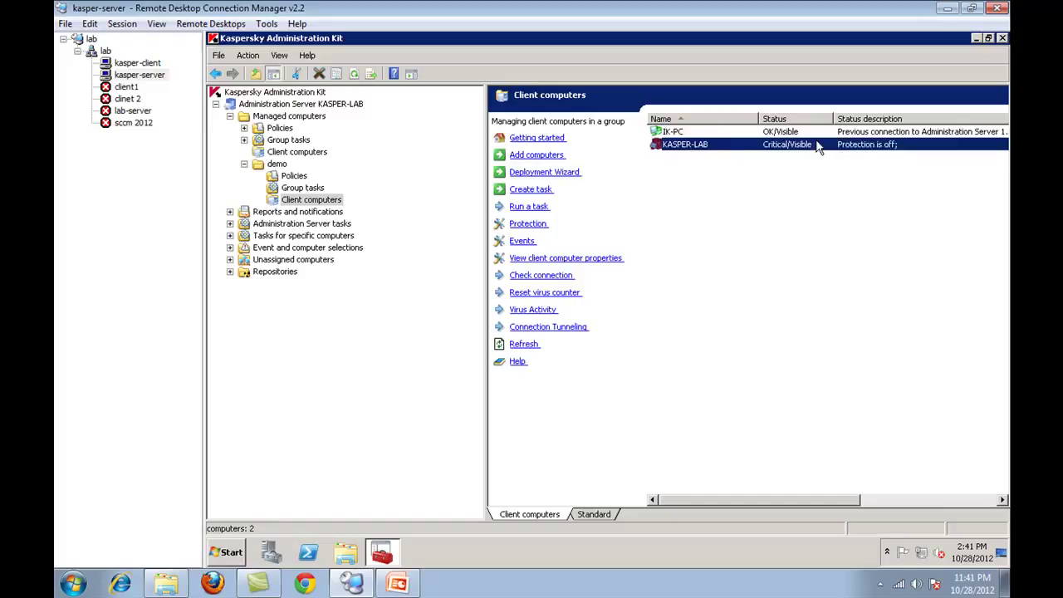
{"action": "right_click", "coordinate": [733, 216]}
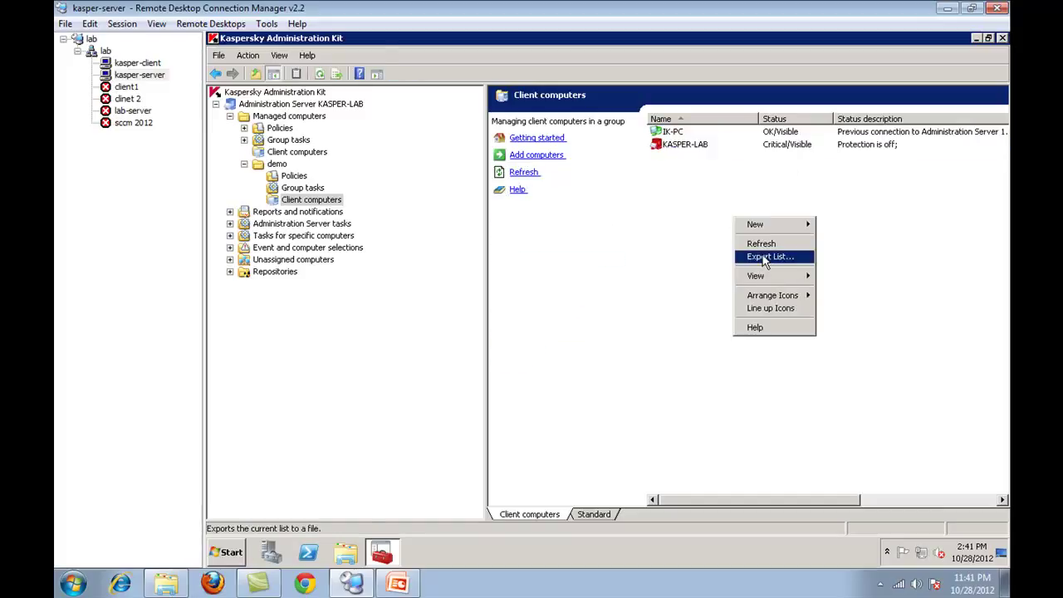
{"action": "left_click", "coordinate": [765, 252]}
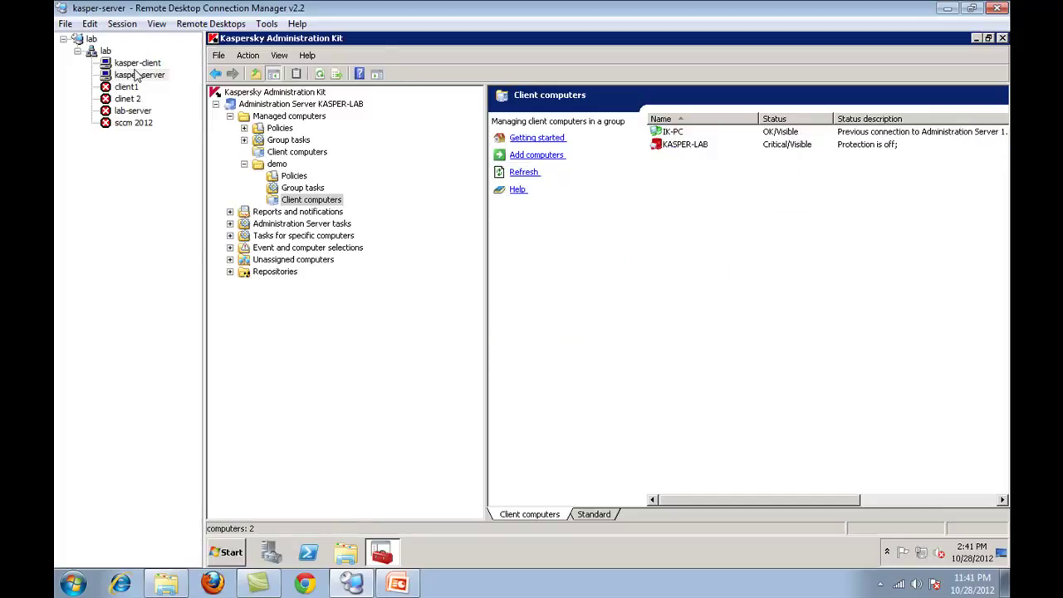
- Dismiss the Windows genuine and activation notices on kasper-client, then return to kasper-server
{"action": "left_click", "coordinate": [136, 68]}
{"action": "left_click", "coordinate": [510, 313]}
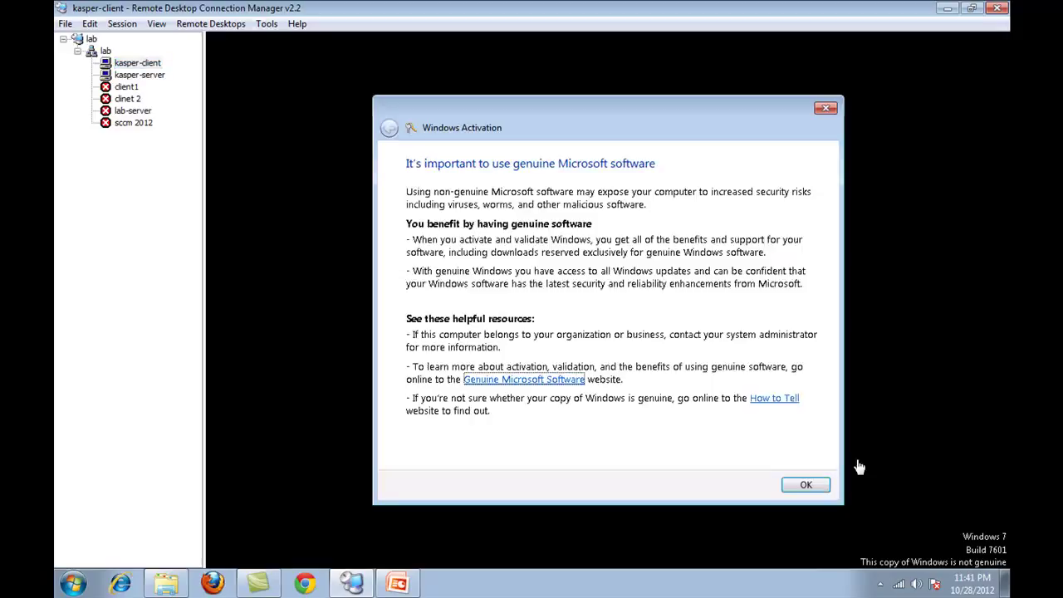
{"action": "left_click", "coordinate": [805, 486]}
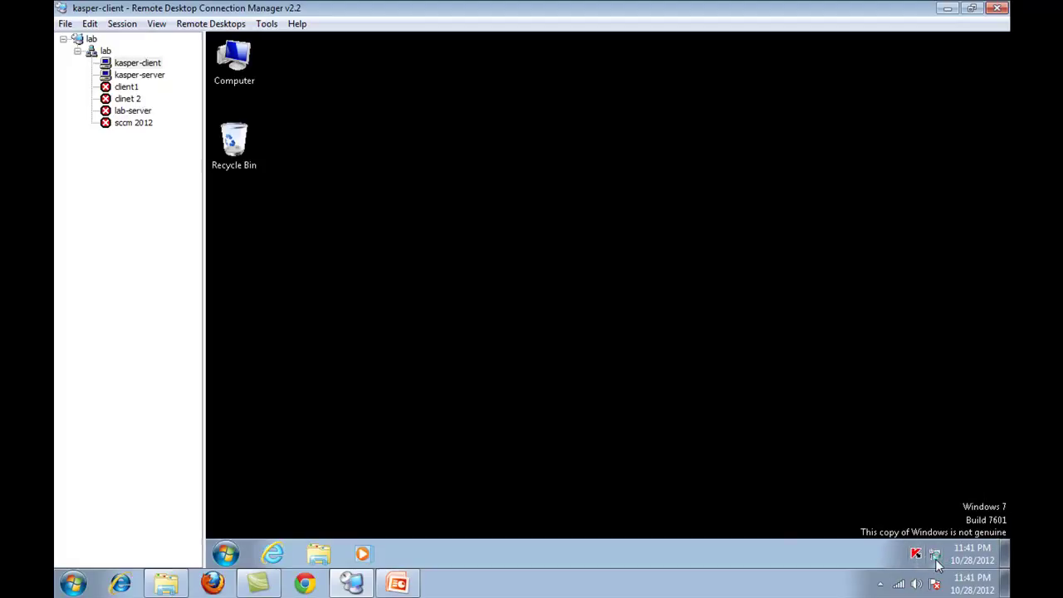
{"action": "mouse_move", "coordinate": [914, 563]}
{"action": "left_click", "coordinate": [133, 75]}
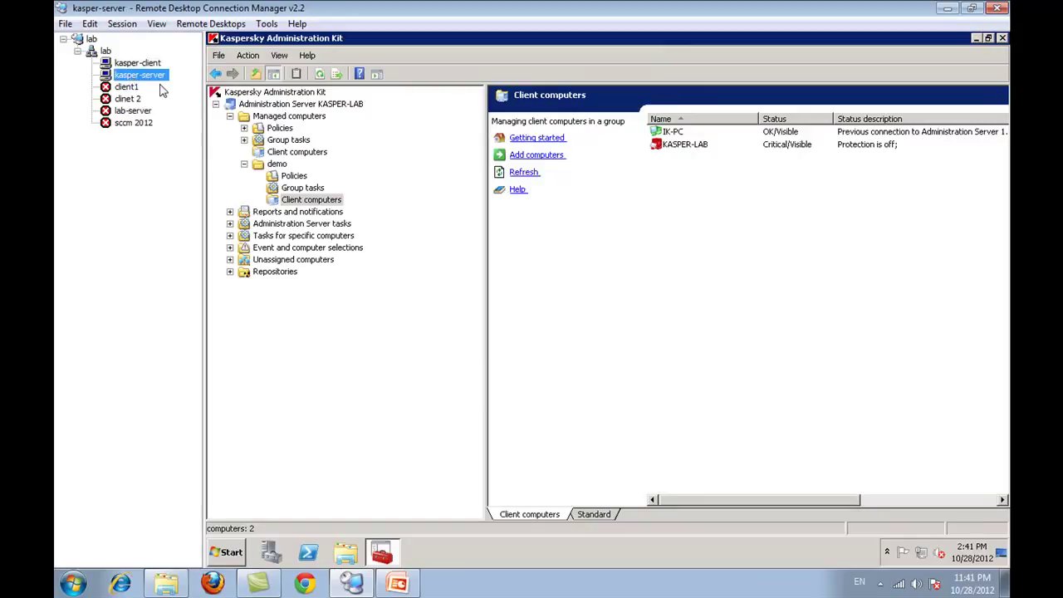
- Start a new policy for the demo group and enter its name
{"action": "left_click", "coordinate": [287, 177]}
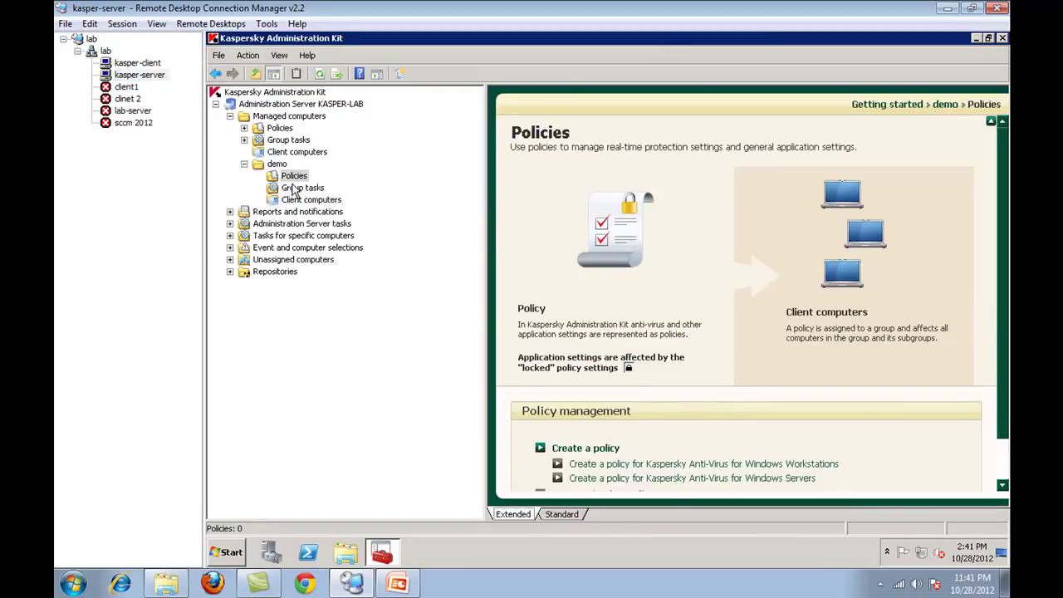
{"action": "right_click", "coordinate": [294, 179]}
{"action": "mouse_move", "coordinate": [320, 205]}
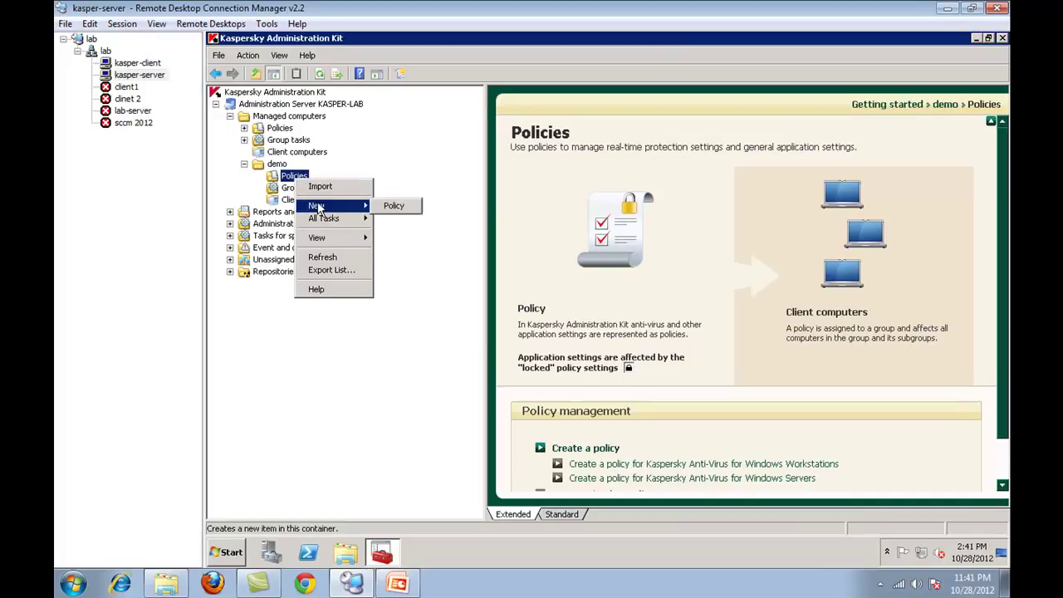
{"action": "left_click", "coordinate": [394, 206]}
{"action": "left_click", "coordinate": [446, 310]}
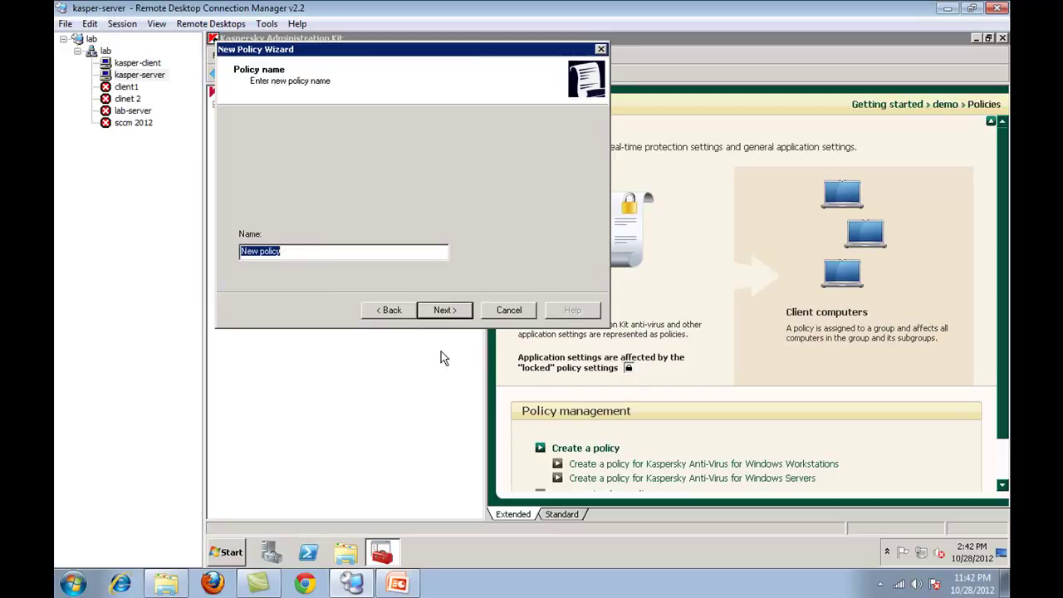
{"action": "type", "text": "c"}
{"action": "left_click", "coordinate": [447, 314]}
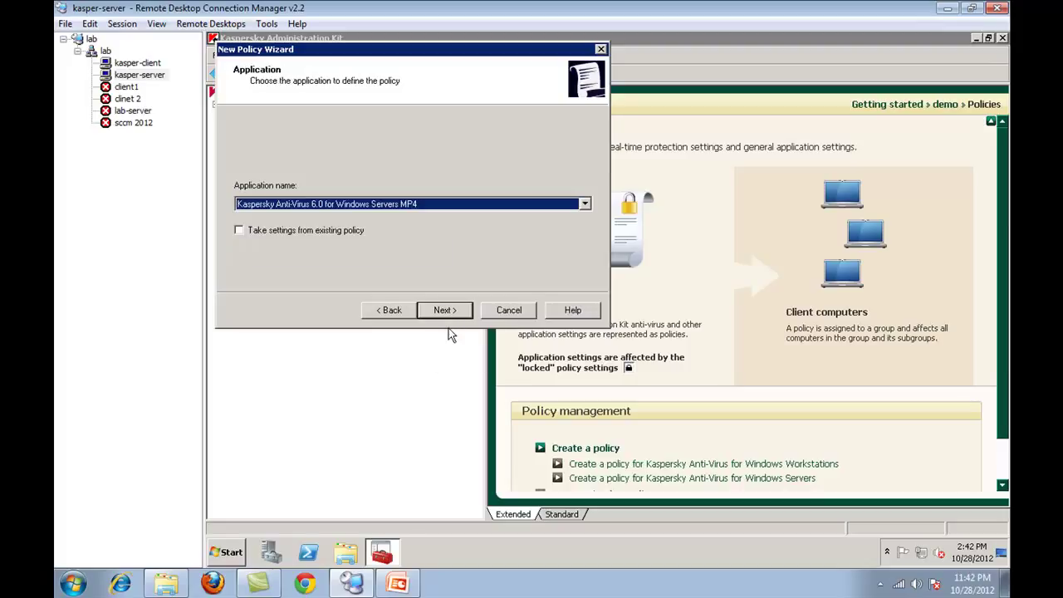
- Target Kaspersky Anti-Virus for Windows Workstations, keep the policy active, and skip settings import
{"action": "left_click", "coordinate": [386, 205]}
{"action": "left_click", "coordinate": [387, 228]}
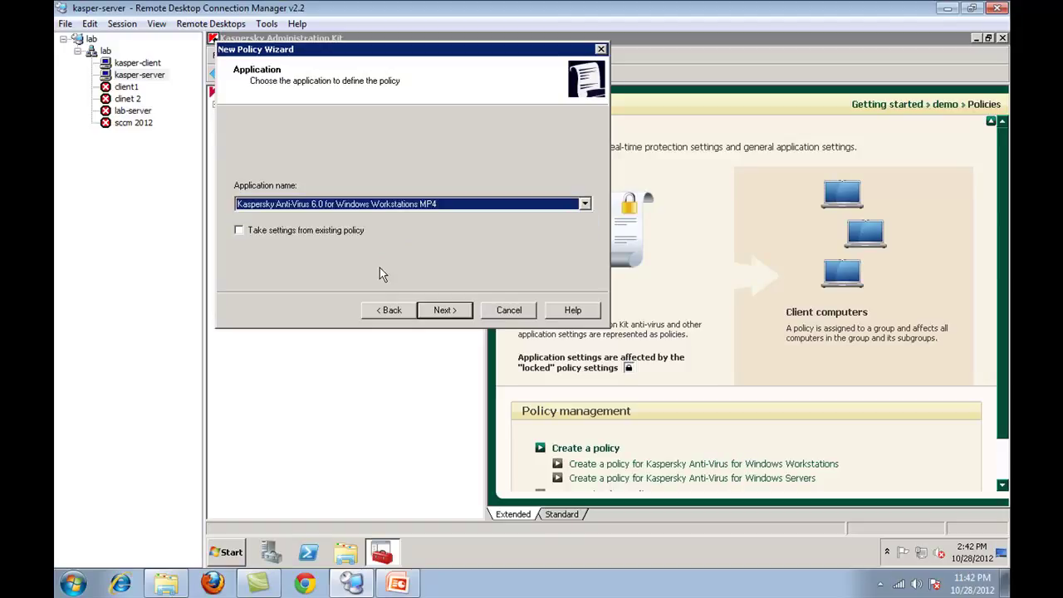
{"action": "left_click", "coordinate": [440, 314]}
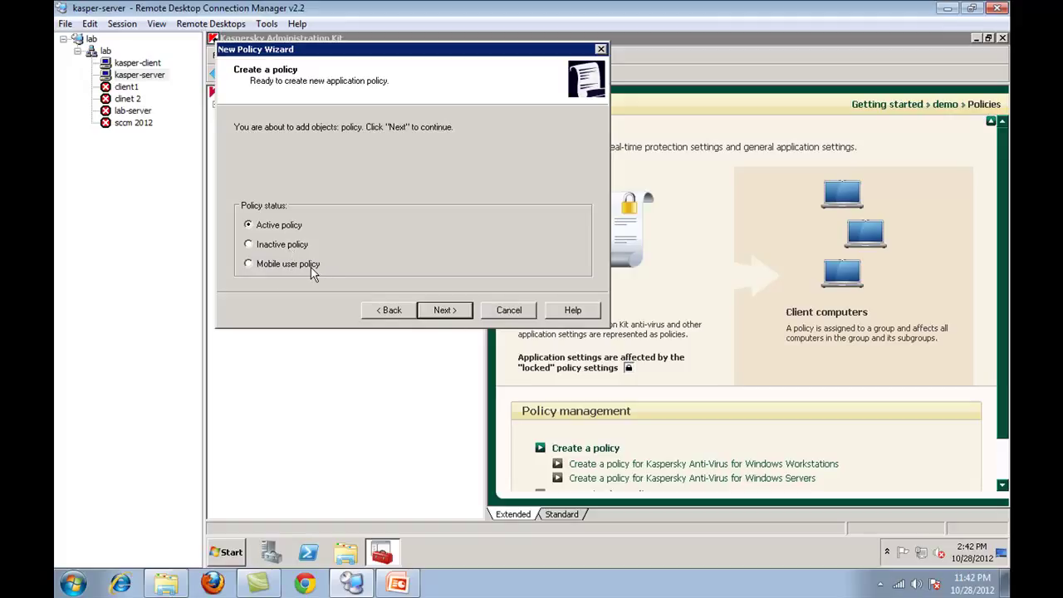
{"action": "left_click", "coordinate": [457, 312]}
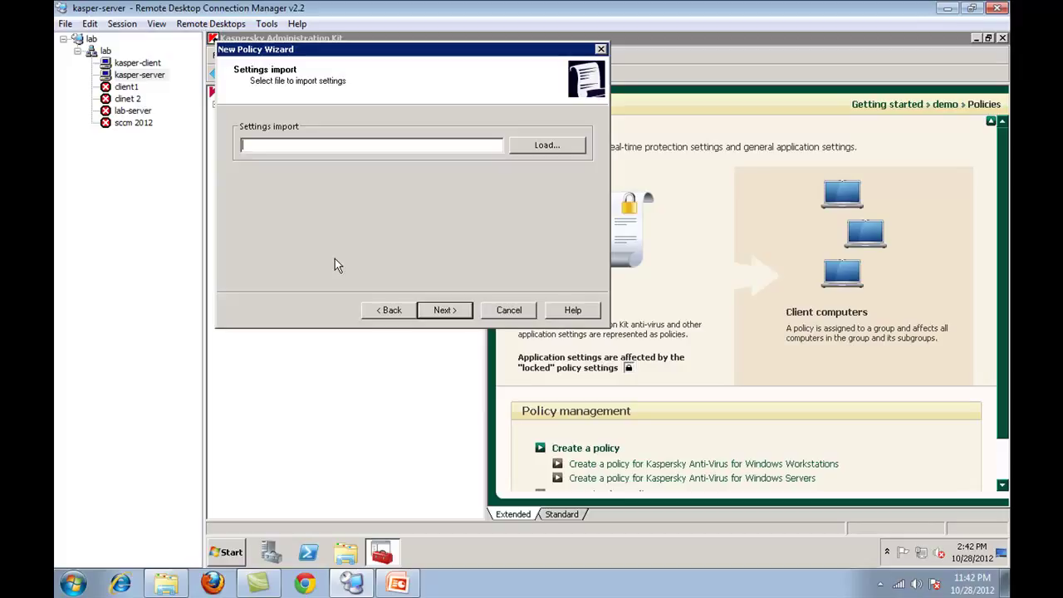
{"action": "left_click", "coordinate": [443, 310]}
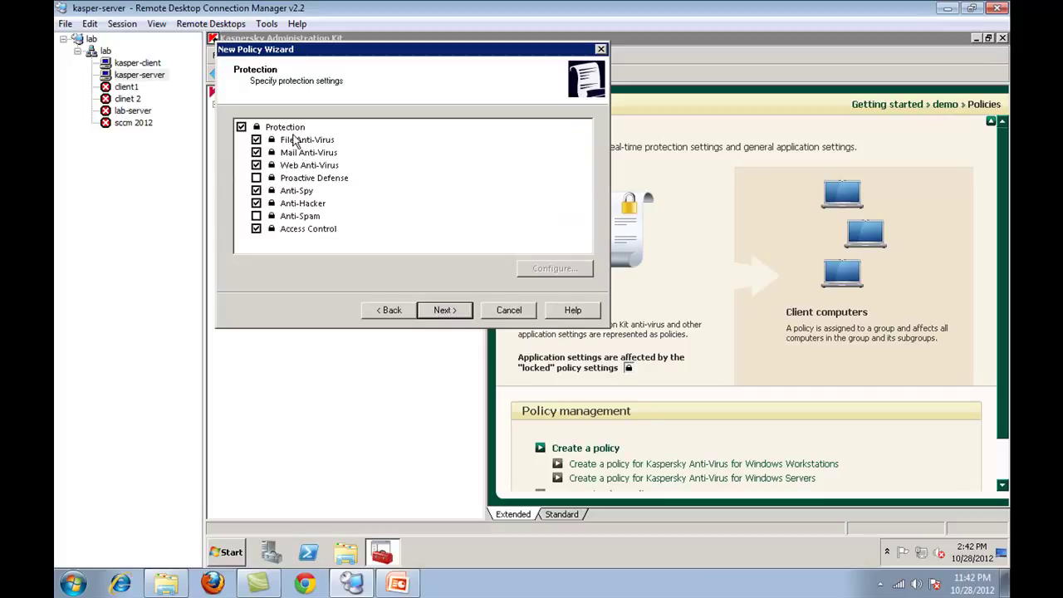
- Open the File Anti-Virus settings from the Protection page and try its security level slider
{"action": "left_click_drag", "start_coordinate": [295, 141], "coordinate": [305, 222]}
{"action": "left_click", "coordinate": [304, 236]}
{"action": "left_click", "coordinate": [326, 143]}
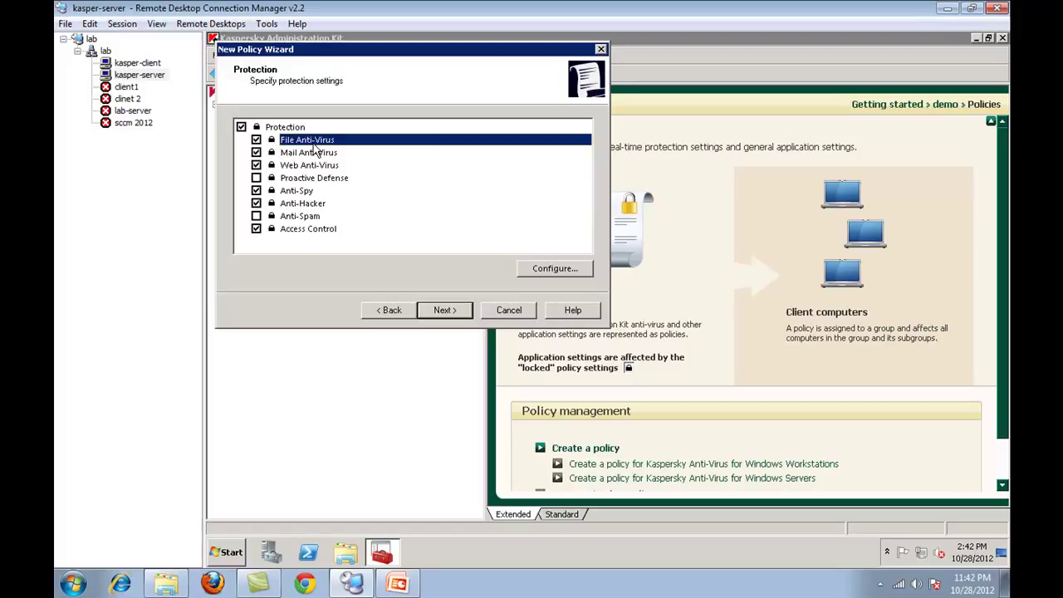
{"action": "left_click", "coordinate": [558, 269]}
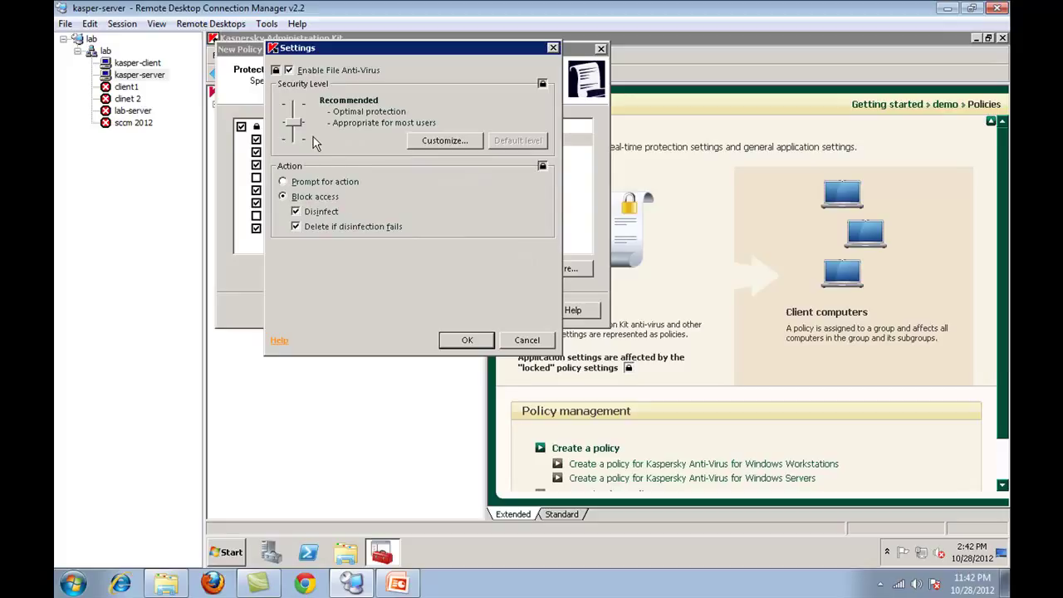
{"action": "mouse_move", "coordinate": [293, 123]}
{"action": "left_mouse_down"}
{"action": "mouse_move", "coordinate": [292, 139]}
{"action": "mouse_move", "coordinate": [297, 107]}
{"action": "mouse_move", "coordinate": [298, 147]}
{"action": "mouse_move", "coordinate": [299, 130]}
{"action": "left_mouse_up"}
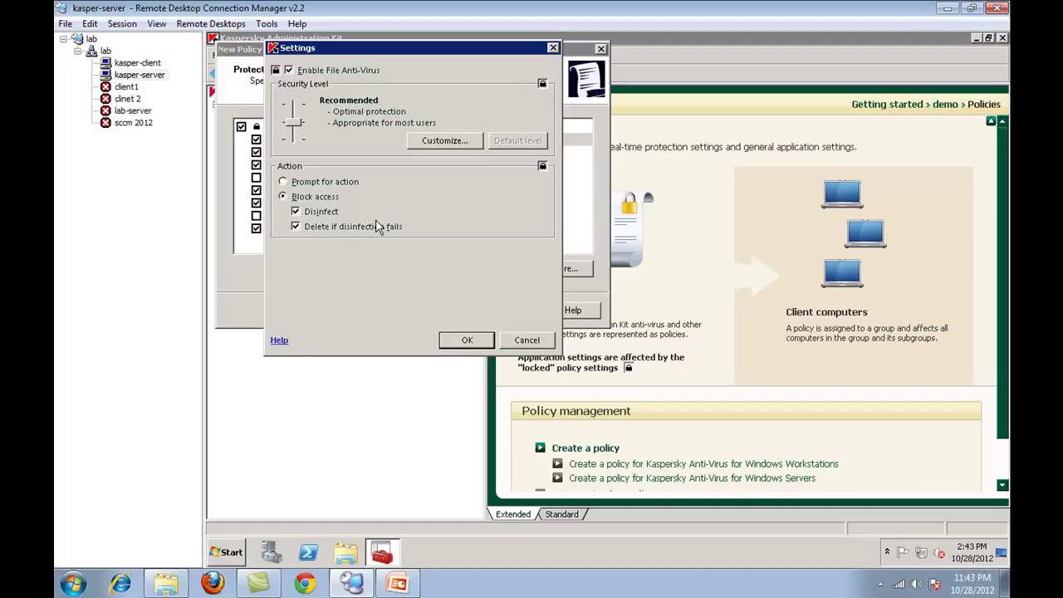
- Review the File Anti-Virus action and custom scan tabs, keeping access blocked on detection
{"action": "left_click", "coordinate": [328, 182]}
{"action": "left_click", "coordinate": [322, 197]}
{"action": "left_click", "coordinate": [442, 141]}
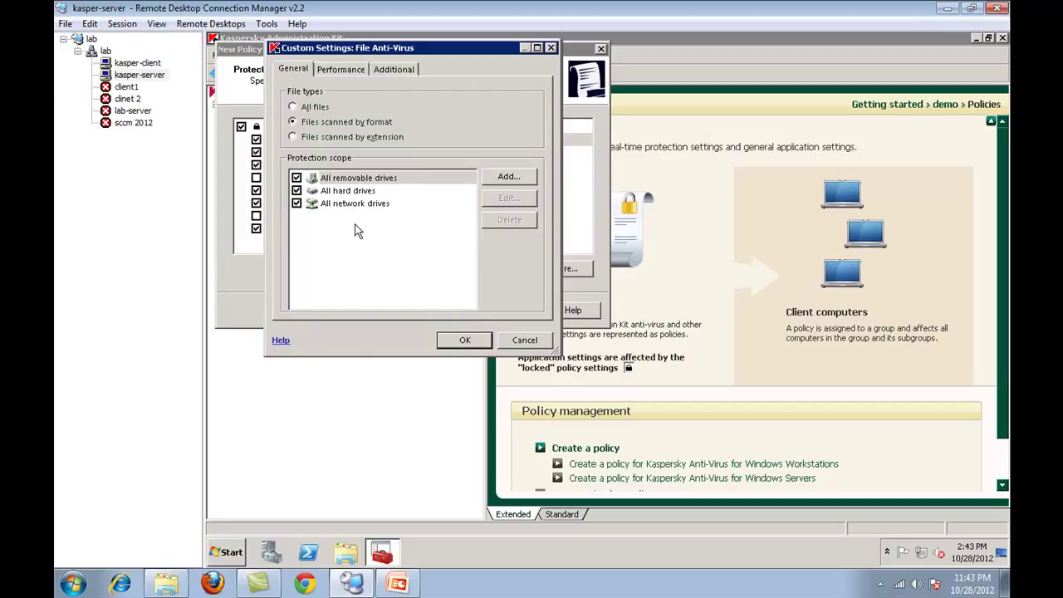
{"action": "left_click", "coordinate": [350, 72]}
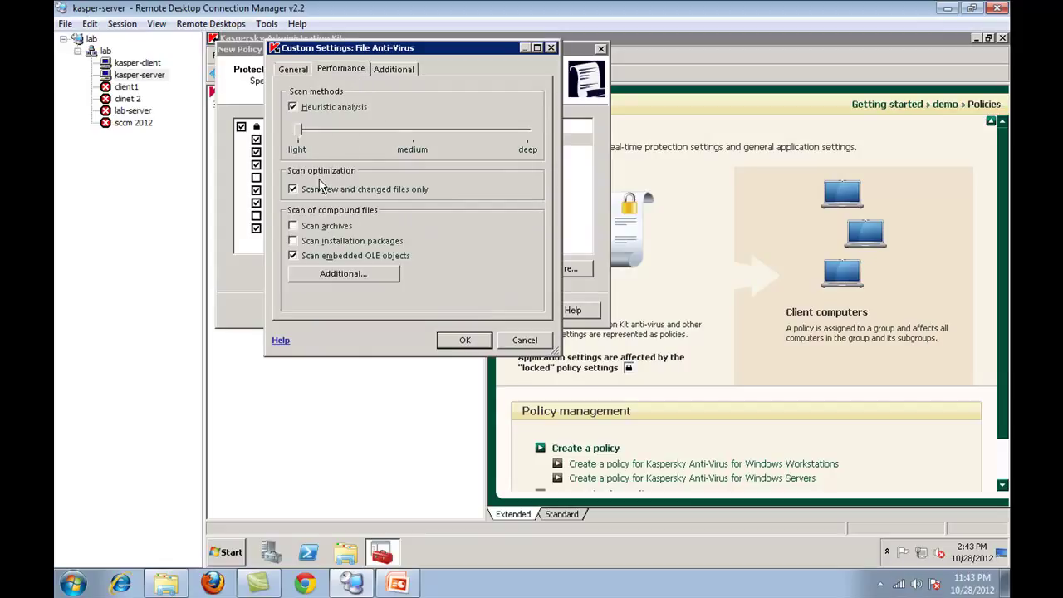
{"action": "left_click", "coordinate": [394, 70]}
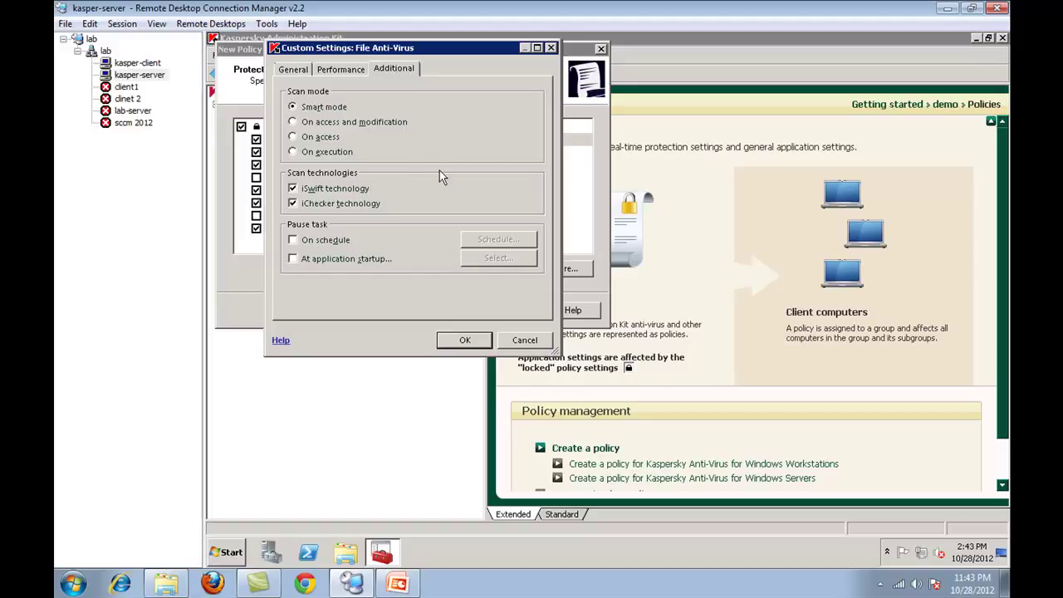
{"action": "left_click", "coordinate": [455, 341]}
{"action": "left_click", "coordinate": [470, 340]}
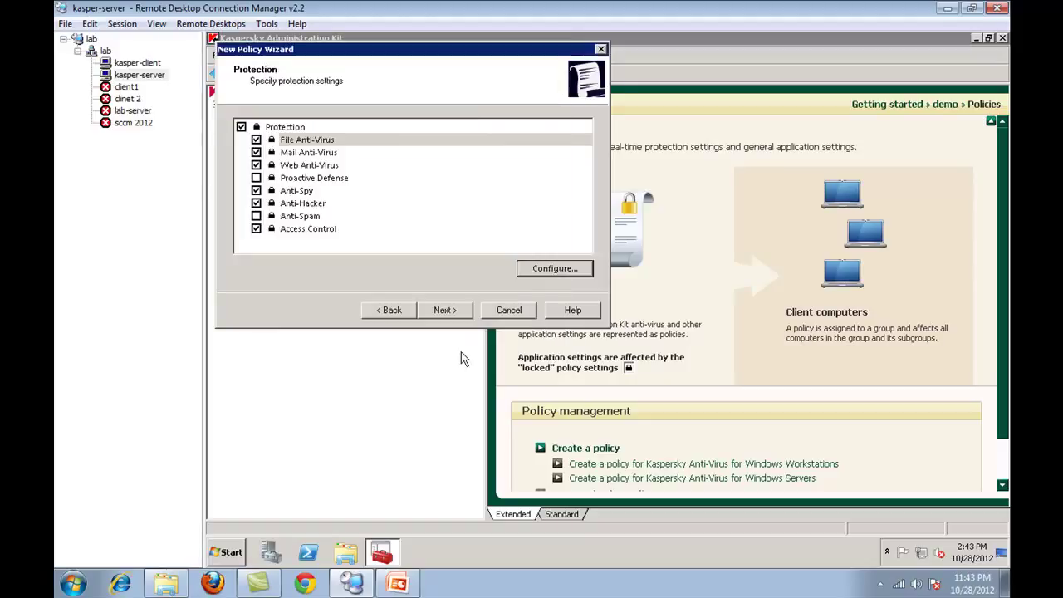
- Look over the Web Anti-Virus settings unchanged, then bring up the Access Control settings
{"action": "left_click", "coordinate": [316, 155]}
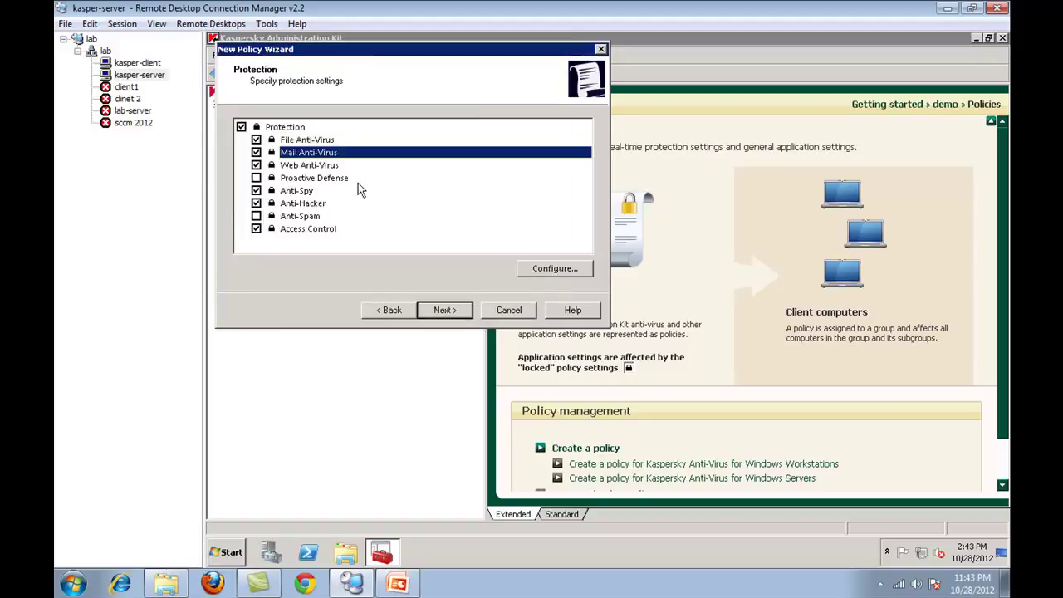
{"action": "left_click", "coordinate": [324, 165]}
{"action": "left_click", "coordinate": [555, 269]}
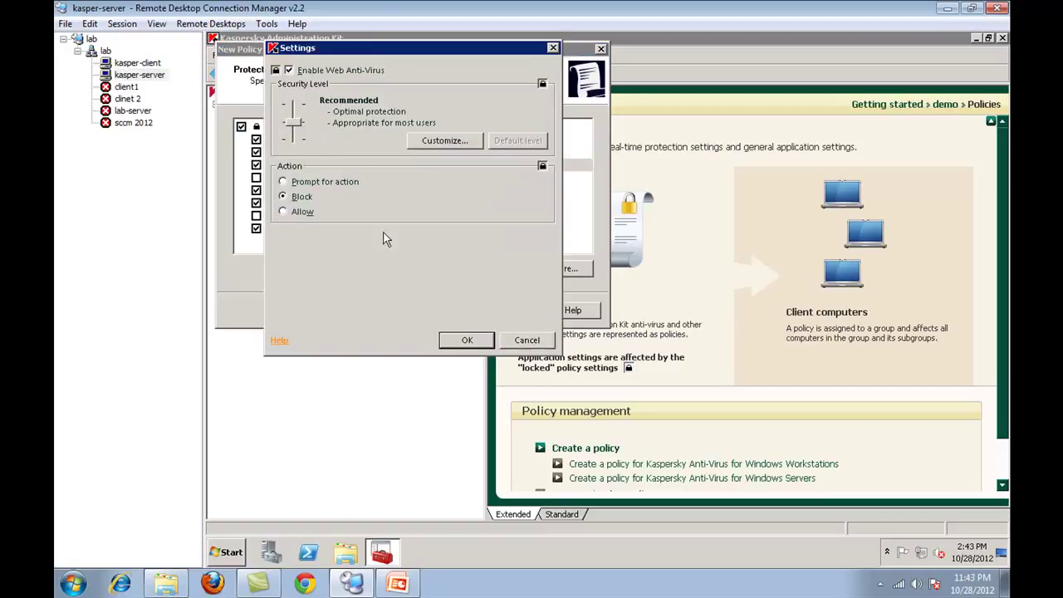
{"action": "left_click", "coordinate": [527, 340]}
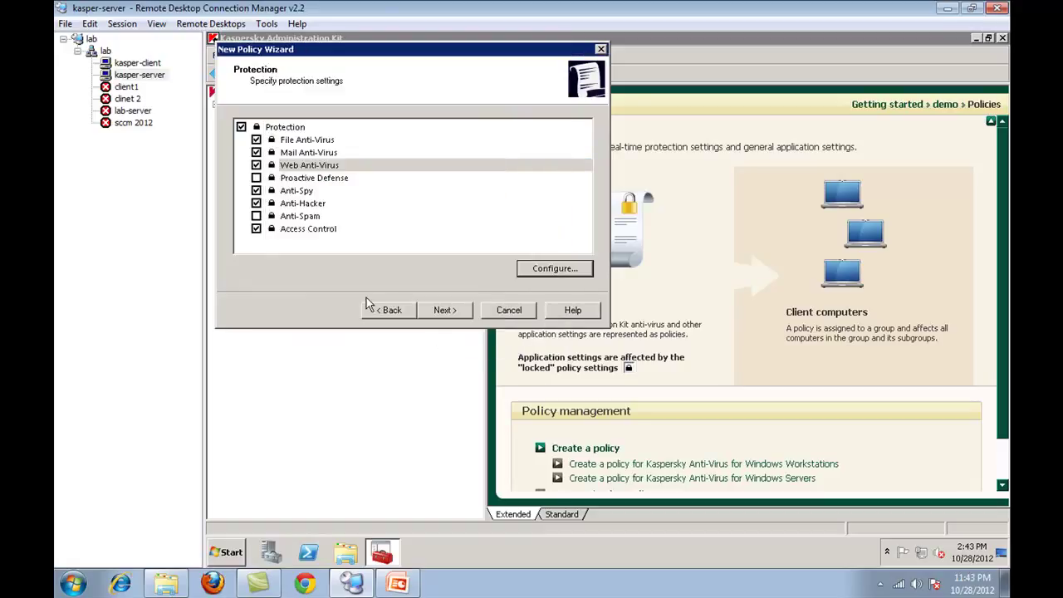
{"action": "left_click", "coordinate": [318, 230]}
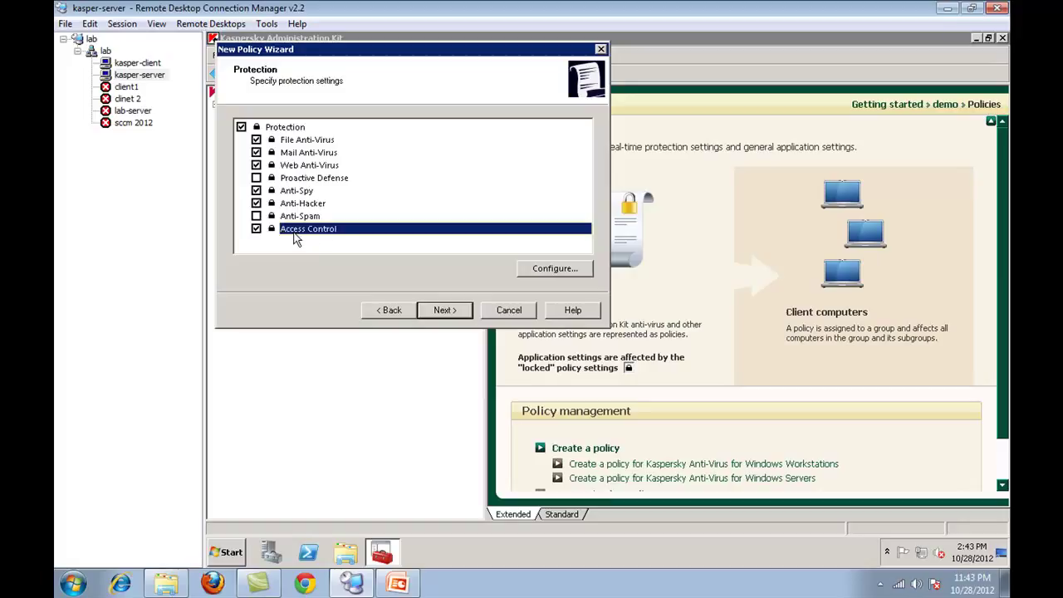
{"action": "left_click", "coordinate": [570, 270]}
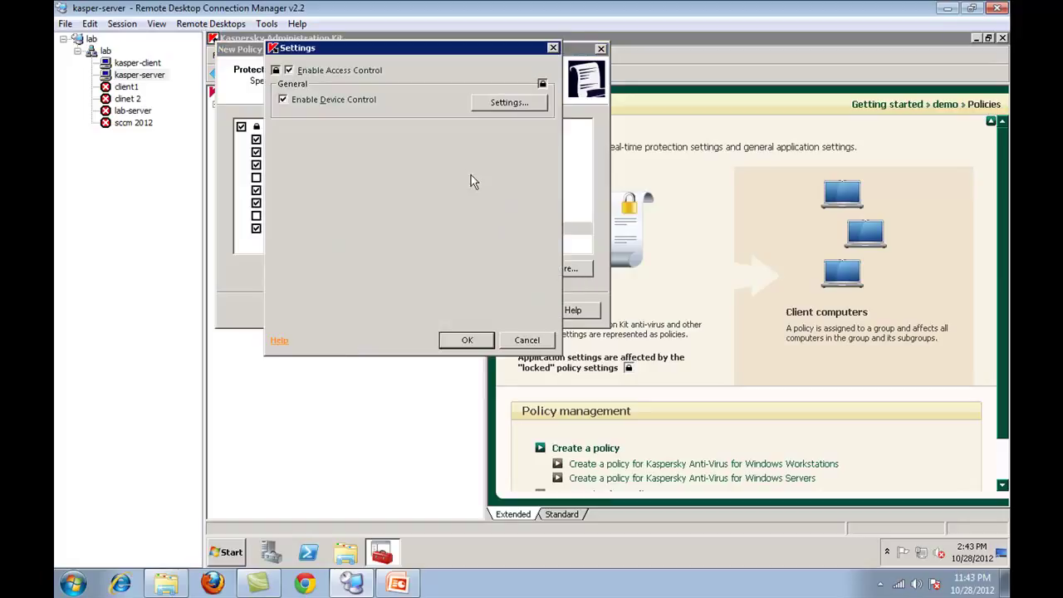
- Block CD/DVD-ROM, modems, smart card readers, memory technology, IRDA and Bluetooth devices, and confirm
{"action": "left_click", "coordinate": [509, 102]}
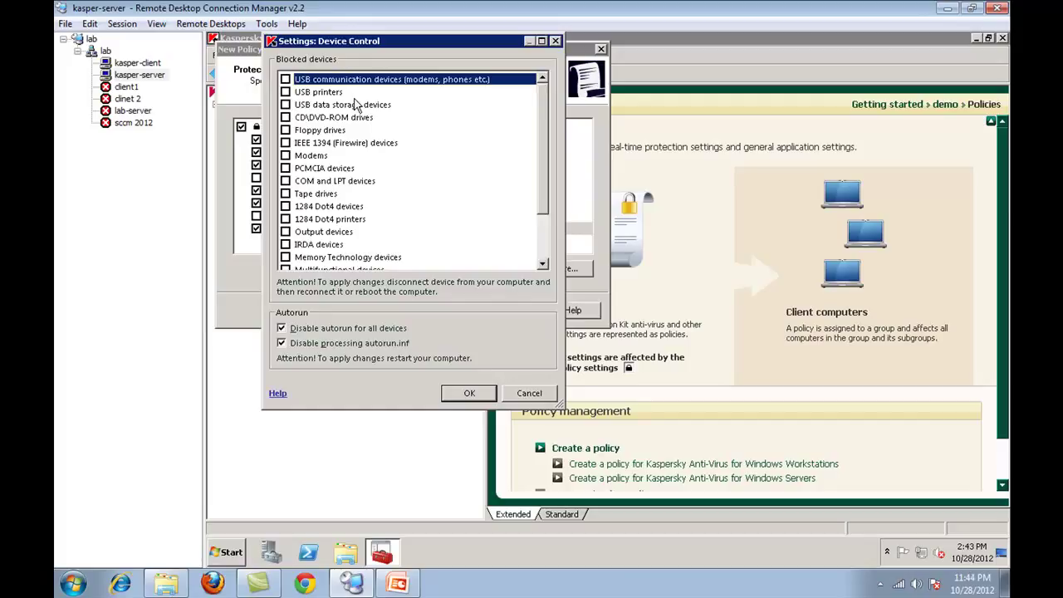
{"action": "left_click", "coordinate": [285, 118]}
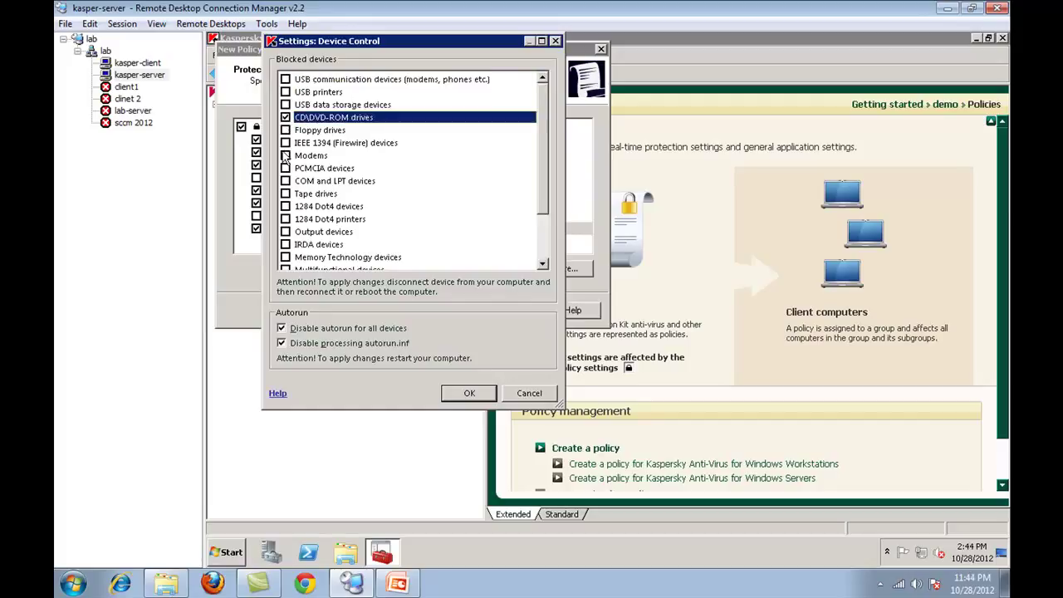
{"action": "left_click", "coordinate": [285, 156]}
{"action": "left_click", "coordinate": [284, 156]}
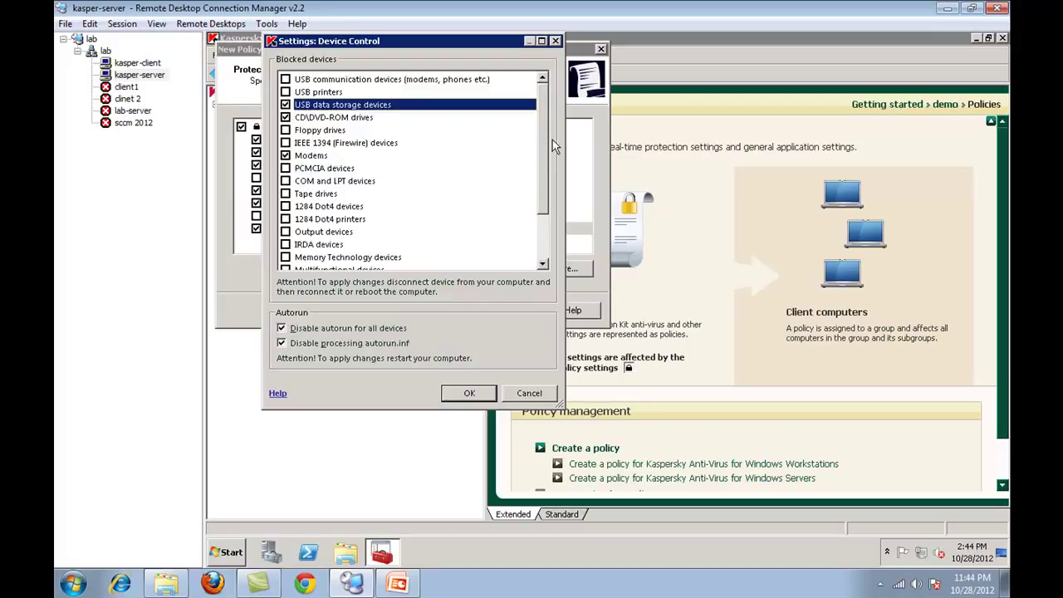
{"action": "scroll", "coordinate": [551, 142], "scroll_direction": "down", "scroll_amount": 2}
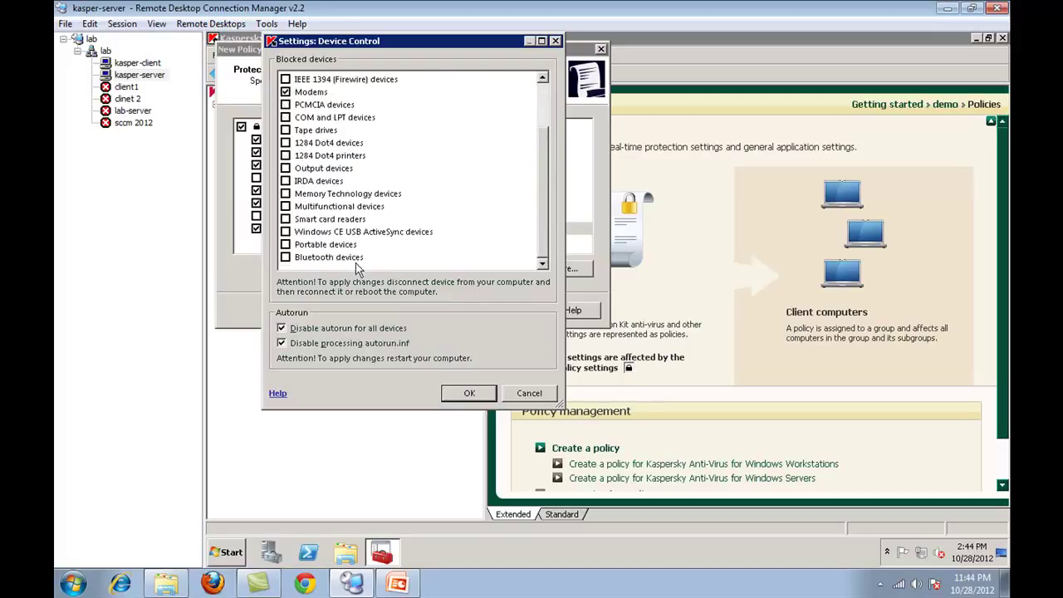
{"action": "left_click", "coordinate": [286, 219]}
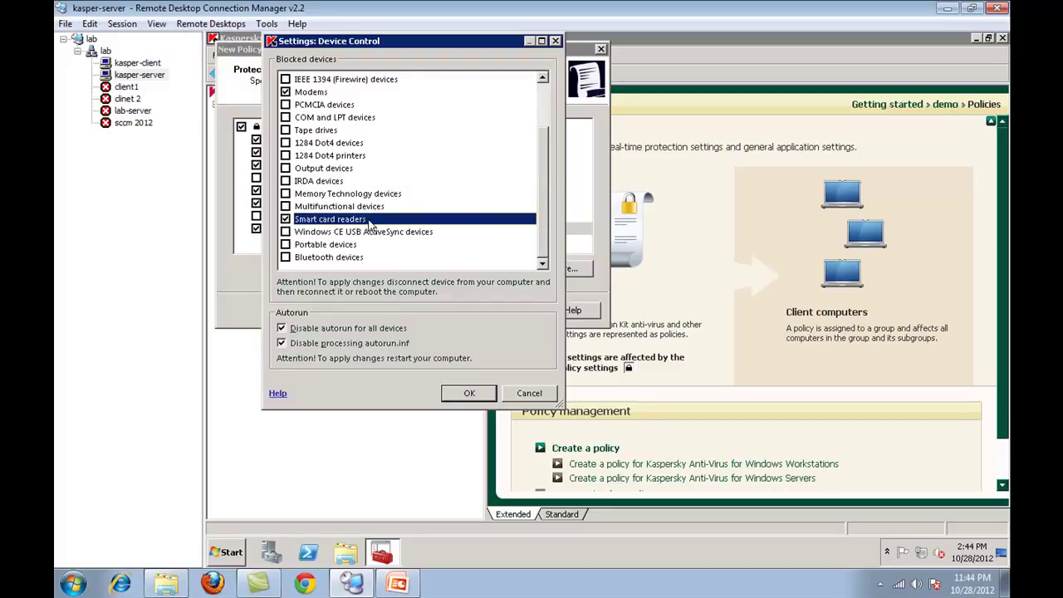
{"action": "left_click", "coordinate": [285, 193]}
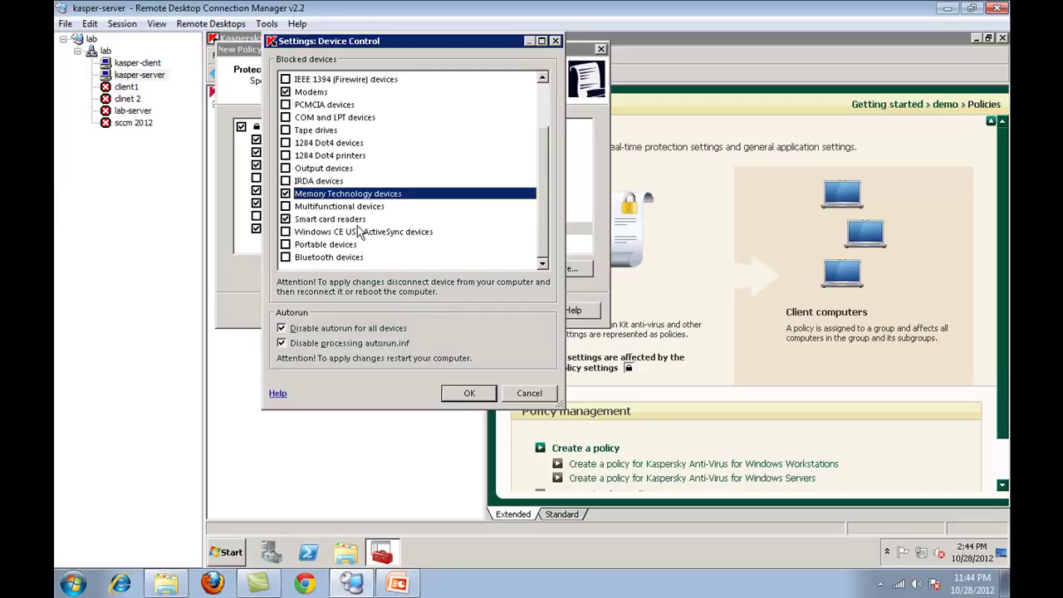
{"action": "left_click", "coordinate": [286, 182]}
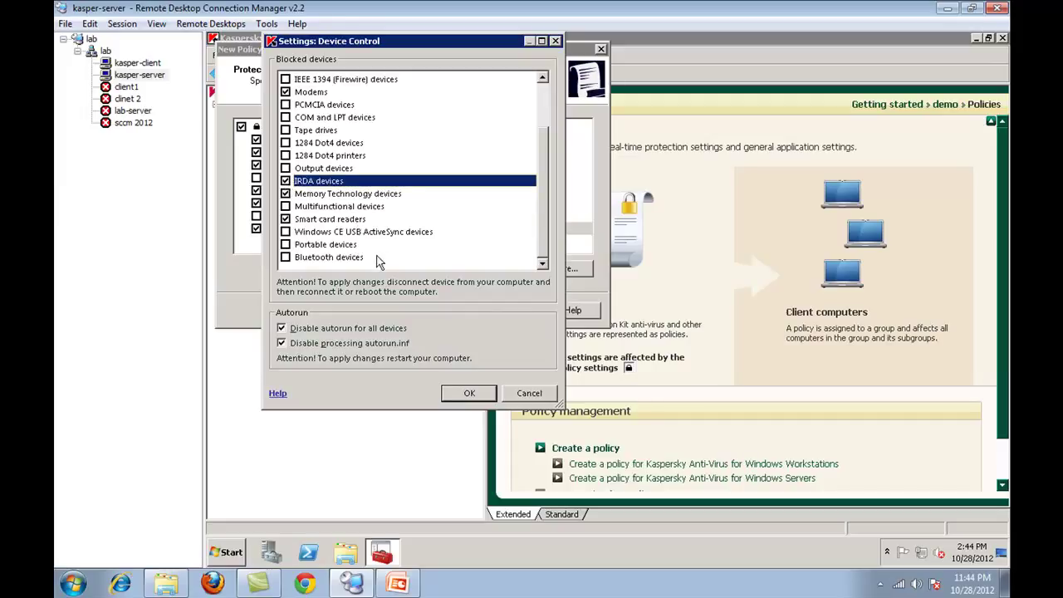
{"action": "left_click", "coordinate": [286, 258]}
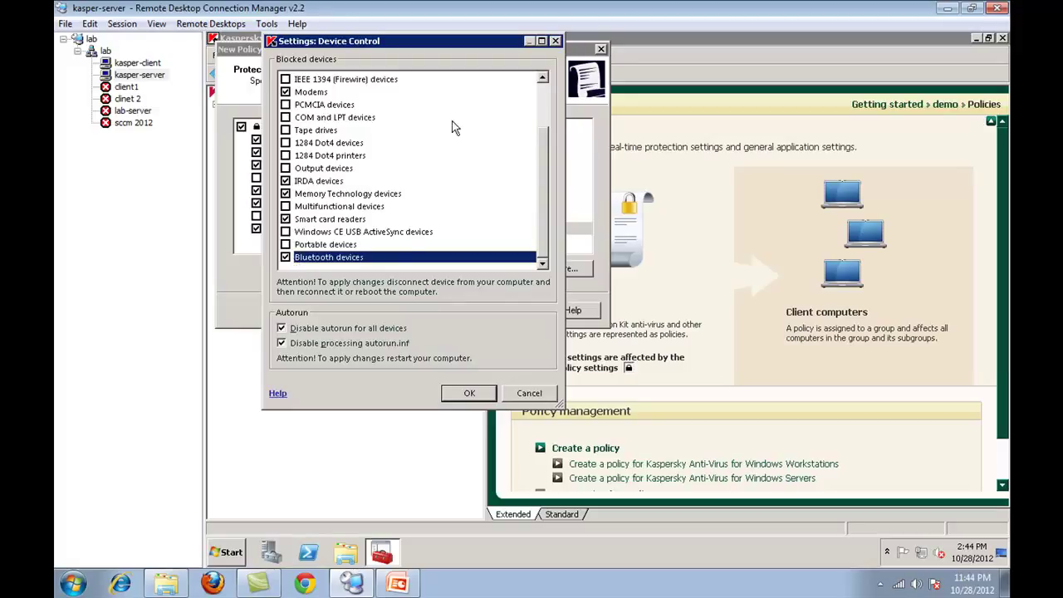
{"action": "left_click", "coordinate": [453, 394]}
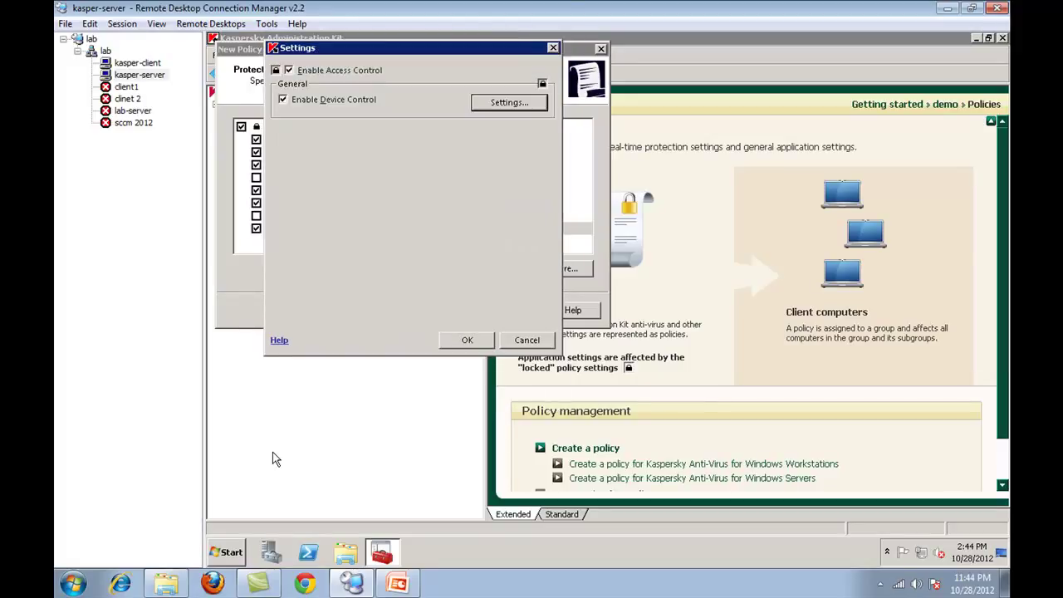
{"action": "left_click", "coordinate": [467, 341]}
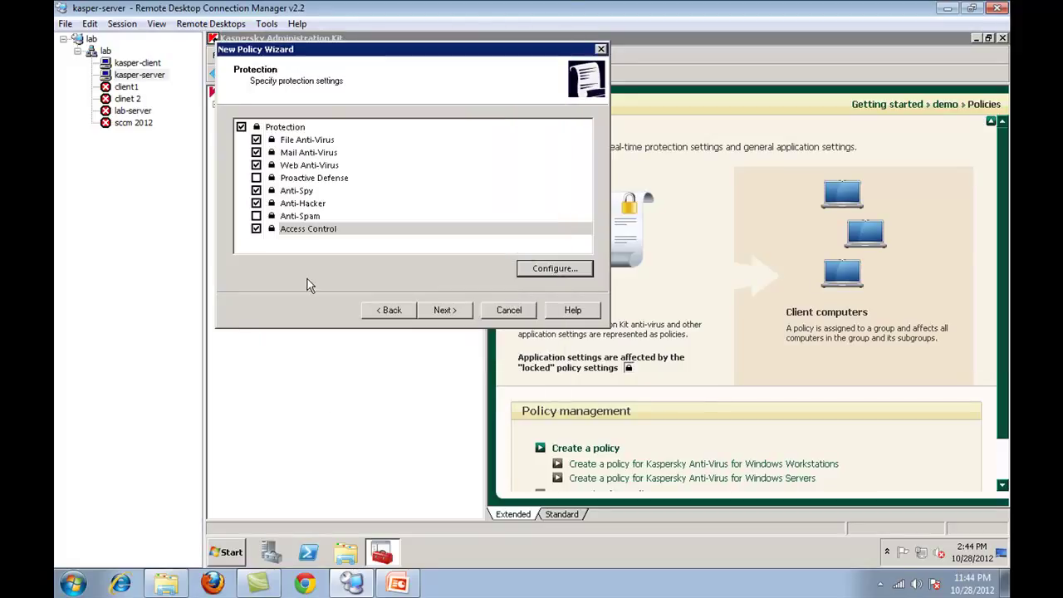
- Raise the Anti-Hacker firewall level to Training Mode and continue to password protection
{"action": "left_click", "coordinate": [309, 206]}
{"action": "left_click", "coordinate": [570, 271]}
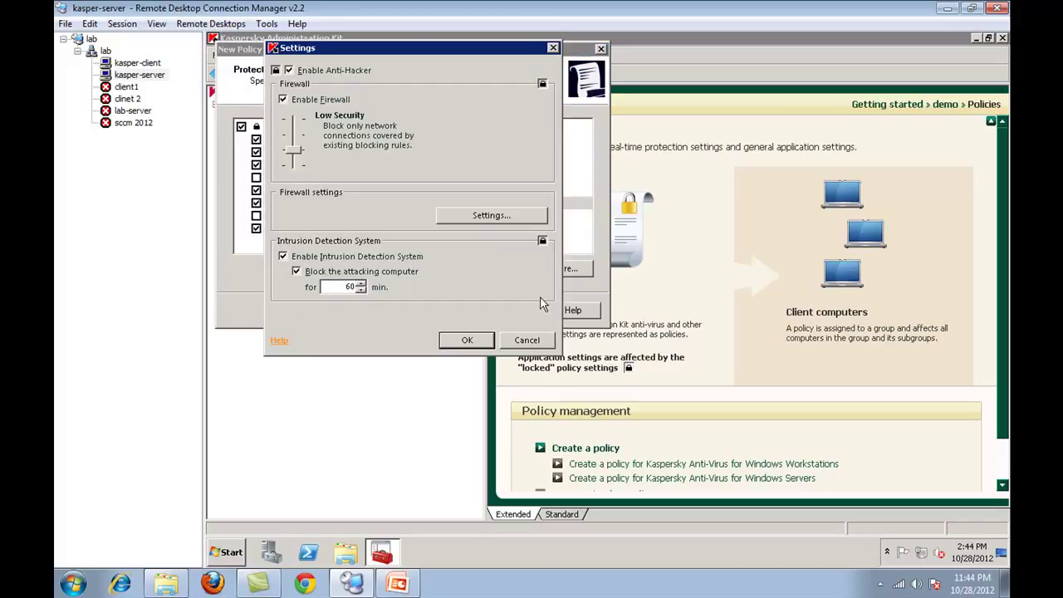
{"action": "left_click_drag", "start_coordinate": [299, 152], "coordinate": [305, 134]}
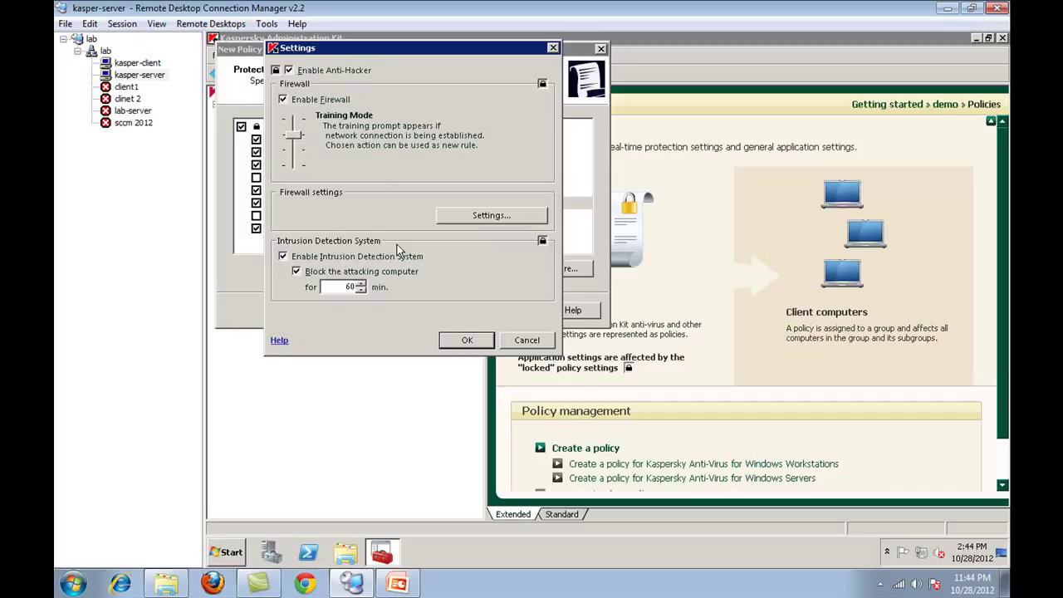
{"action": "left_click", "coordinate": [462, 339]}
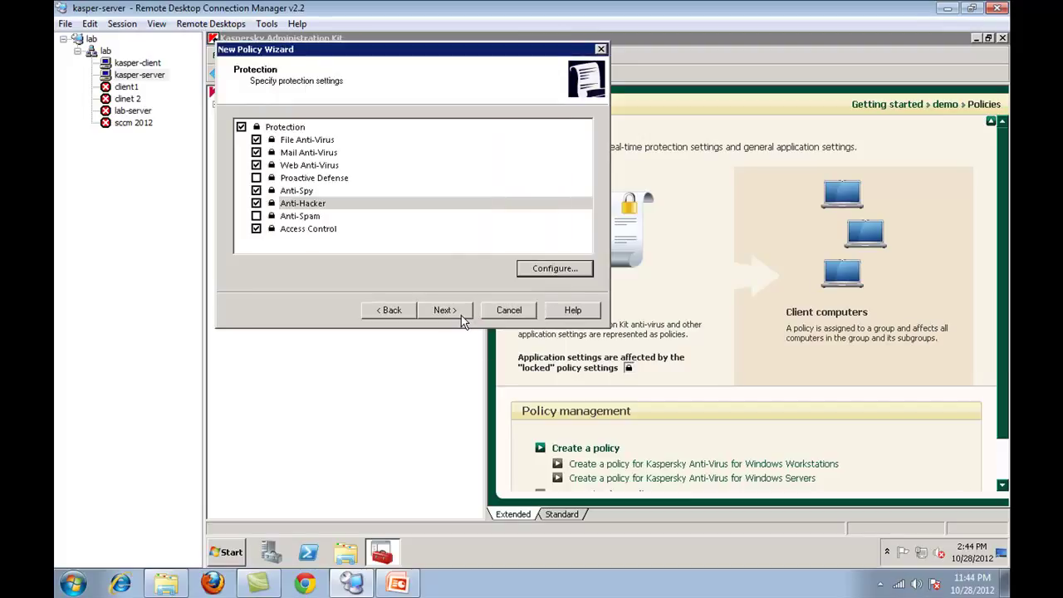
{"action": "left_click", "coordinate": [461, 315]}
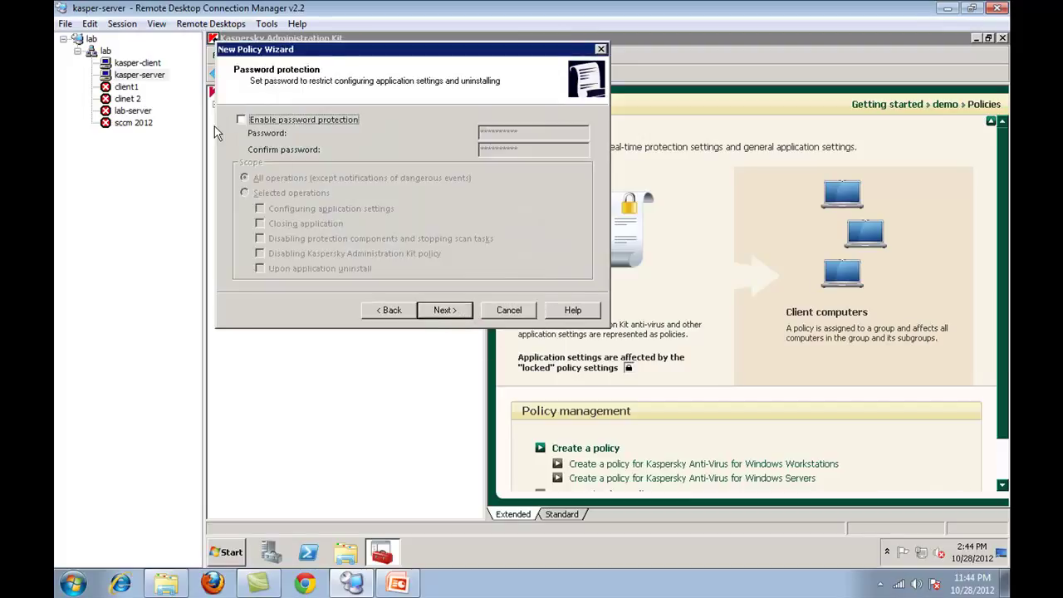
- Leave password protection disabled and continue to the exclusions page
{"action": "left_click", "coordinate": [329, 126]}
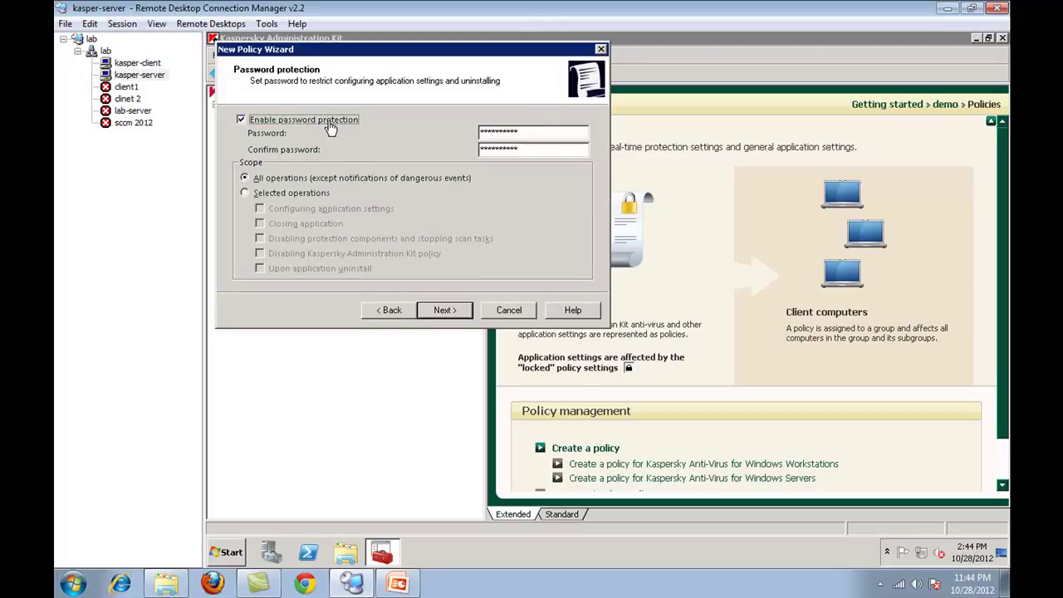
{"action": "left_click", "coordinate": [329, 126]}
{"action": "left_click", "coordinate": [440, 314]}
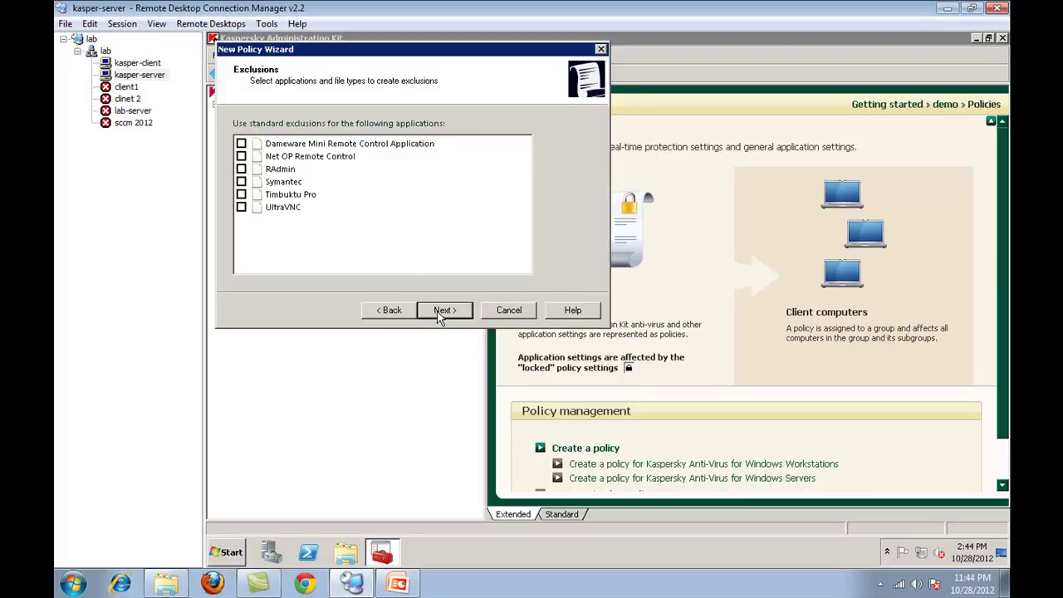
- Leave the UltraVNC and Symantec exclusions unchecked and continue to user interaction
{"action": "left_click", "coordinate": [240, 208]}
{"action": "left_click", "coordinate": [239, 184]}
{"action": "left_click", "coordinate": [239, 208]}
{"action": "left_click", "coordinate": [240, 184]}
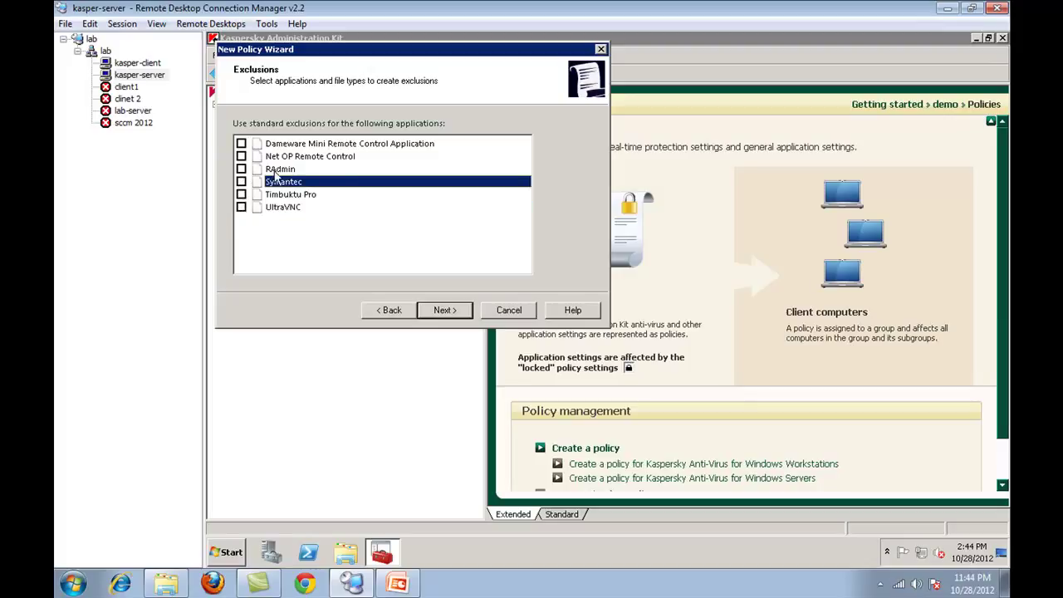
{"action": "left_click", "coordinate": [459, 317]}
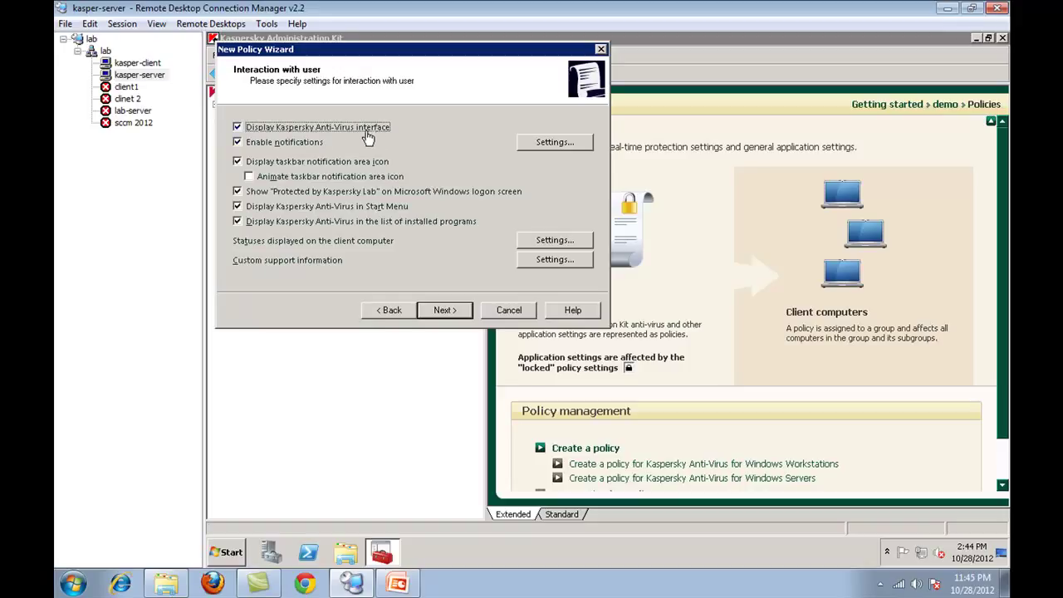
{"action": "left_click", "coordinate": [545, 147]}
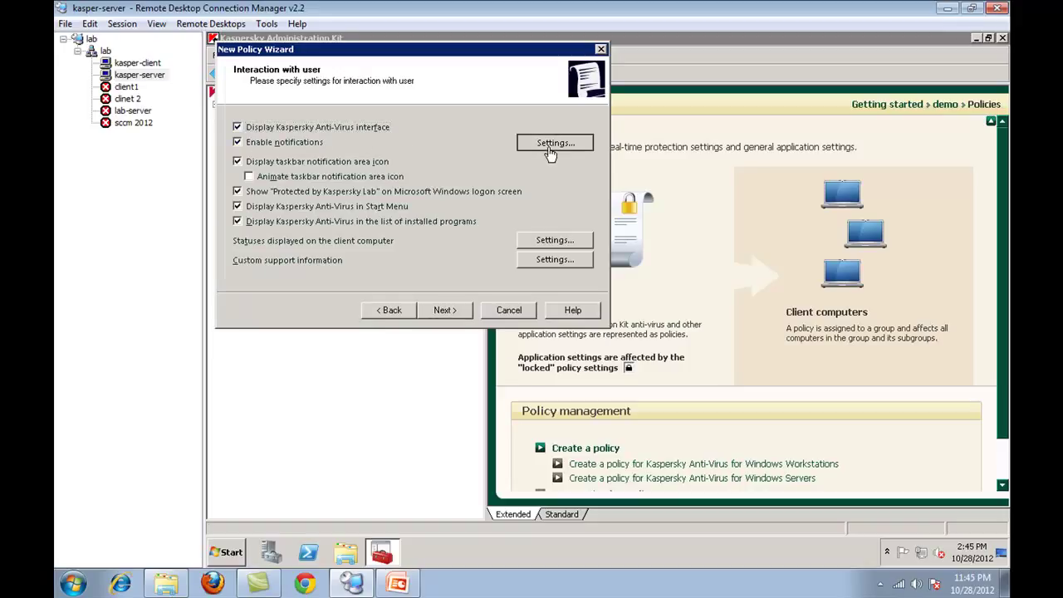
{"action": "scroll", "coordinate": [340, 189], "scroll_direction": "down", "scroll_amount": 6}
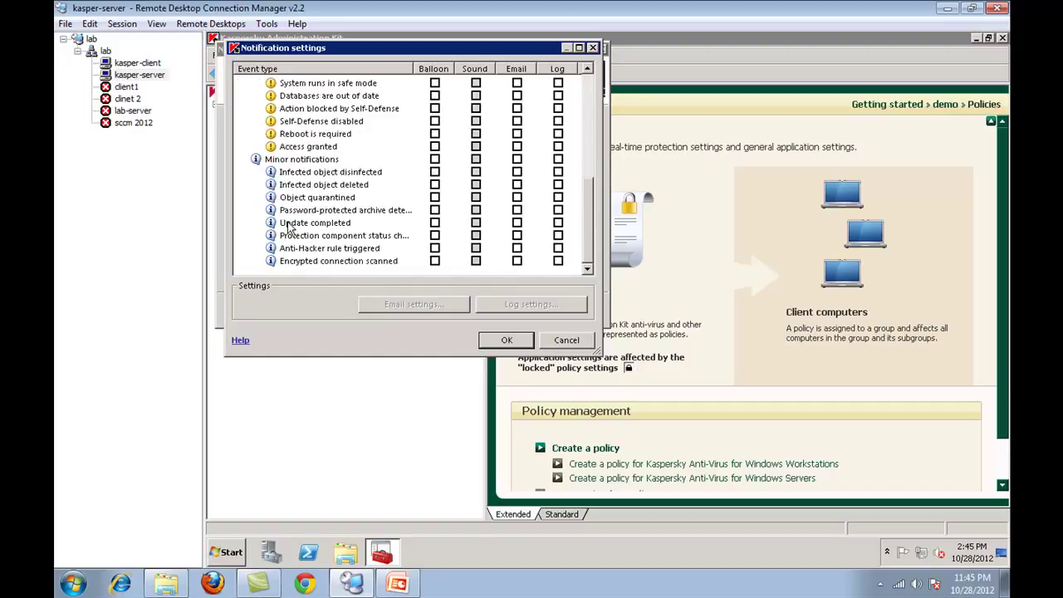
{"action": "scroll", "coordinate": [301, 261], "scroll_direction": "up", "scroll_amount": 2}
{"action": "scroll", "coordinate": [301, 261], "scroll_direction": "up", "scroll_amount": 4}
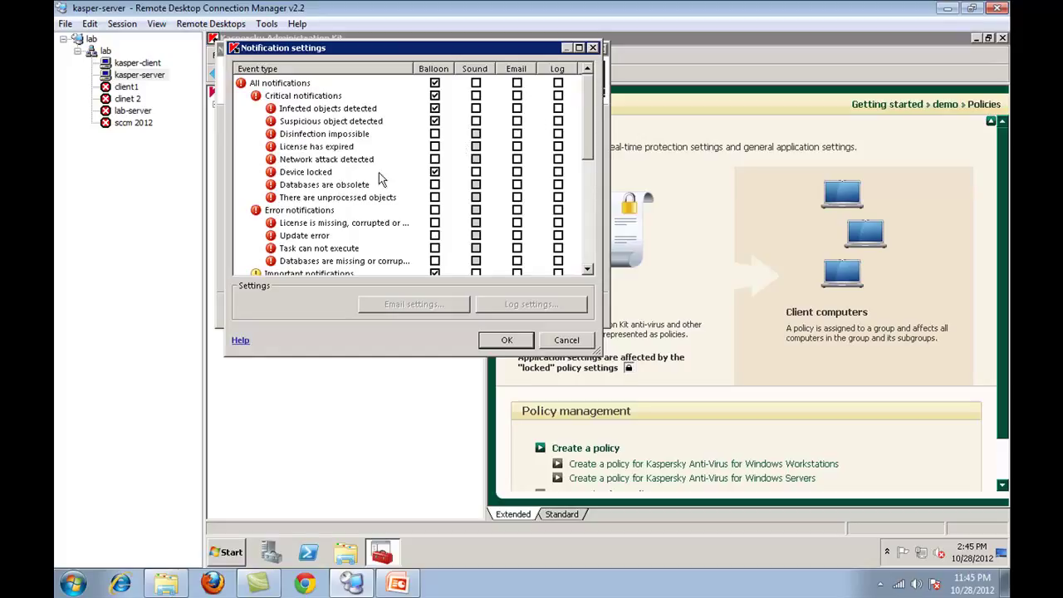
{"action": "left_click", "coordinate": [568, 340]}
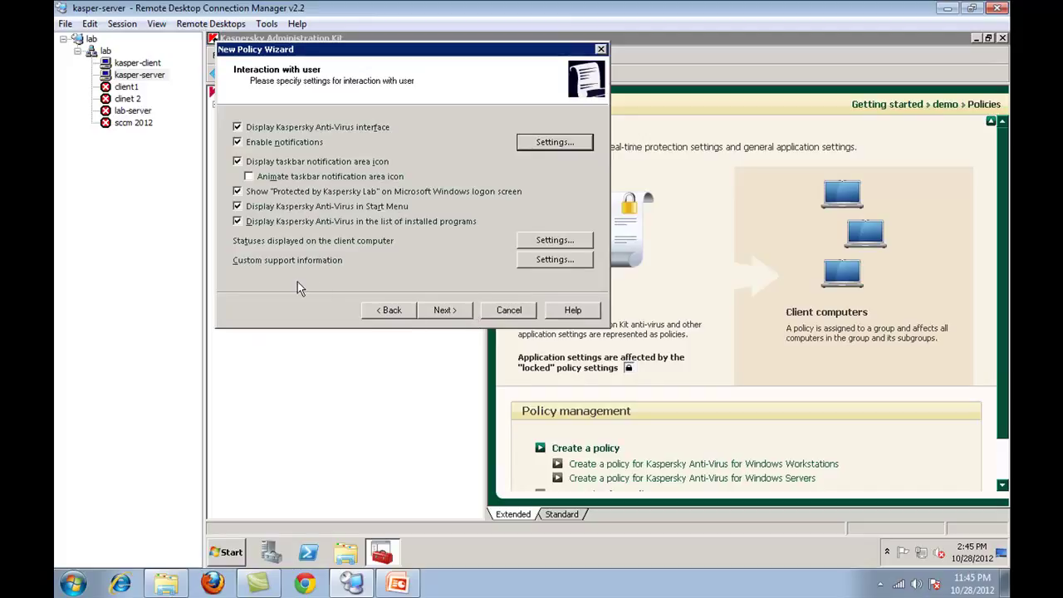
- Review the security statuses shown on client computers, including the databases outdated period
{"action": "left_click", "coordinate": [554, 241]}
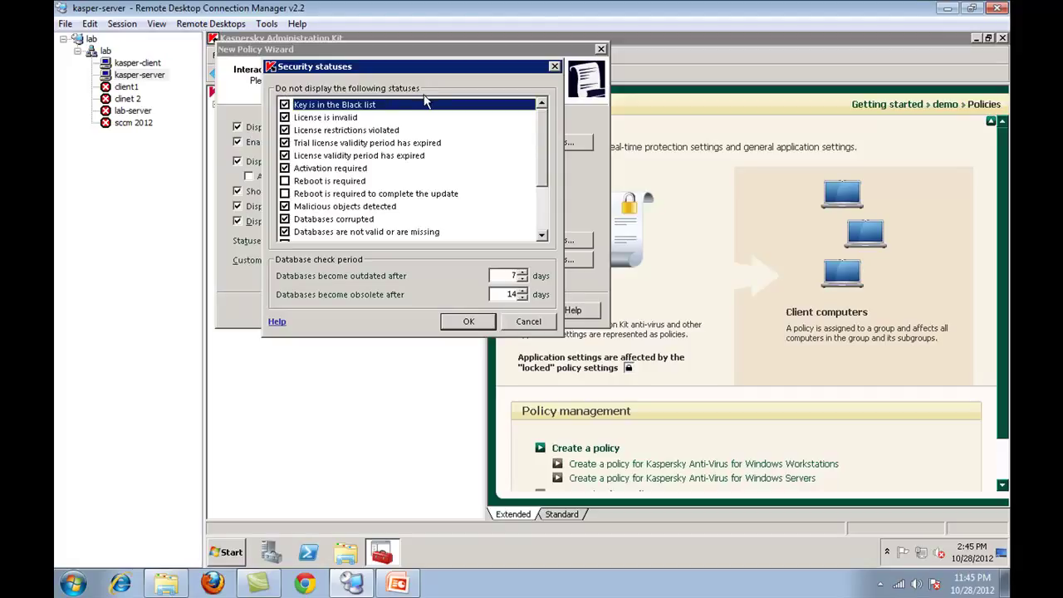
{"action": "left_click_drag", "start_coordinate": [544, 154], "coordinate": [543, 211]}
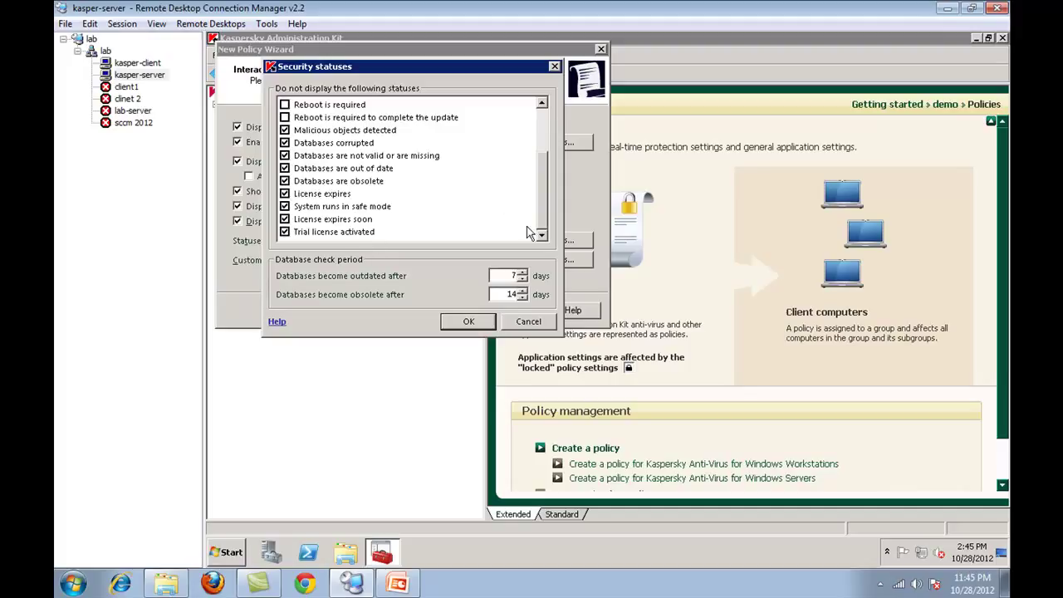
{"action": "scroll", "coordinate": [556, 146], "scroll_direction": "up", "scroll_amount": 2}
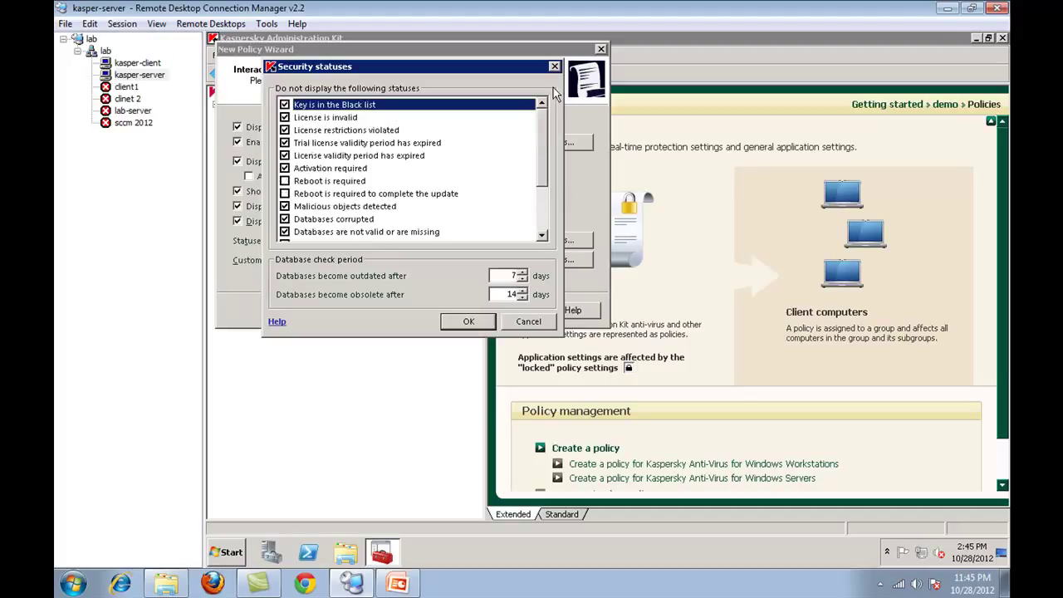
{"action": "left_click", "coordinate": [465, 325]}
{"action": "left_click", "coordinate": [516, 277]}
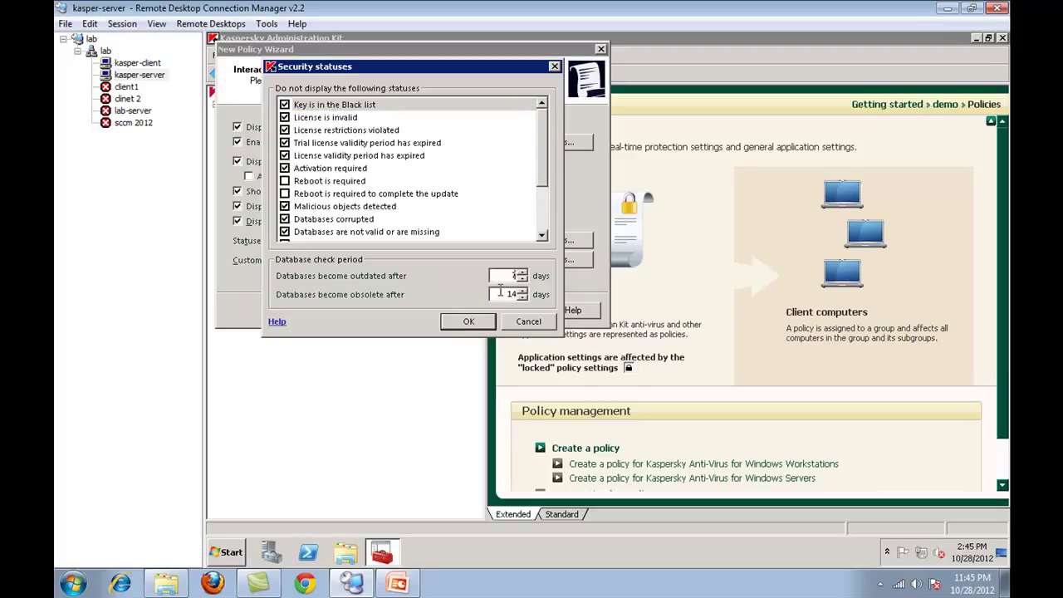
{"action": "left_click", "coordinate": [462, 322]}
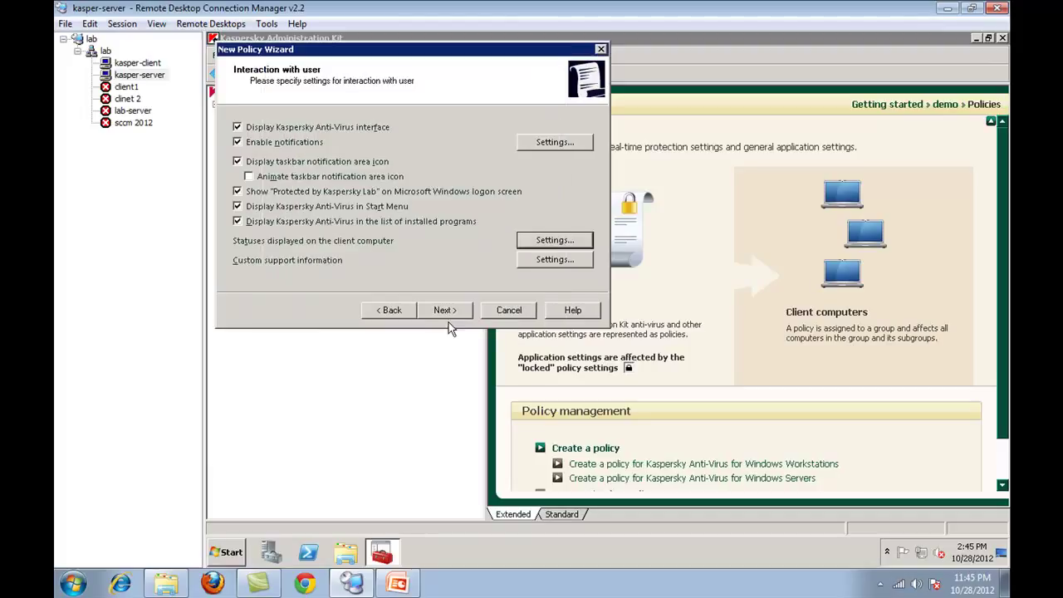
- Finish the wizard and open the new client policy's overview
{"action": "left_click", "coordinate": [456, 310]}
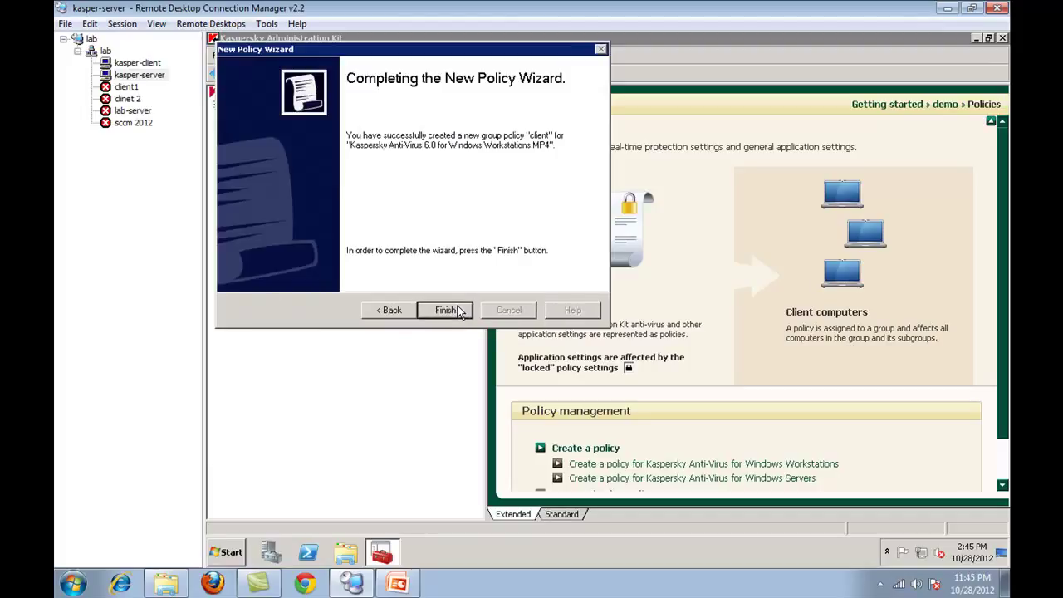
{"action": "left_click", "coordinate": [446, 310]}
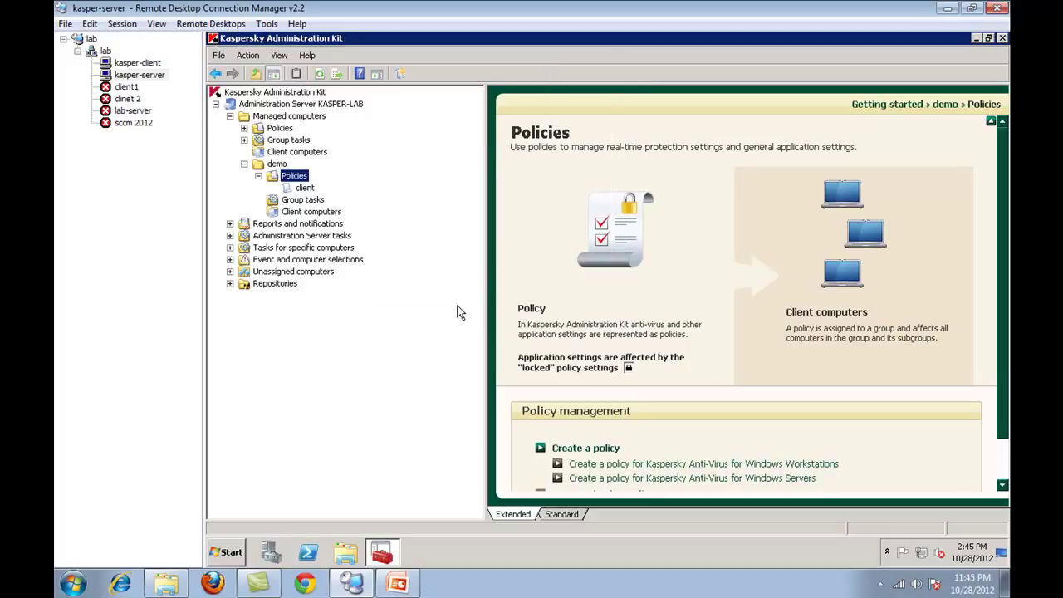
{"action": "left_click", "coordinate": [307, 190]}
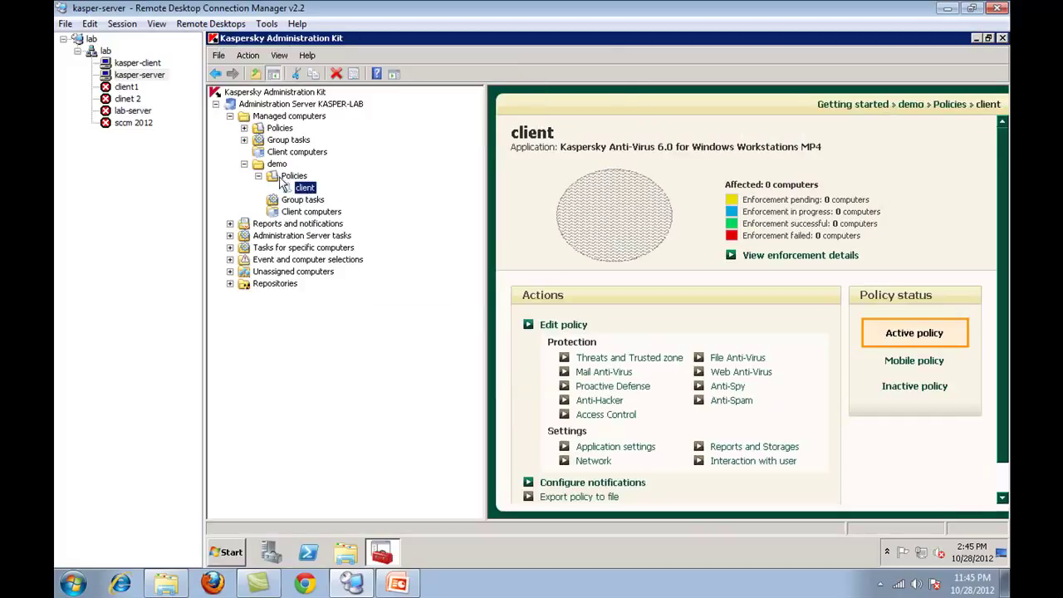
- Start a new active policy named 'server' for Windows Servers MP4, without imported settings
{"action": "right_click", "coordinate": [295, 177]}
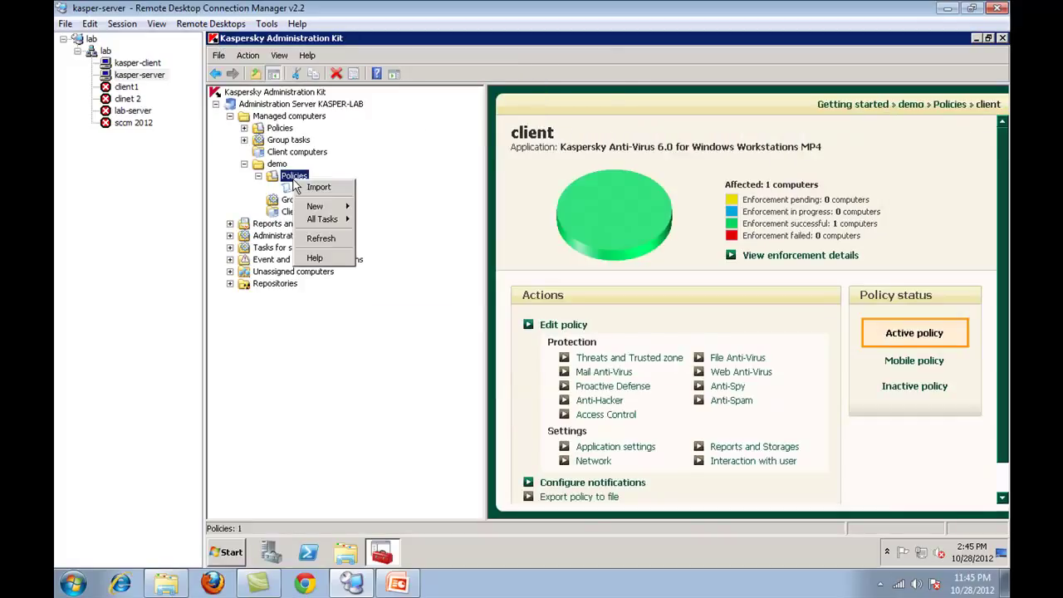
{"action": "mouse_move", "coordinate": [320, 206]}
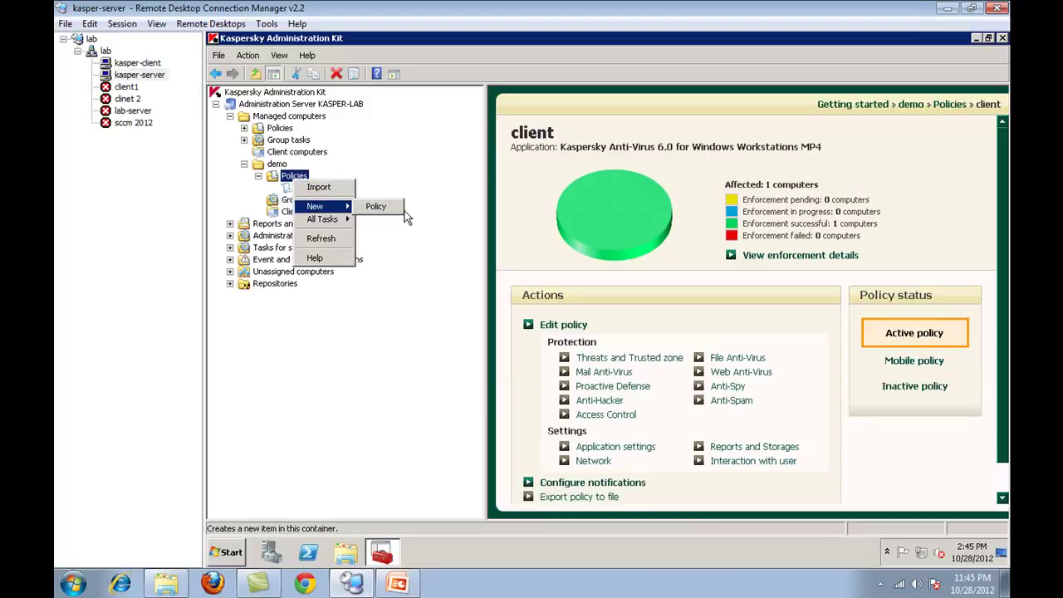
{"action": "left_click", "coordinate": [399, 207]}
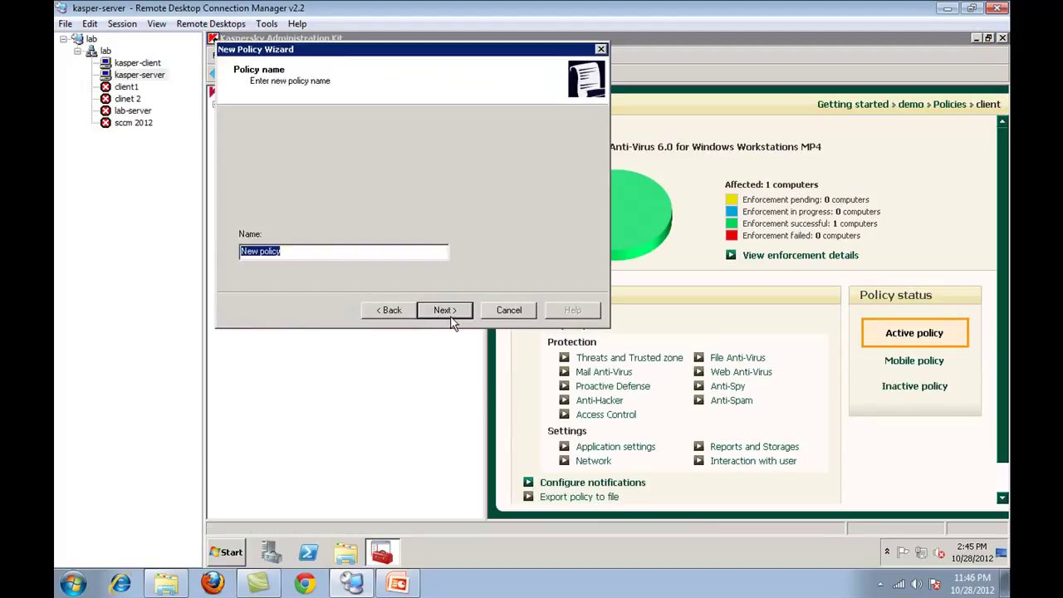
{"action": "type", "text": "server"}
{"action": "left_click", "coordinate": [457, 315]}
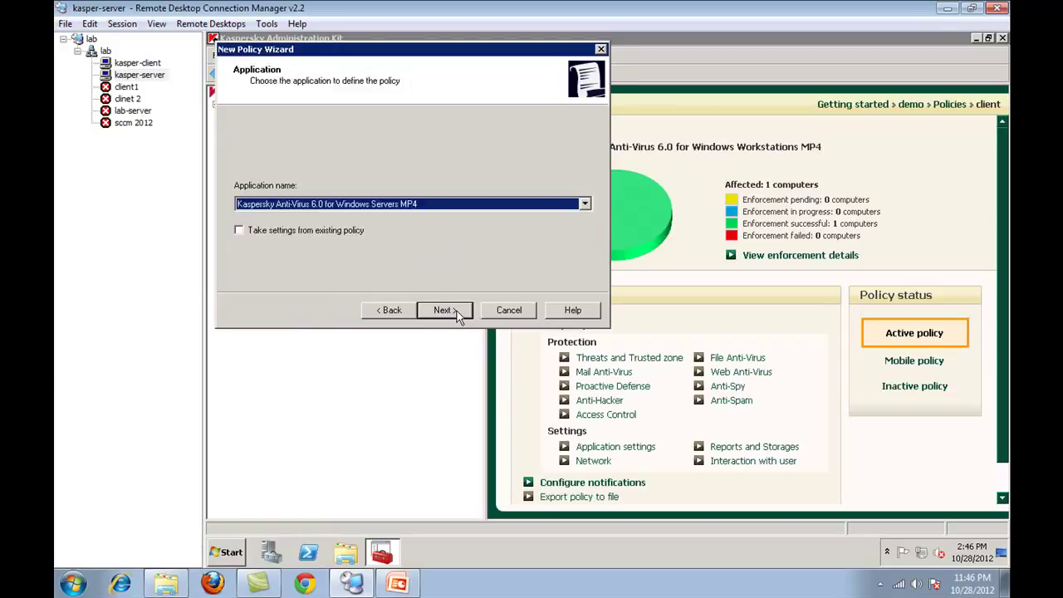
{"action": "left_click", "coordinate": [424, 205]}
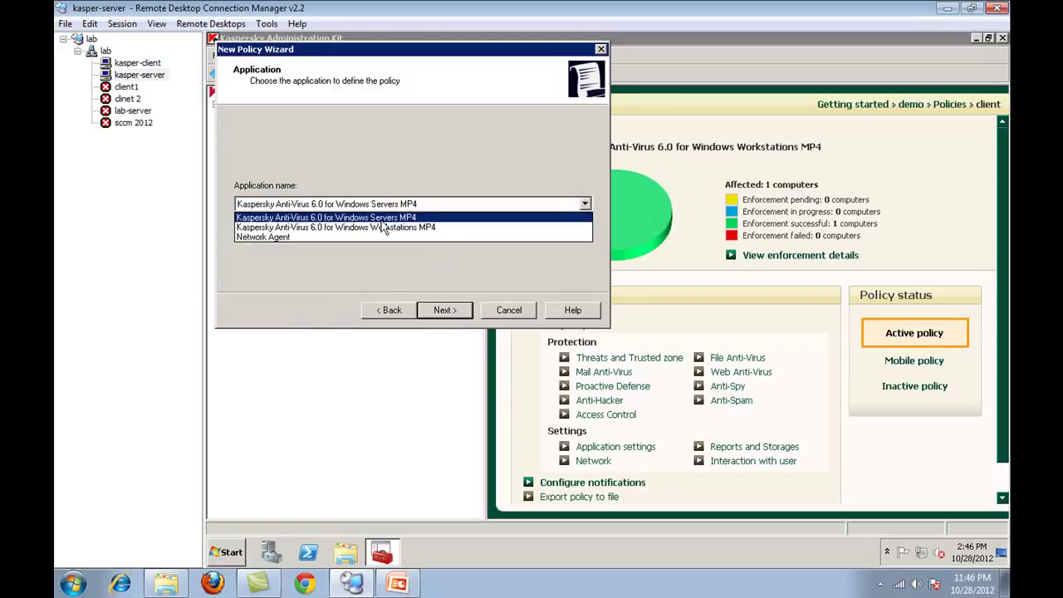
{"action": "left_click", "coordinate": [383, 228]}
{"action": "left_click", "coordinate": [445, 310]}
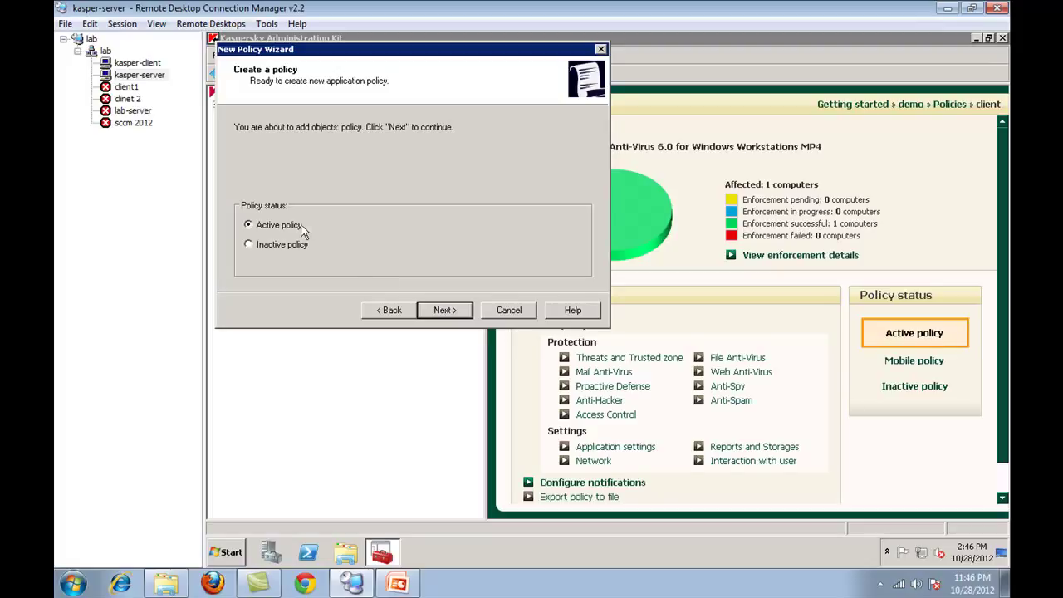
{"action": "left_click", "coordinate": [444, 309]}
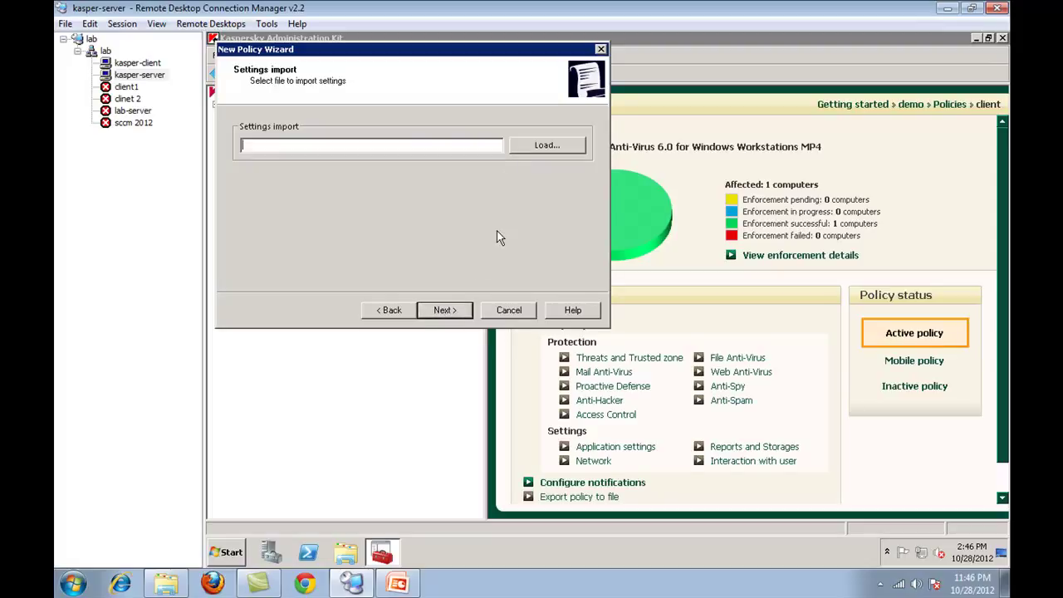
{"action": "left_click", "coordinate": [444, 310]}
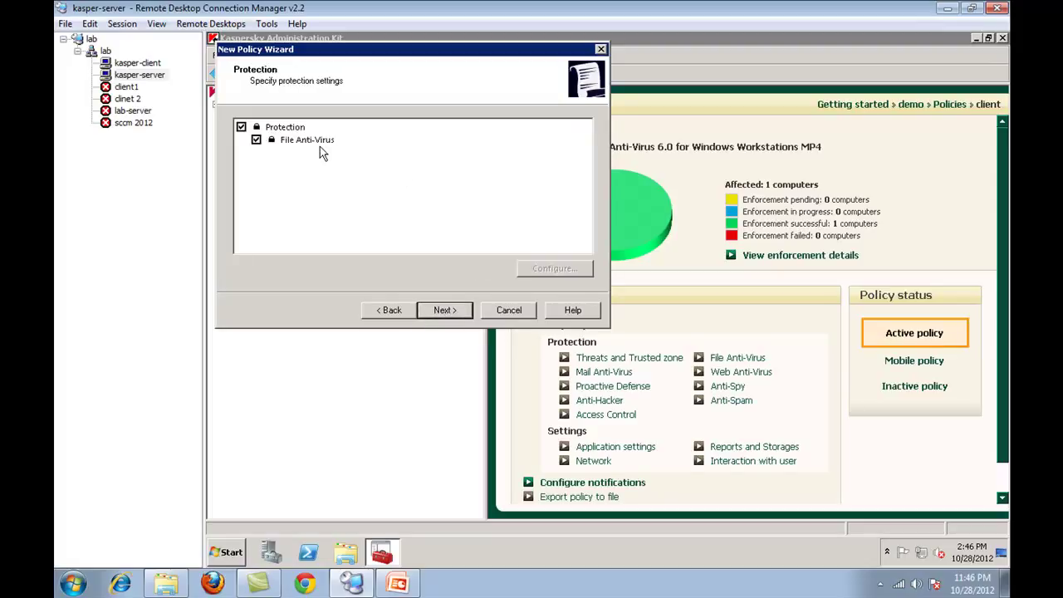
- Glance at the File Anti-Virus settings unchanged and step through to finish the server policy
{"action": "left_click", "coordinate": [326, 145]}
{"action": "left_click", "coordinate": [536, 270]}
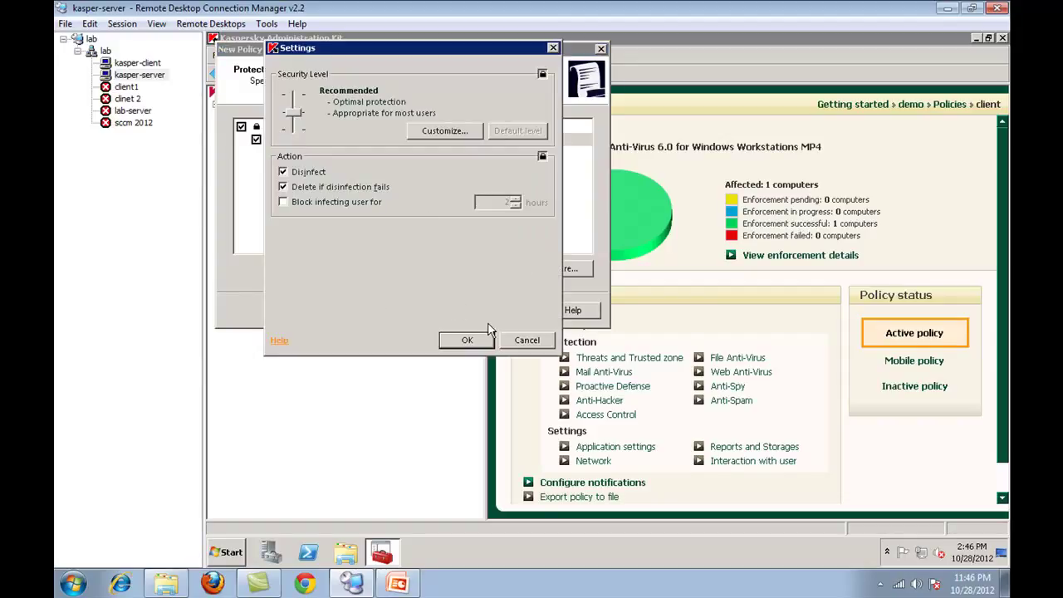
{"action": "left_click", "coordinate": [542, 337]}
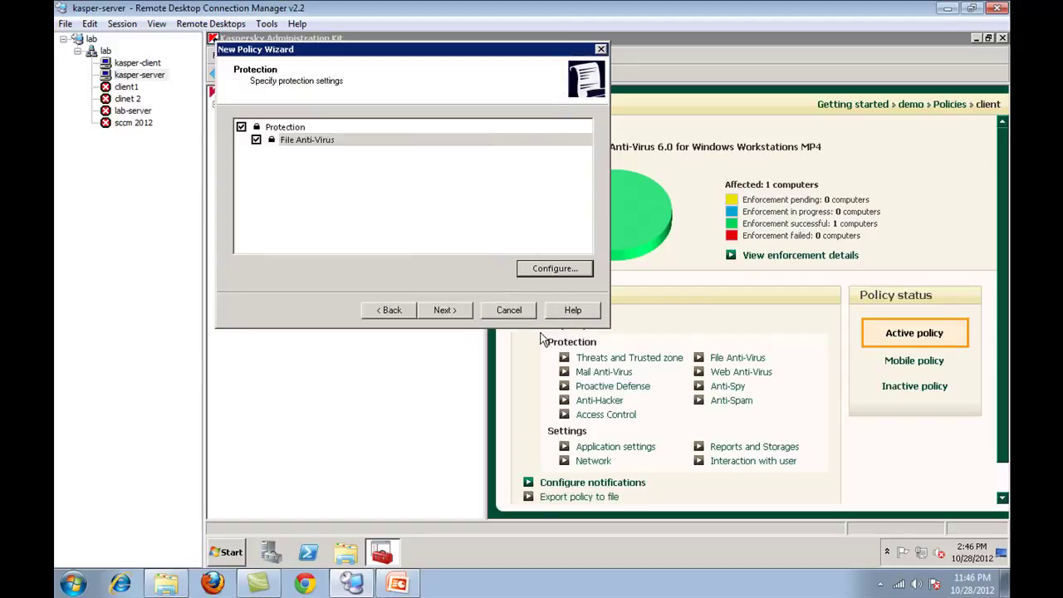
{"action": "left_click", "coordinate": [450, 310]}
{"action": "left_click", "coordinate": [446, 312]}
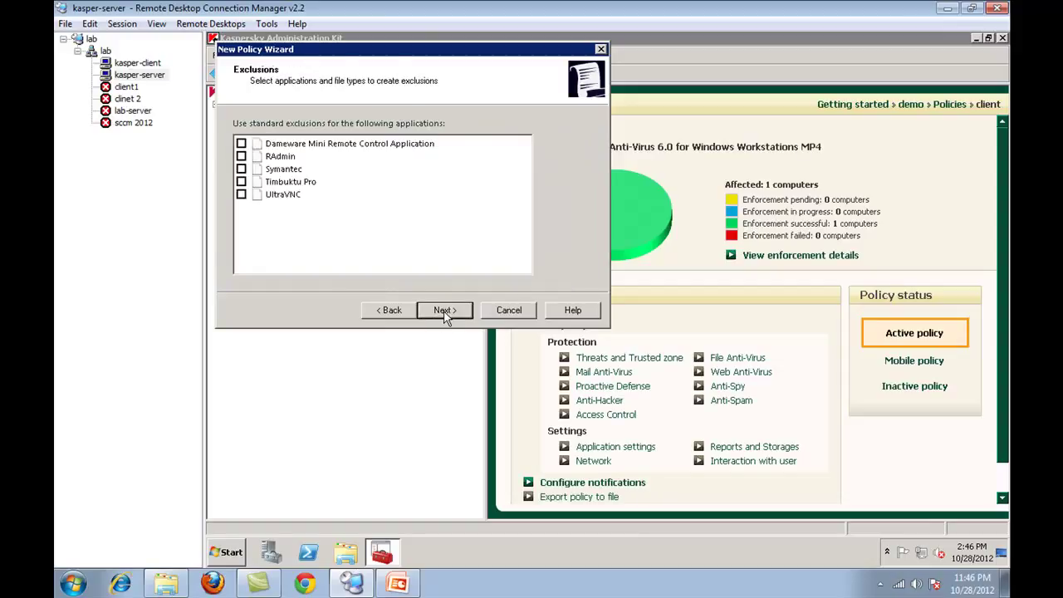
{"action": "left_click", "coordinate": [440, 313]}
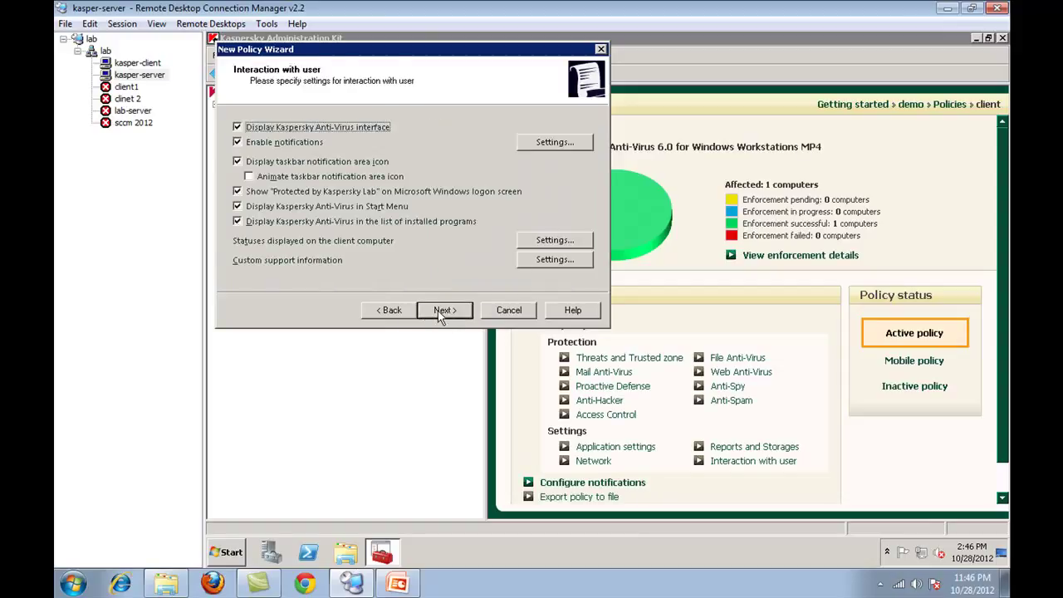
{"action": "left_click", "coordinate": [441, 313]}
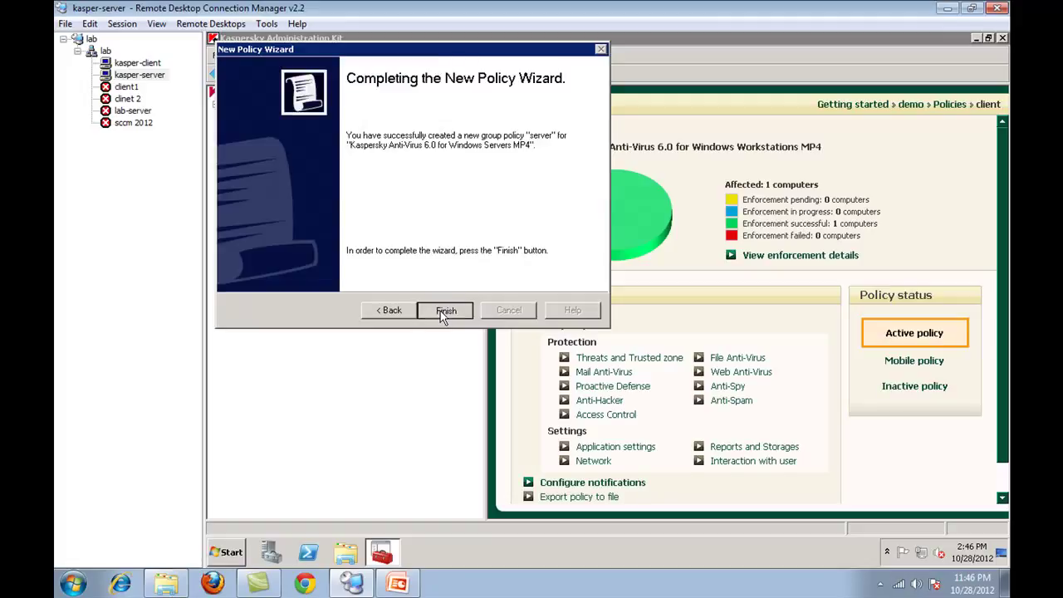
{"action": "left_click", "coordinate": [443, 312]}
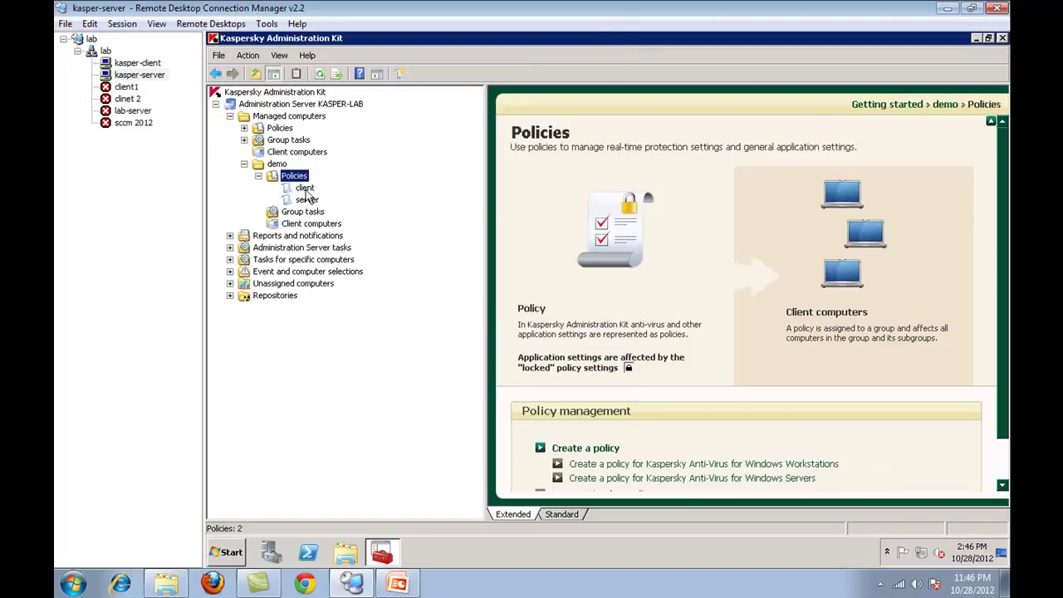
- Switch between the client and server policy overviews, then open demo's Group tasks
{"action": "left_click", "coordinate": [304, 187]}
{"action": "left_click", "coordinate": [306, 200]}
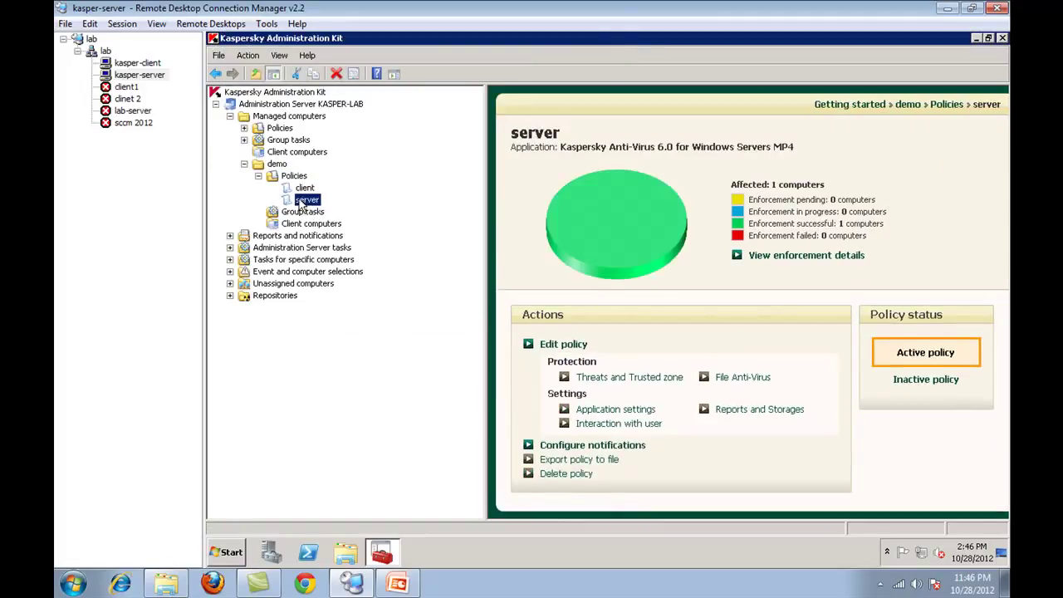
{"action": "left_click", "coordinate": [306, 189]}
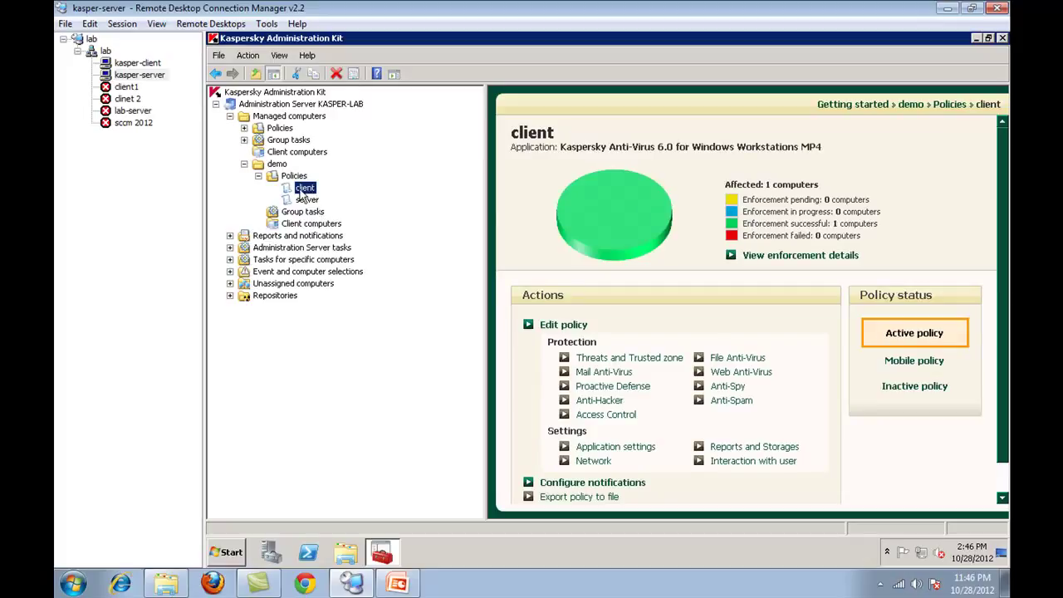
{"action": "left_click", "coordinate": [324, 203]}
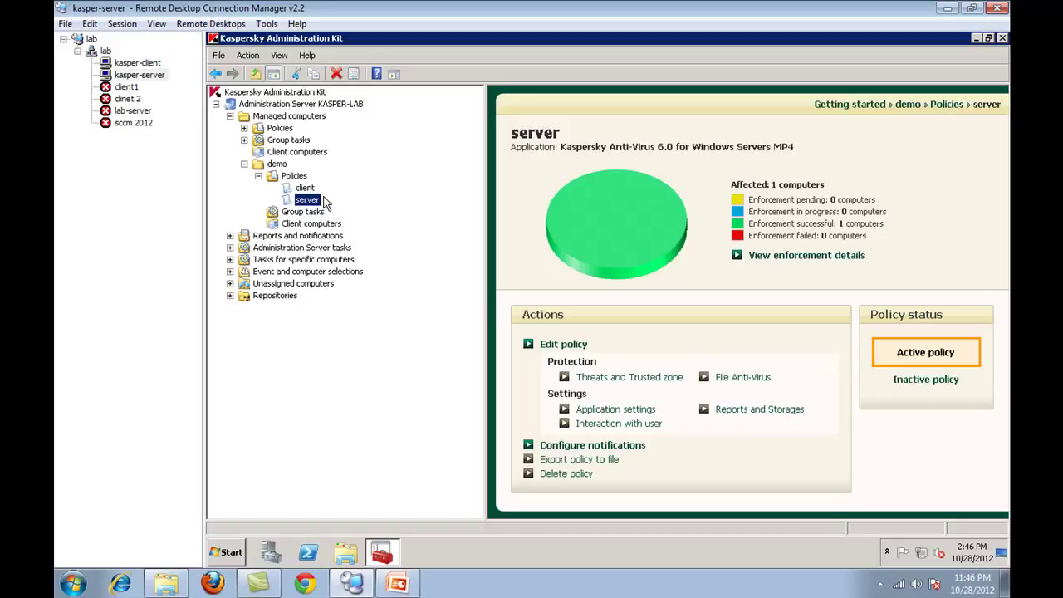
{"action": "left_click", "coordinate": [313, 213]}
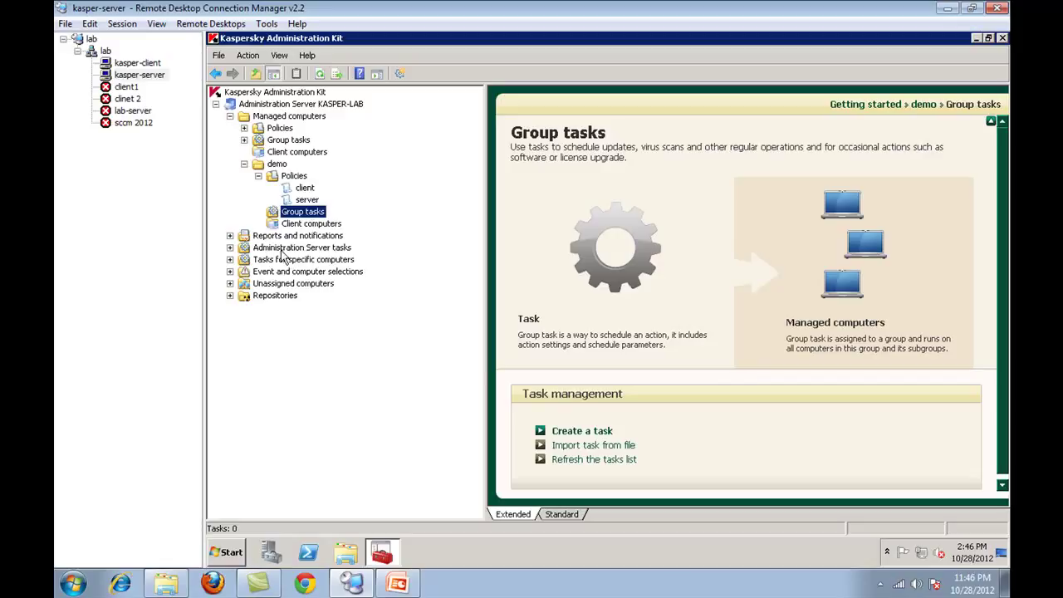
- Inspect the Administration Server tasks and the Download updates to repository task's results
{"action": "double_click", "coordinate": [332, 247]}
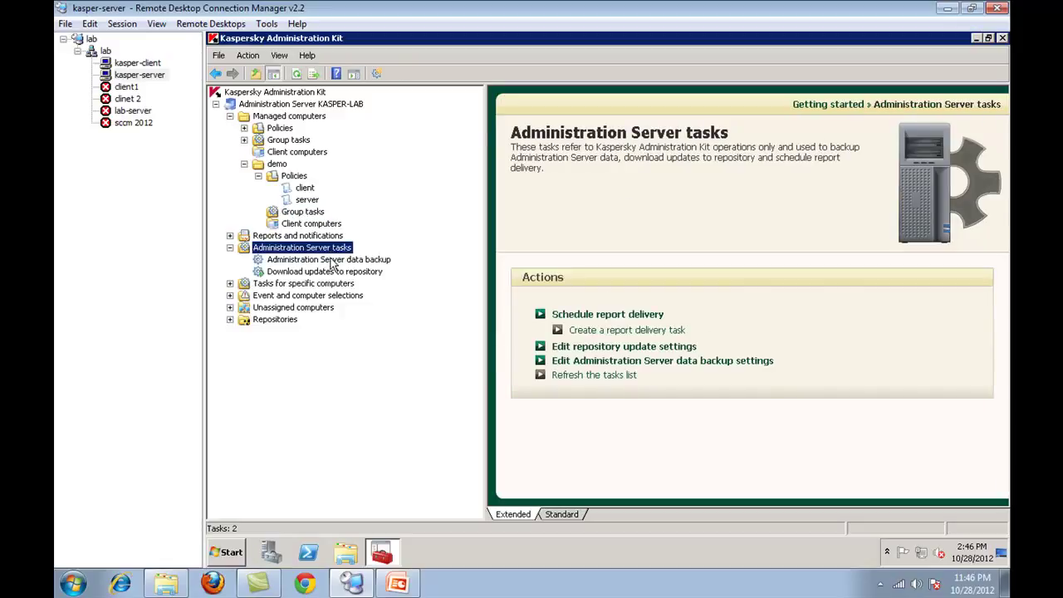
{"action": "left_click", "coordinate": [330, 272]}
{"action": "key", "text": "Up"}
{"action": "key", "text": "Down"}
{"action": "key", "text": "Up"}
{"action": "left_click", "coordinate": [337, 272]}
{"action": "left_click", "coordinate": [357, 263]}
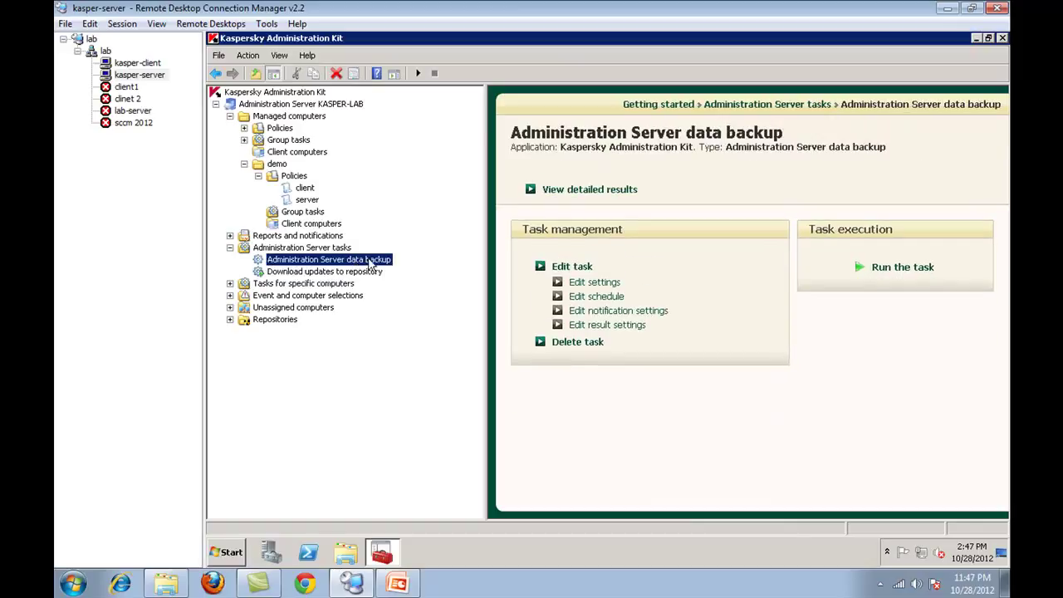
{"action": "left_click", "coordinate": [372, 272]}
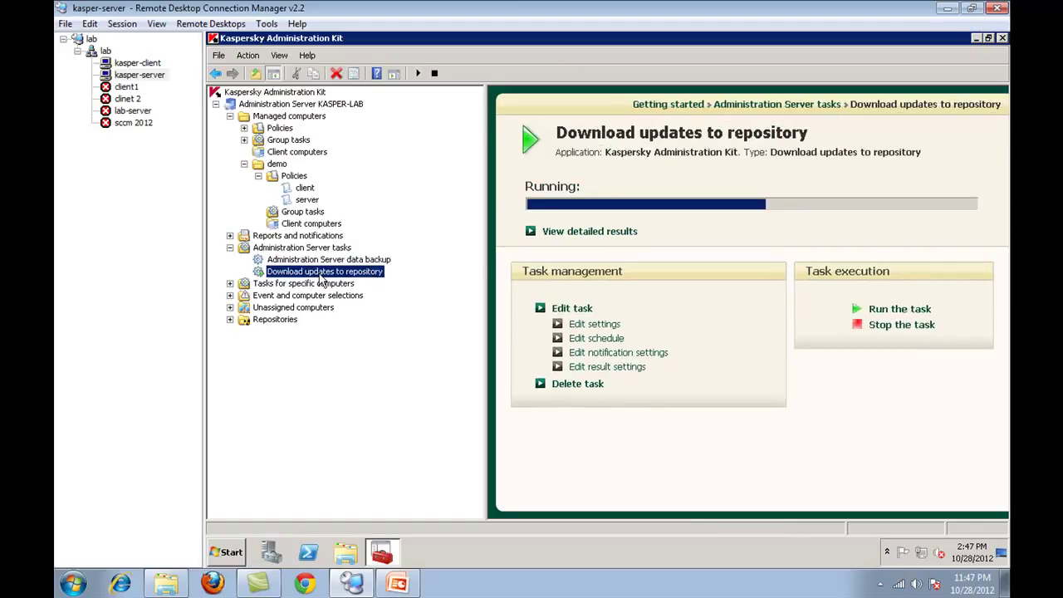
{"action": "left_click", "coordinate": [598, 237]}
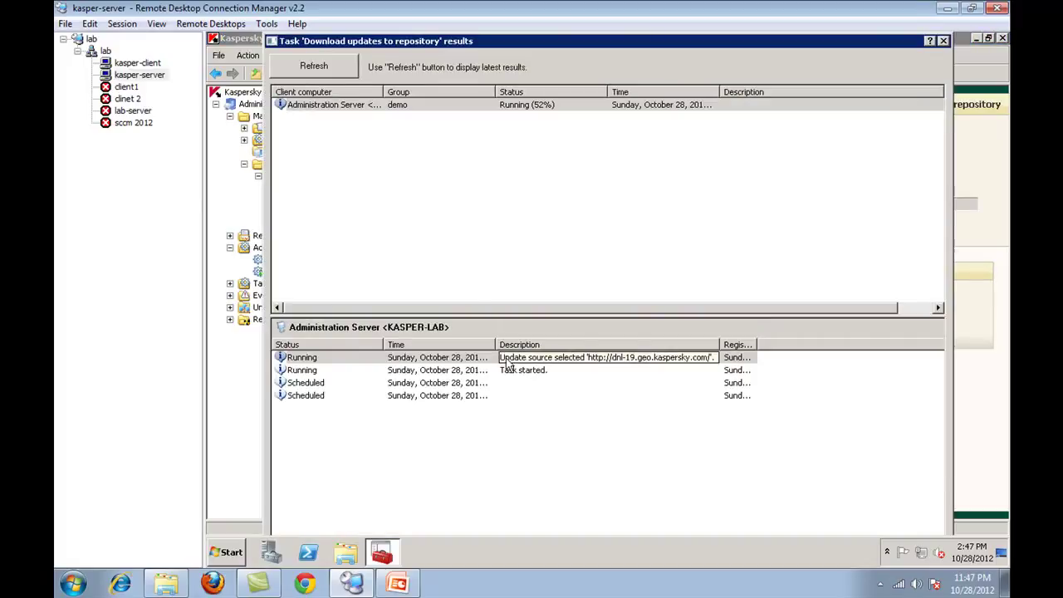
{"action": "left_click", "coordinate": [943, 40]}
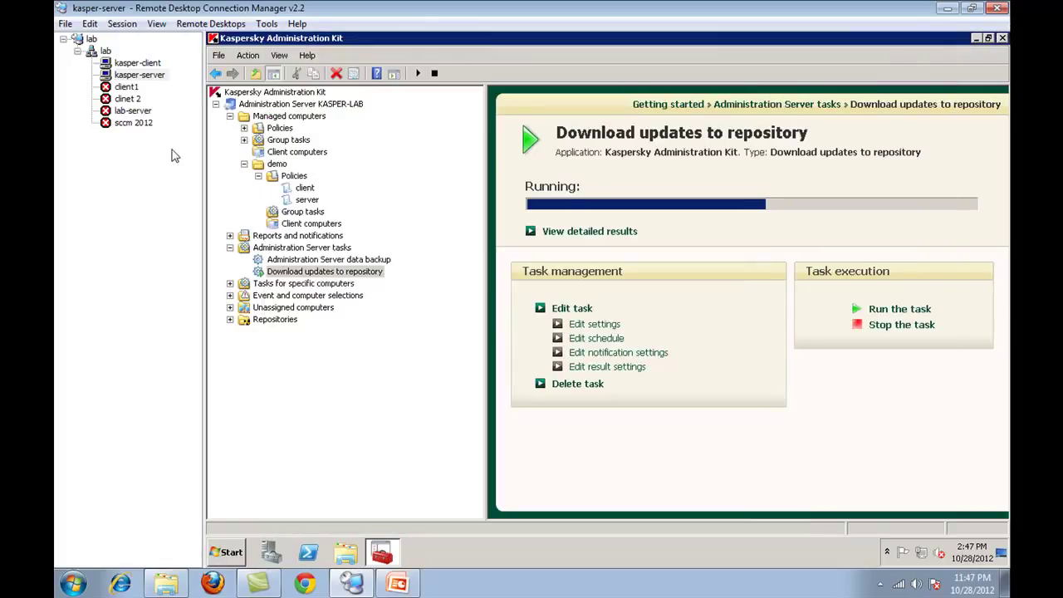
- Check the kasper-client desktop, return to kasper-server and show the demo group overview
{"action": "left_click", "coordinate": [162, 75]}
{"action": "left_click", "coordinate": [152, 63]}
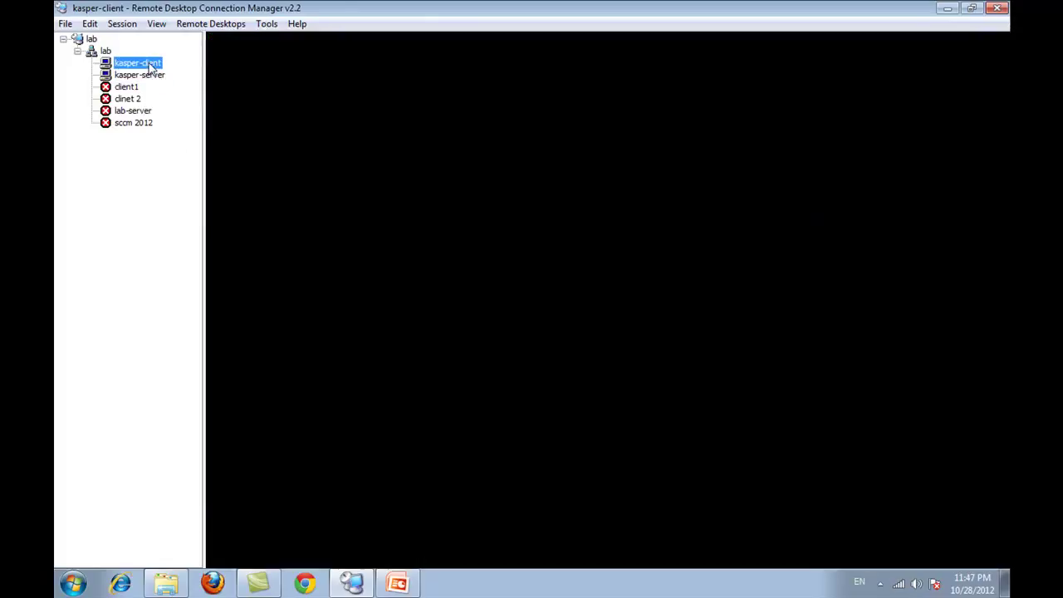
{"action": "left_click", "coordinate": [135, 76]}
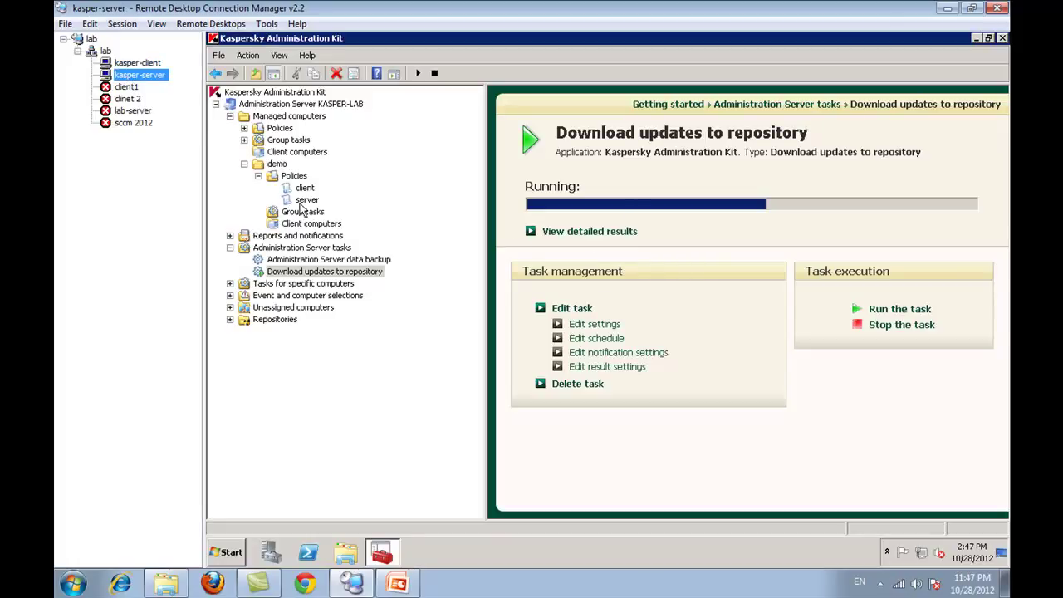
{"action": "left_click", "coordinate": [276, 164]}
{"action": "left_click", "coordinate": [302, 212]}
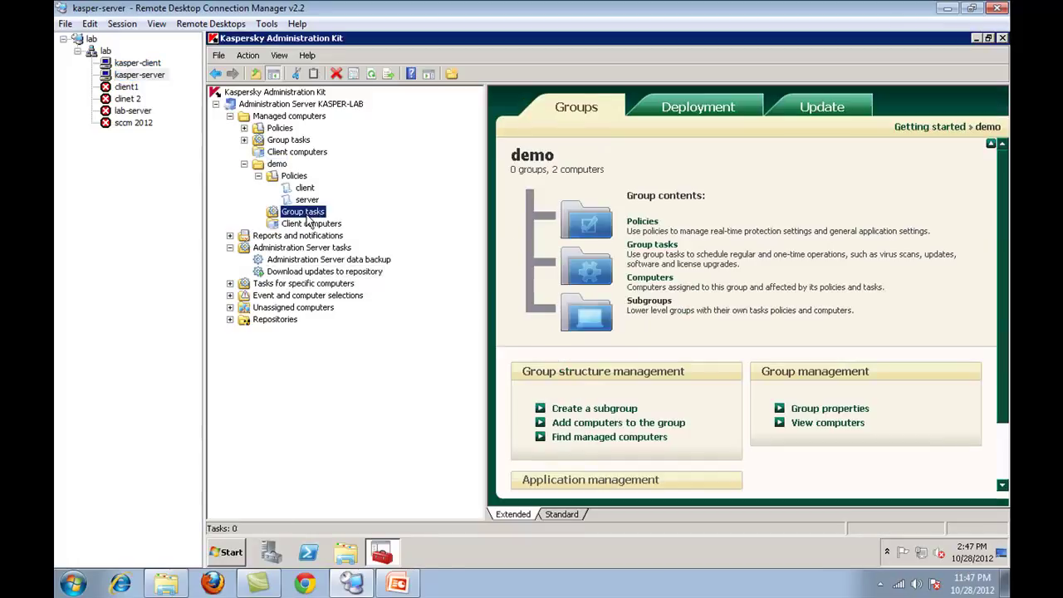
- Start a new demo group task named 'update client' using the Workstations MP4 Updater
{"action": "right_click", "coordinate": [307, 218]}
{"action": "mouse_move", "coordinate": [349, 222]}
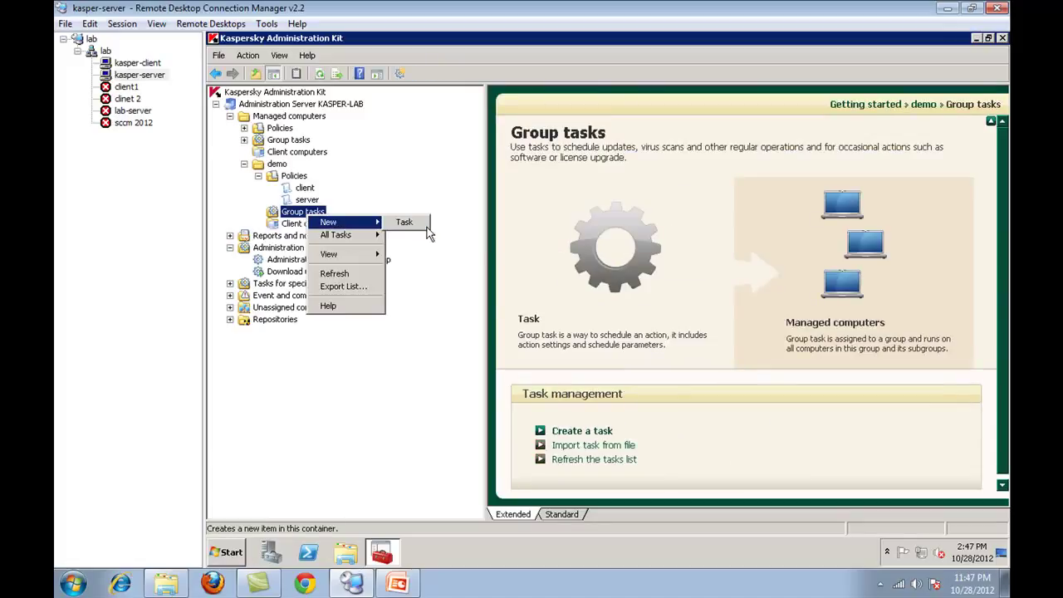
{"action": "left_click", "coordinate": [413, 232]}
{"action": "left_click", "coordinate": [430, 312]}
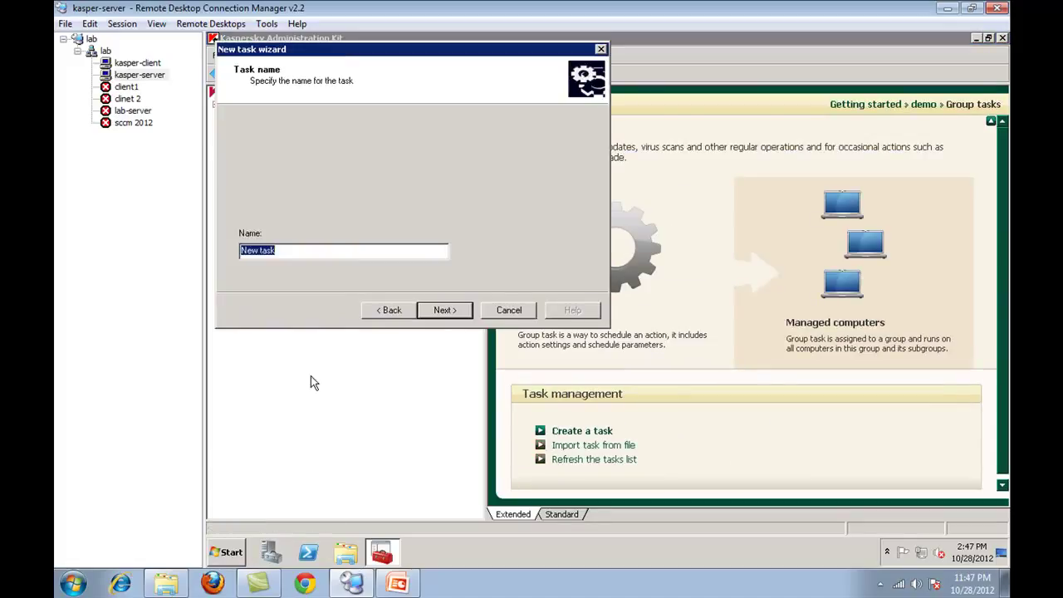
{"action": "type", "text": "update client"}
{"action": "left_click", "coordinate": [430, 311]}
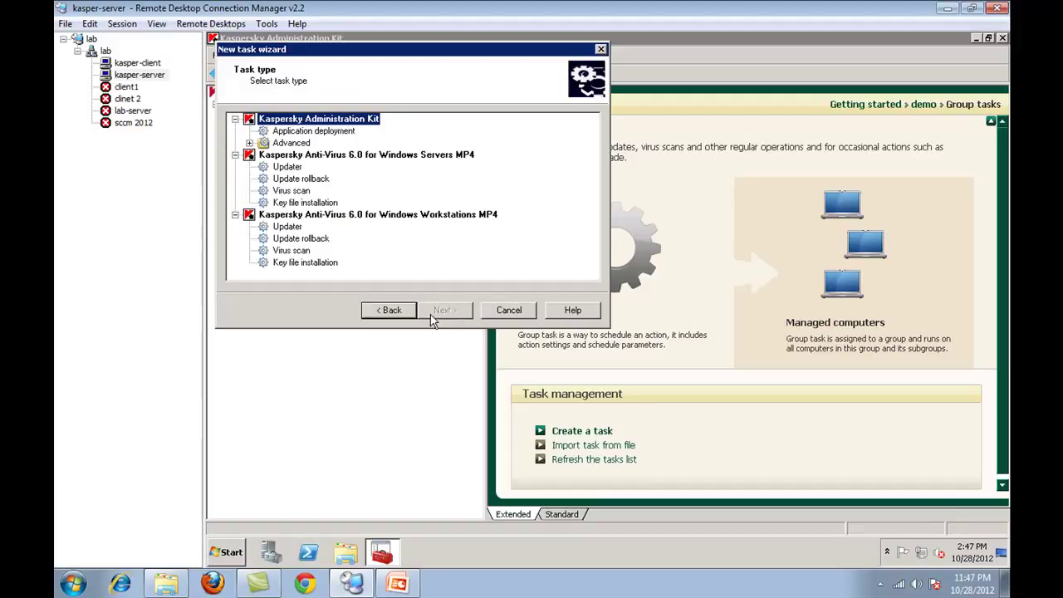
{"action": "left_click", "coordinate": [396, 215]}
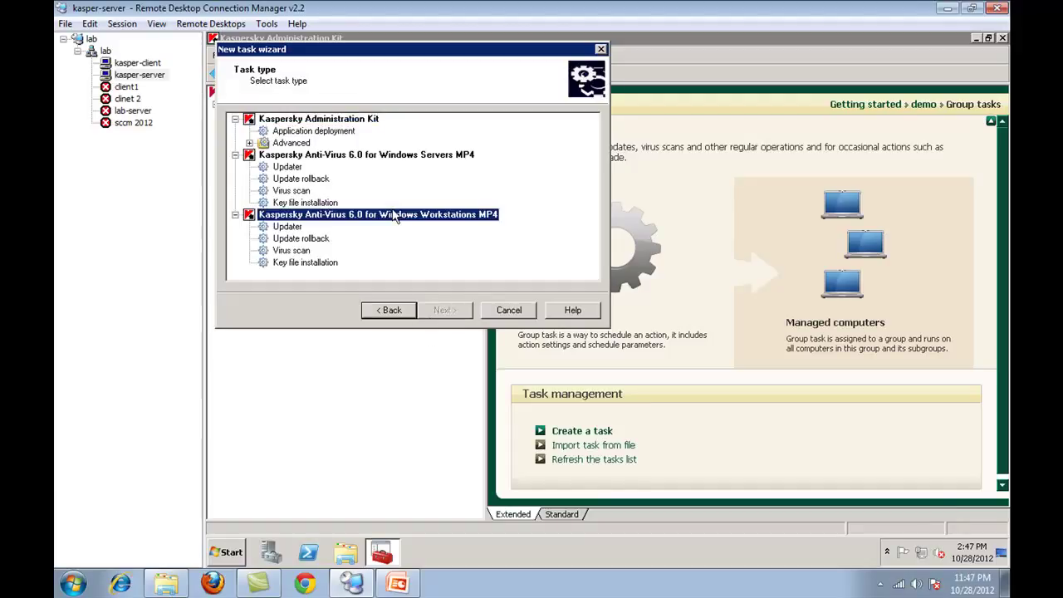
{"action": "left_click", "coordinate": [294, 229]}
{"action": "left_click", "coordinate": [449, 312]}
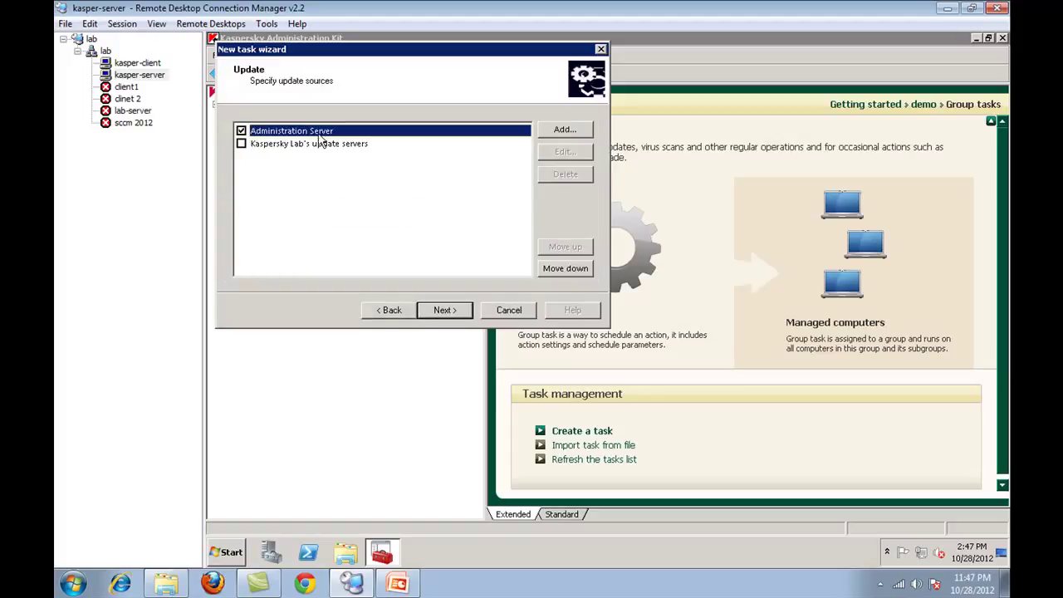
- Review the update sources without adding any, keeping Administration Server, and continue
{"action": "left_click", "coordinate": [564, 133]}
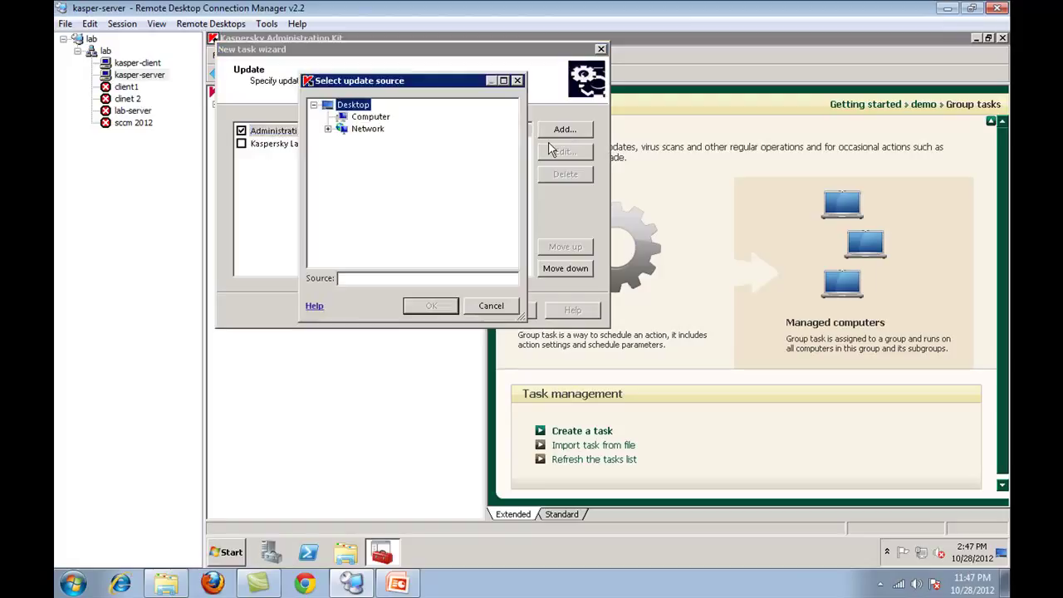
{"action": "left_click", "coordinate": [487, 307]}
{"action": "left_click", "coordinate": [300, 133]}
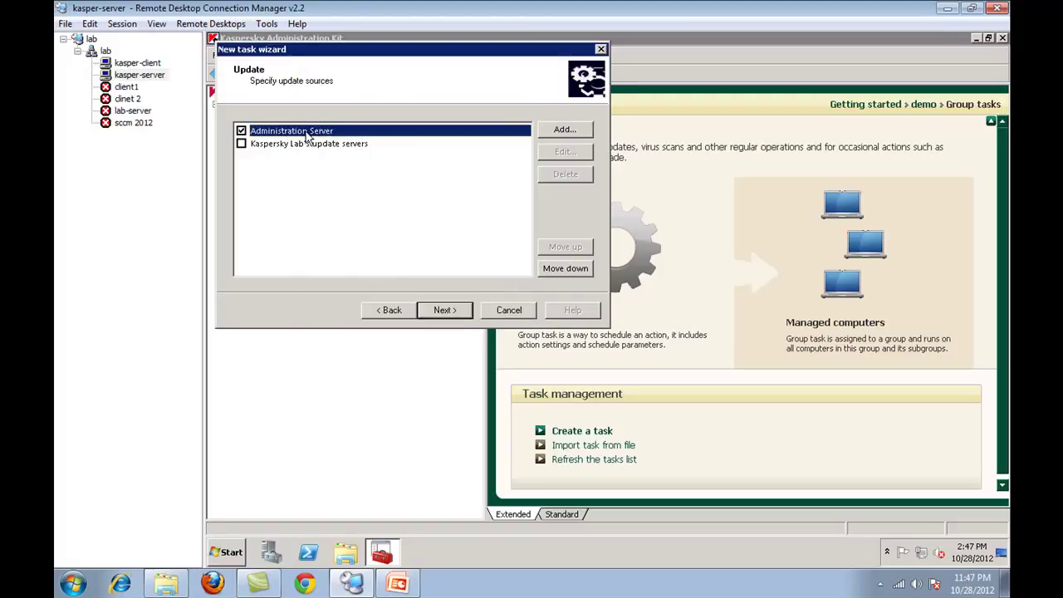
{"action": "left_click", "coordinate": [304, 147]}
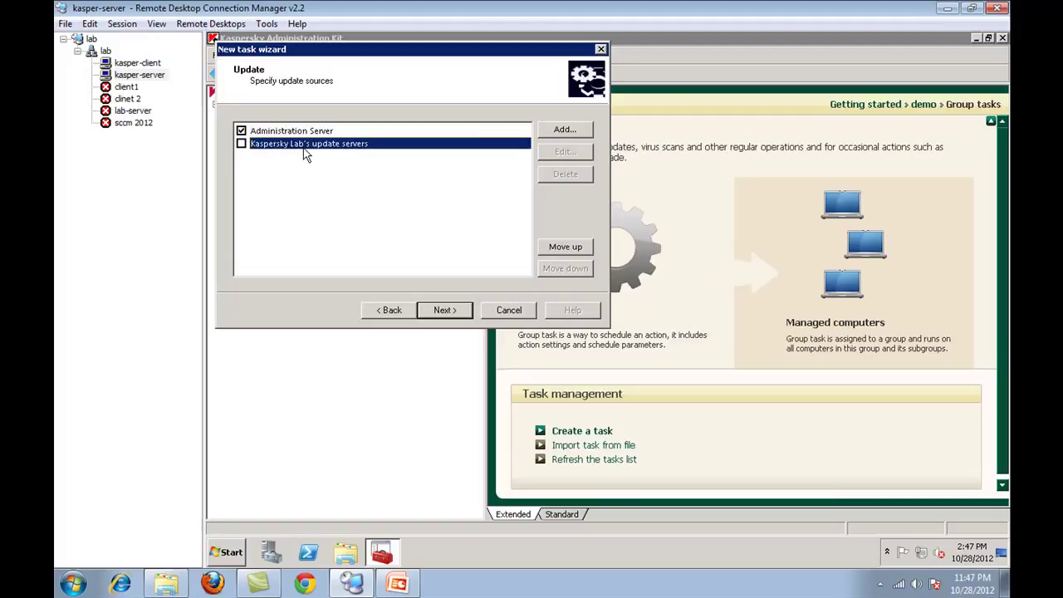
{"action": "left_click", "coordinate": [580, 132]}
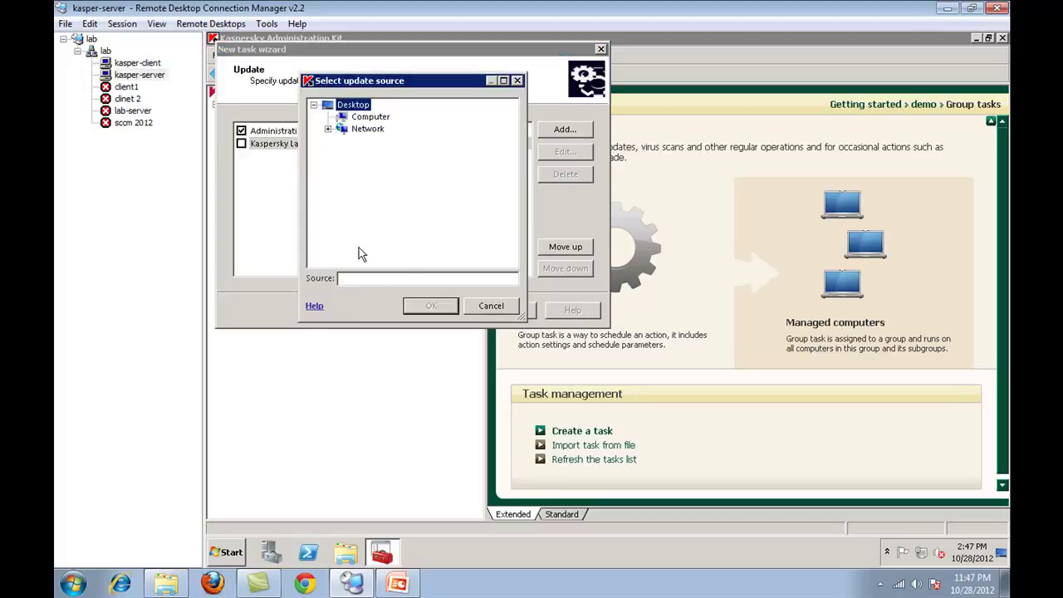
{"action": "left_click", "coordinate": [491, 305]}
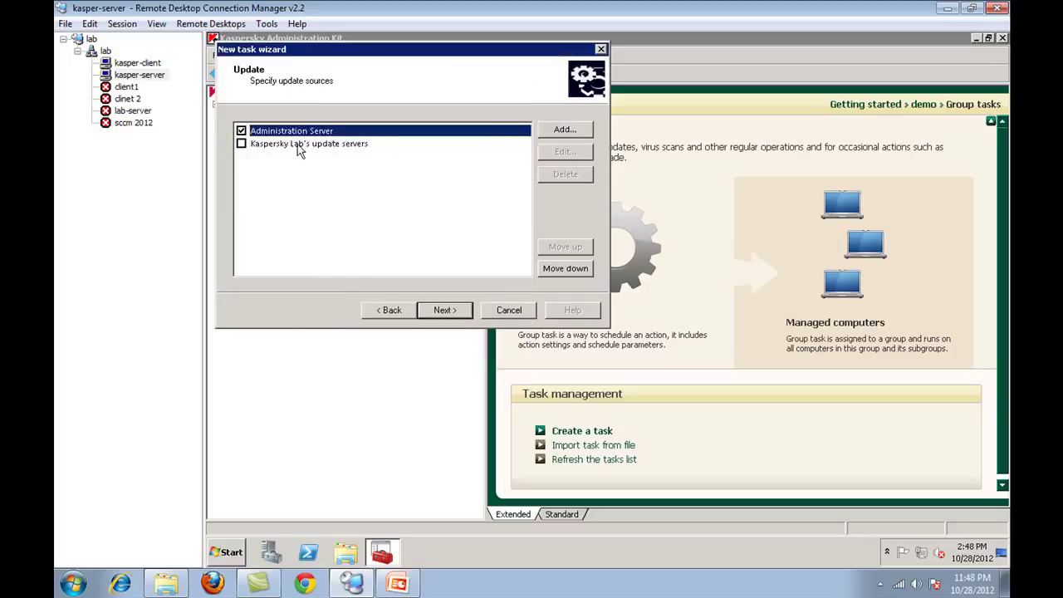
{"action": "left_click", "coordinate": [445, 310]}
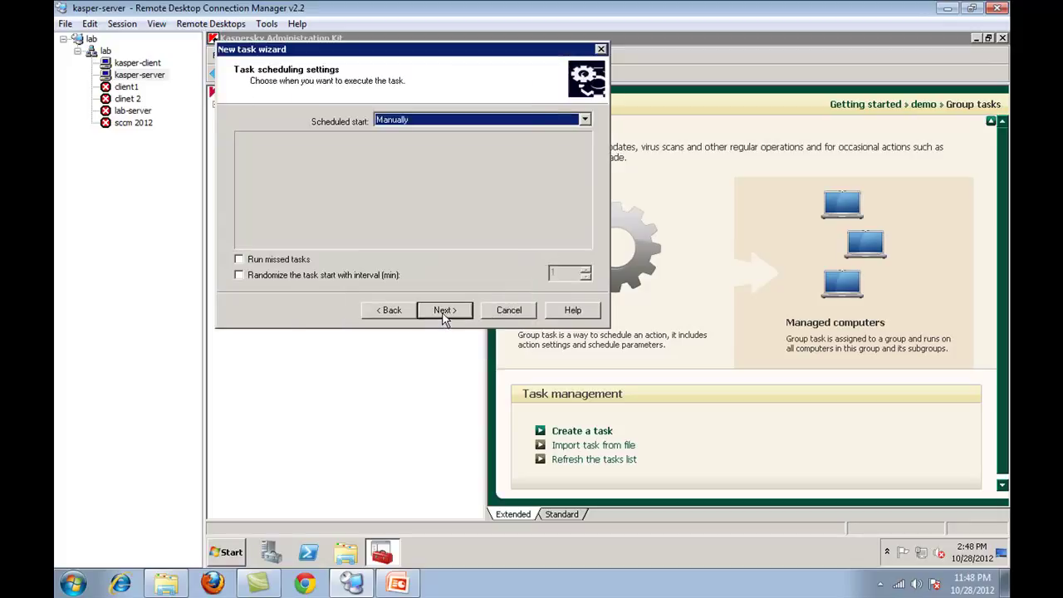
- Set the schedule to start when new updates are downloaded to the repository
{"action": "left_click", "coordinate": [395, 125]}
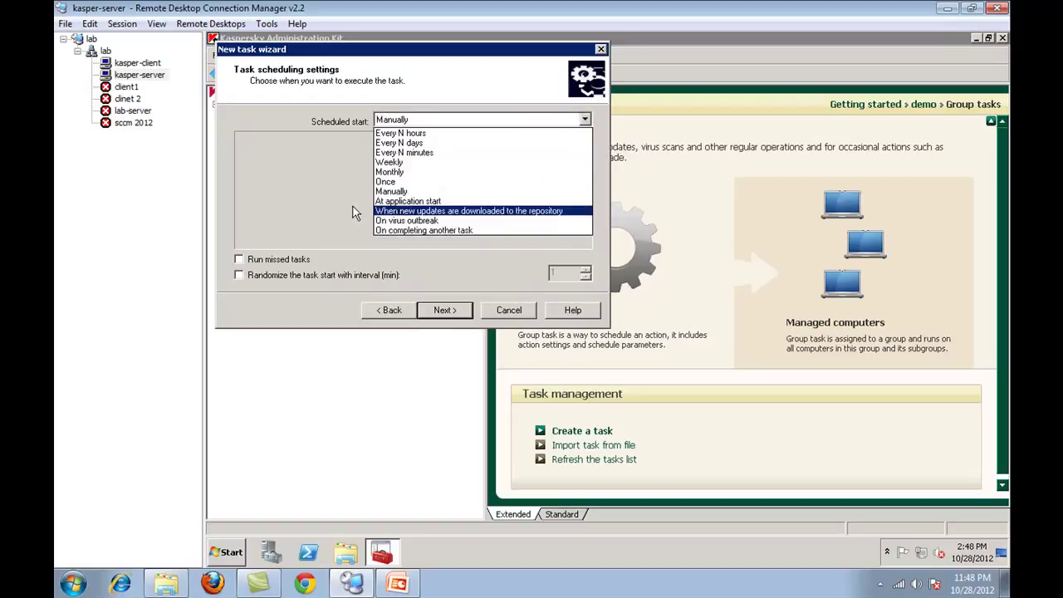
{"action": "left_click", "coordinate": [442, 133]}
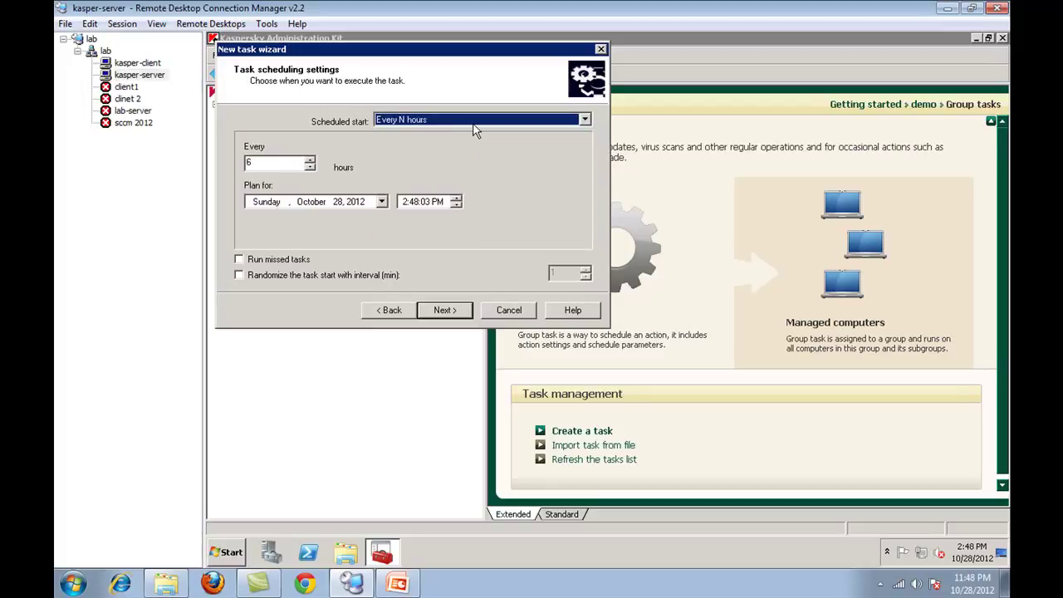
{"action": "left_click", "coordinate": [474, 124]}
{"action": "left_click", "coordinate": [461, 139]}
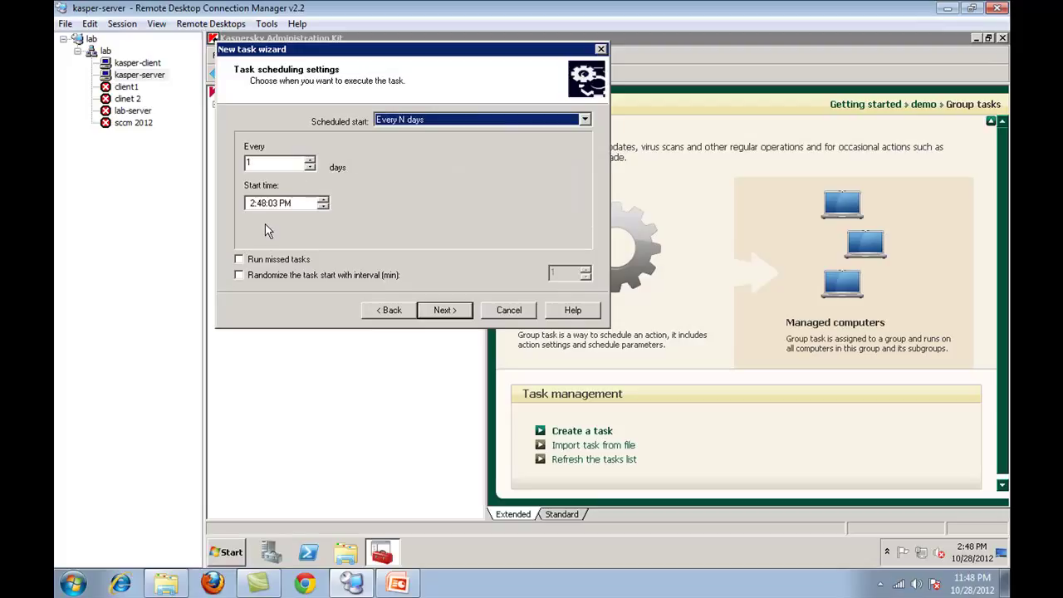
{"action": "left_click", "coordinate": [437, 121]}
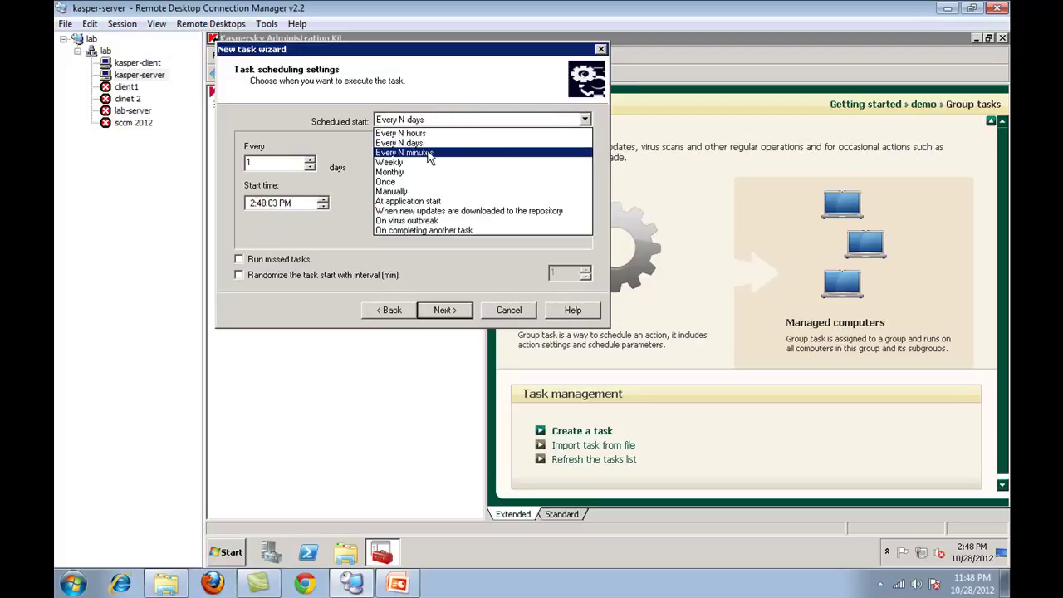
{"action": "left_click", "coordinate": [423, 153]}
{"action": "left_click", "coordinate": [433, 122]}
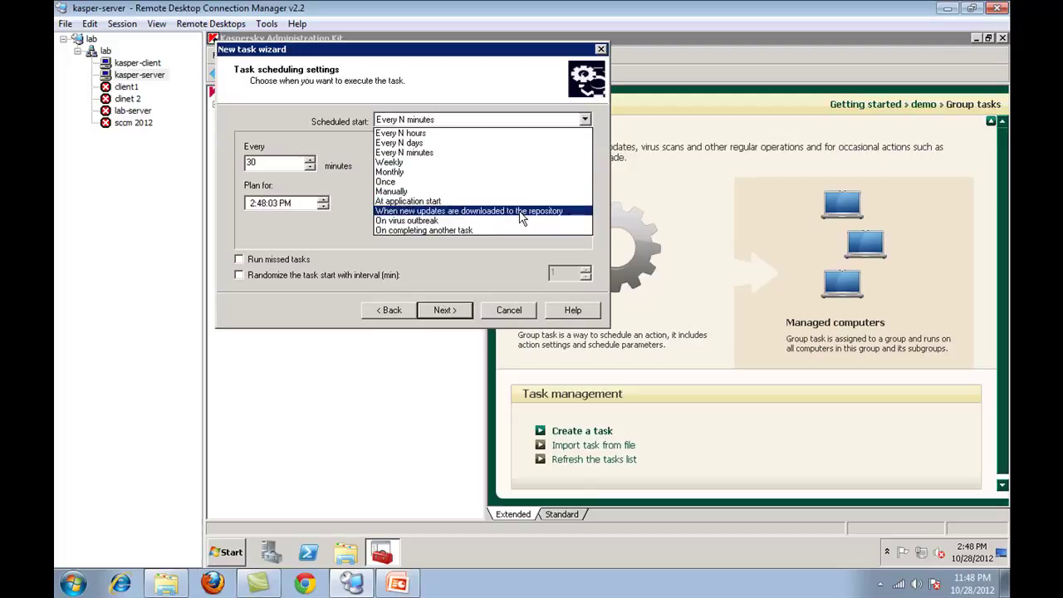
{"action": "left_click", "coordinate": [519, 211]}
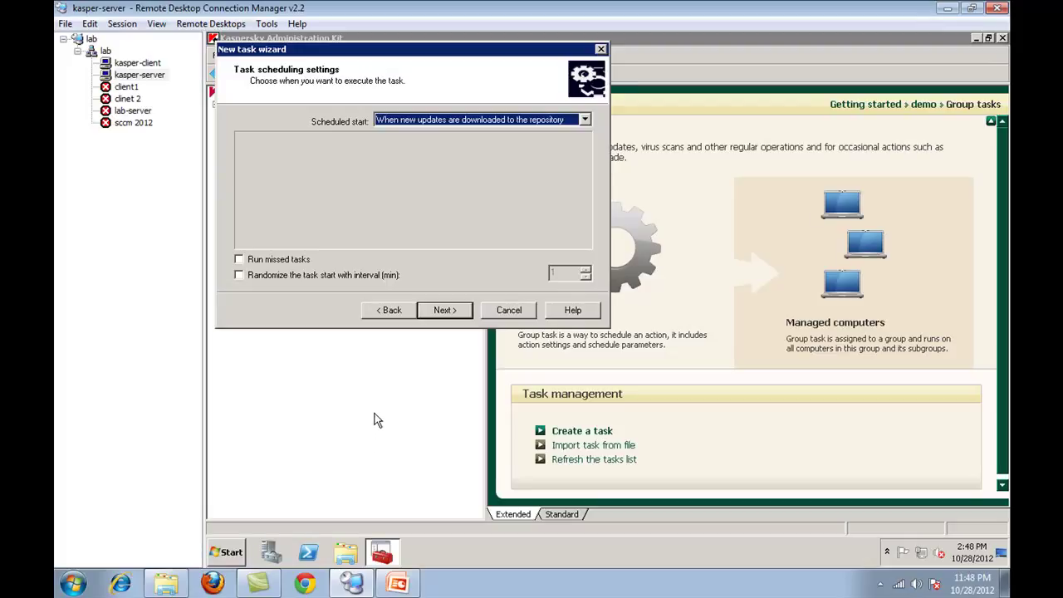
- Enable Run missed tasks and a randomized start interval, then finish the task
{"action": "left_click", "coordinate": [283, 264]}
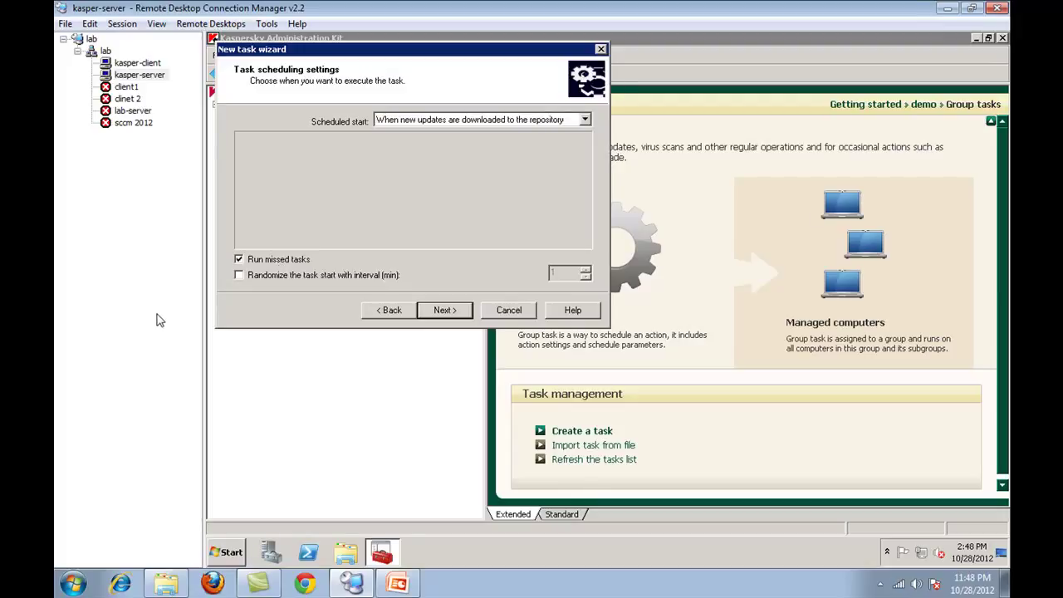
{"action": "left_click", "coordinate": [292, 278]}
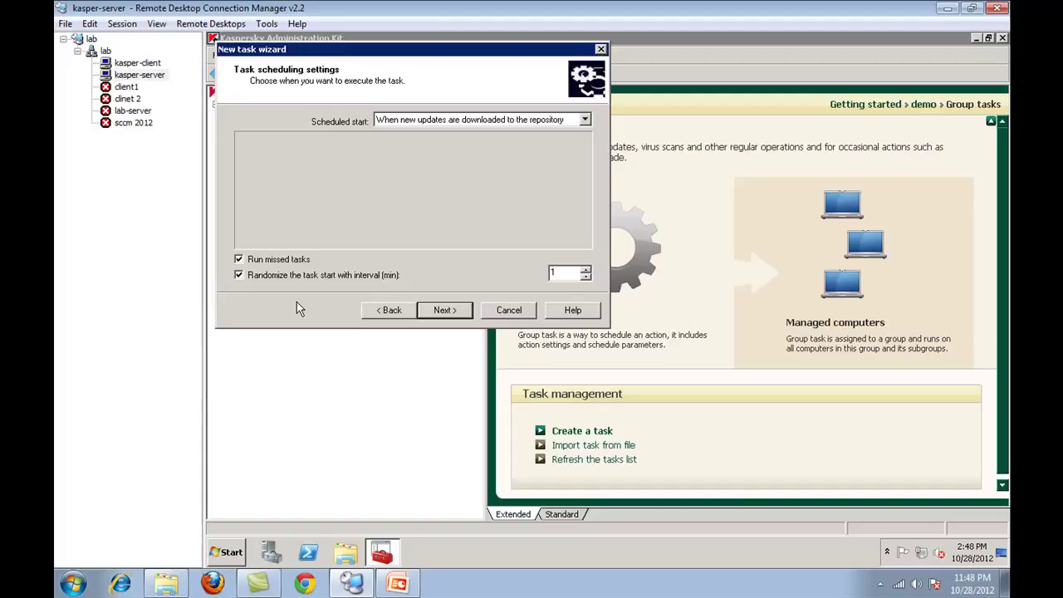
{"action": "left_click", "coordinate": [553, 274]}
{"action": "double_click", "coordinate": [562, 268]}
{"action": "left_click", "coordinate": [446, 309]}
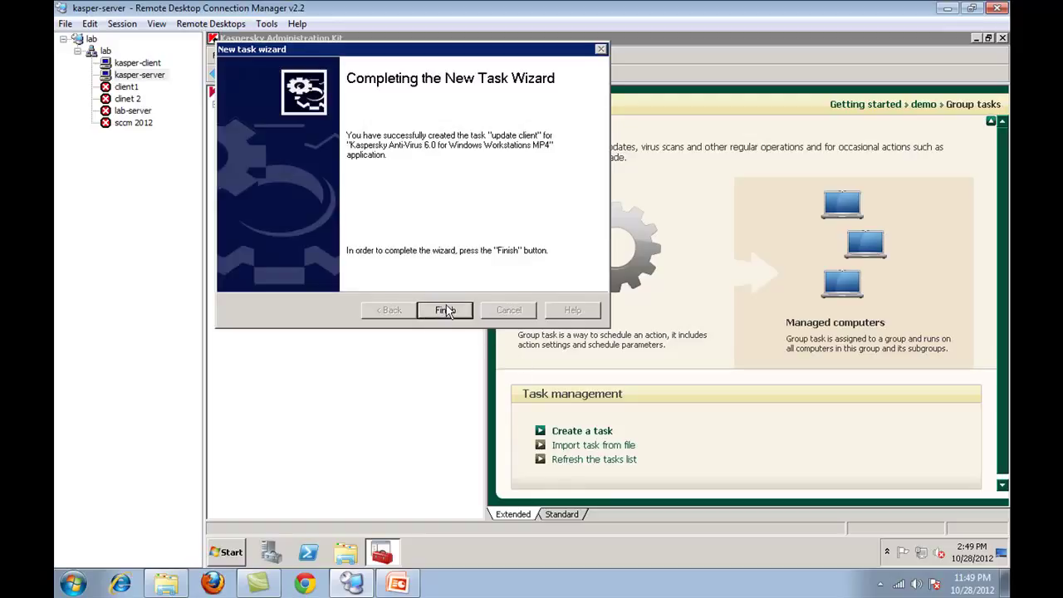
{"action": "left_click", "coordinate": [446, 310]}
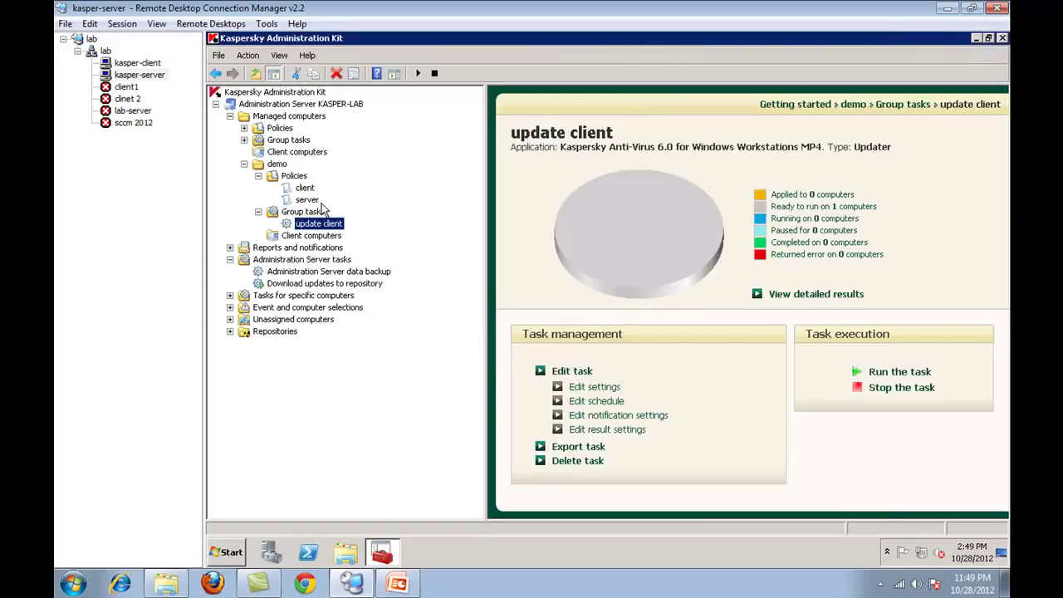
- Start a new demo group task named 'scan client' using Workstations MP4 Virus scan
{"action": "right_click", "coordinate": [310, 214]}
{"action": "mouse_move", "coordinate": [333, 222]}
{"action": "left_click", "coordinate": [390, 222]}
{"action": "left_click", "coordinate": [444, 310]}
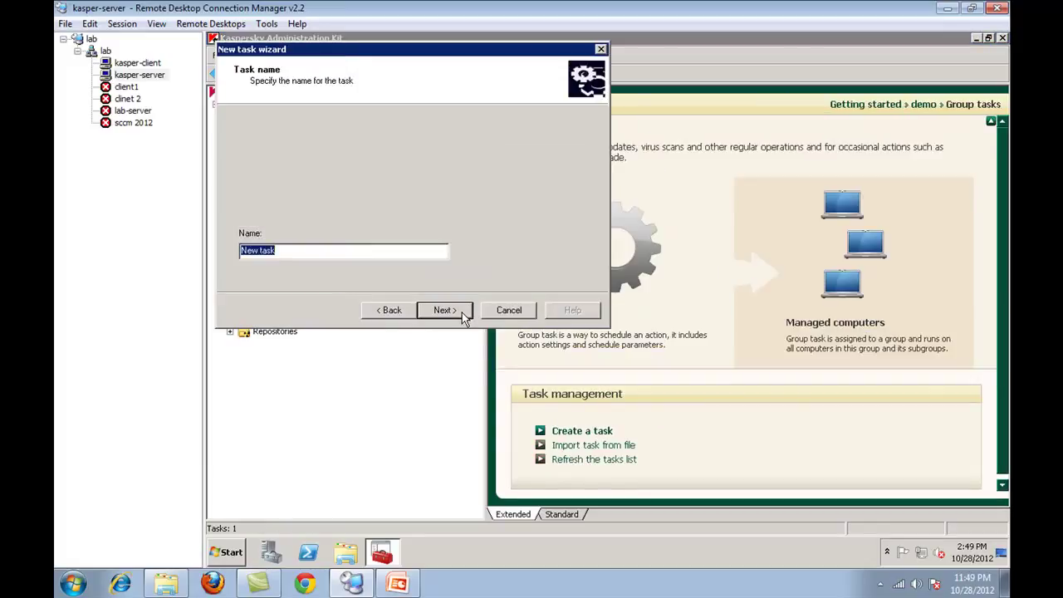
{"action": "type", "text": "scan client"}
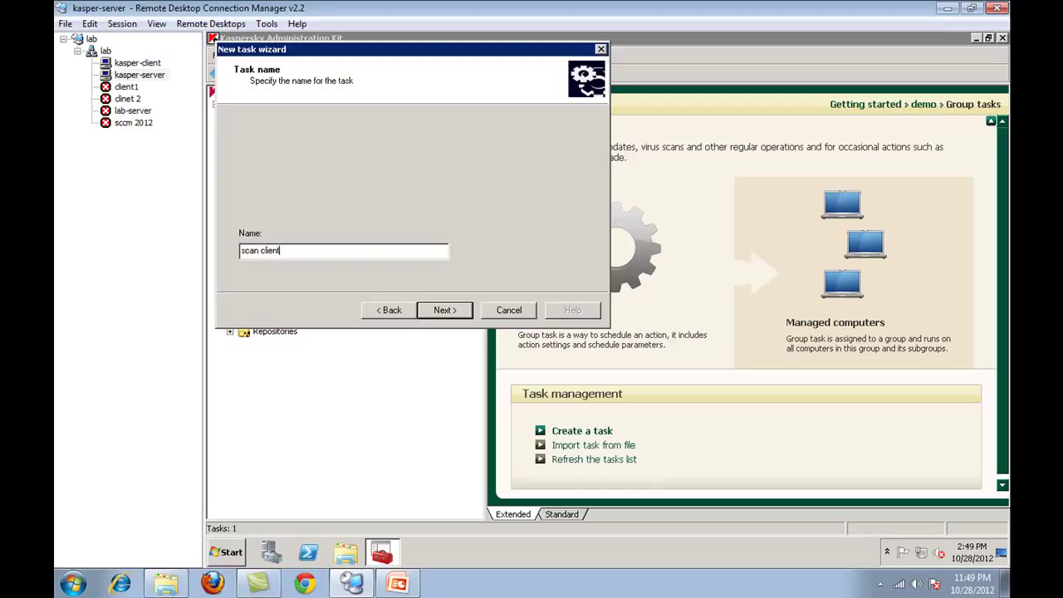
{"action": "left_click", "coordinate": [465, 309]}
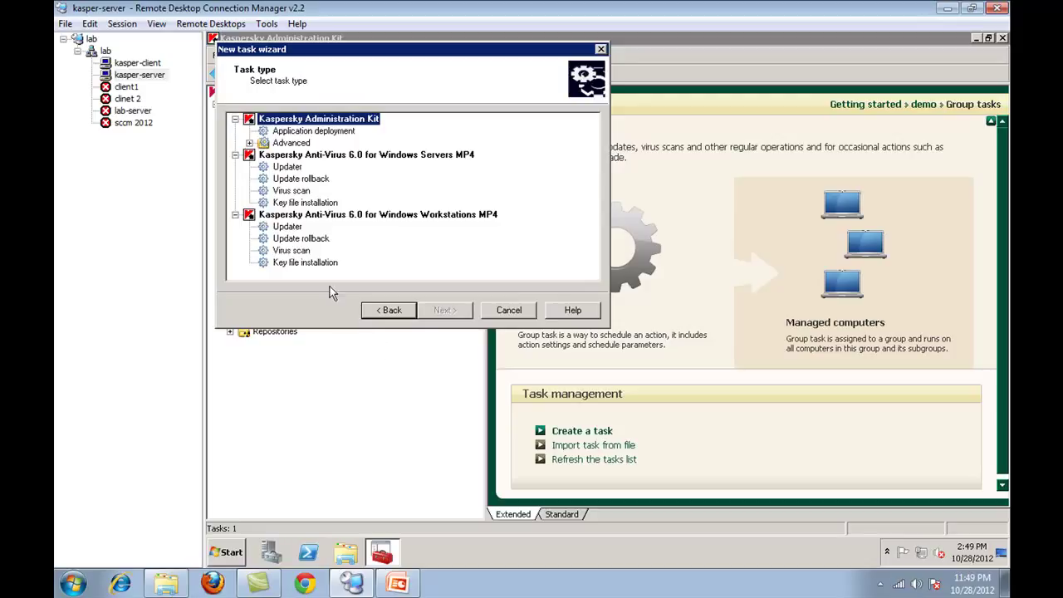
{"action": "left_click", "coordinate": [291, 251]}
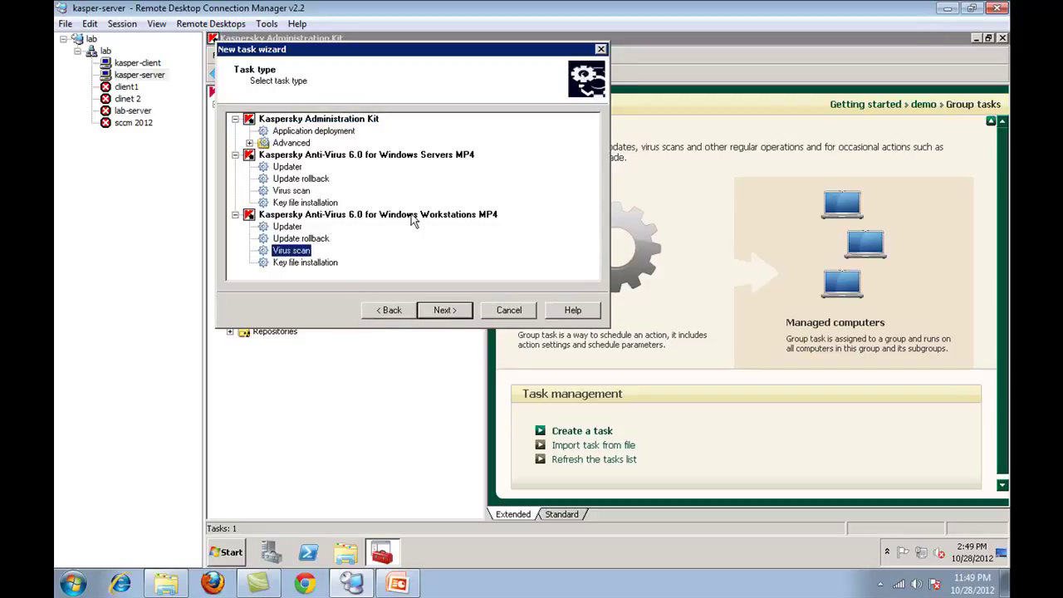
- Set the scan scope to memory, startup objects, hard and network drives, documents and mailboxes
{"action": "left_click", "coordinate": [451, 314]}
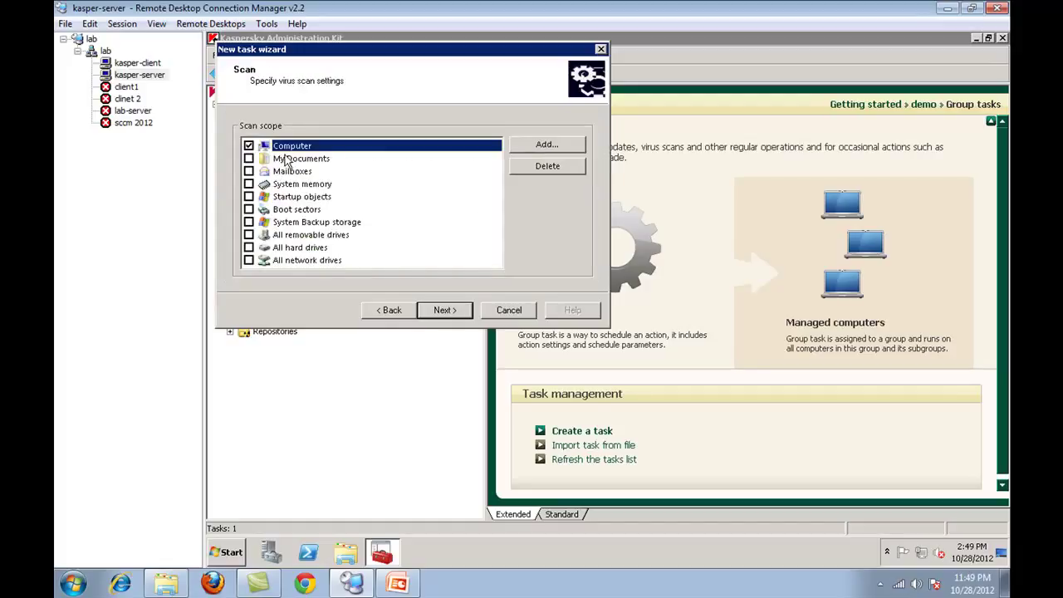
{"action": "left_click", "coordinate": [249, 184]}
{"action": "left_click", "coordinate": [248, 197]}
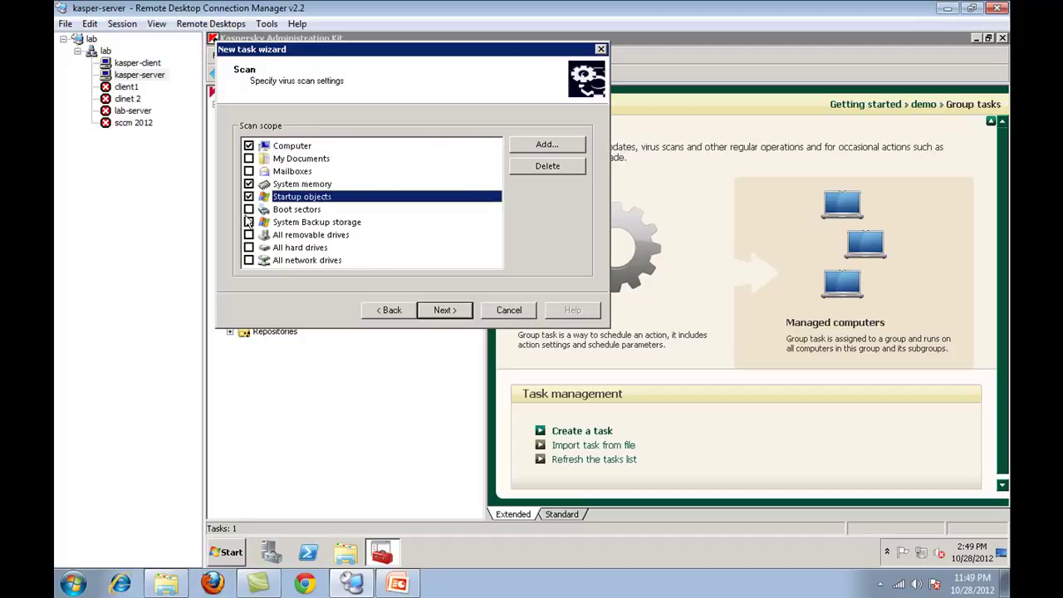
{"action": "left_click", "coordinate": [248, 209]}
{"action": "left_click", "coordinate": [249, 260]}
{"action": "left_click", "coordinate": [248, 247]}
{"action": "left_click", "coordinate": [249, 235]}
{"action": "left_click", "coordinate": [248, 235]}
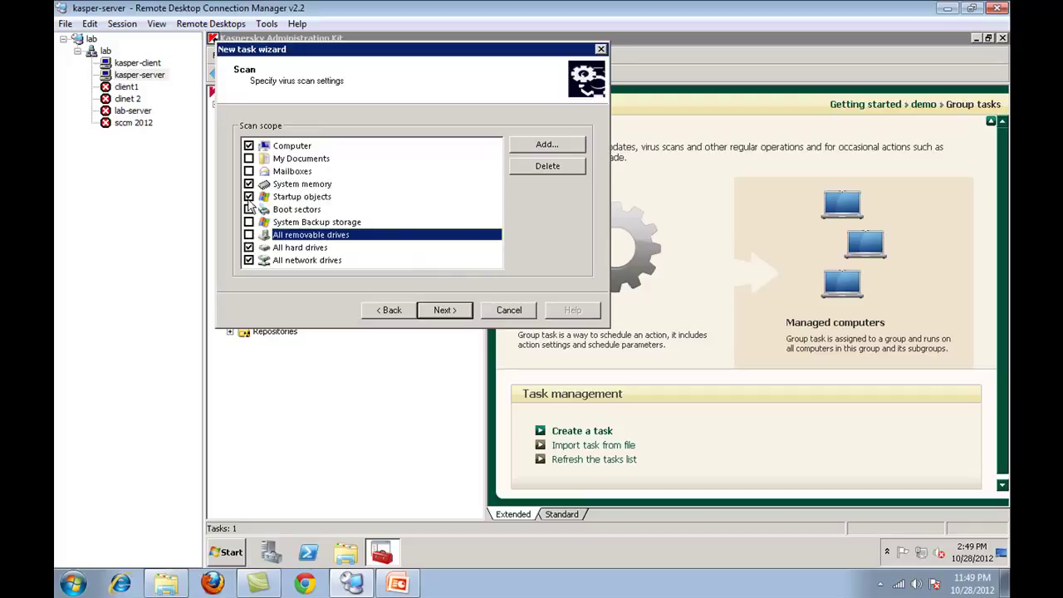
{"action": "left_click", "coordinate": [248, 158]}
{"action": "left_click", "coordinate": [248, 171]}
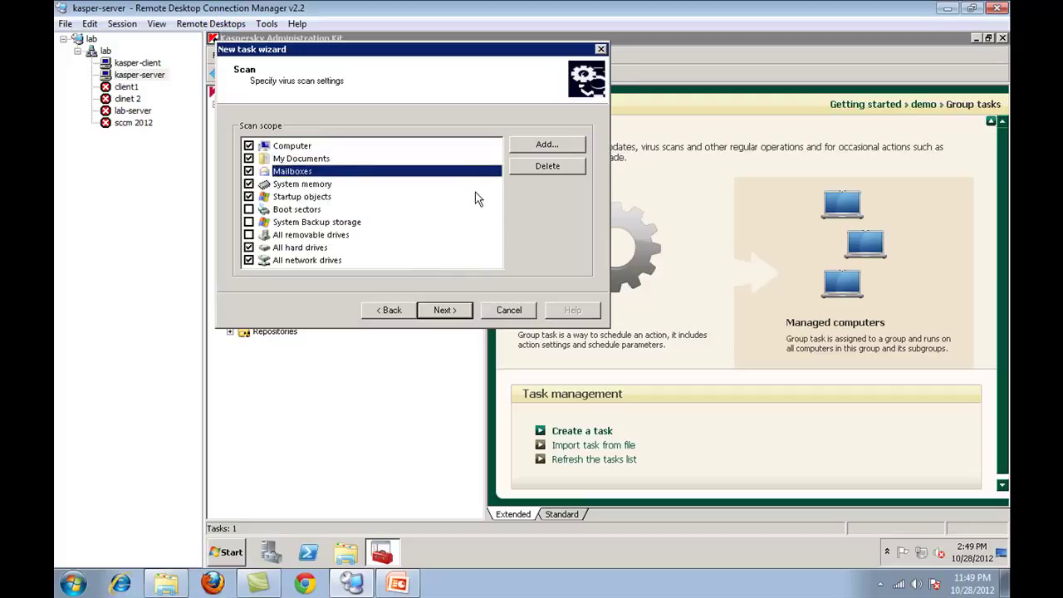
- Set the scan action to disinfect, else delete, without prompting
{"action": "left_click", "coordinate": [440, 310]}
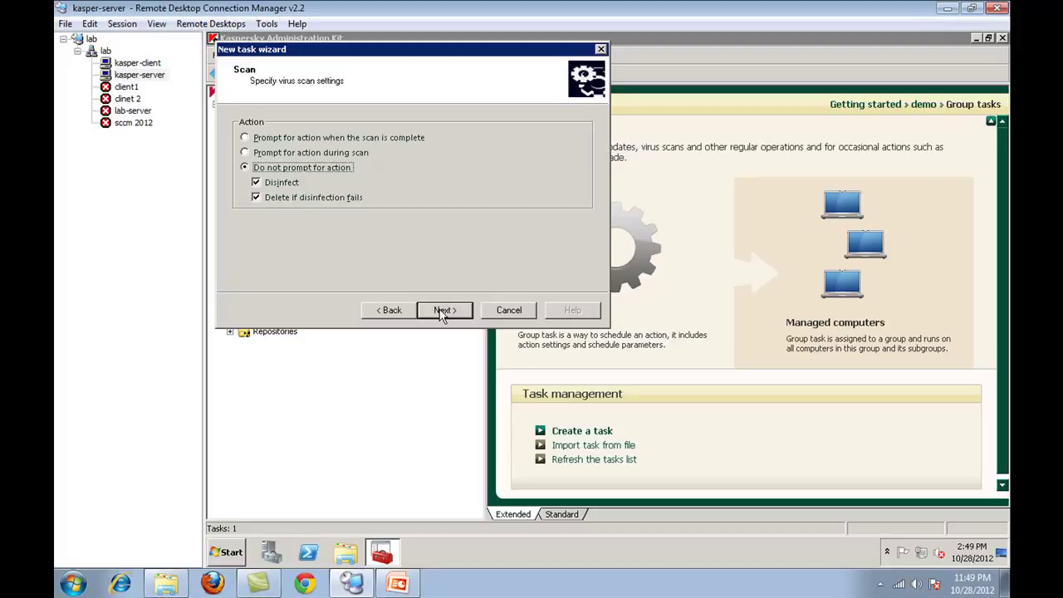
{"action": "left_click", "coordinate": [338, 139]}
{"action": "left_click", "coordinate": [328, 154]}
{"action": "left_click", "coordinate": [328, 167]}
- Schedule the scan client task to start monthly on day 7
{"action": "left_click", "coordinate": [448, 310]}
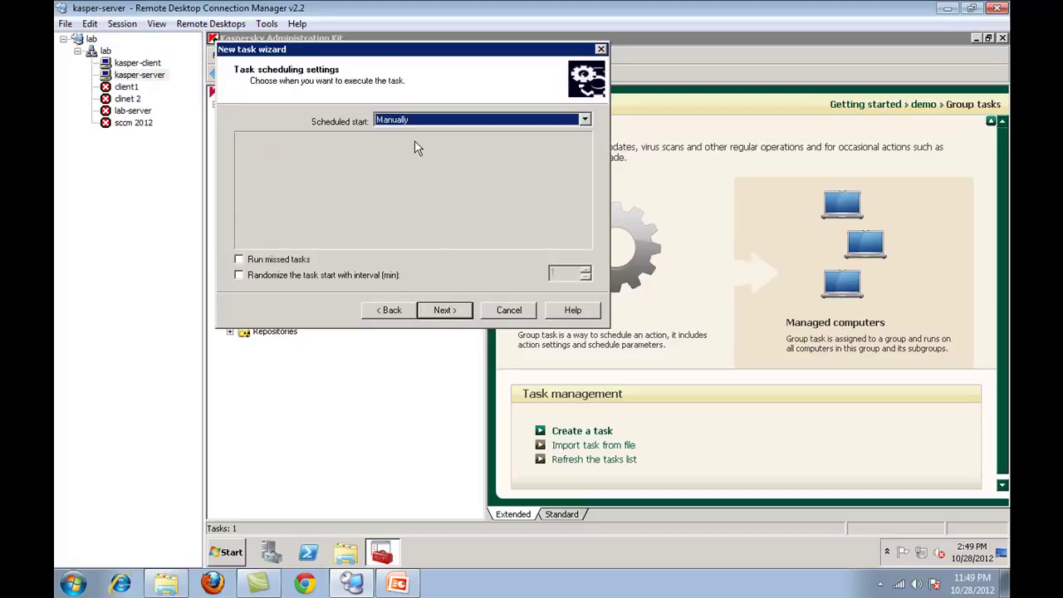
{"action": "left_click", "coordinate": [466, 123]}
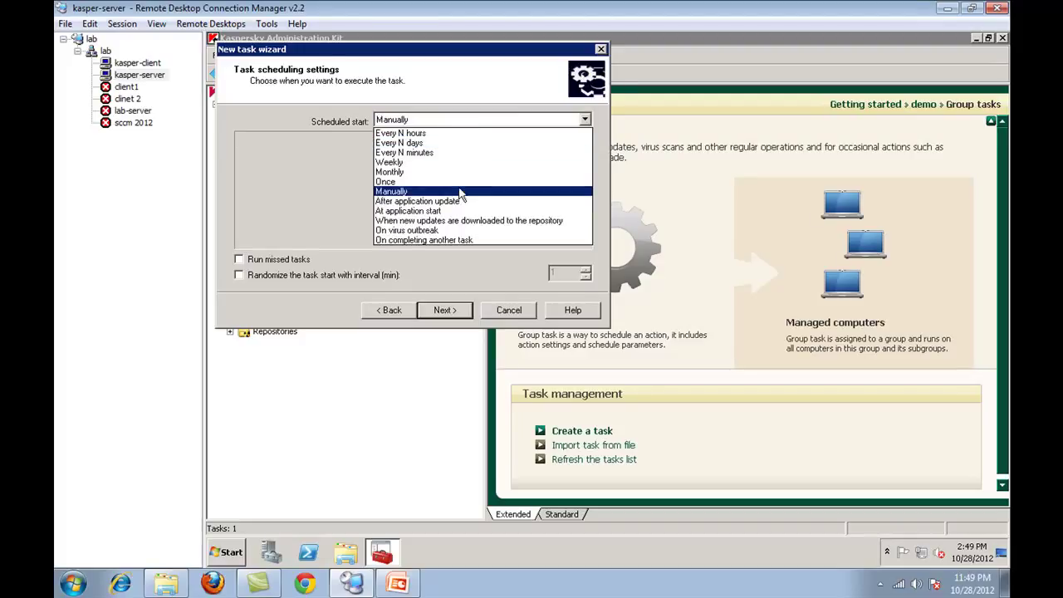
{"action": "left_click", "coordinate": [472, 221]}
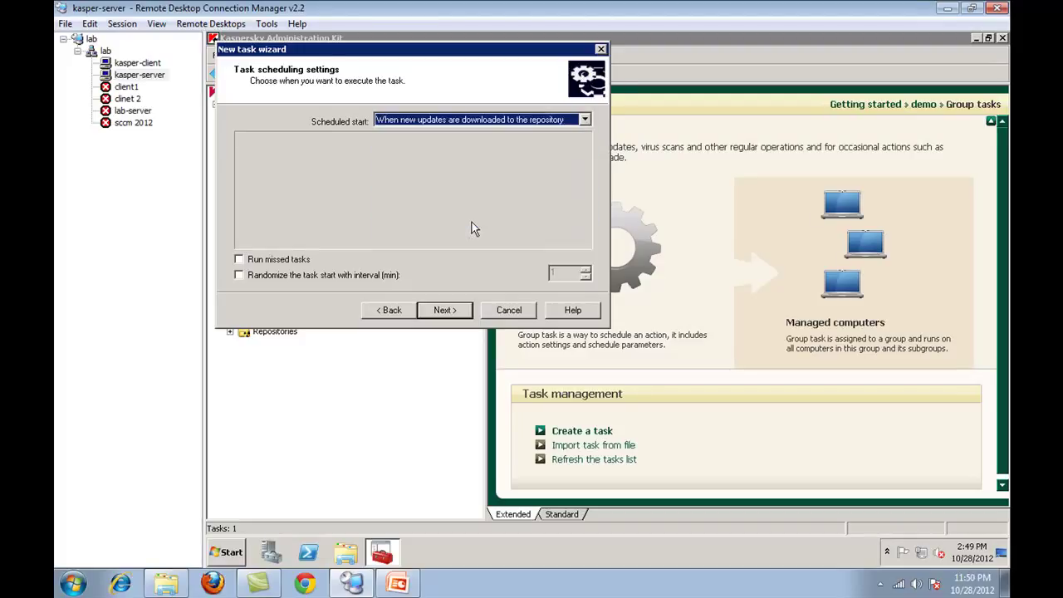
{"action": "left_click", "coordinate": [514, 121]}
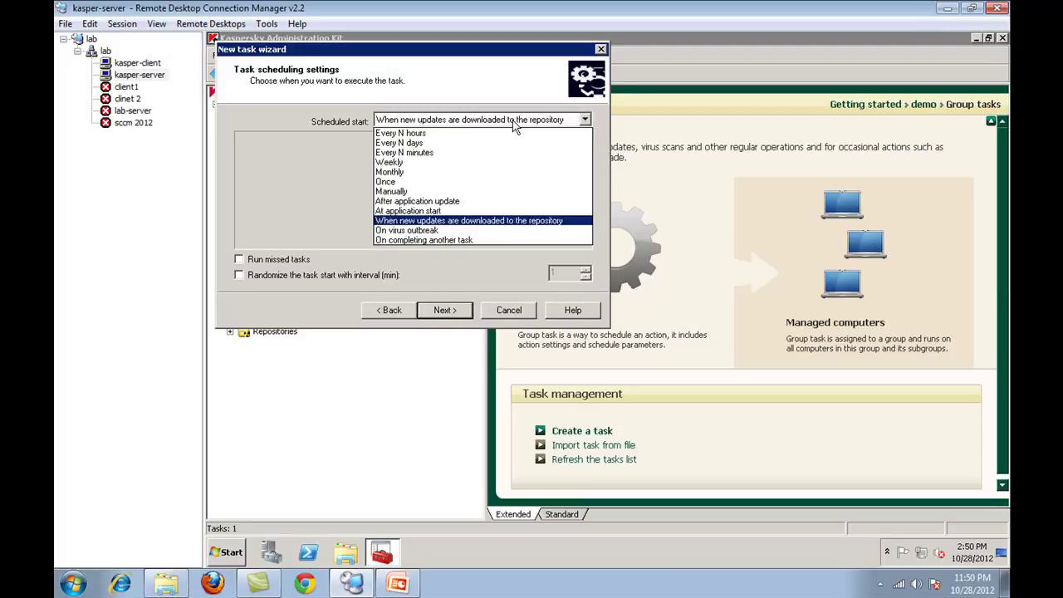
{"action": "left_click", "coordinate": [438, 146]}
{"action": "left_click", "coordinate": [458, 121]}
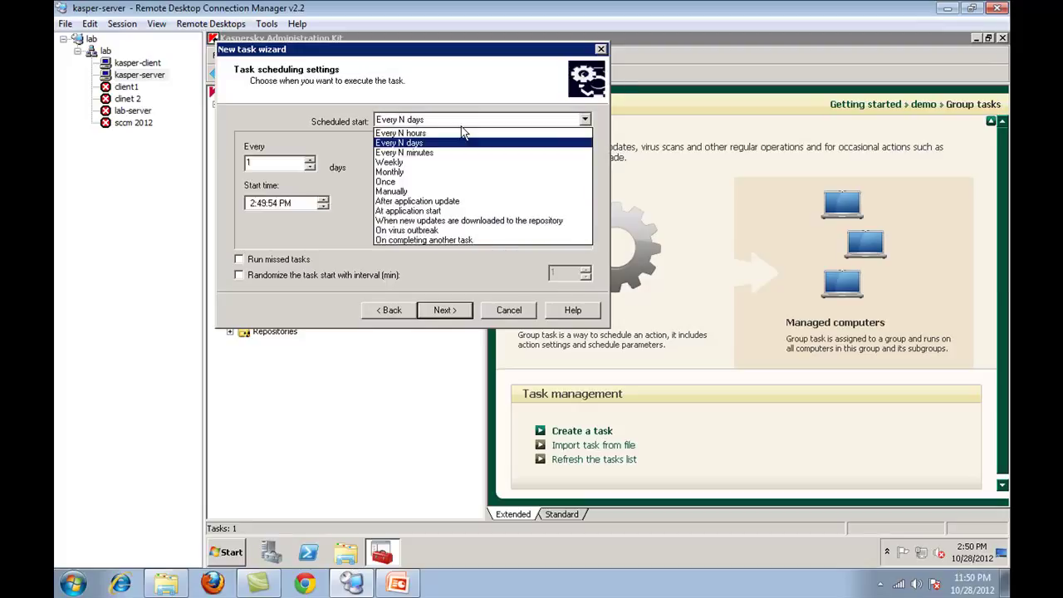
{"action": "left_click", "coordinate": [462, 172]}
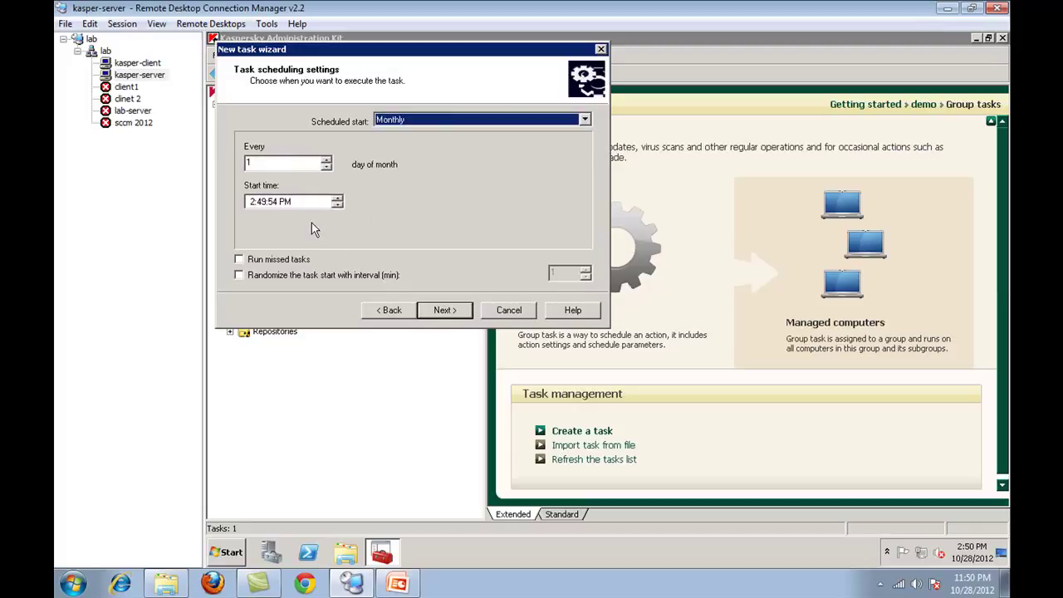
{"action": "left_click", "coordinate": [328, 160]}
{"action": "left_click", "coordinate": [328, 160]}
{"action": "left_click", "coordinate": [327, 160]}
{"action": "left_click", "coordinate": [327, 160]}
{"action": "left_click", "coordinate": [327, 167]}
{"action": "left_click", "coordinate": [252, 203]}
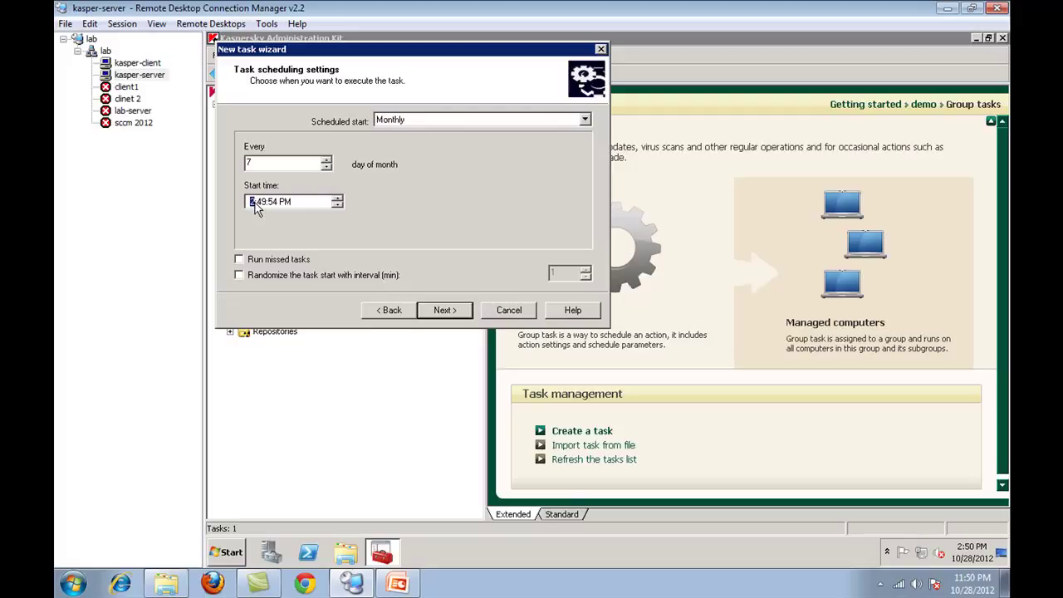
- Enable running missed tasks with a 10-minute randomized start, and finish the wizard
{"action": "left_click", "coordinate": [266, 259]}
{"action": "left_click", "coordinate": [280, 276]}
{"action": "left_click", "coordinate": [557, 273]}
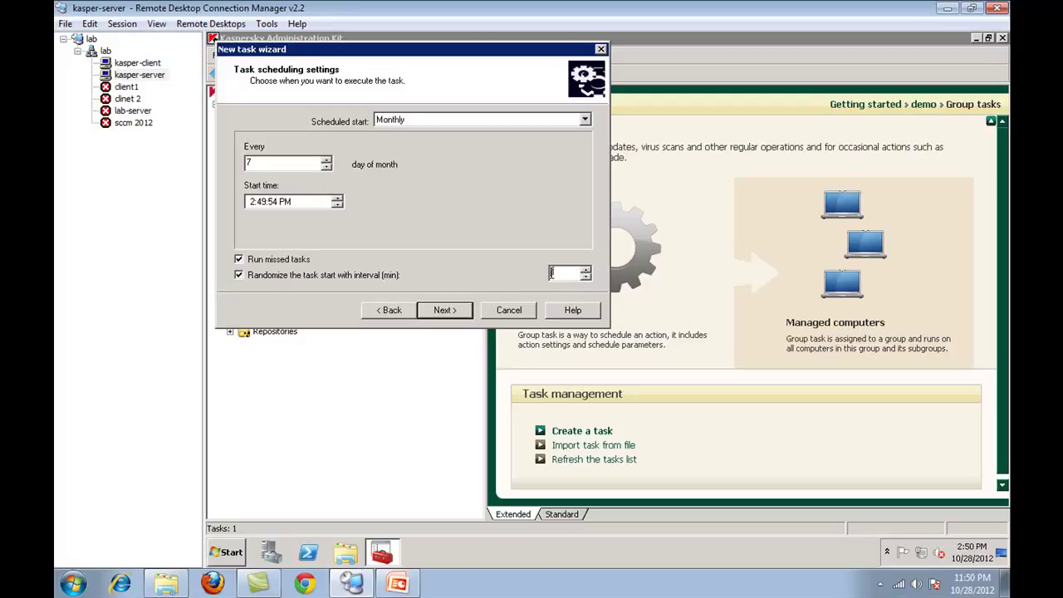
{"action": "type", "text": "0"}
{"action": "left_click", "coordinate": [456, 314]}
{"action": "left_click", "coordinate": [446, 310]}
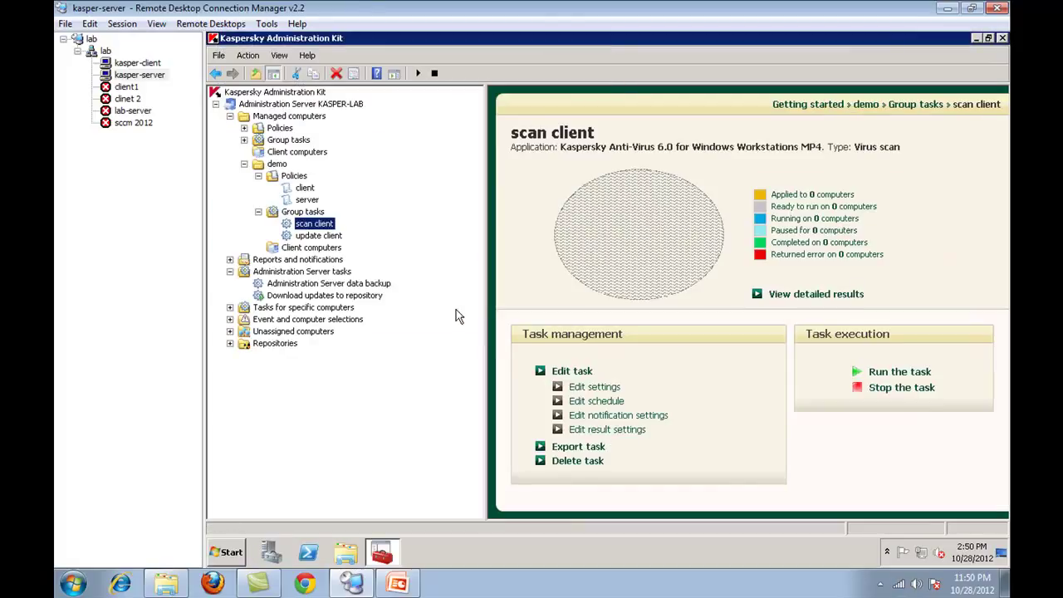
- Start a new group task named 'update server' of type Servers MP4 Updater
{"action": "left_click", "coordinate": [330, 237]}
{"action": "key", "text": "Up"}
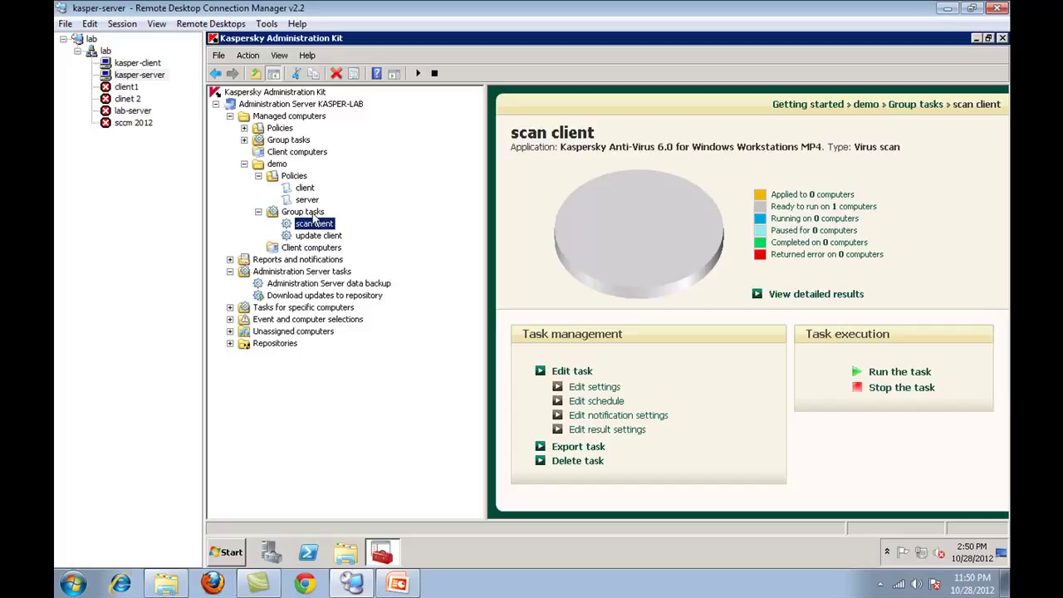
{"action": "right_click", "coordinate": [309, 213]}
{"action": "left_click", "coordinate": [387, 221]}
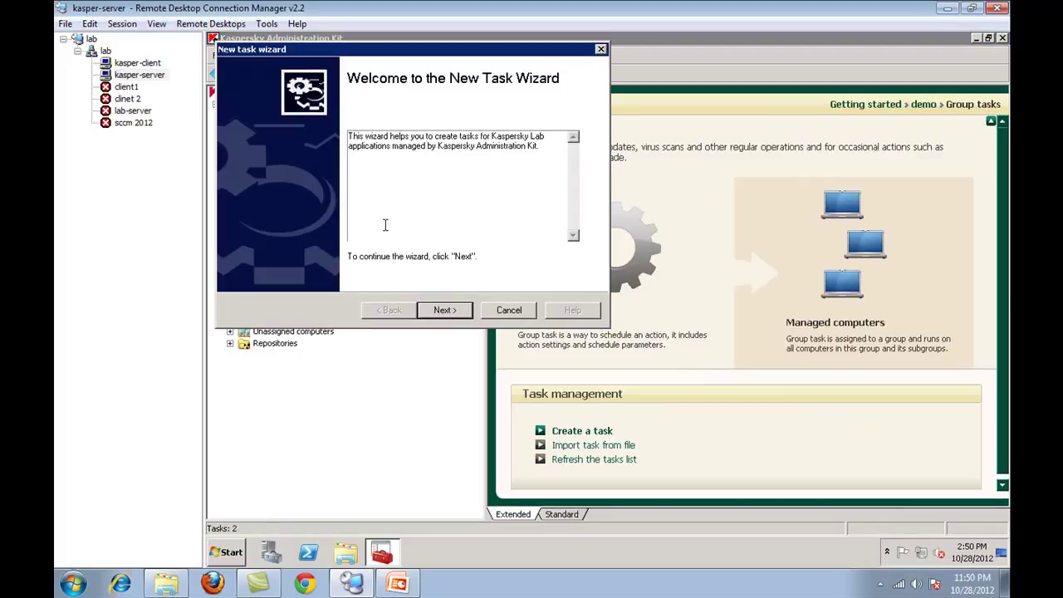
{"action": "left_click", "coordinate": [444, 310]}
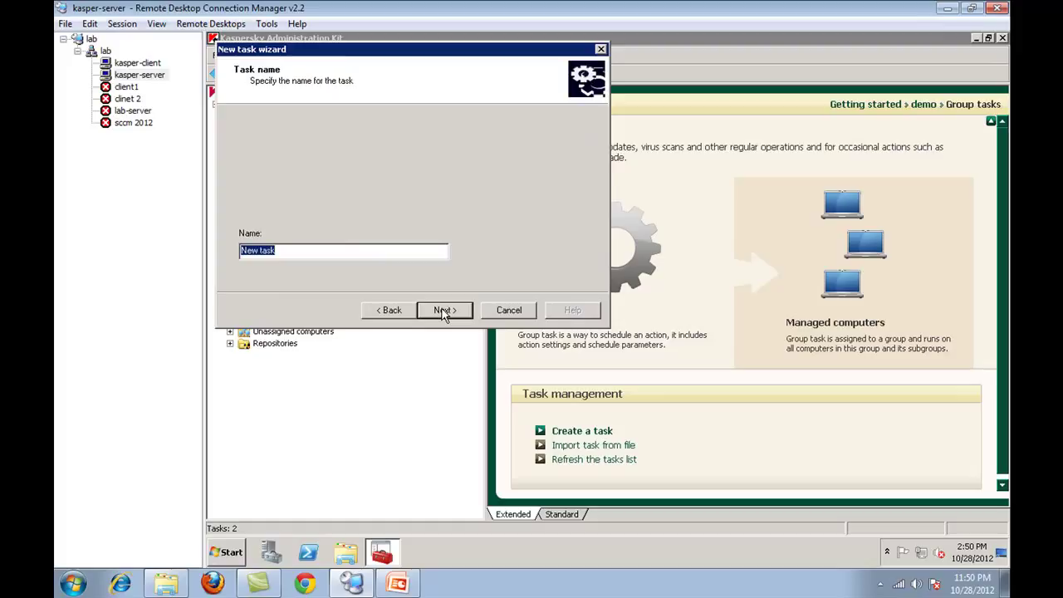
{"action": "type", "text": "update server"}
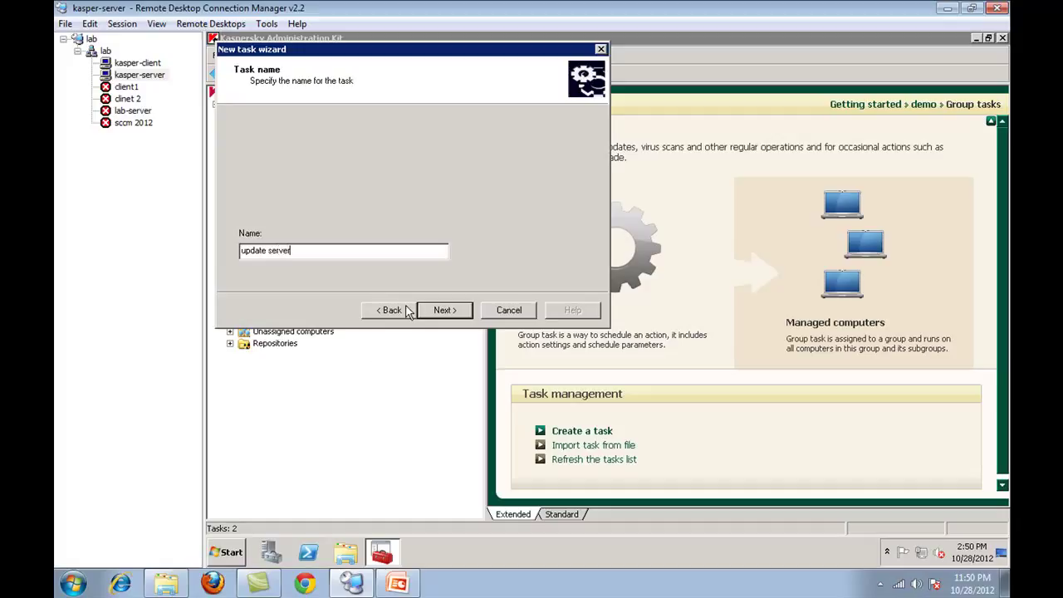
{"action": "left_click", "coordinate": [449, 319]}
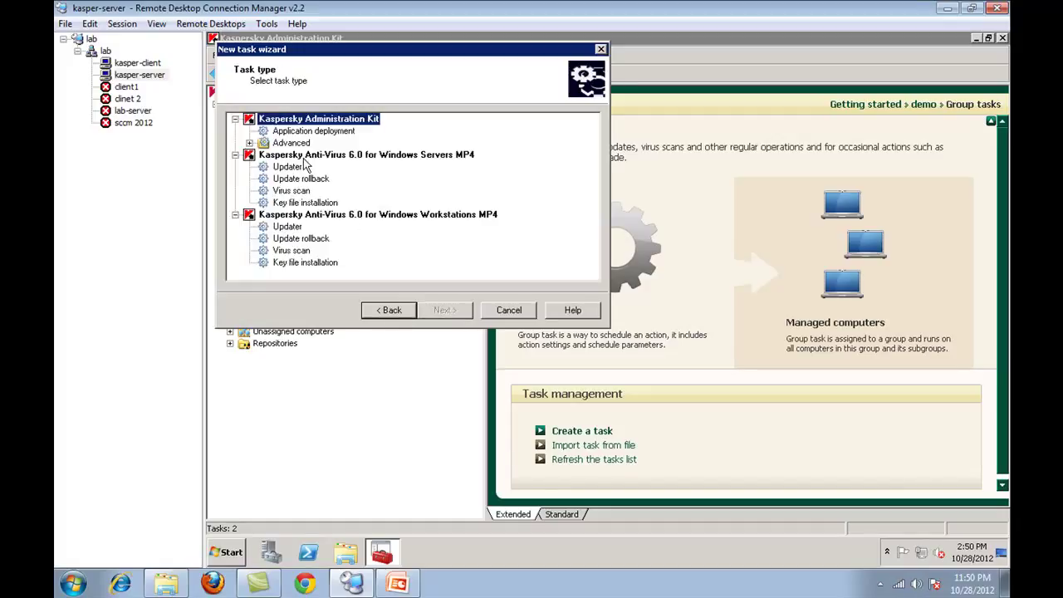
{"action": "left_click", "coordinate": [289, 169]}
- Schedule it to start when new updates are downloaded, with missed runs and randomized start
{"action": "left_click", "coordinate": [440, 314]}
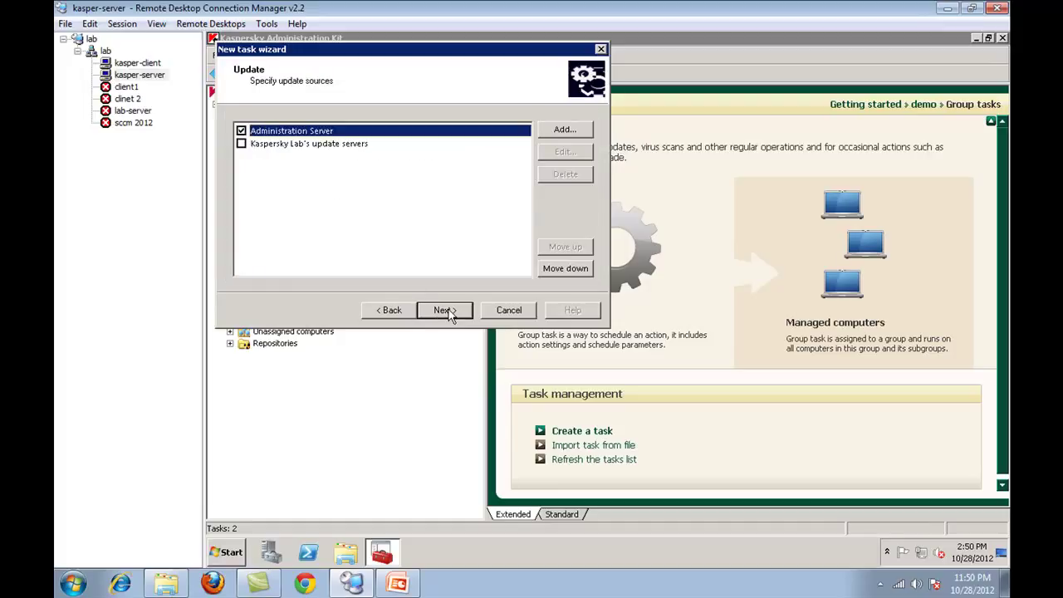
{"action": "left_click", "coordinate": [441, 310]}
{"action": "left_click", "coordinate": [452, 123]}
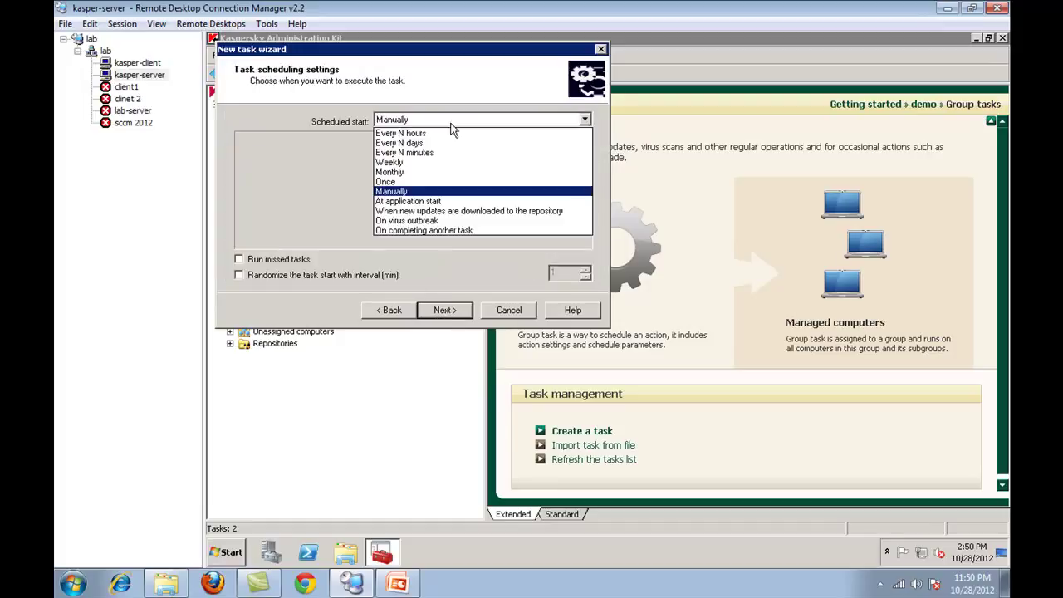
{"action": "left_click", "coordinate": [440, 212]}
{"action": "left_click", "coordinate": [312, 259]}
{"action": "left_click", "coordinate": [320, 276]}
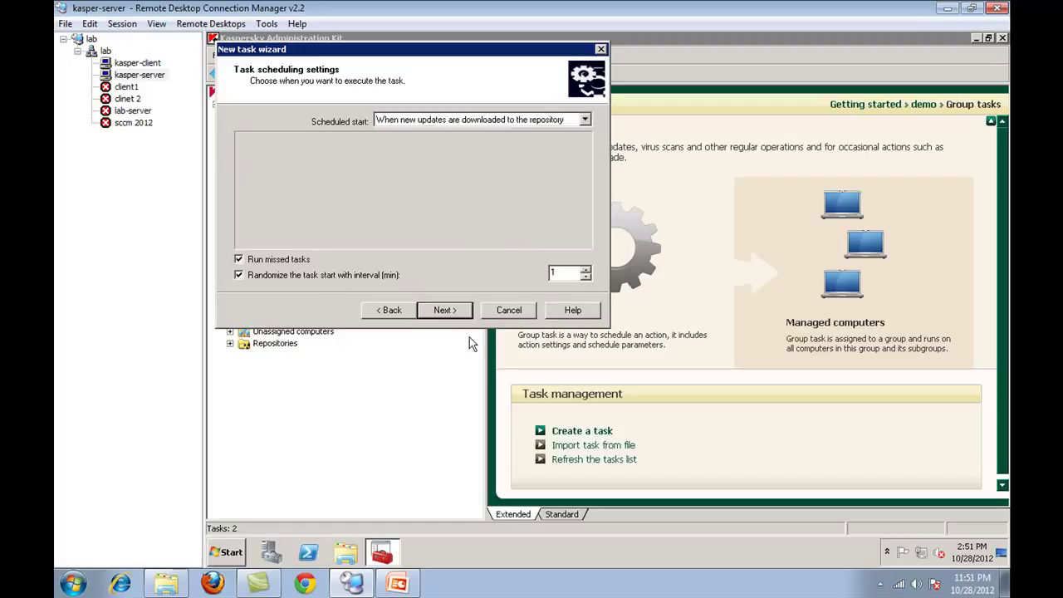
{"action": "left_click", "coordinate": [446, 310]}
{"action": "left_click", "coordinate": [447, 310]}
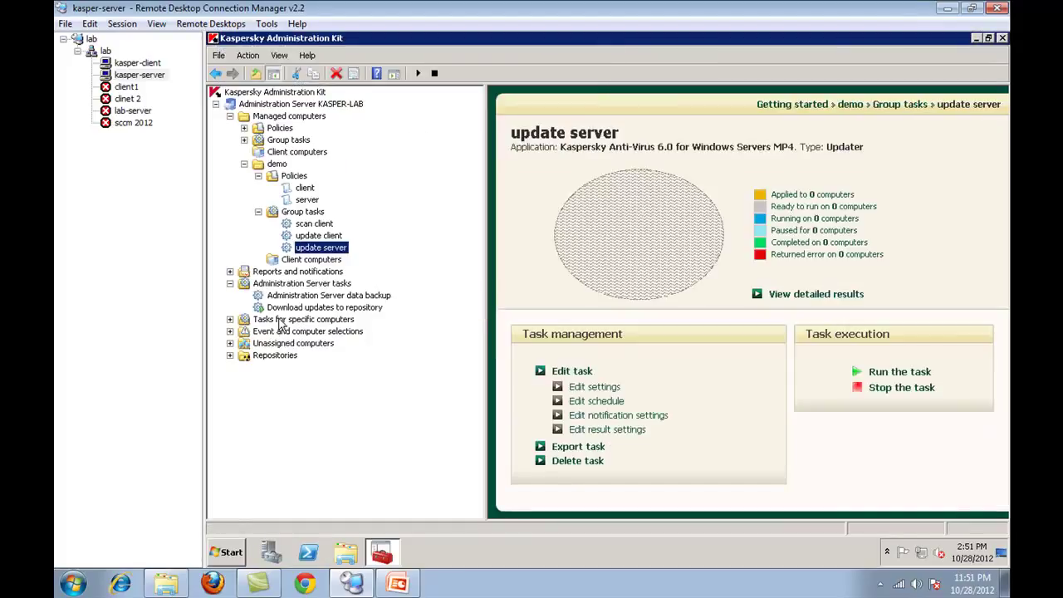
- Start a new group task named 'scan server' of type Servers MP4 Virus scan
{"action": "right_click", "coordinate": [314, 213]}
{"action": "mouse_move", "coordinate": [336, 214]}
{"action": "left_click", "coordinate": [379, 218]}
{"action": "left_click", "coordinate": [466, 309]}
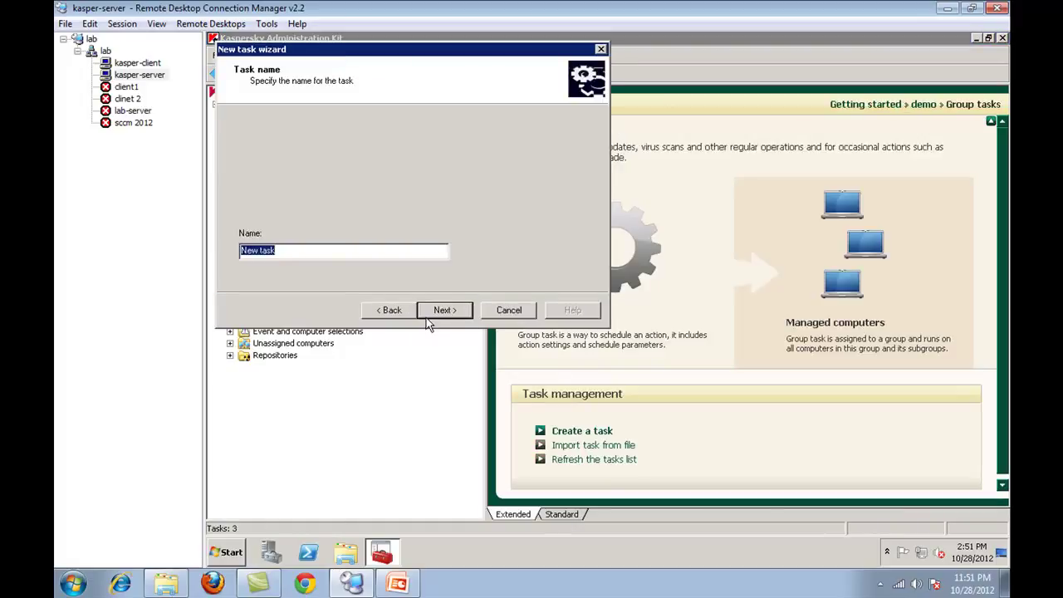
{"action": "type", "text": "scan server"}
{"action": "left_click", "coordinate": [440, 316]}
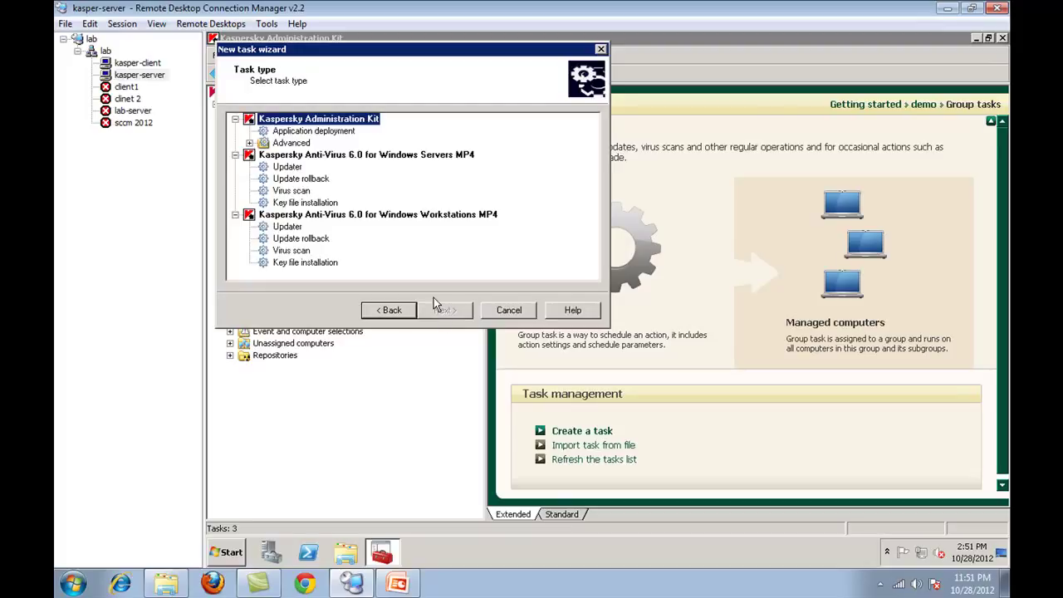
{"action": "left_click", "coordinate": [291, 190]}
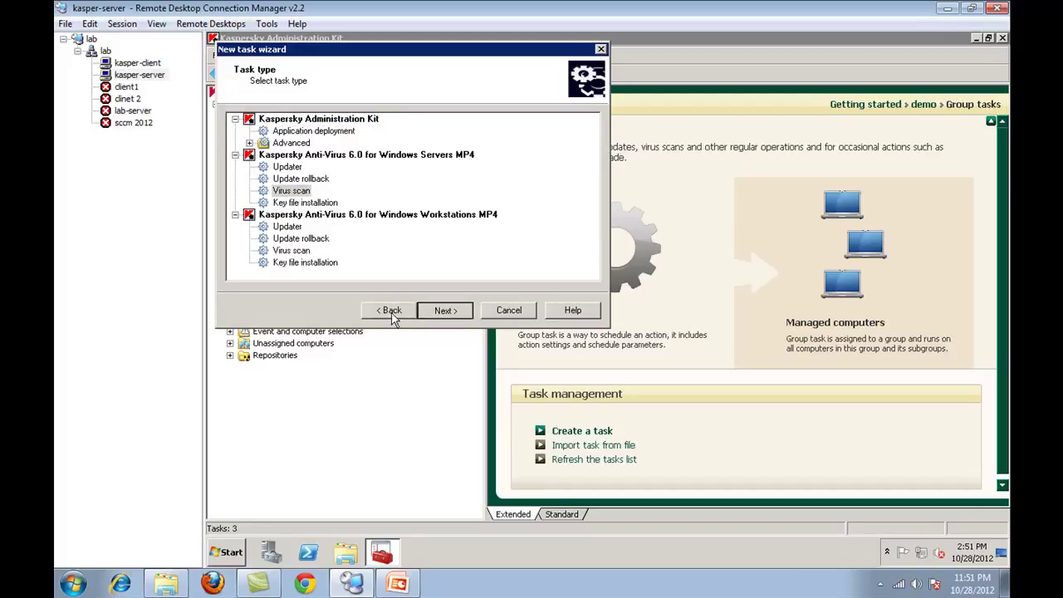
- Include every scan location, from My Documents through all network drives, in the scope
{"action": "left_click", "coordinate": [426, 319]}
{"action": "left_click", "coordinate": [248, 157]}
{"action": "left_click", "coordinate": [249, 171]}
{"action": "left_click", "coordinate": [248, 196]}
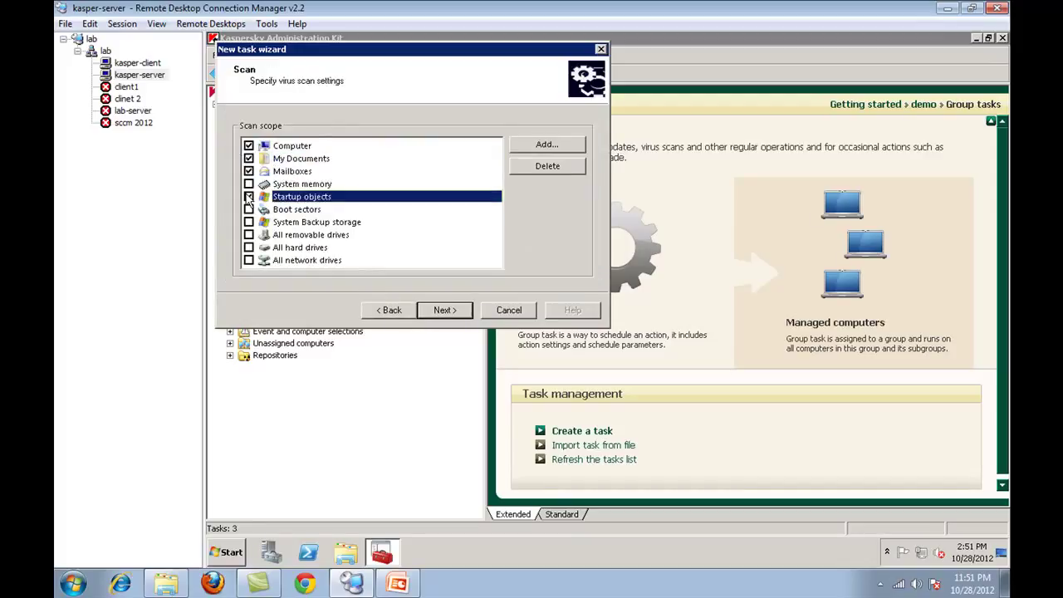
{"action": "left_click", "coordinate": [248, 184]}
{"action": "left_click", "coordinate": [248, 209]}
{"action": "left_click", "coordinate": [248, 234]}
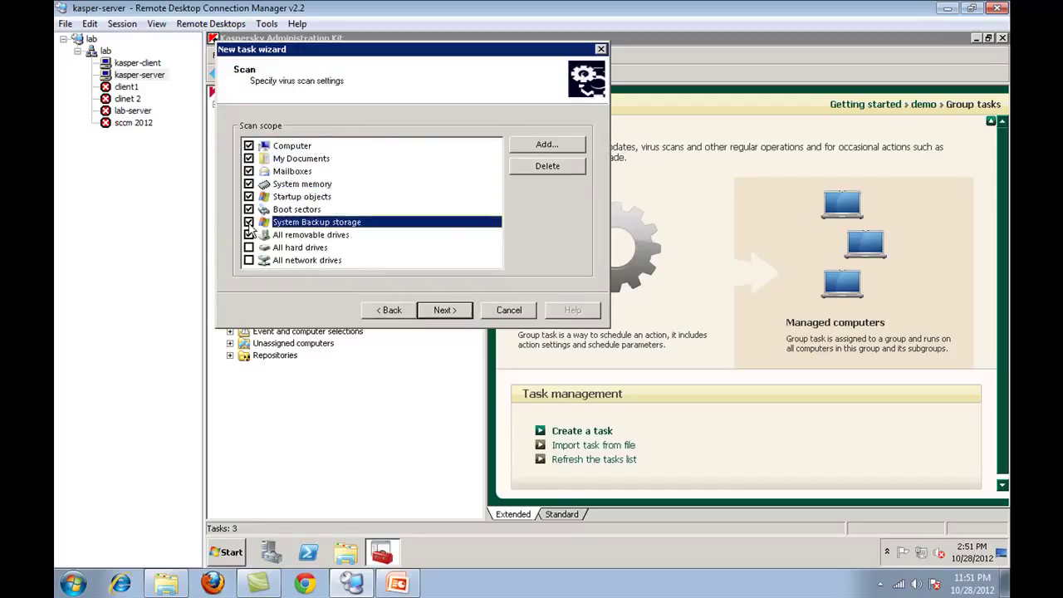
{"action": "left_click", "coordinate": [248, 247]}
{"action": "left_click", "coordinate": [248, 260]}
- Schedule the scan weekly on Sunday at 1:00 PM and finish the wizard
{"action": "left_click", "coordinate": [444, 310]}
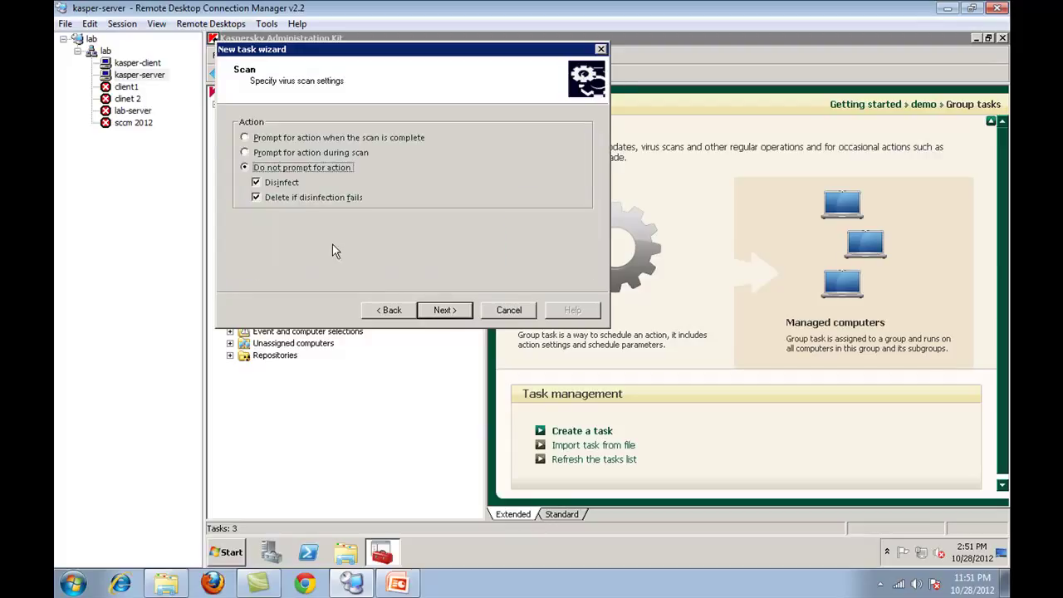
{"action": "left_click", "coordinate": [463, 306]}
{"action": "left_click", "coordinate": [463, 122]}
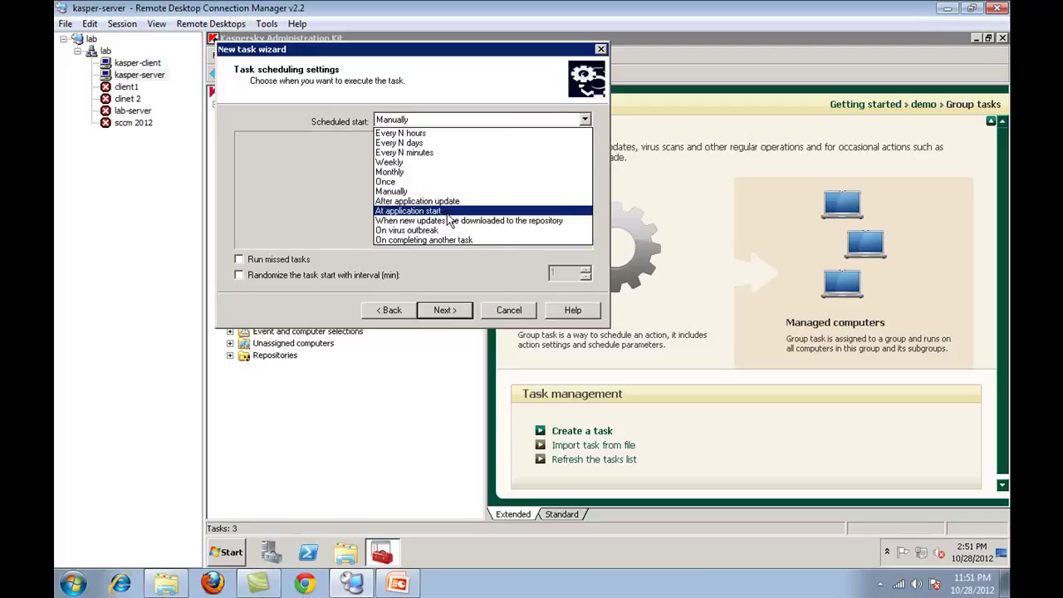
{"action": "left_click", "coordinate": [409, 192]}
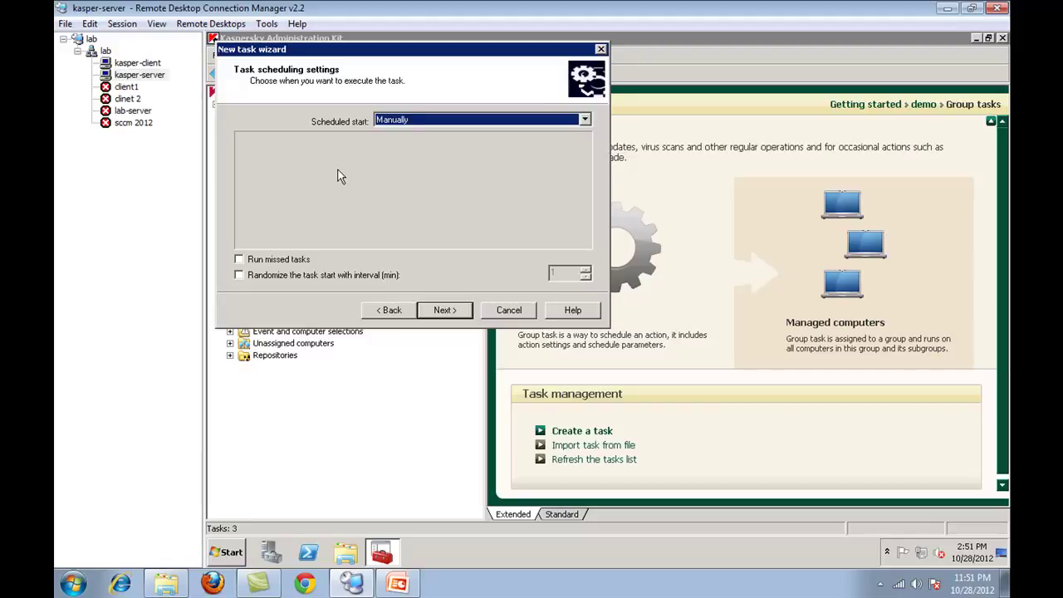
{"action": "left_click", "coordinate": [409, 122]}
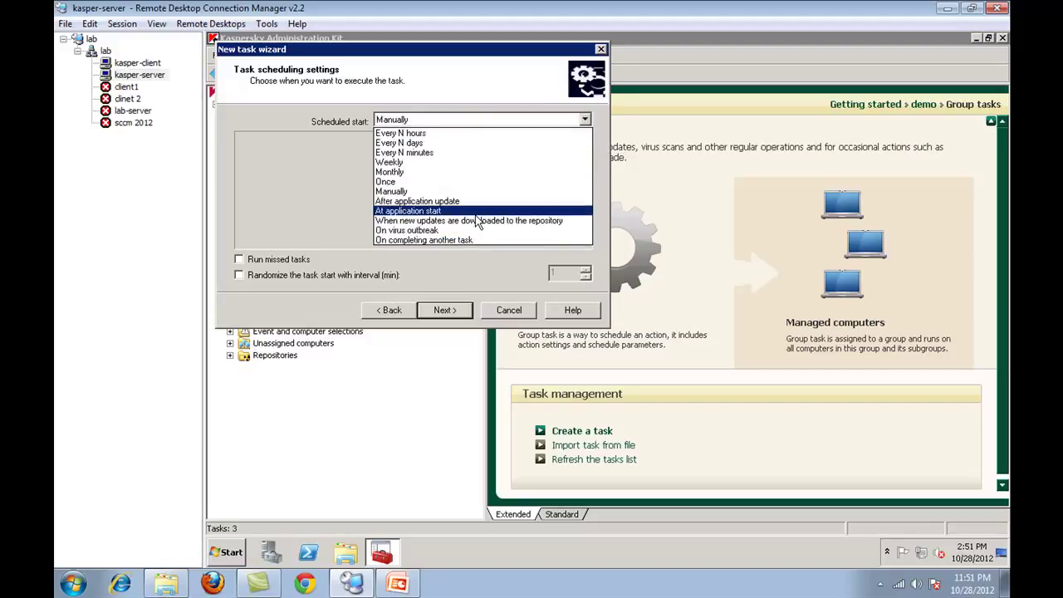
{"action": "left_click", "coordinate": [431, 163]}
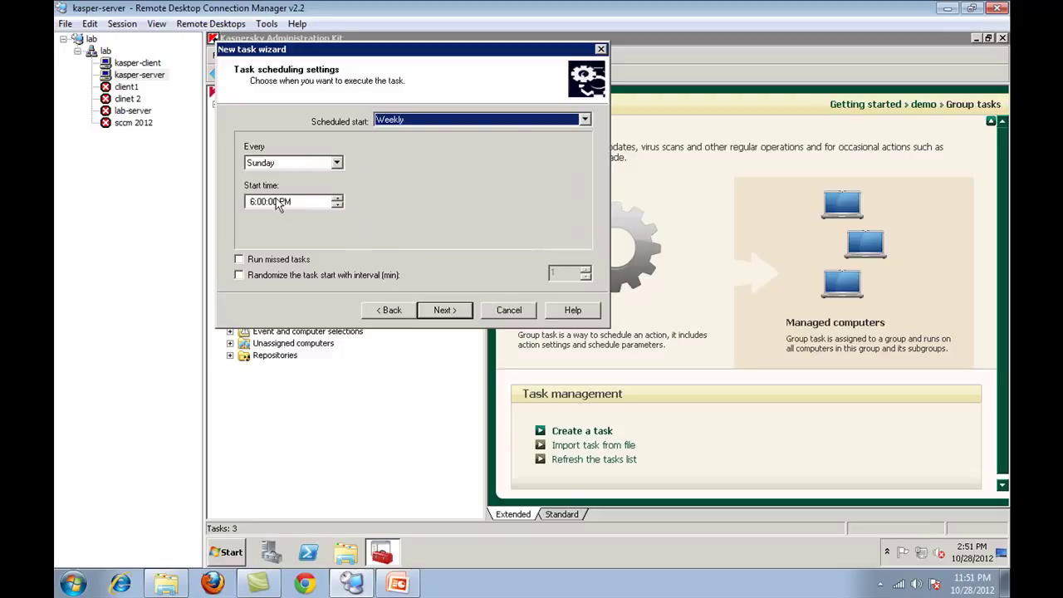
{"action": "left_click", "coordinate": [249, 202]}
{"action": "type", "text": "12"}
{"action": "left_click", "coordinate": [429, 310]}
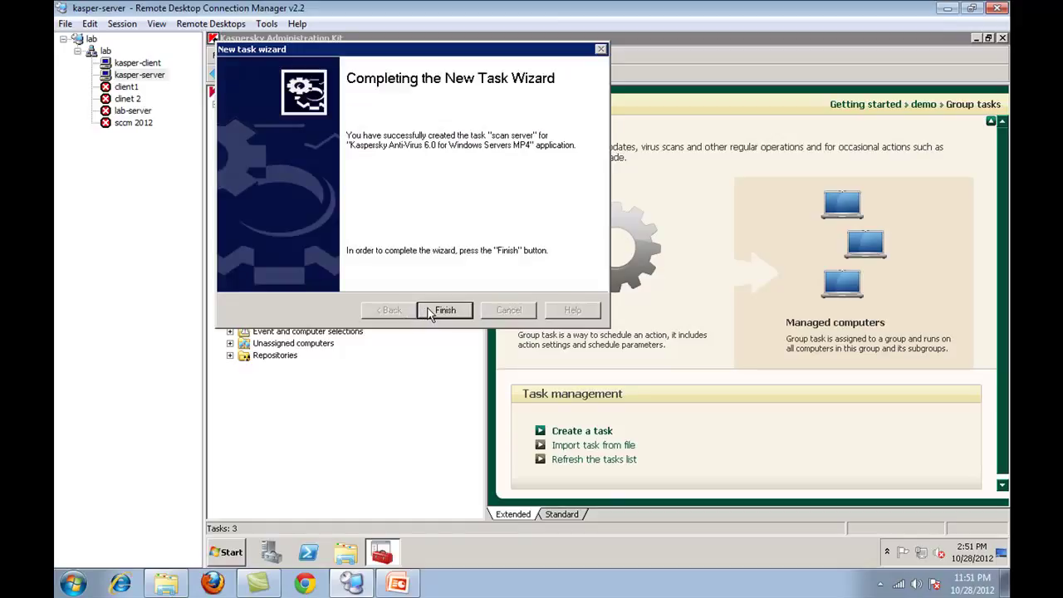
{"action": "left_click", "coordinate": [445, 310]}
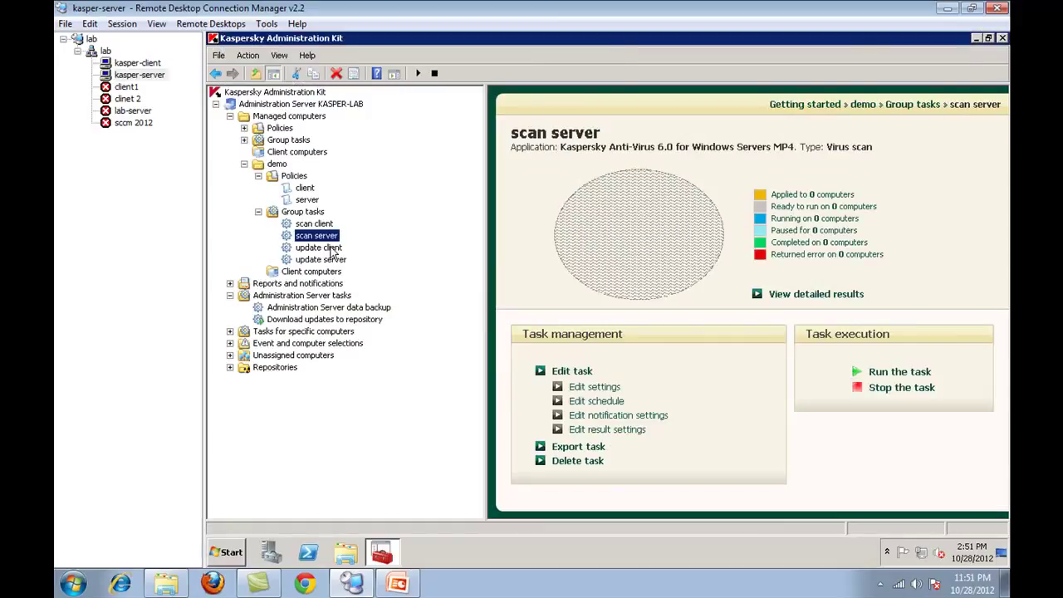
{"action": "left_click", "coordinate": [315, 250]}
- Select the scan client task and dismiss its actions menu without starting it
{"action": "left_click", "coordinate": [314, 224]}
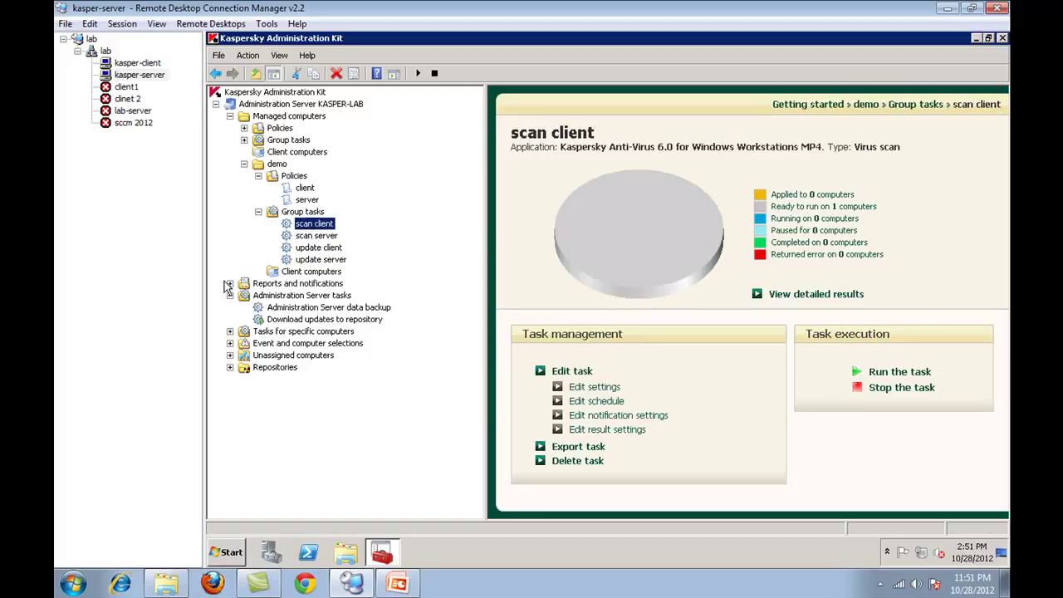
{"action": "right_click", "coordinate": [325, 214]}
{"action": "right_click", "coordinate": [318, 222]}
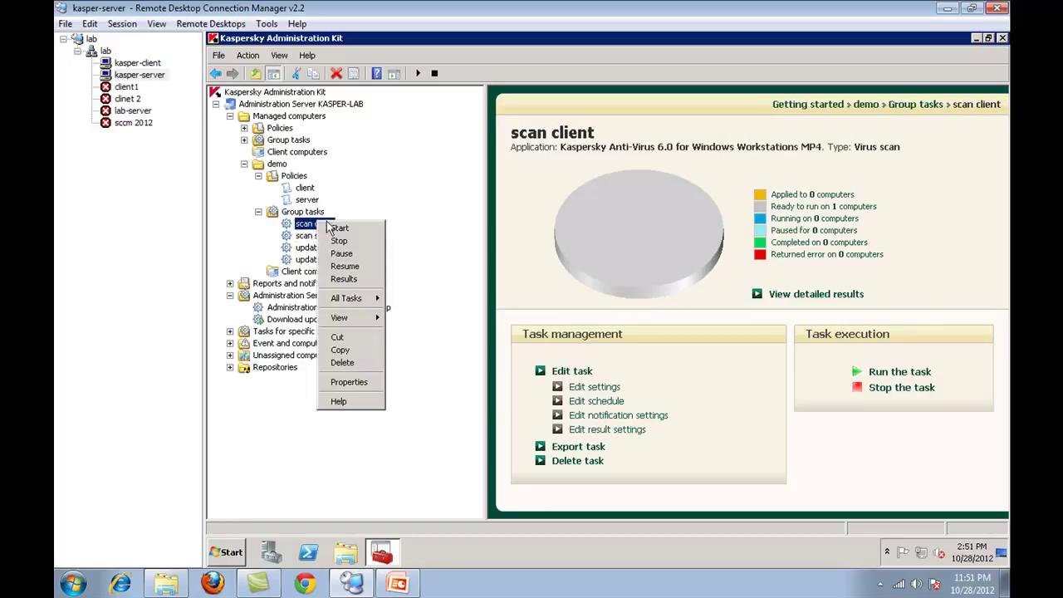
{"action": "left_click", "coordinate": [257, 245]}
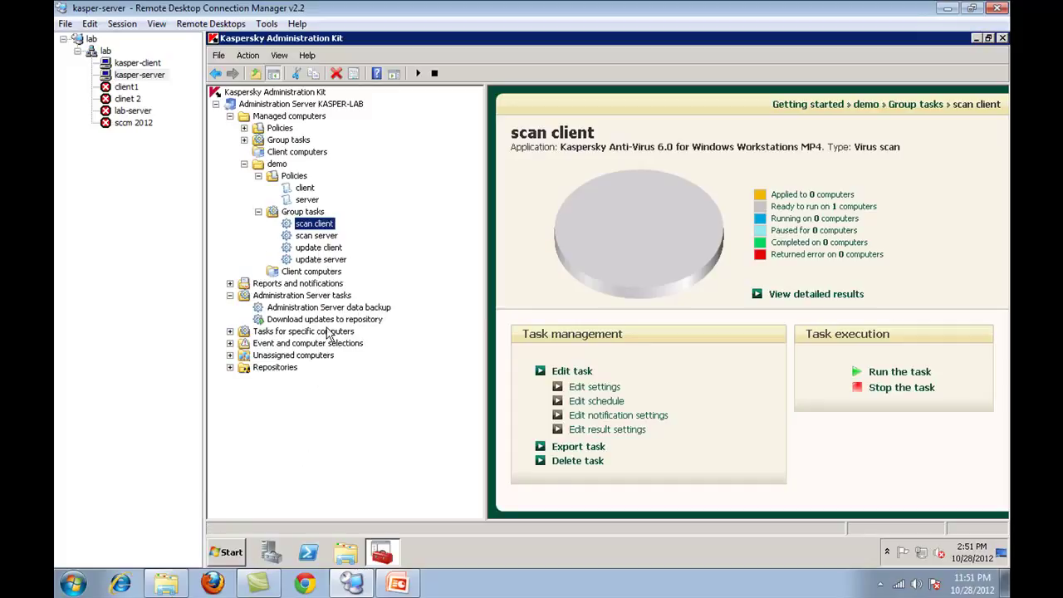
- Check the Download updates to repository task's detailed results (running, 52%), then open Start
{"action": "left_click", "coordinate": [333, 319]}
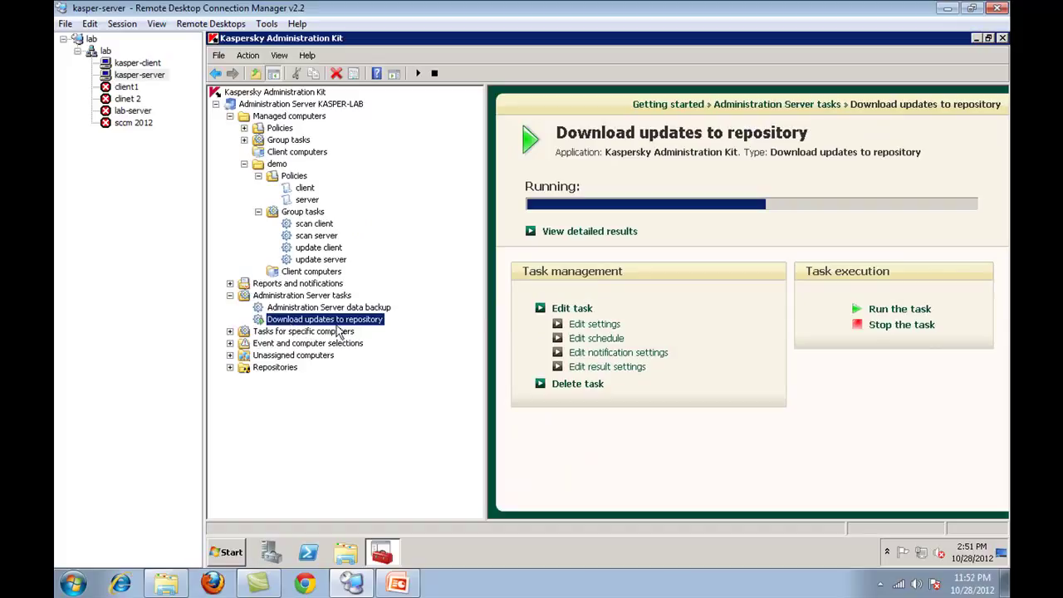
{"action": "left_click", "coordinate": [588, 232]}
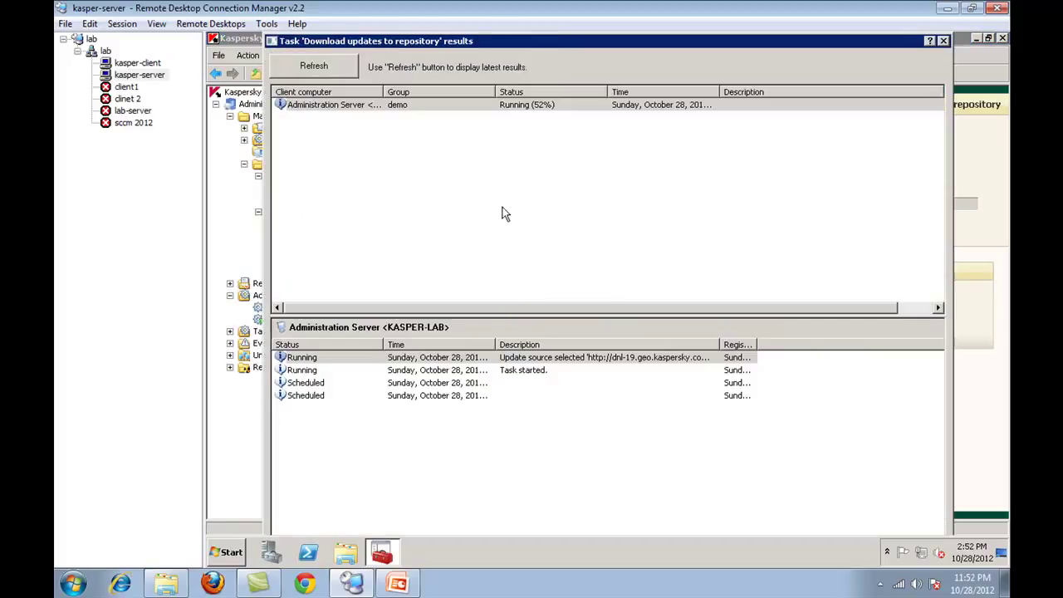
{"action": "left_click", "coordinate": [943, 41]}
{"action": "left_click", "coordinate": [225, 553]}
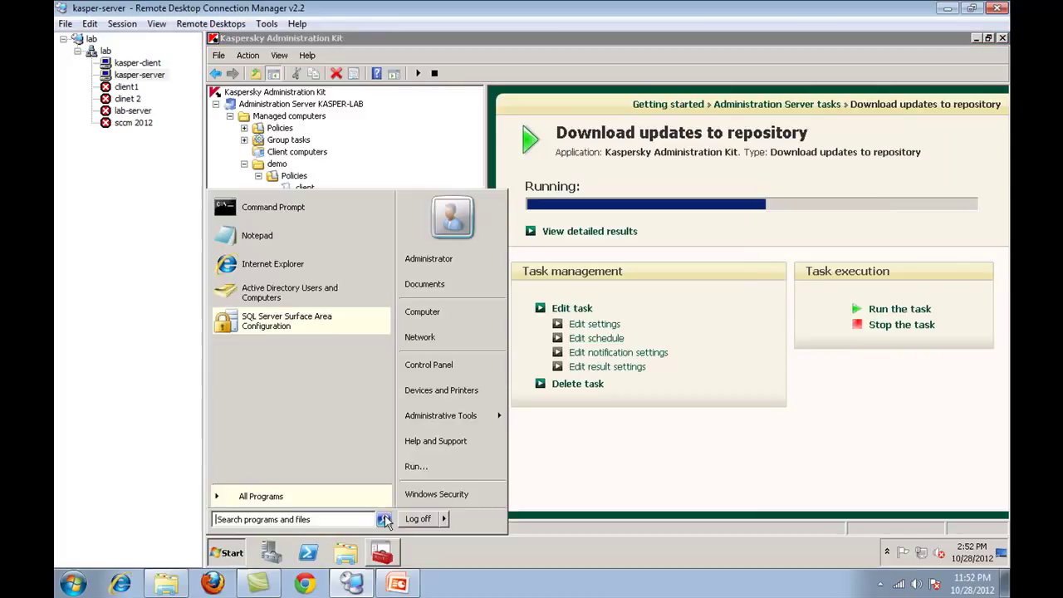
- Run \\192.168.1.61 and open its klshare share
{"action": "left_click", "coordinate": [490, 467]}
{"action": "key", "text": "End"}
{"action": "key", "text": "BackSpace"}
{"action": "type", "text": "61"}
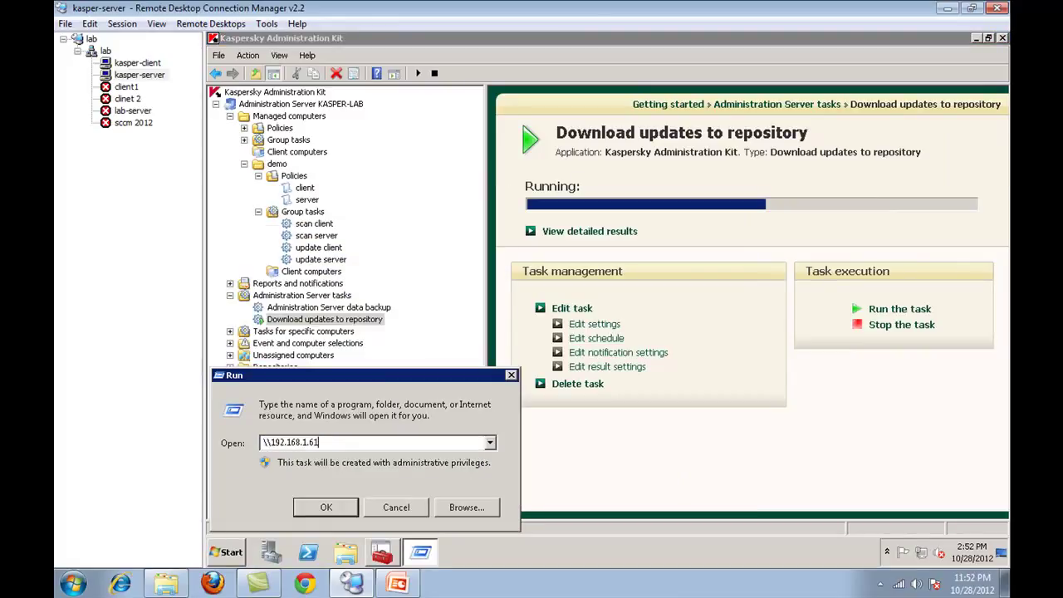
{"action": "key", "text": "Return"}
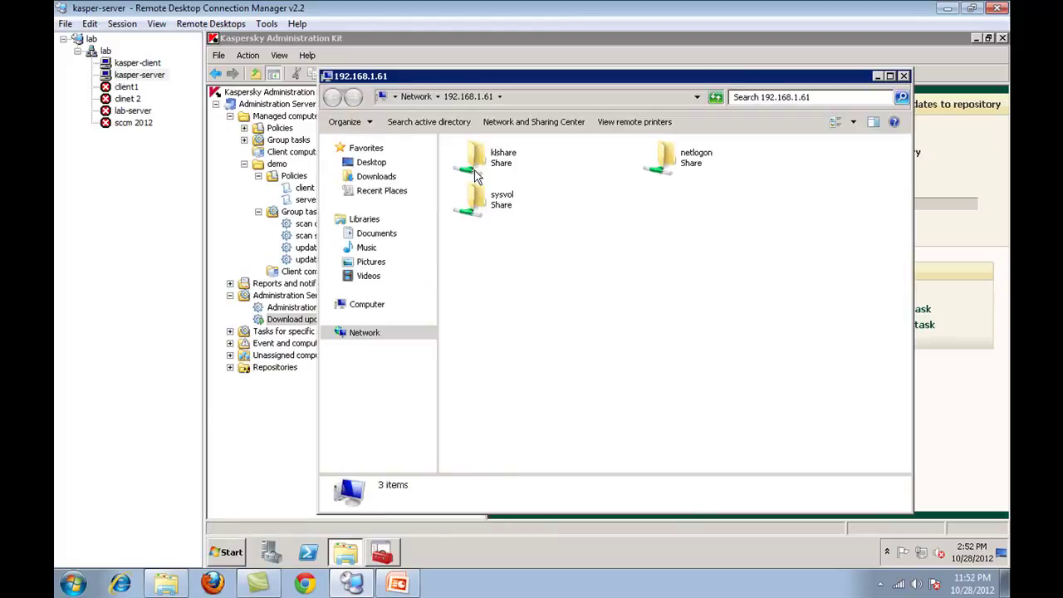
{"action": "double_click", "coordinate": [495, 171]}
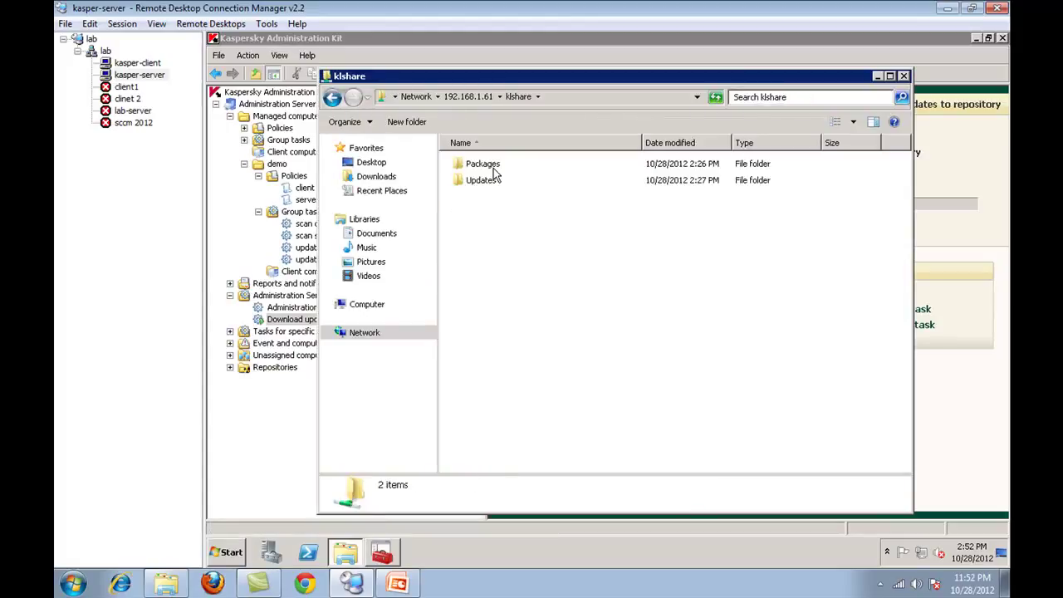
- Inspect the KavFs, KavWks and NetAgent package folders and the empty Updates folder, then close
{"action": "double_click", "coordinate": [494, 166]}
{"action": "left_click", "coordinate": [500, 167]}
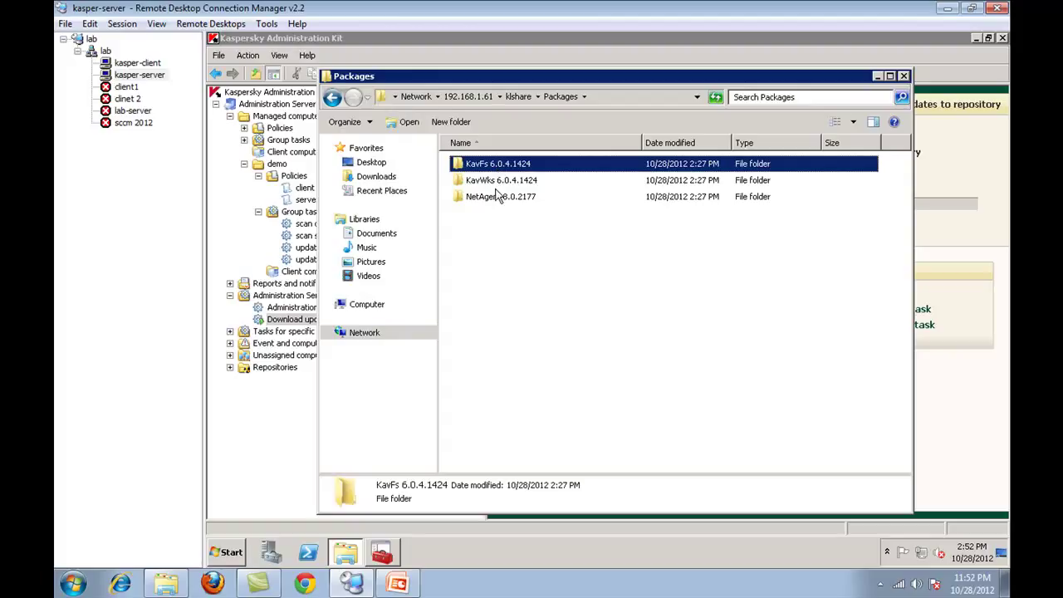
{"action": "left_click", "coordinate": [503, 183]}
{"action": "left_click", "coordinate": [505, 198]}
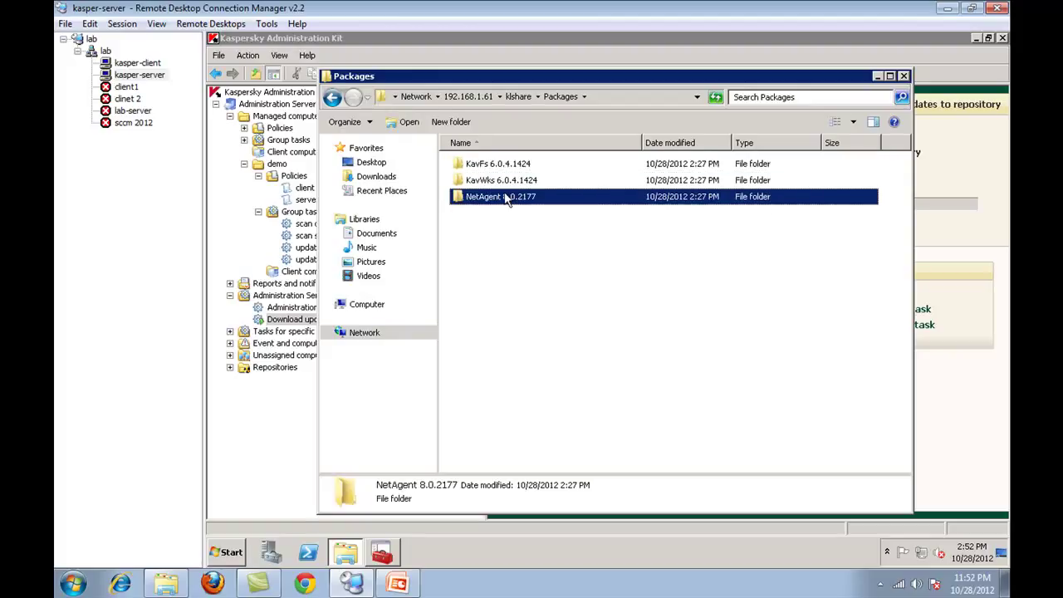
{"action": "left_click", "coordinate": [337, 104]}
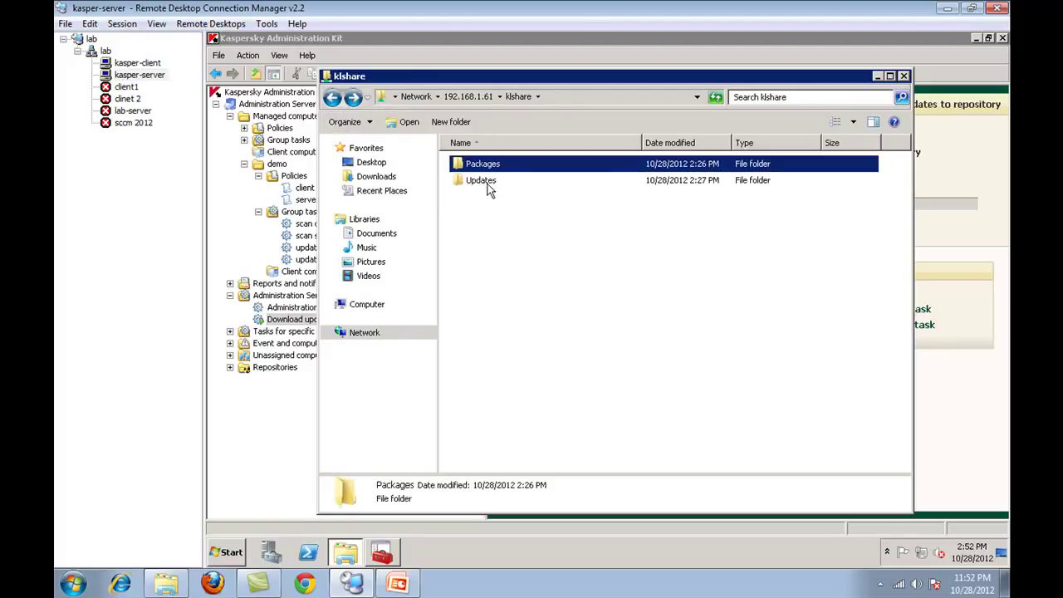
{"action": "double_click", "coordinate": [486, 180]}
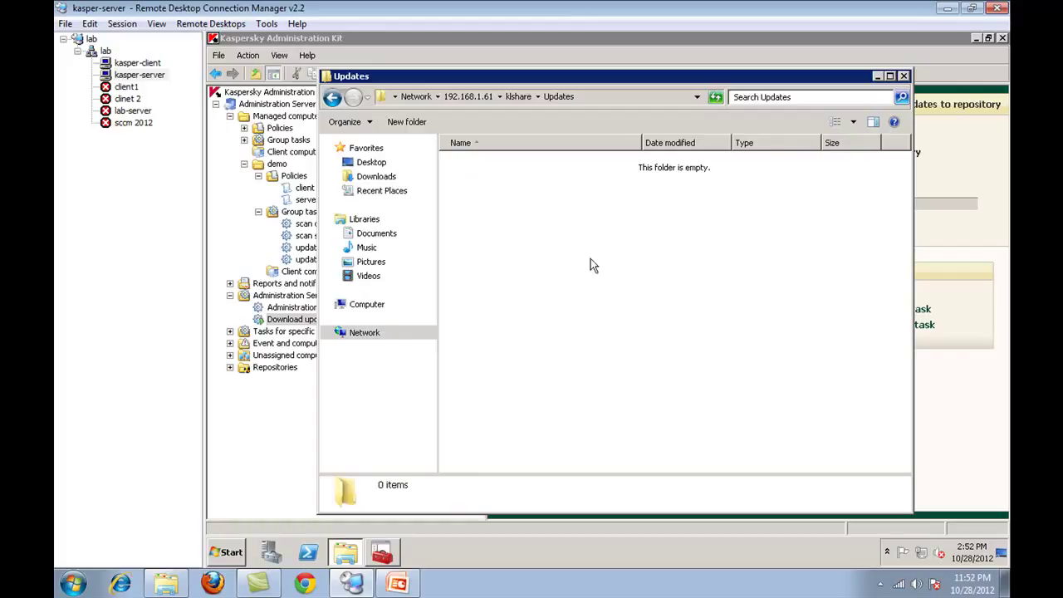
{"action": "left_click", "coordinate": [335, 102]}
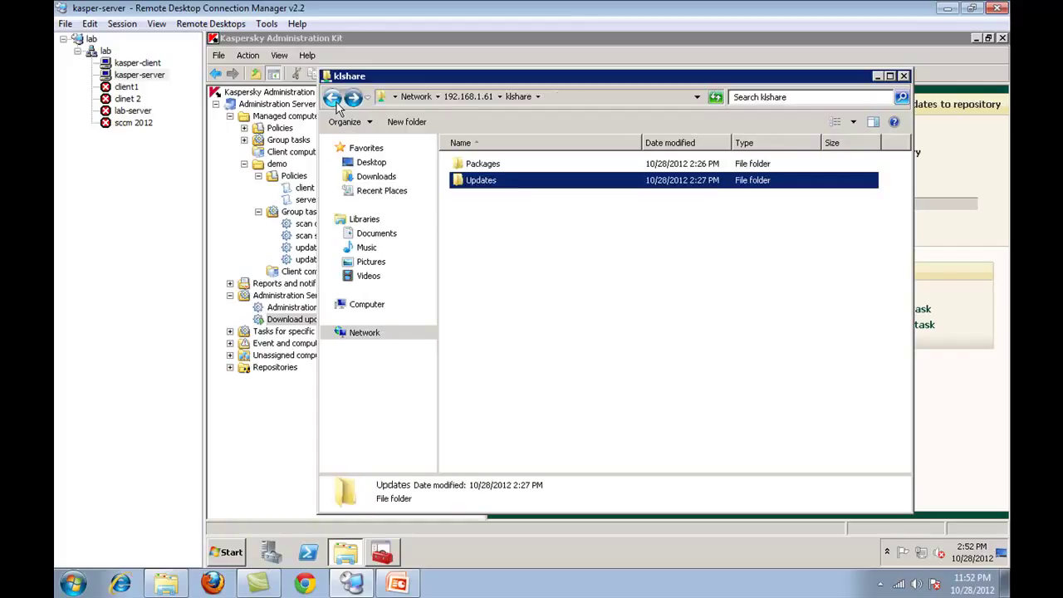
{"action": "left_click", "coordinate": [905, 76]}
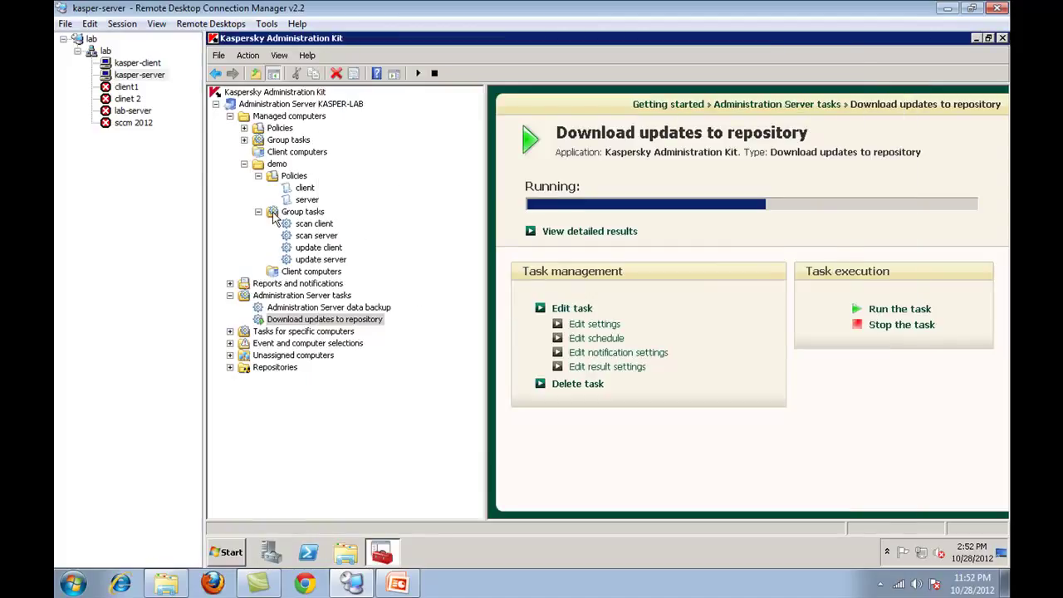
- Refresh the demo group's Client computers list and check IK-PC and KASPER-LAB
{"action": "left_click", "coordinate": [276, 213]}
{"action": "left_click", "coordinate": [258, 211]}
{"action": "left_click", "coordinate": [287, 225]}
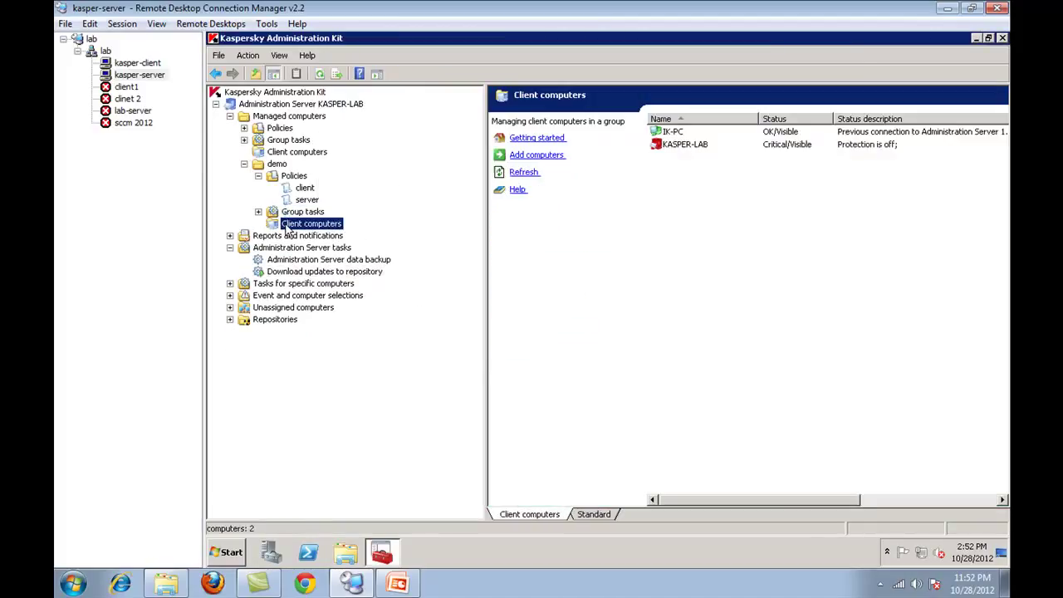
{"action": "right_click", "coordinate": [721, 272]}
{"action": "left_click", "coordinate": [751, 300]}
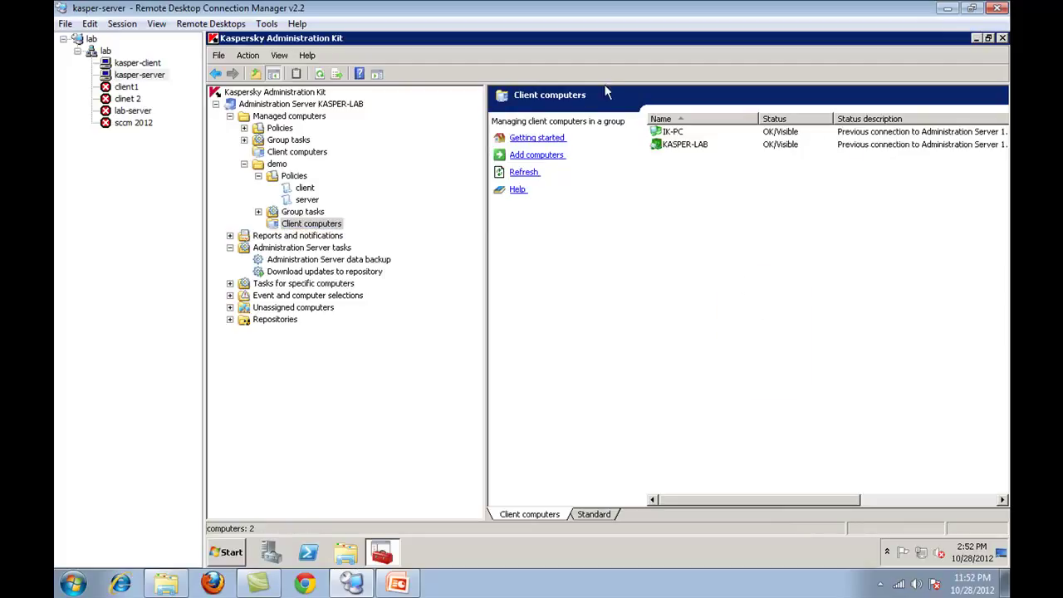
{"action": "left_click", "coordinate": [674, 133]}
{"action": "left_click", "coordinate": [672, 146]}
{"action": "left_click", "coordinate": [664, 132]}
{"action": "left_click", "coordinate": [667, 146]}
{"action": "left_click", "coordinate": [665, 135]}
{"action": "left_click", "coordinate": [677, 145]}
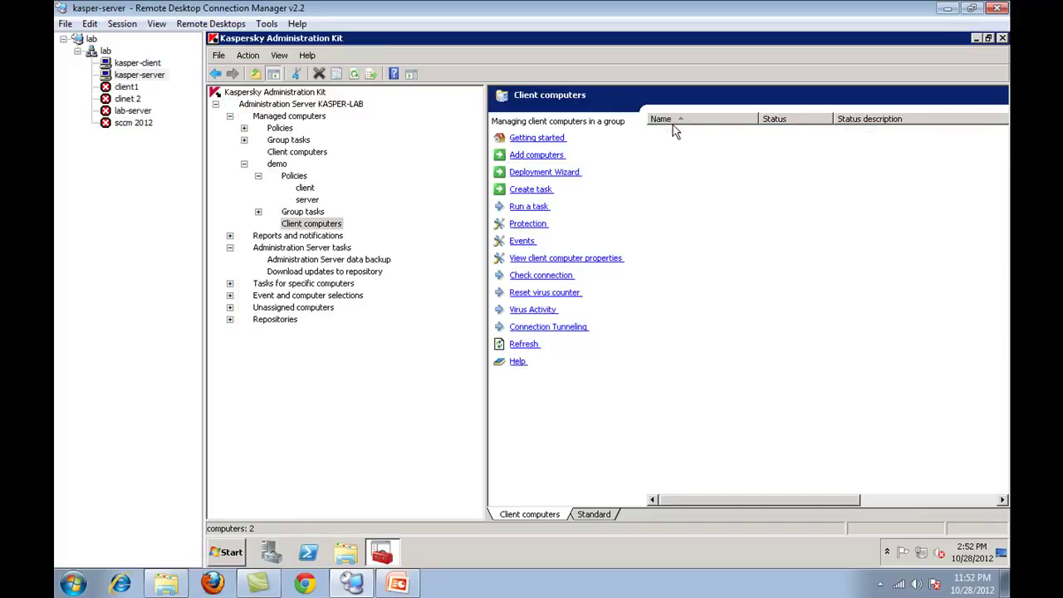
- Use the computer list's context menu, then expand Reports and notifications to show statistics
{"action": "right_click", "coordinate": [777, 212]}
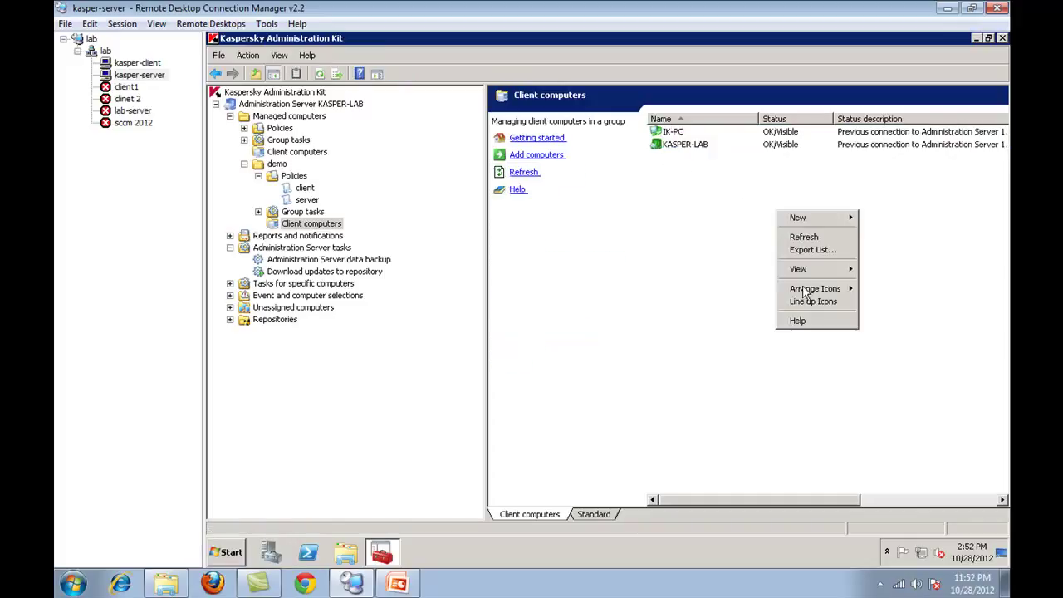
{"action": "left_click", "coordinate": [811, 244]}
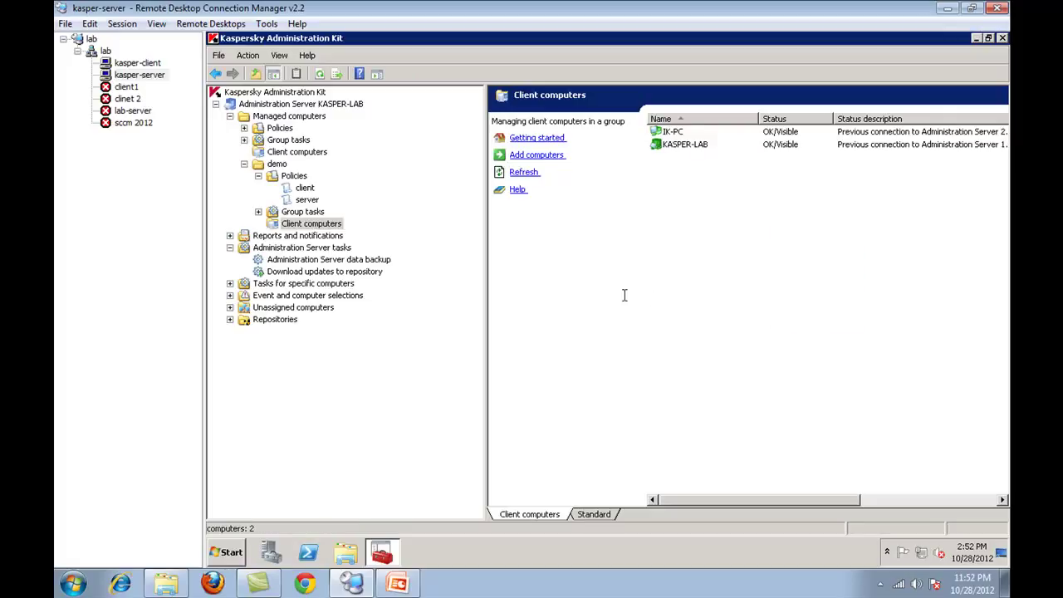
{"action": "left_click", "coordinate": [287, 227]}
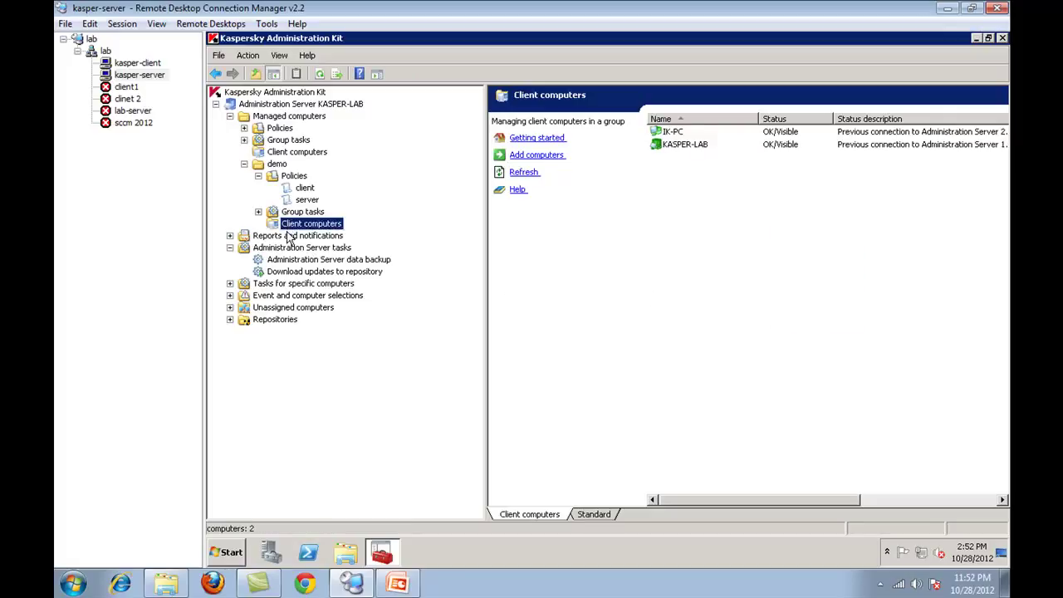
{"action": "double_click", "coordinate": [288, 236]}
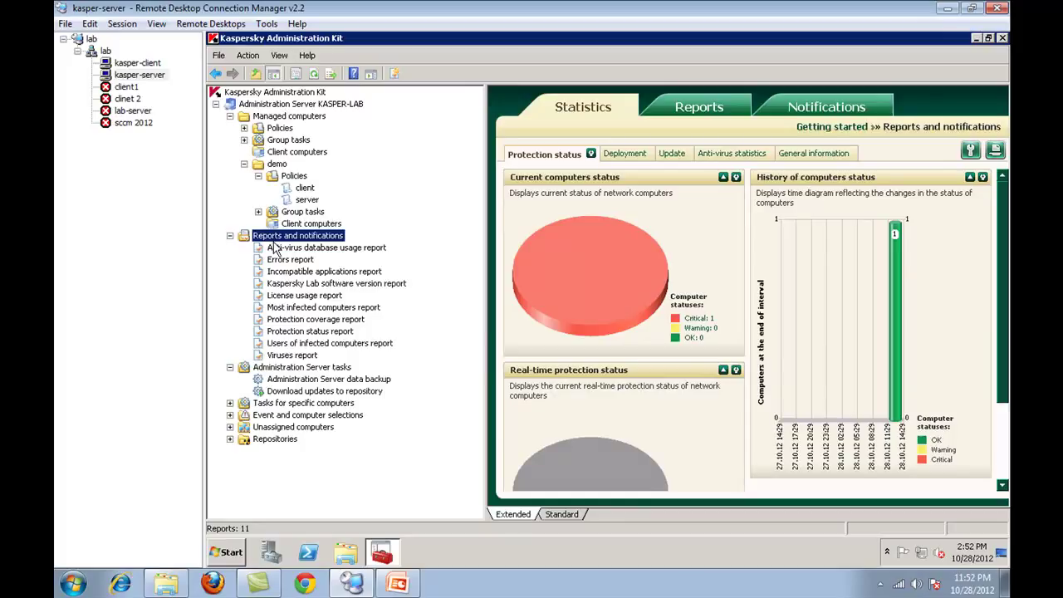
- View the Anti-virus database usage, software version, Errors, Viruses and Protection coverage reports
{"action": "left_click", "coordinate": [274, 247]}
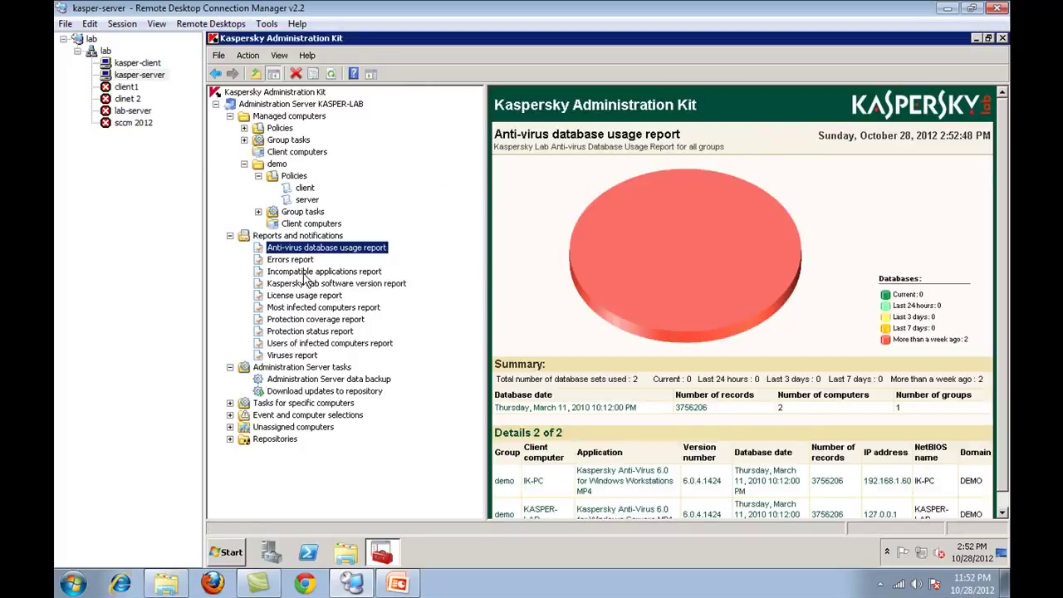
{"action": "left_click", "coordinate": [309, 284]}
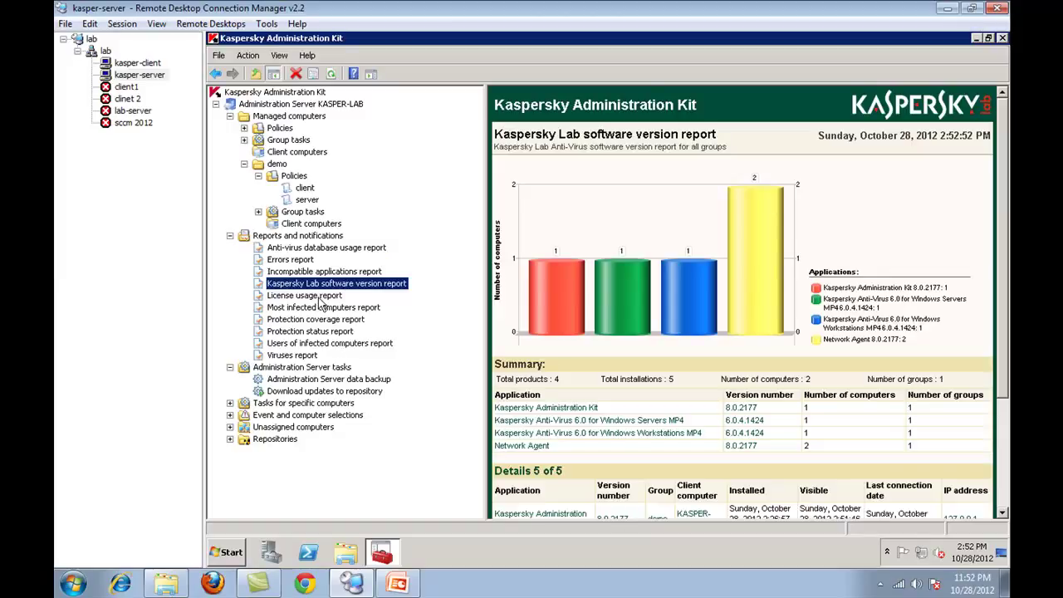
{"action": "left_click", "coordinate": [314, 272]}
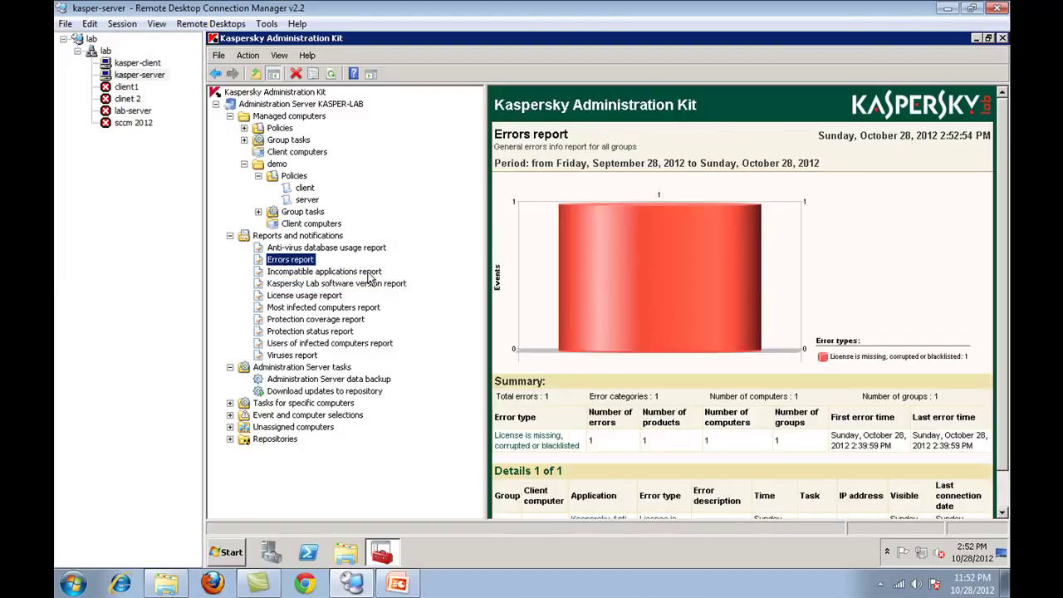
{"action": "left_click", "coordinate": [291, 358]}
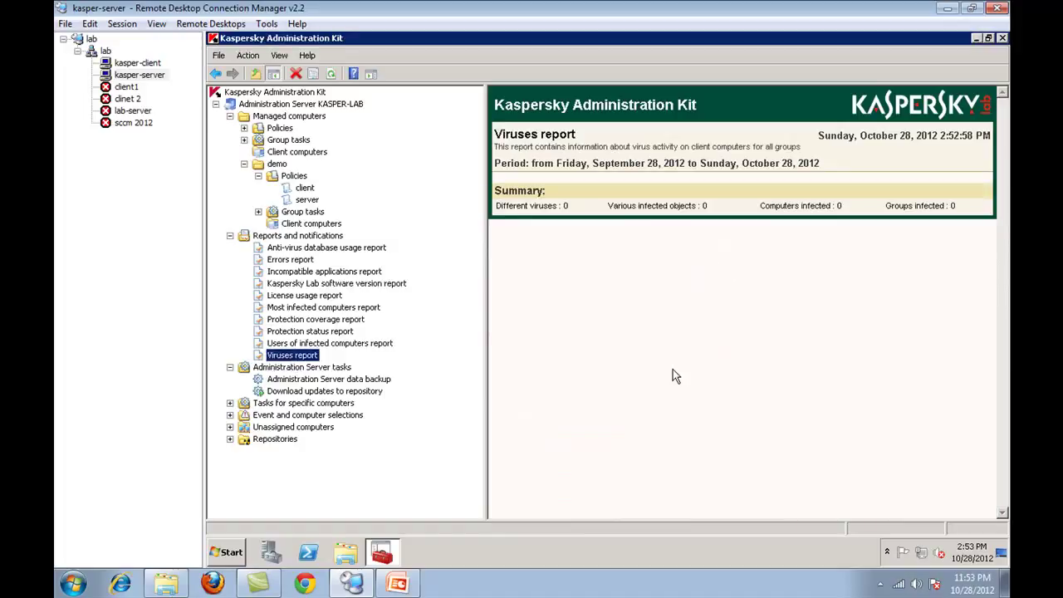
{"action": "left_click", "coordinate": [328, 321]}
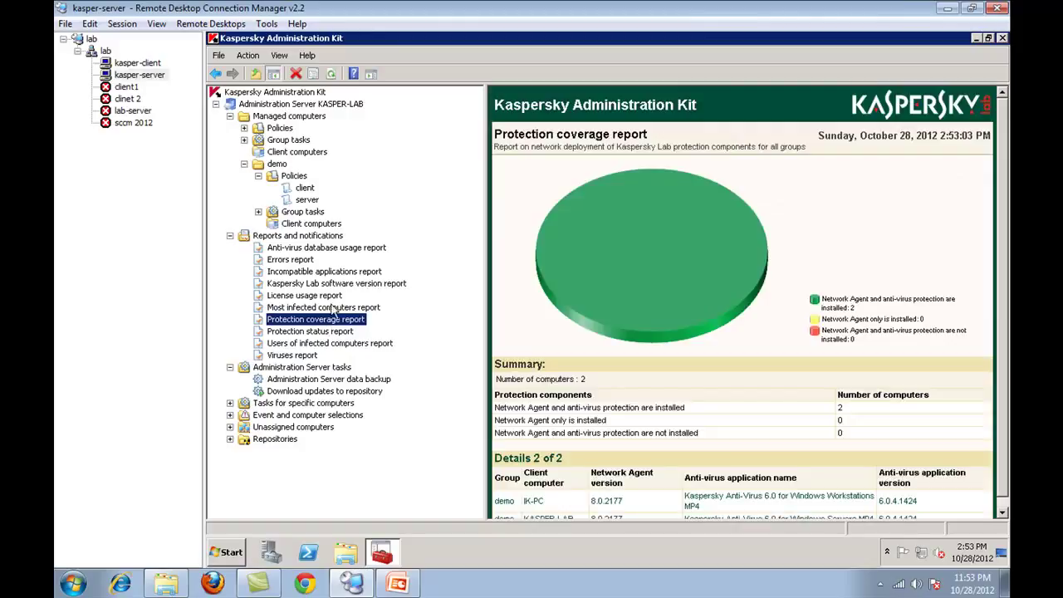
- Collapse the reports list and show the Administration Server tasks overview
{"action": "left_click", "coordinate": [242, 236]}
{"action": "left_click", "coordinate": [230, 236]}
{"action": "left_click", "coordinate": [276, 248]}
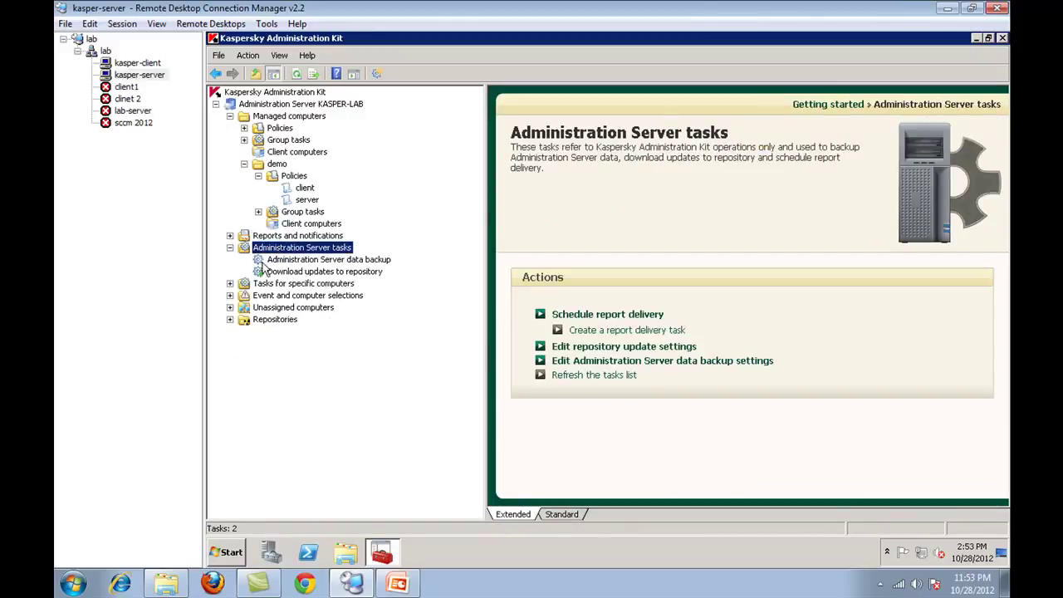
- Browse the server backup, repository download and Servers/Workstations deployment tasks
{"action": "left_click", "coordinate": [311, 260]}
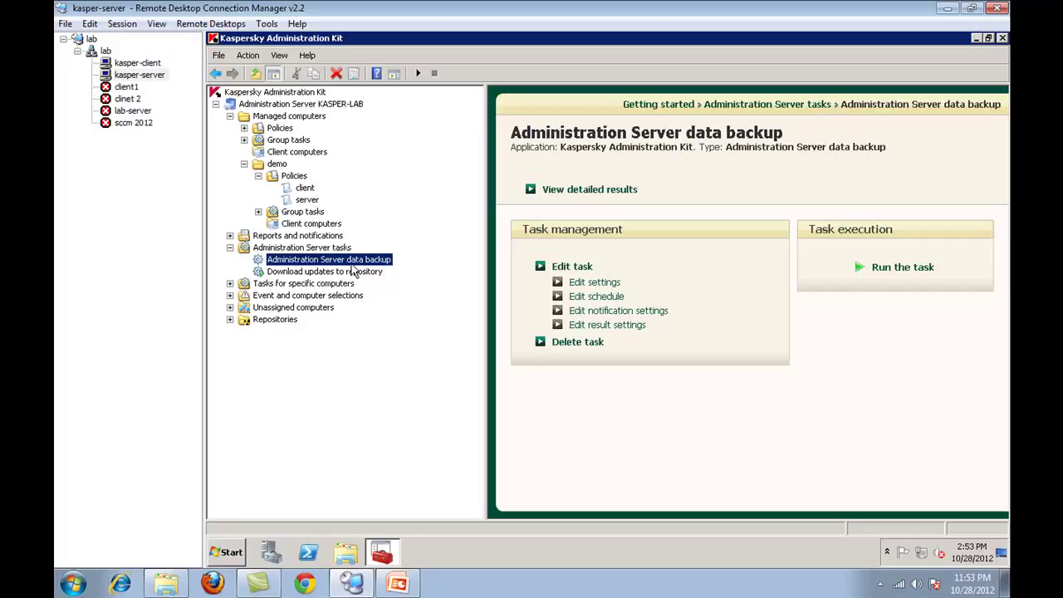
{"action": "left_click", "coordinate": [348, 274]}
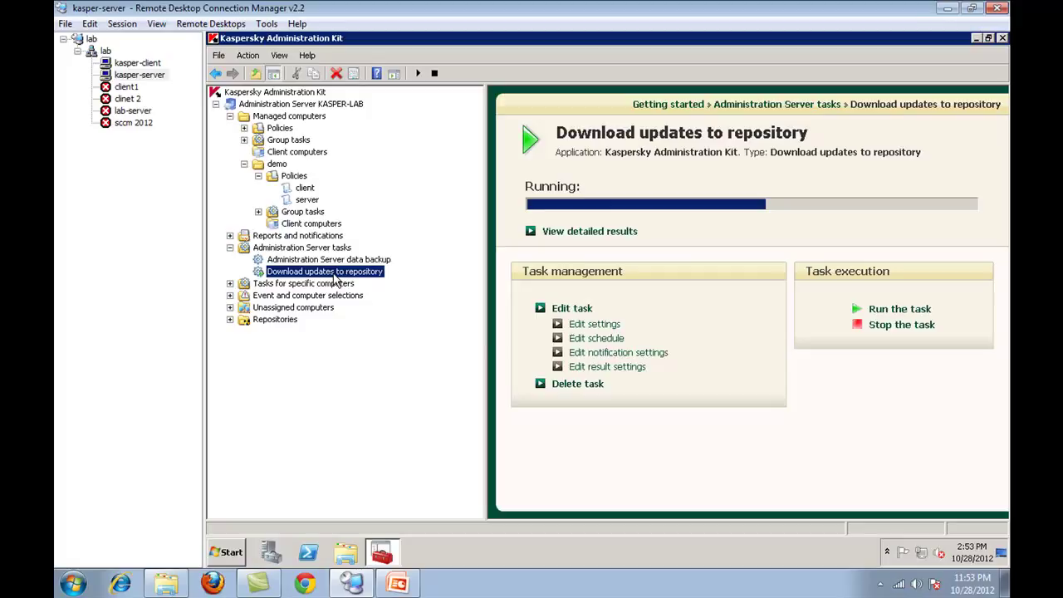
{"action": "double_click", "coordinate": [333, 284]}
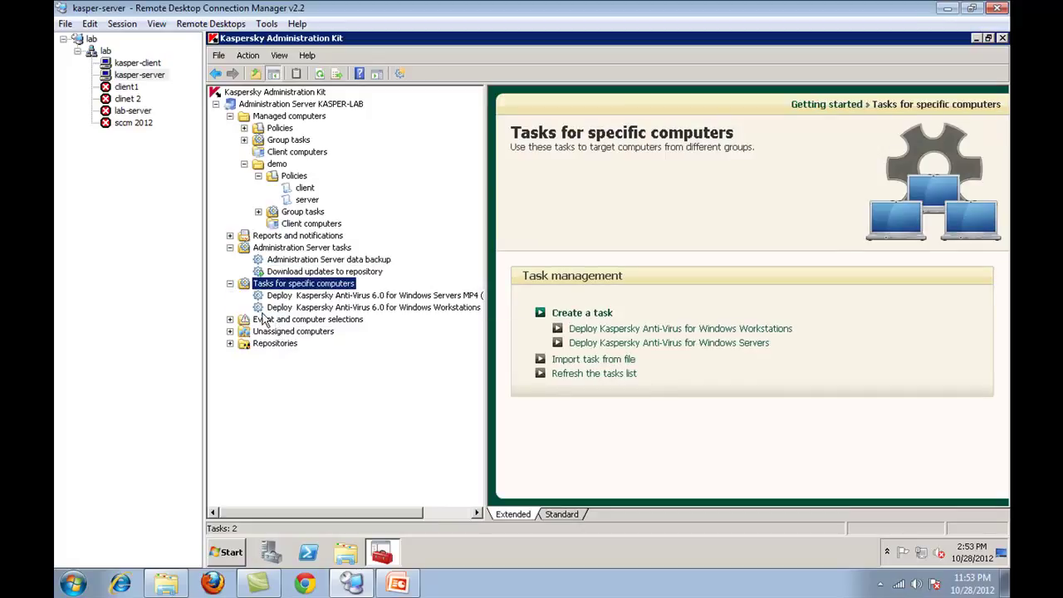
{"action": "left_click", "coordinate": [465, 299]}
{"action": "key", "text": "Down"}
{"action": "key", "text": "Up"}
{"action": "key", "text": "Down"}
{"action": "key", "text": "Up"}
{"action": "key", "text": "Down"}
{"action": "key", "text": "Up"}
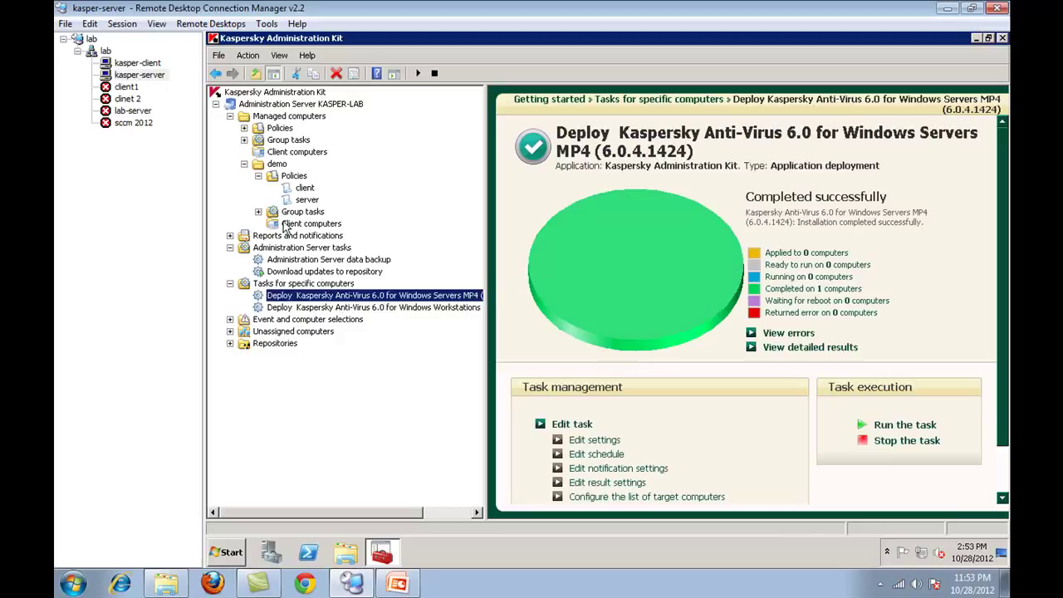
- Review the Windows Servers deployment task's notification, computers, schedule and post-install move settings, then cancel
{"action": "left_click", "coordinate": [281, 154]}
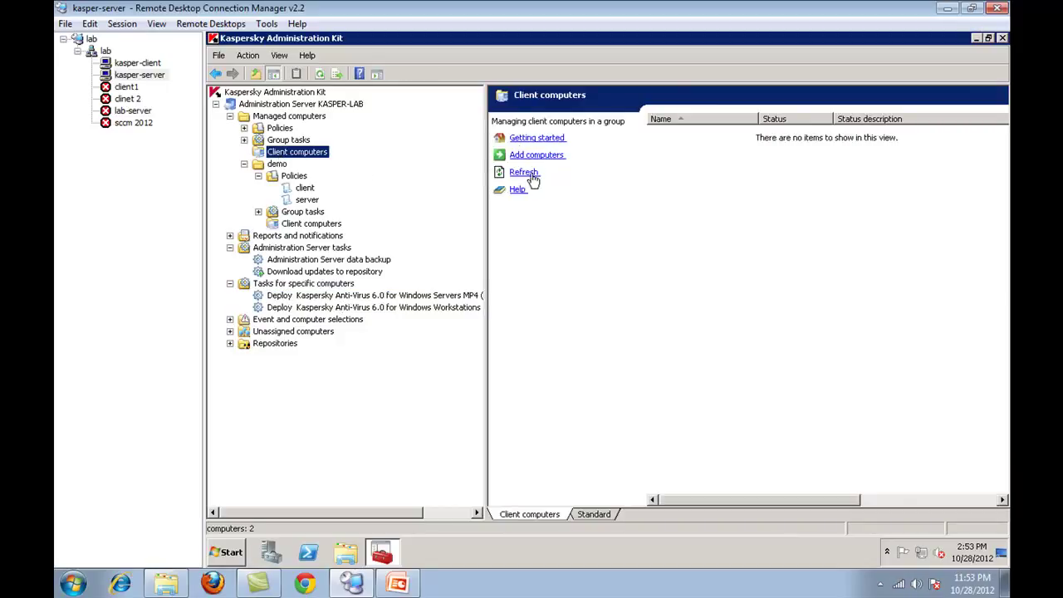
{"action": "left_click", "coordinate": [348, 298]}
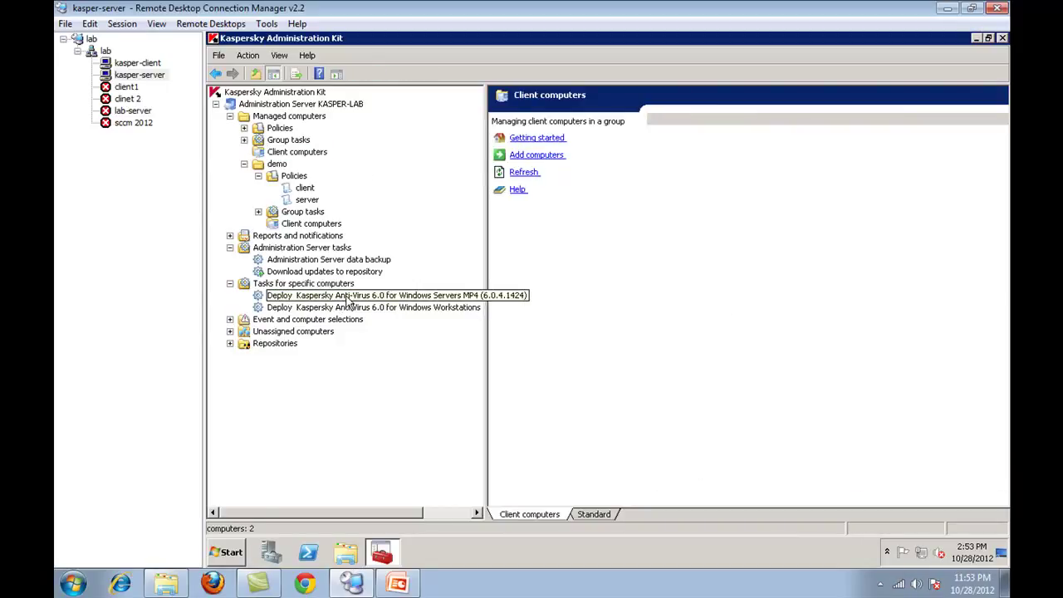
{"action": "right_click", "coordinate": [347, 300]}
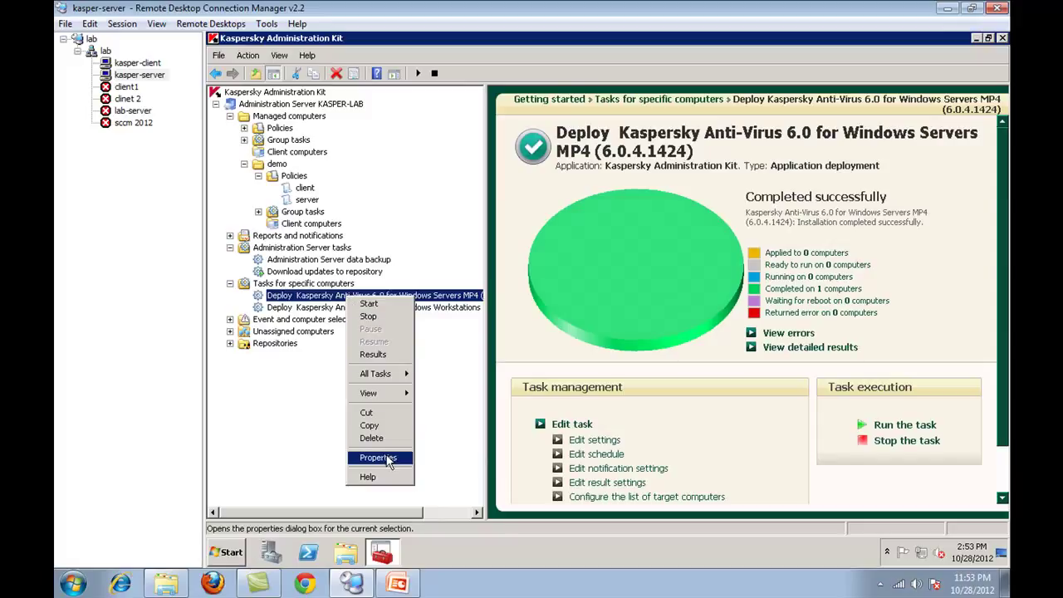
{"action": "left_click", "coordinate": [378, 457]}
{"action": "left_click", "coordinate": [580, 152]}
{"action": "left_click", "coordinate": [606, 151]}
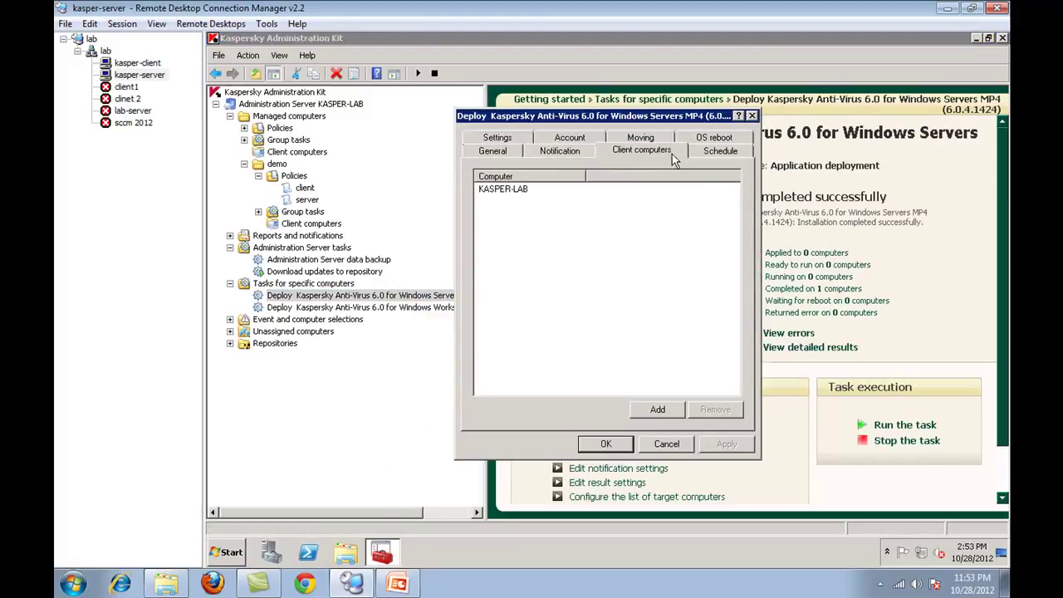
{"action": "left_click", "coordinate": [693, 157]}
{"action": "left_click", "coordinate": [640, 138]}
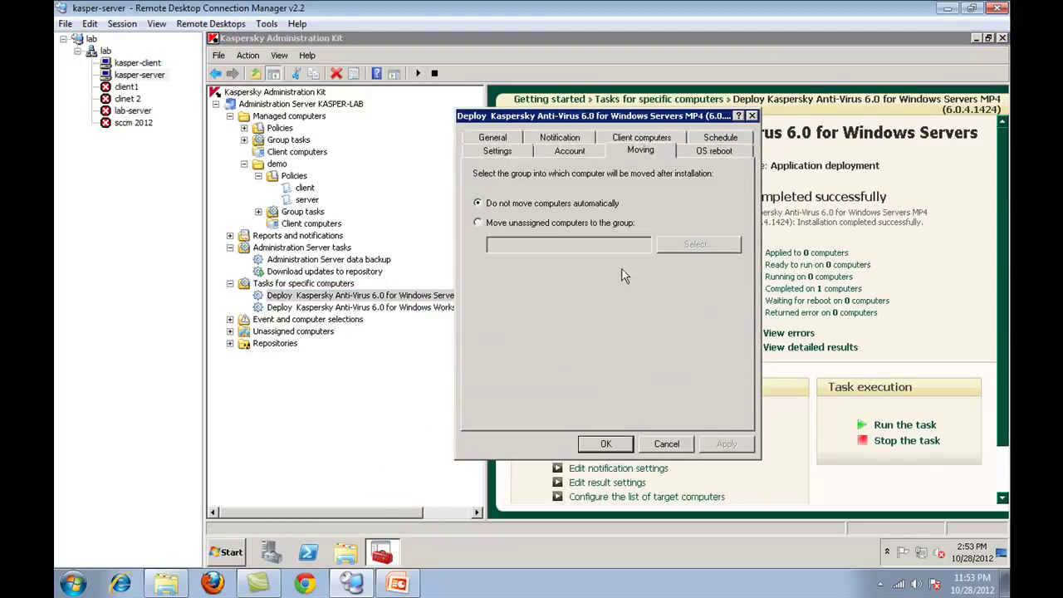
{"action": "left_click", "coordinate": [660, 443]}
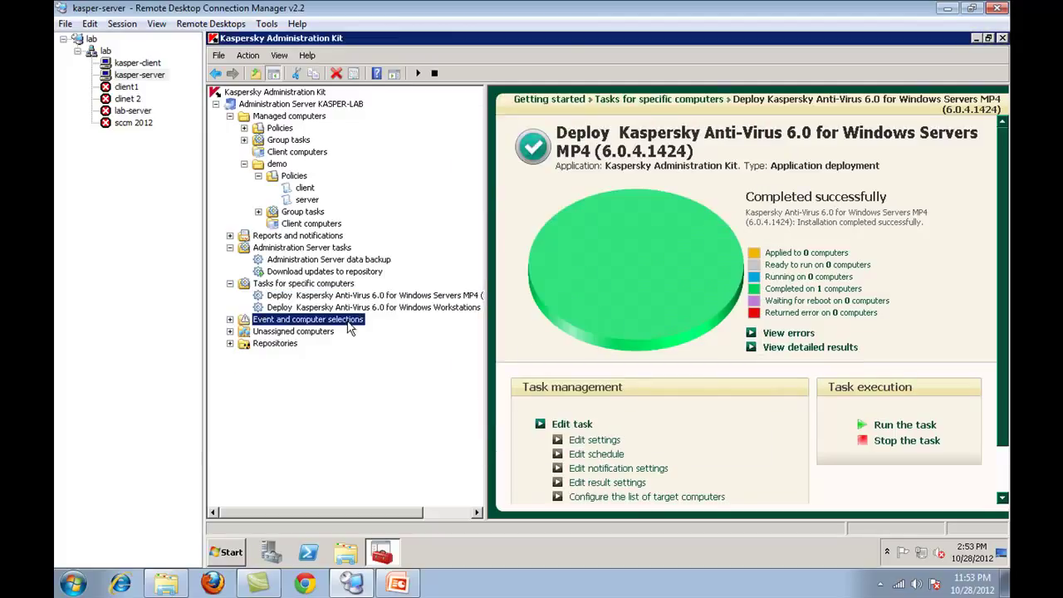
- Expand Event and computer selections to show the Computer selections list
{"action": "double_click", "coordinate": [347, 320]}
{"action": "left_click", "coordinate": [283, 332]}
{"action": "left_click", "coordinate": [282, 332]}
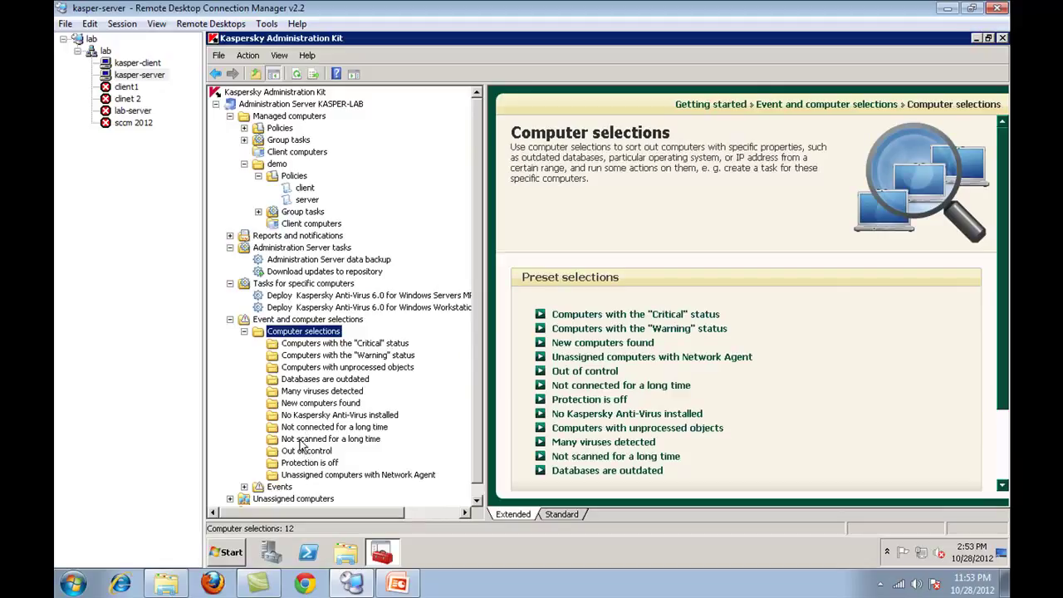
- Browse the Unassigned, Warning and Critical computer selections and the demo group's computers, policies and tasks
{"action": "left_click", "coordinate": [317, 476]}
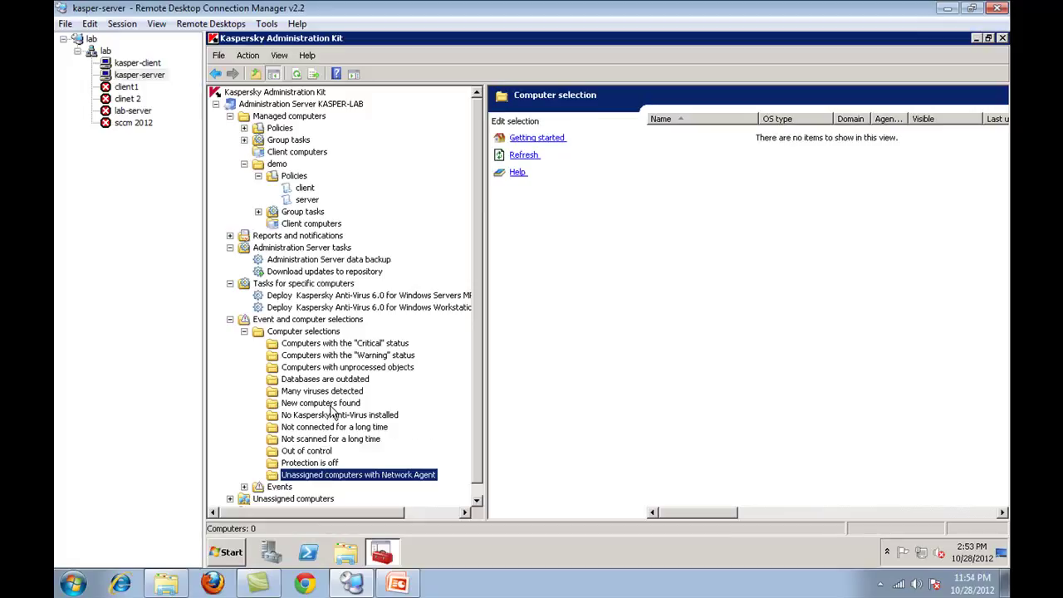
{"action": "left_click", "coordinate": [330, 357]}
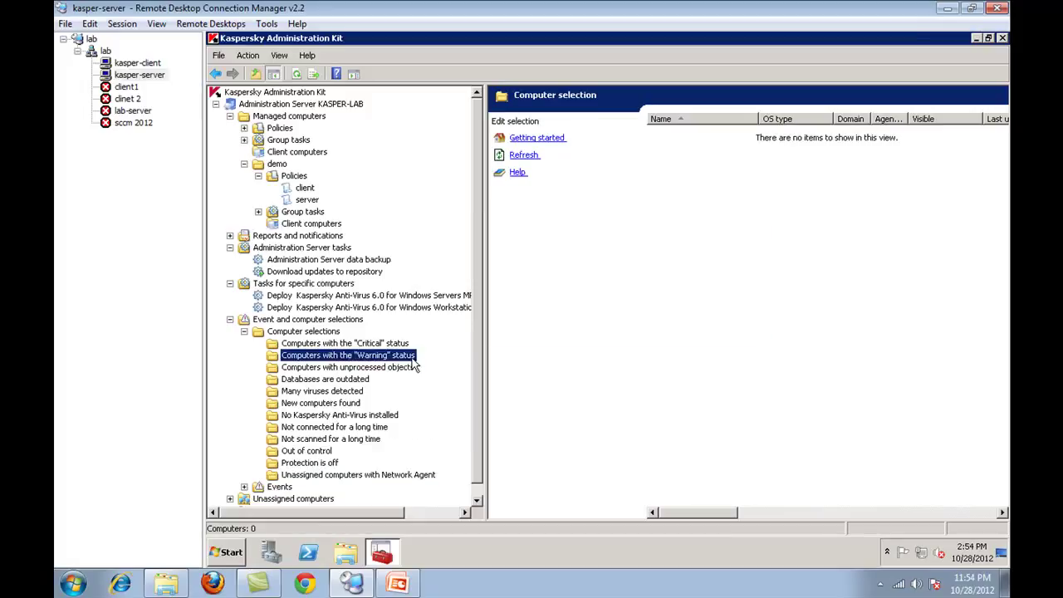
{"action": "left_click", "coordinate": [366, 343]}
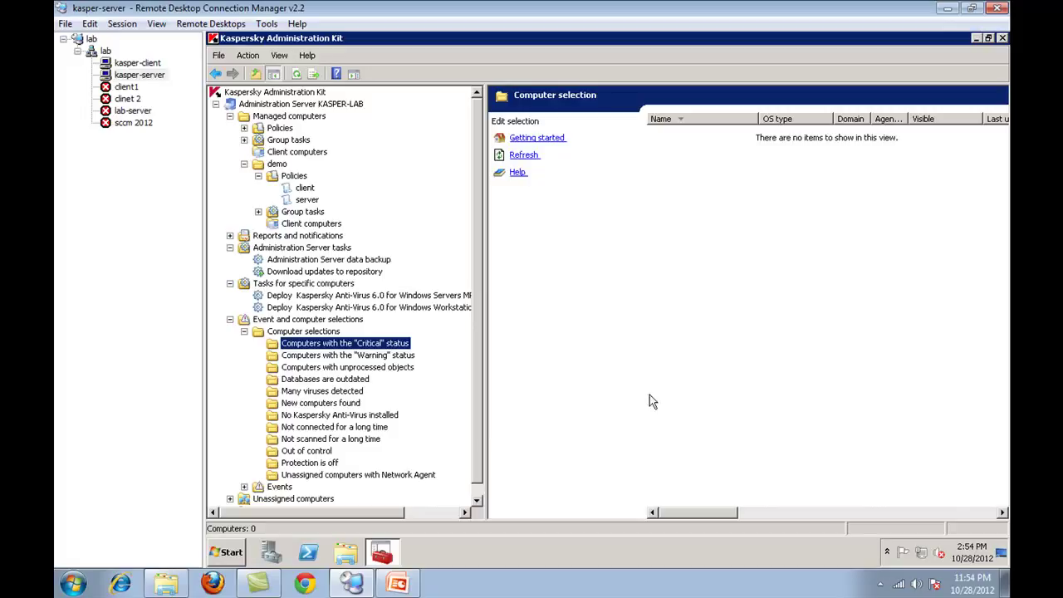
{"action": "left_click", "coordinate": [304, 226]}
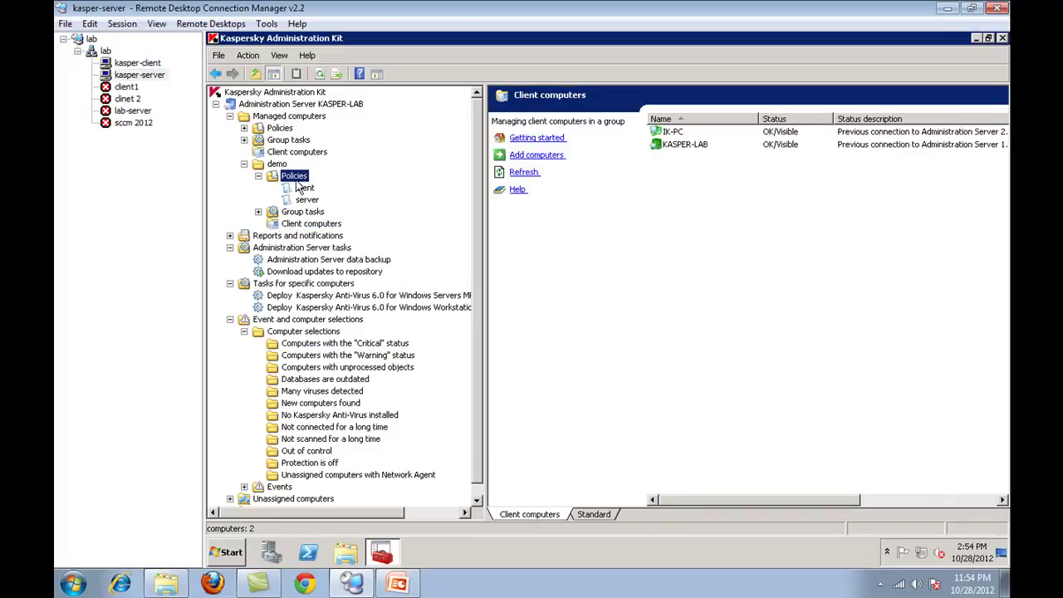
{"action": "left_click", "coordinate": [295, 177]}
{"action": "left_click", "coordinate": [304, 188]}
{"action": "left_click", "coordinate": [302, 212]}
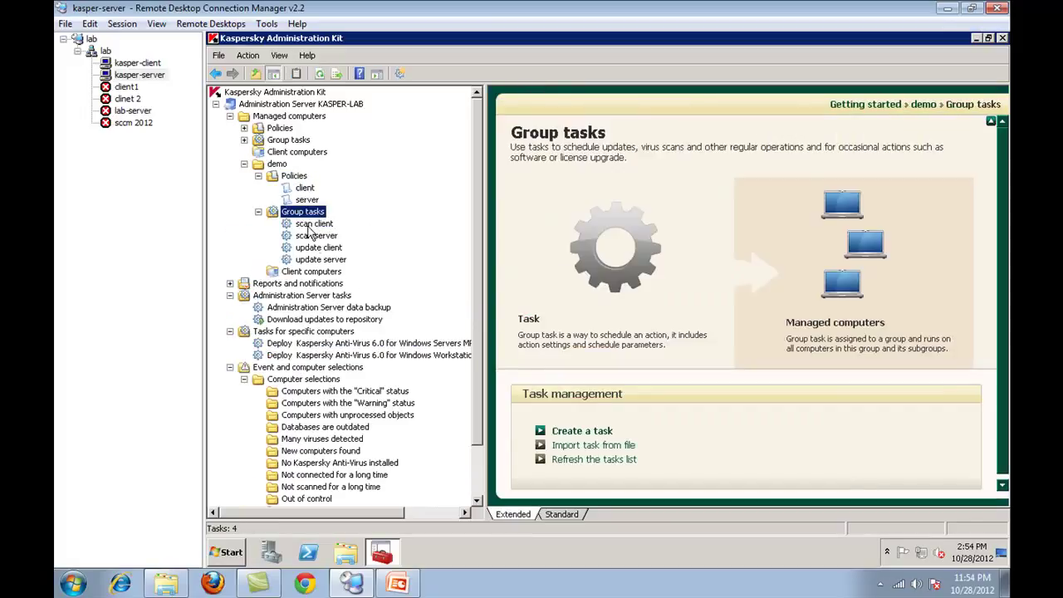
{"action": "left_click", "coordinate": [313, 272]}
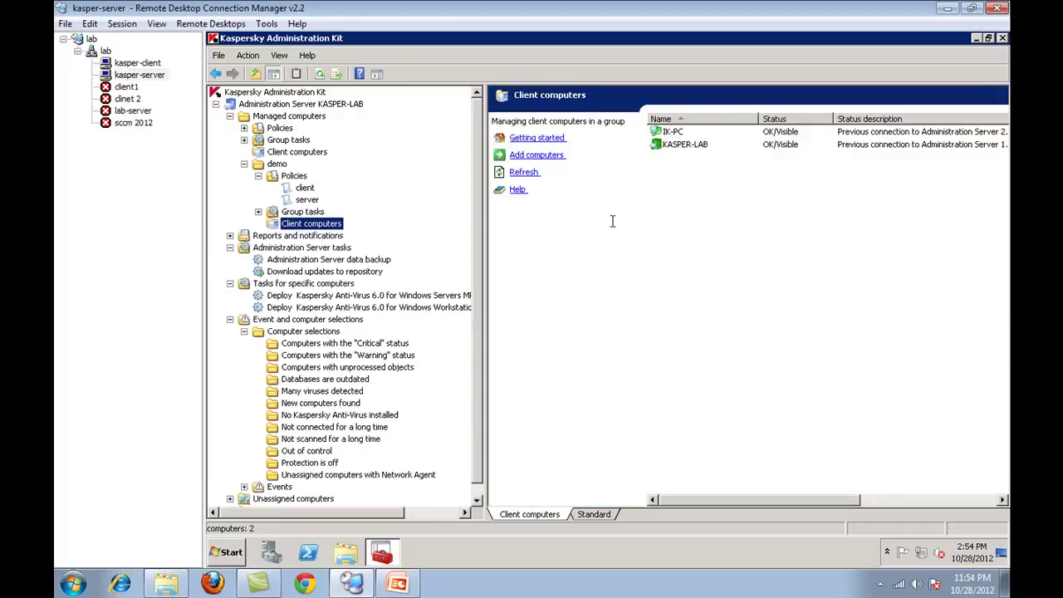
- Look through recent events, then open Unassigned computers and Repositories
{"action": "left_click", "coordinate": [244, 332]}
{"action": "double_click", "coordinate": [278, 343]}
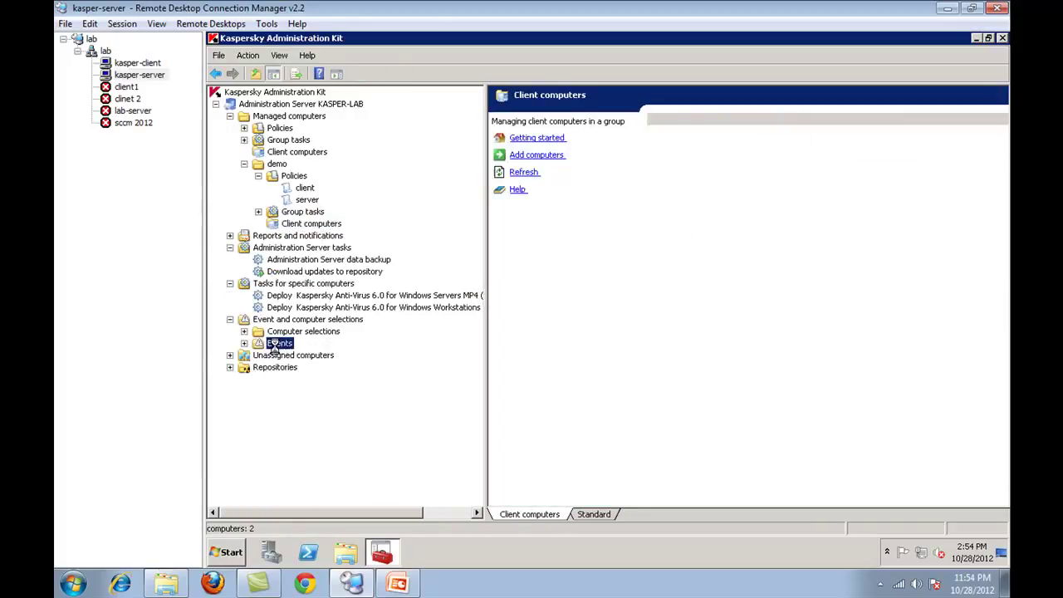
{"action": "left_click", "coordinate": [307, 355]}
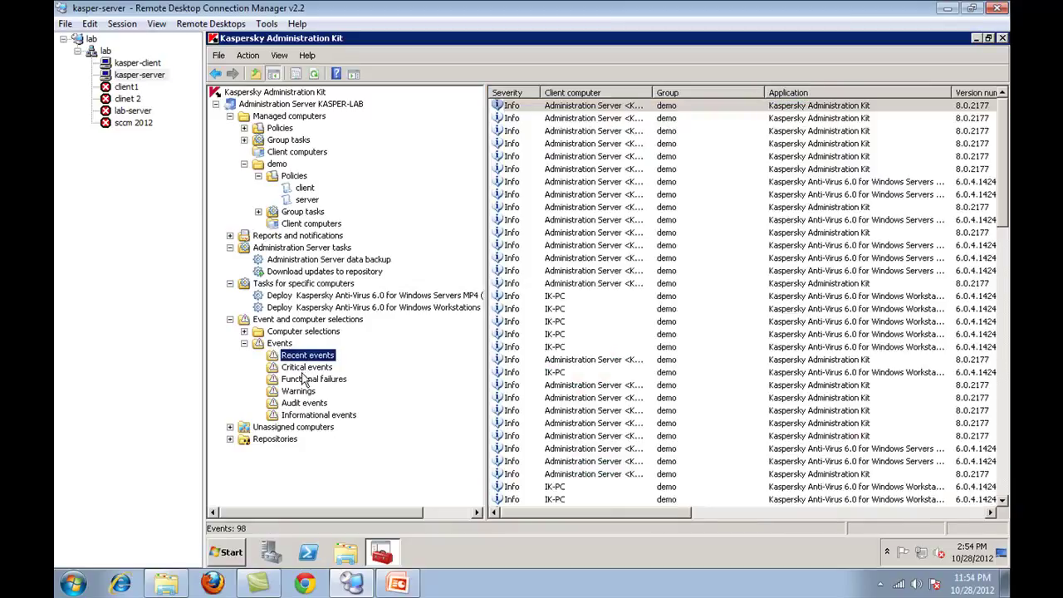
{"action": "left_click", "coordinate": [612, 169]}
{"action": "scroll", "coordinate": [591, 293], "scroll_direction": "down", "scroll_amount": 20}
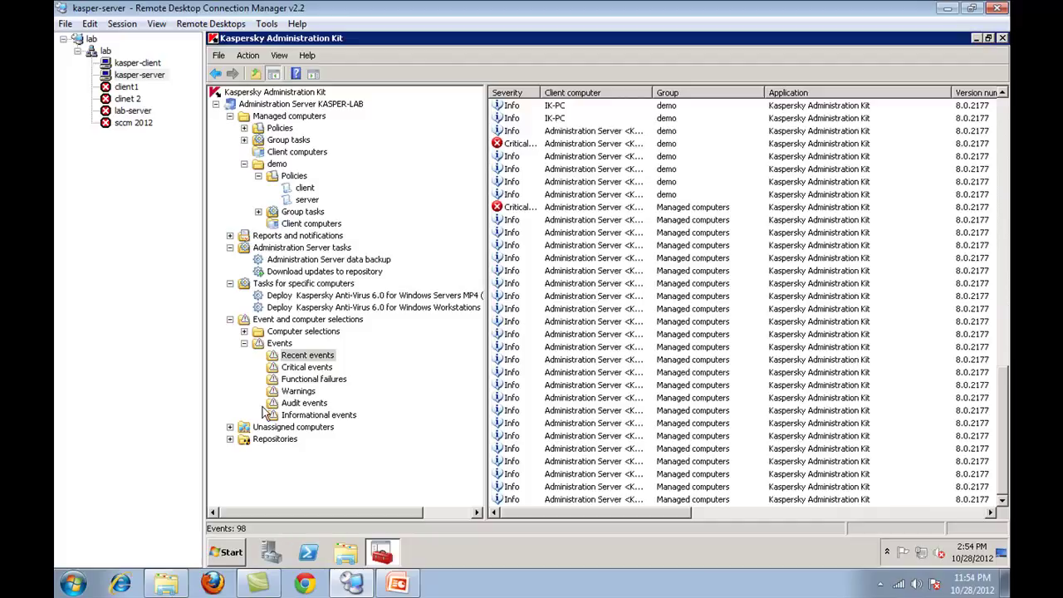
{"action": "left_click", "coordinate": [250, 347]}
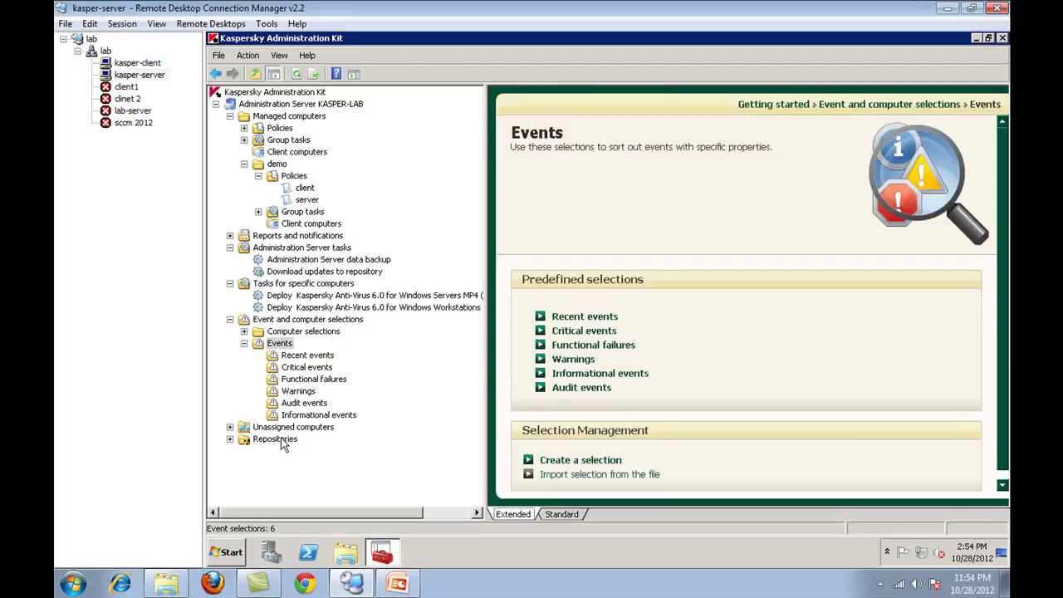
{"action": "double_click", "coordinate": [280, 429]}
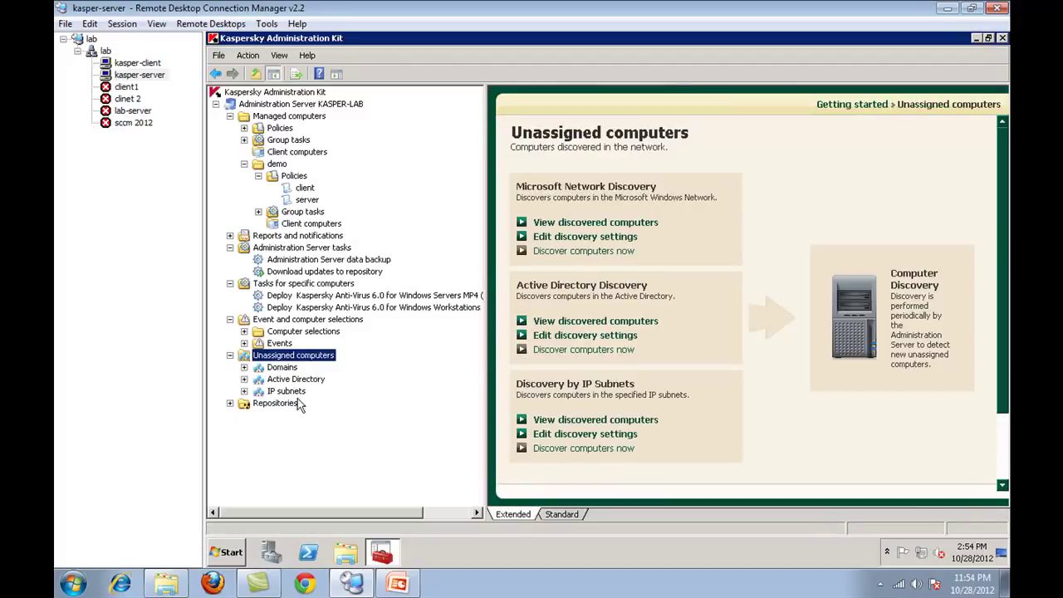
{"action": "double_click", "coordinate": [286, 404]}
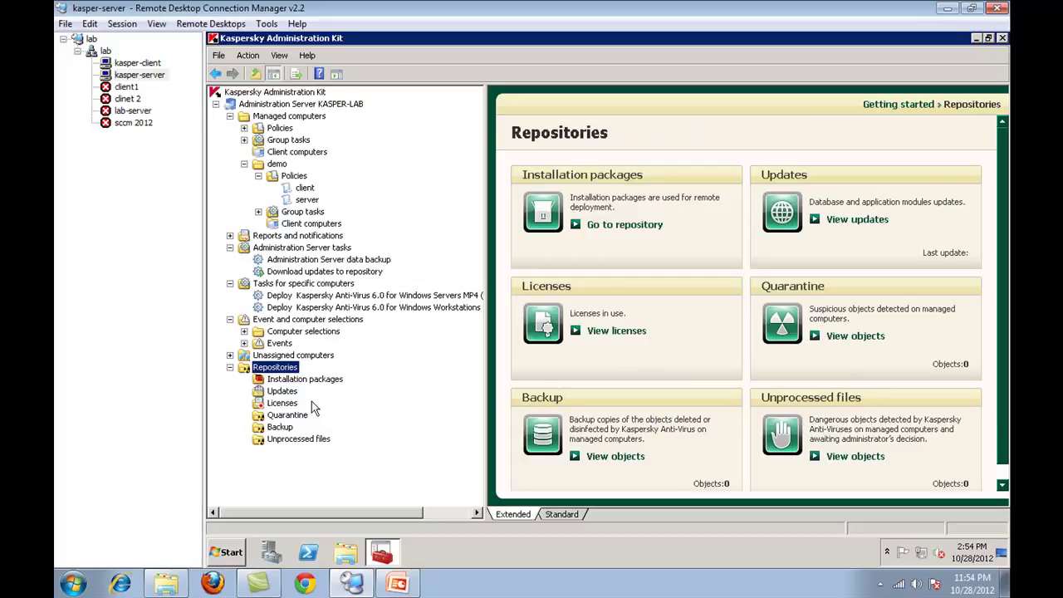
- Start the Add License wizard from Licenses, step through it, then cancel
{"action": "left_click", "coordinate": [286, 403]}
{"action": "right_click", "coordinate": [296, 403]}
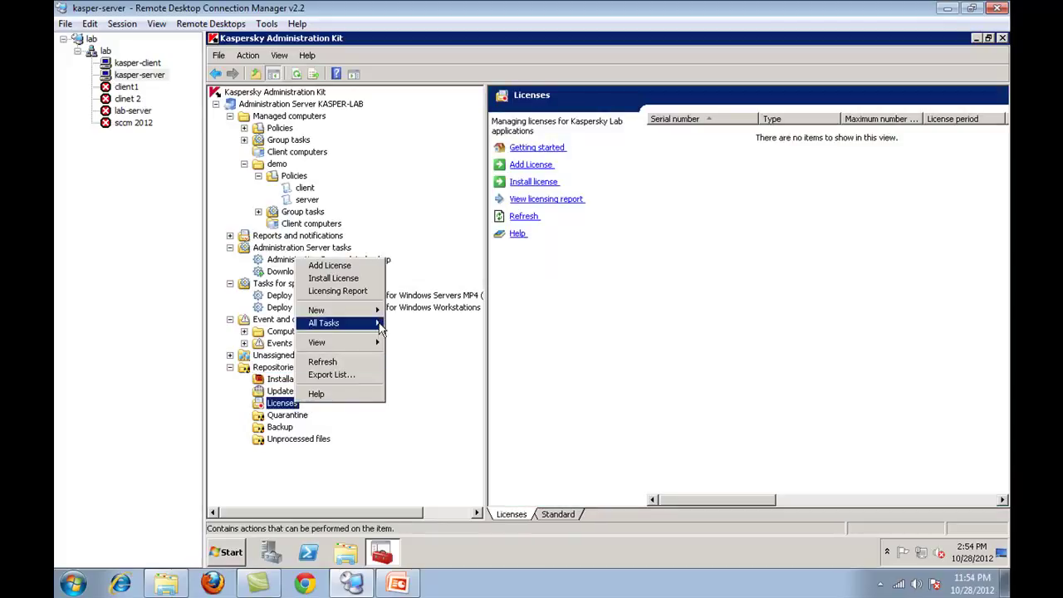
{"action": "left_click", "coordinate": [331, 265]}
{"action": "left_click", "coordinate": [443, 313]}
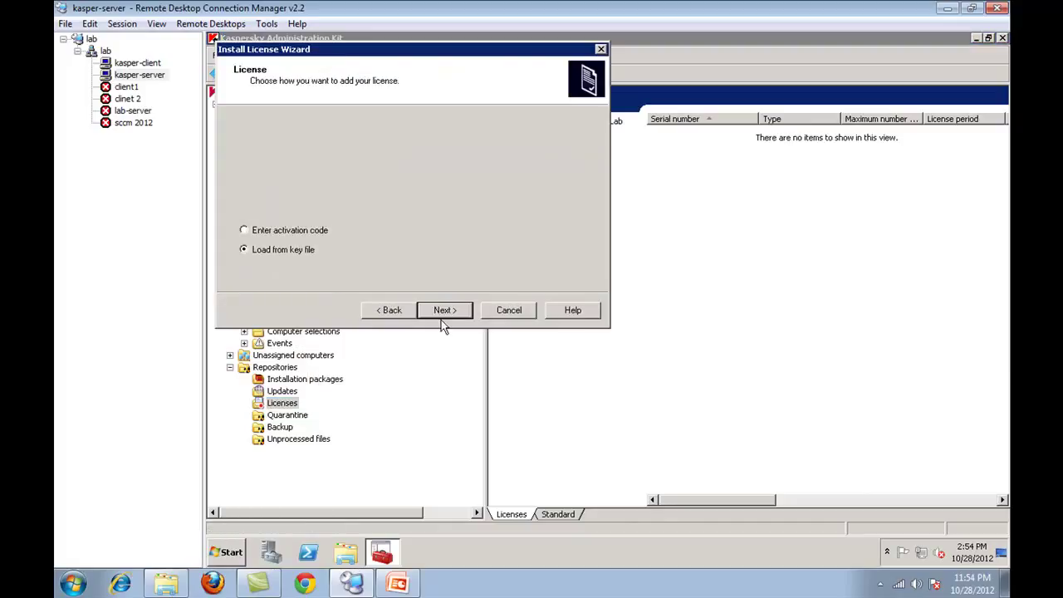
{"action": "left_click", "coordinate": [441, 313]}
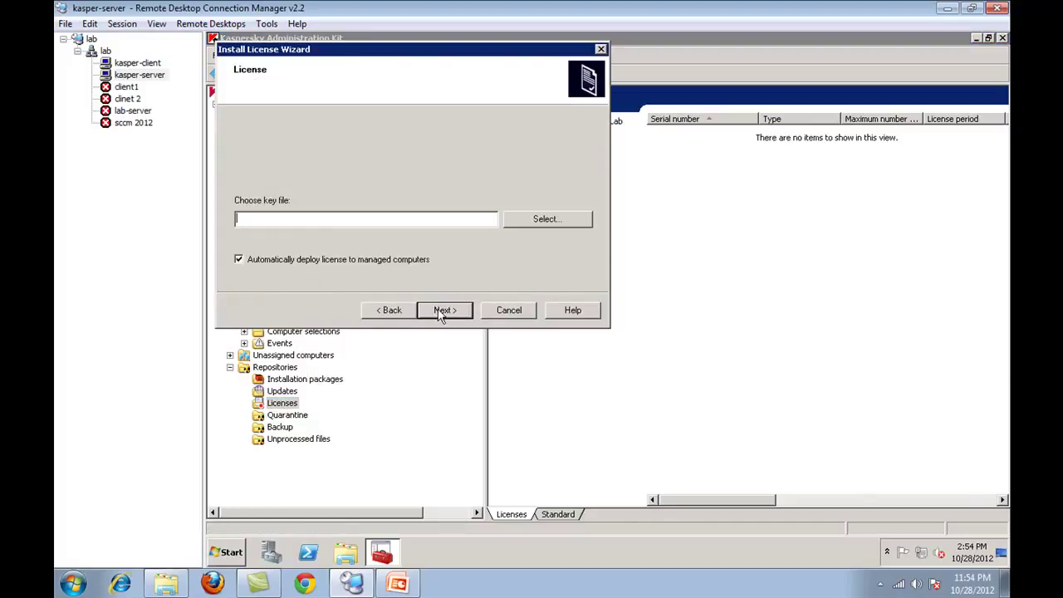
{"action": "left_click", "coordinate": [508, 312]}
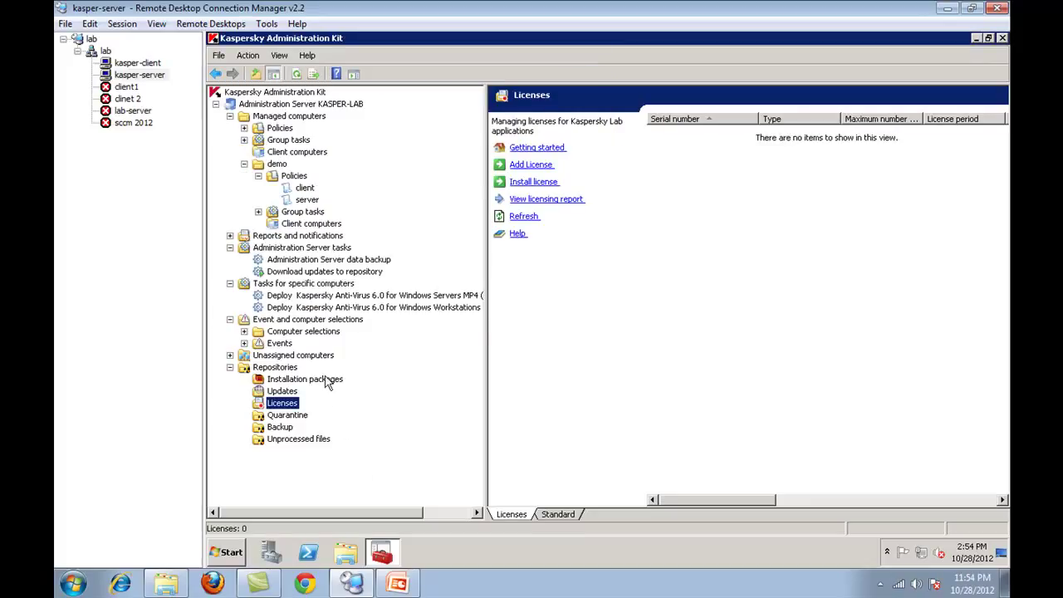
- Check the Backup, Unprocessed files and Quarantine repositories, ending on the empty Backup
{"action": "left_click", "coordinate": [282, 427]}
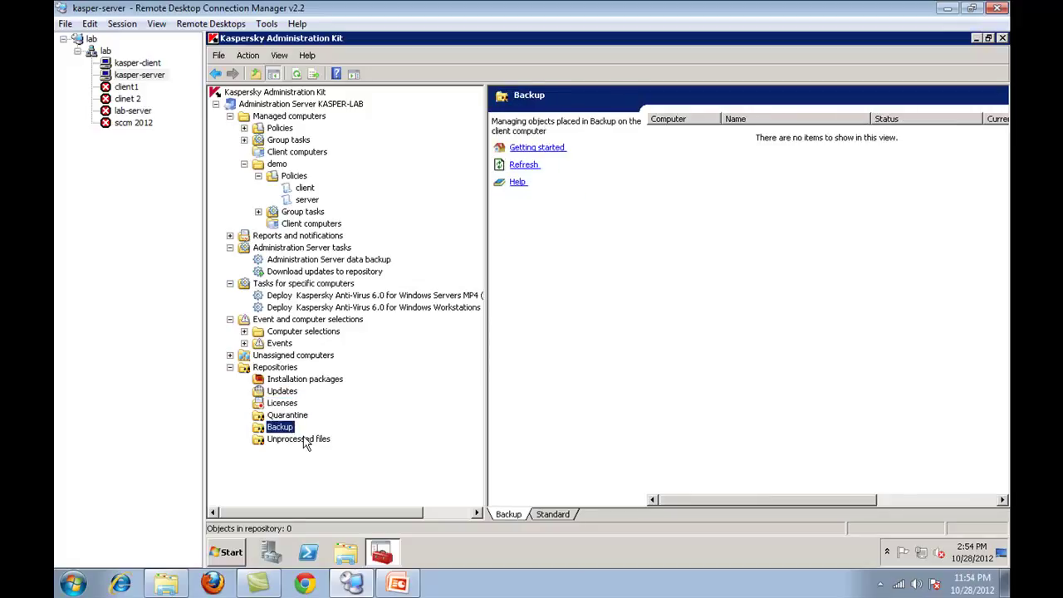
{"action": "left_click", "coordinate": [304, 440]}
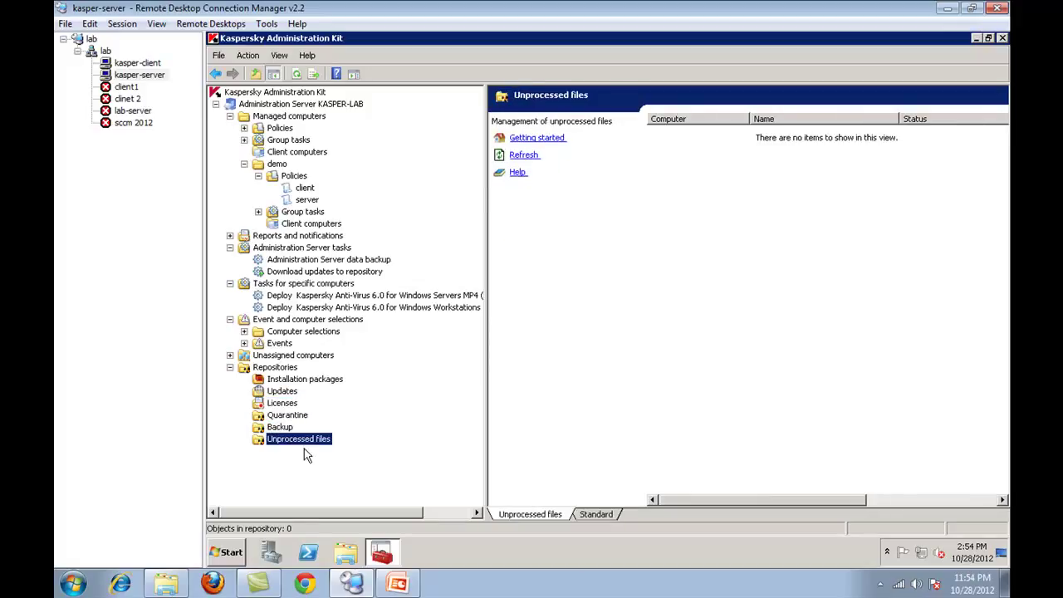
{"action": "left_click", "coordinate": [291, 415]}
{"action": "left_click", "coordinate": [281, 427]}
{"action": "left_click", "coordinate": [299, 438]}
{"action": "left_click", "coordinate": [718, 300]}
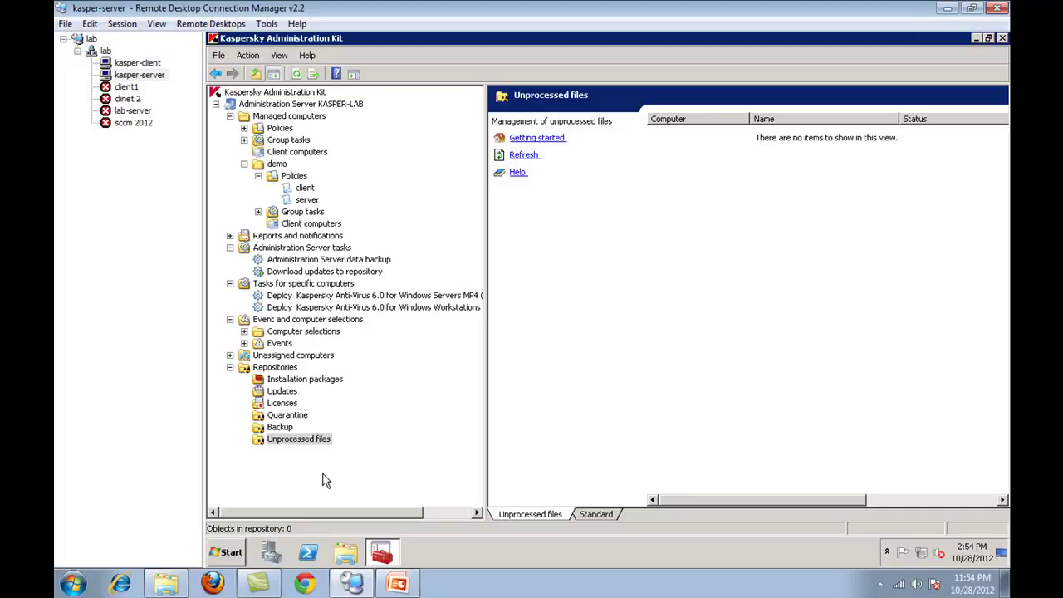
{"action": "left_click", "coordinate": [281, 427]}
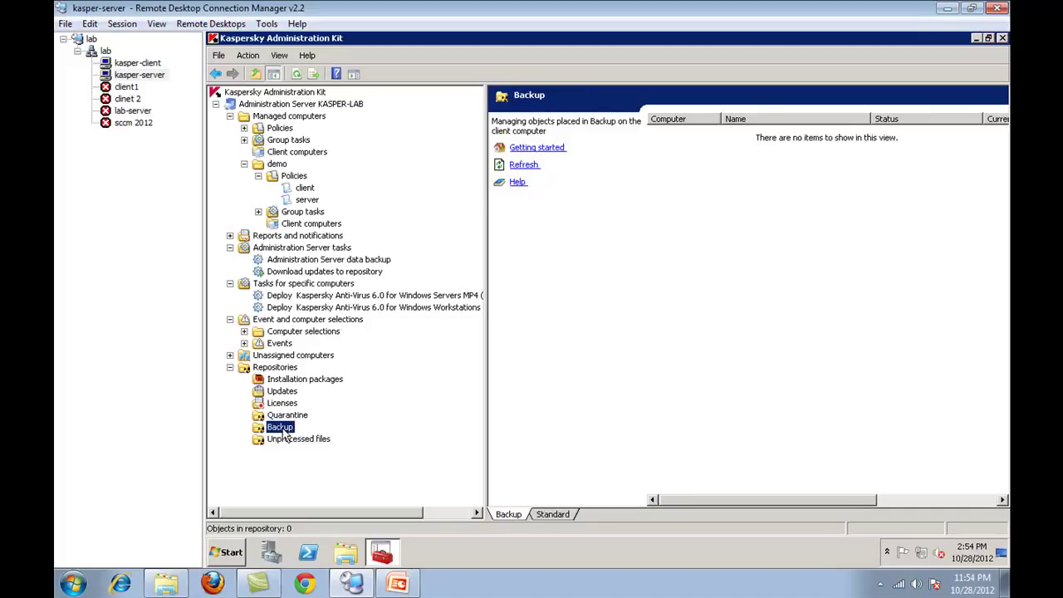
- Collapse the computer selections, event selections, specific-computer tasks and discovery groups in the tree
{"action": "double_click", "coordinate": [292, 331]}
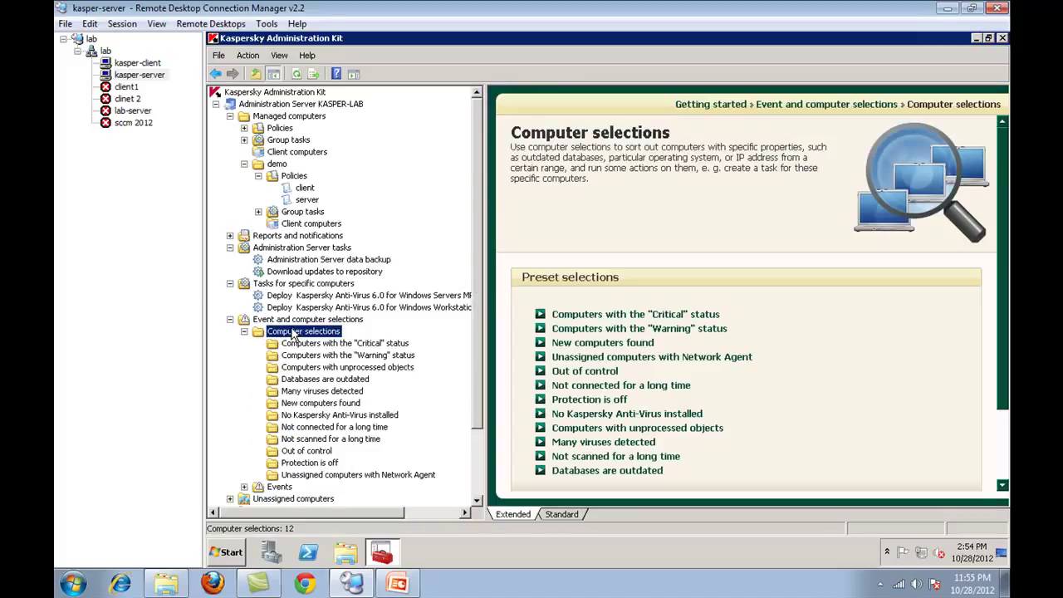
{"action": "left_click", "coordinate": [244, 332]}
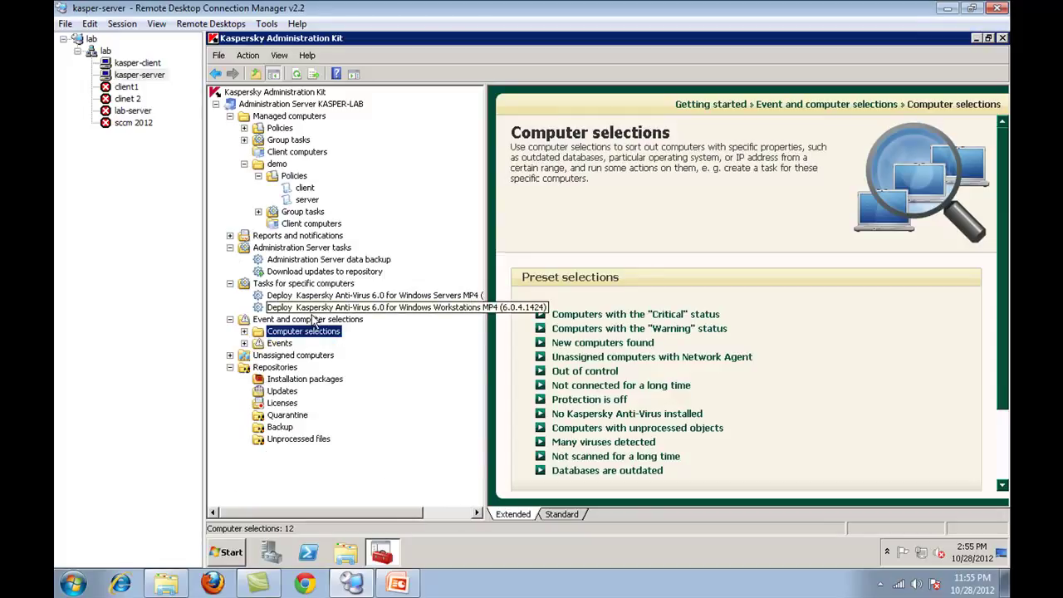
{"action": "double_click", "coordinate": [282, 344]}
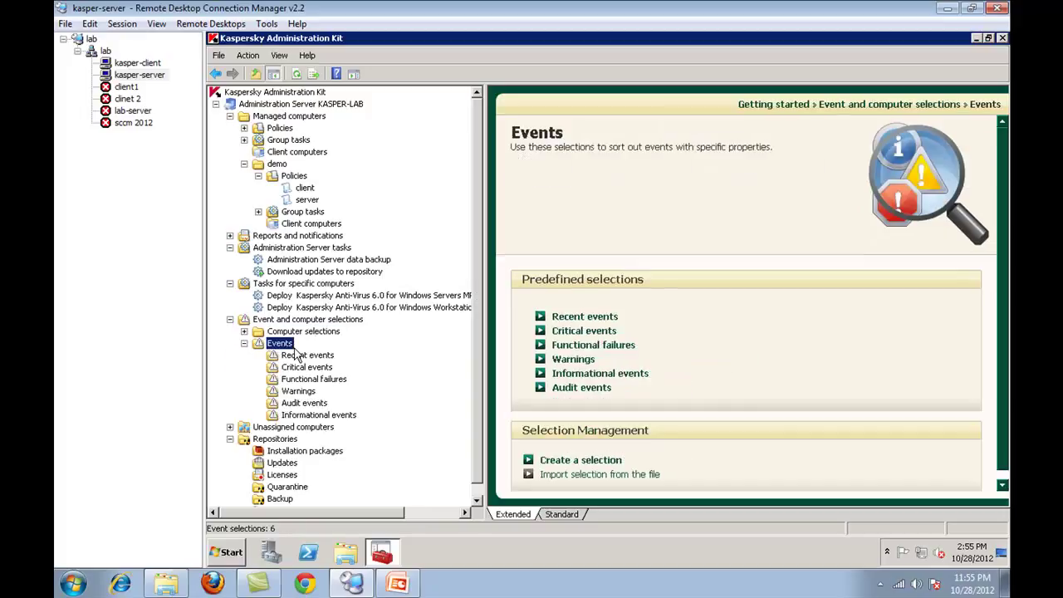
{"action": "left_click", "coordinate": [244, 343]}
{"action": "left_click", "coordinate": [237, 323]}
{"action": "left_click", "coordinate": [230, 283]}
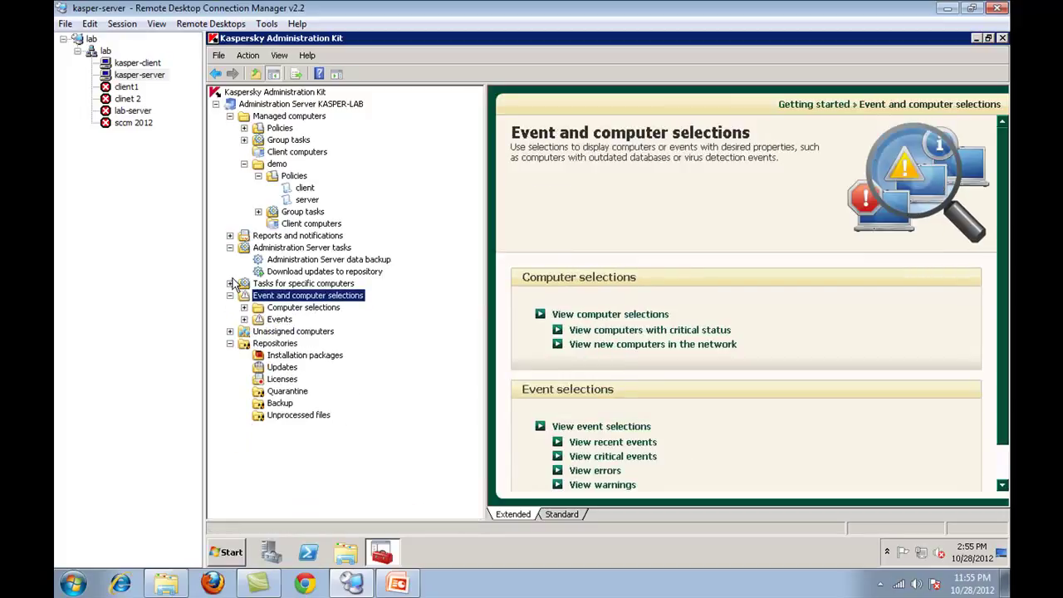
{"action": "double_click", "coordinate": [286, 332]}
{"action": "left_click", "coordinate": [230, 308]}
{"action": "left_click", "coordinate": [230, 308]}
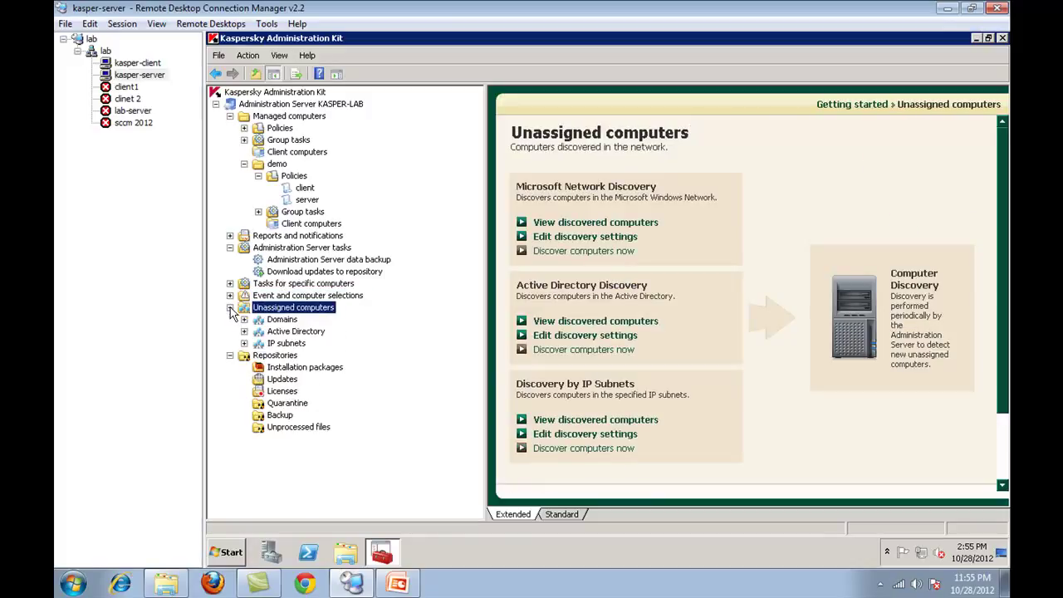
- Check the running Download updates to repository task, then select the demo group's client policy
{"action": "left_click", "coordinate": [266, 272]}
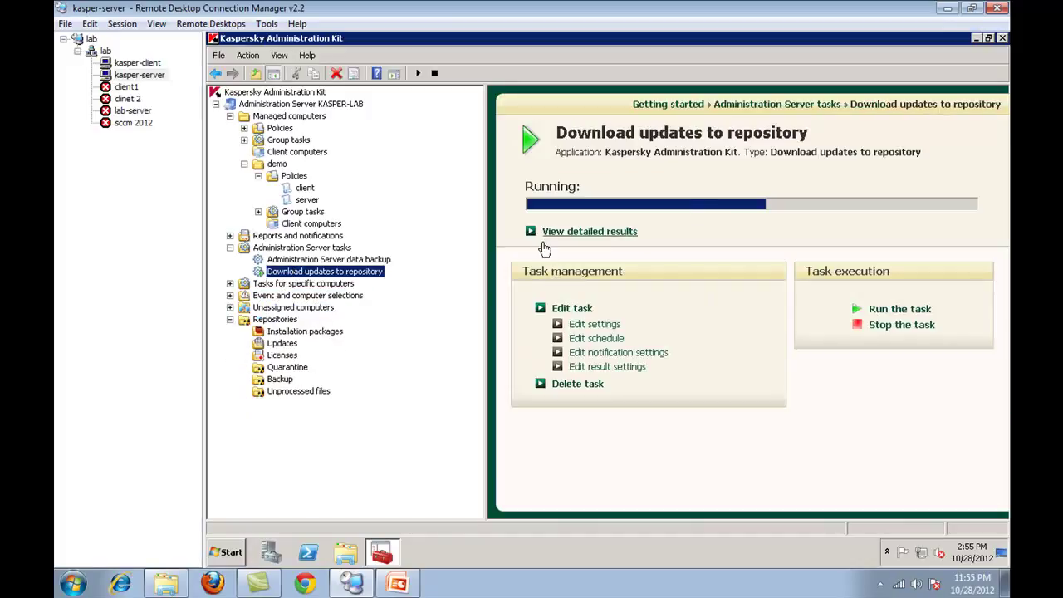
{"action": "left_click", "coordinate": [305, 188]}
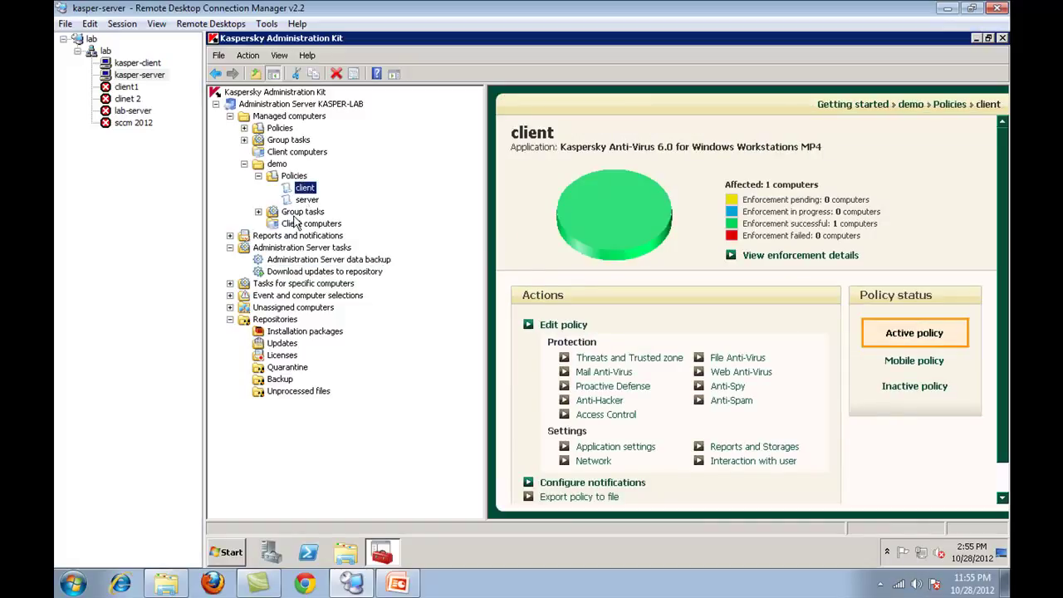
{"action": "left_click", "coordinate": [302, 211]}
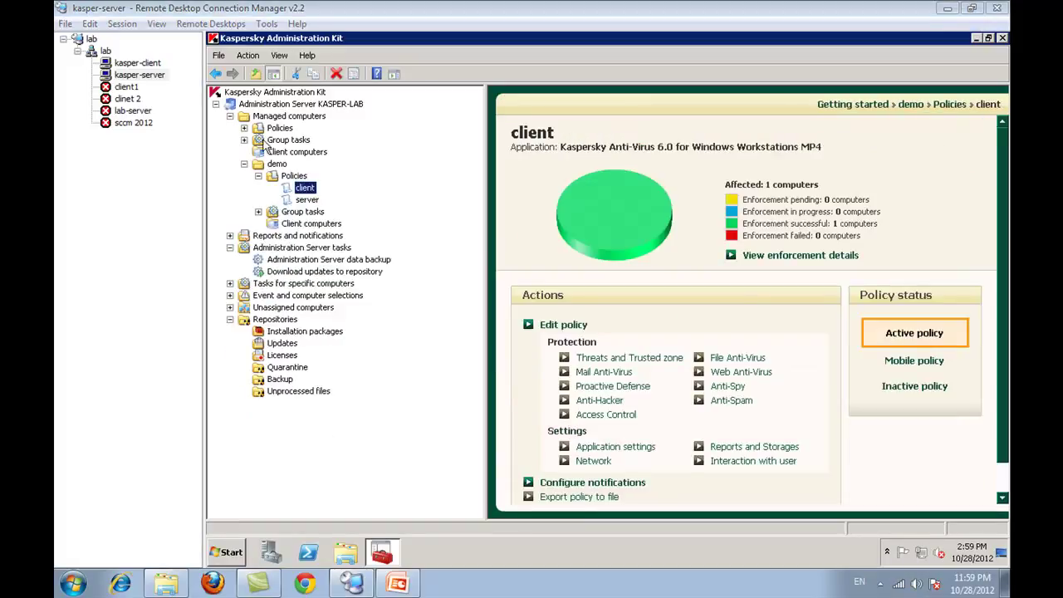
- View the client policy's Proactive Defense settings without saving, then make the policy inactive
{"action": "right_click", "coordinate": [306, 190]}
{"action": "left_click", "coordinate": [322, 300]}
{"action": "left_click", "coordinate": [554, 137]}
{"action": "left_click", "coordinate": [551, 158]}
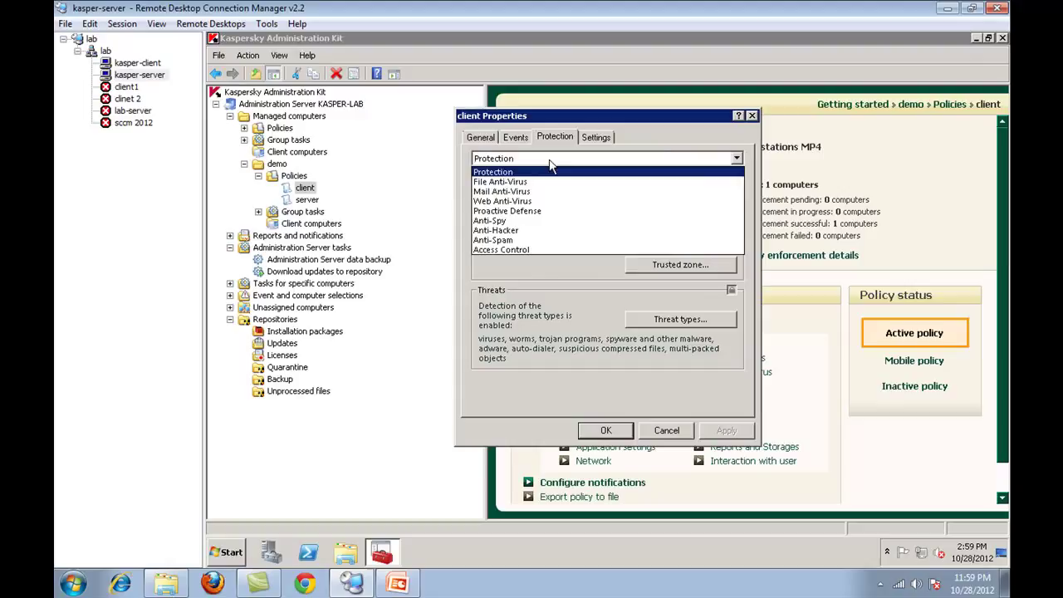
{"action": "left_click", "coordinate": [531, 212]}
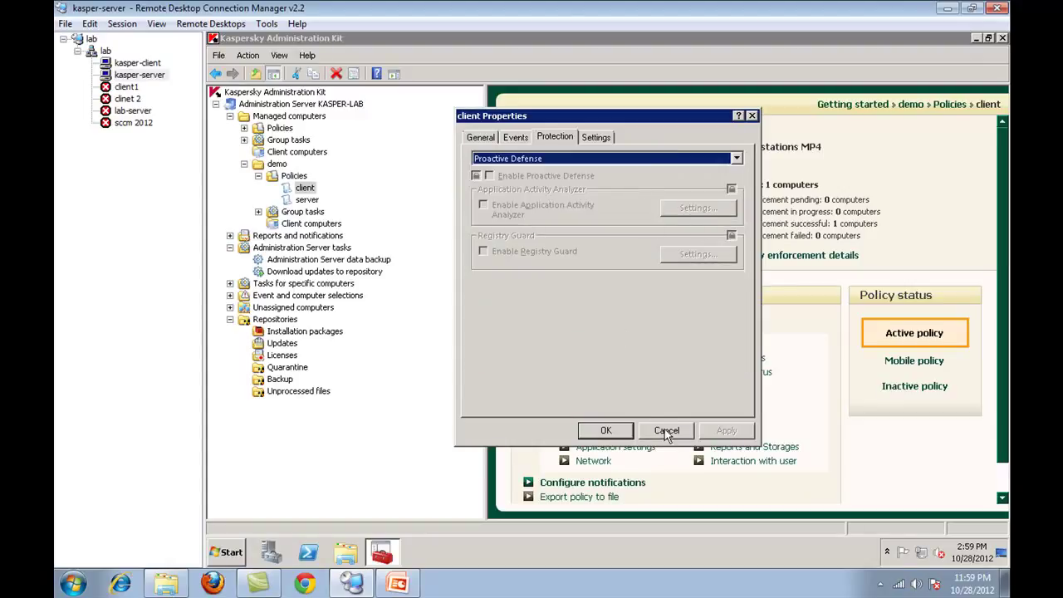
{"action": "left_click", "coordinate": [666, 427]}
{"action": "left_click", "coordinate": [924, 390]}
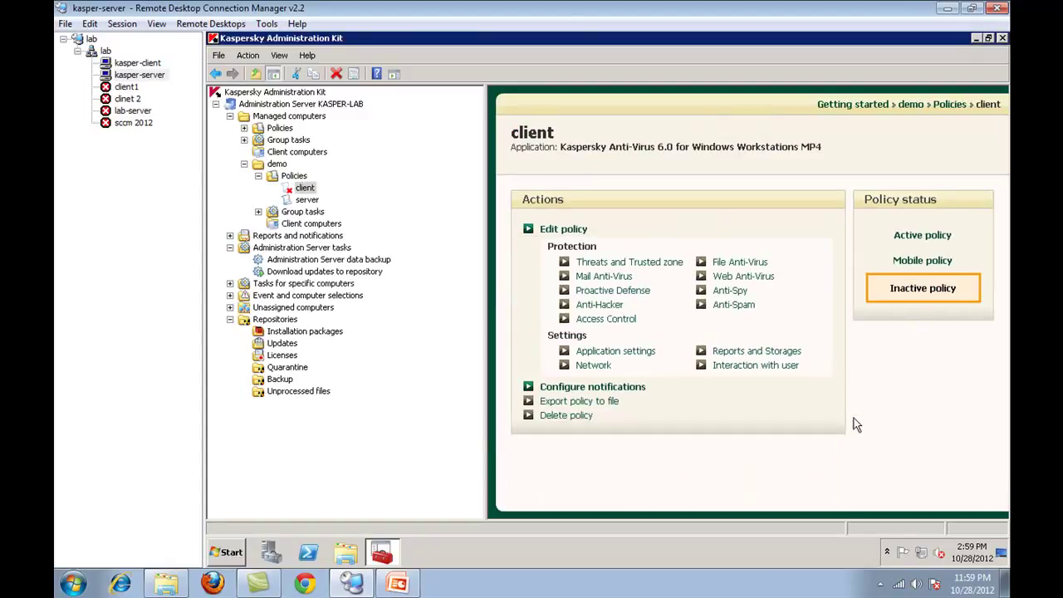
- Go to the client policy's Access Control device control settings
{"action": "right_click", "coordinate": [301, 186]}
{"action": "left_click", "coordinate": [336, 299]}
{"action": "left_click", "coordinate": [555, 136]}
{"action": "left_click", "coordinate": [582, 162]}
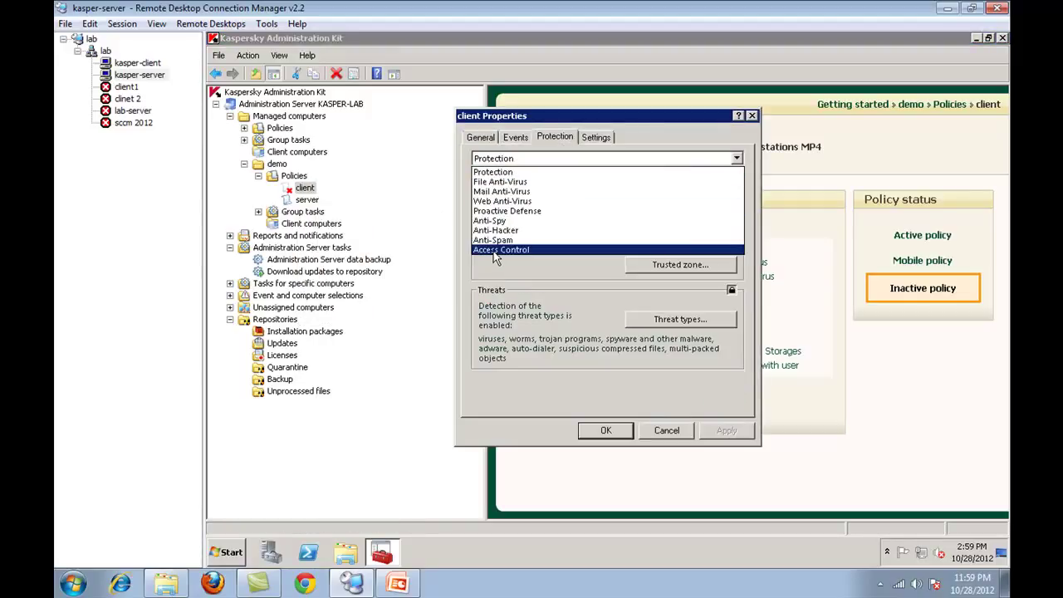
{"action": "left_click", "coordinate": [494, 251]}
{"action": "left_click", "coordinate": [696, 208]}
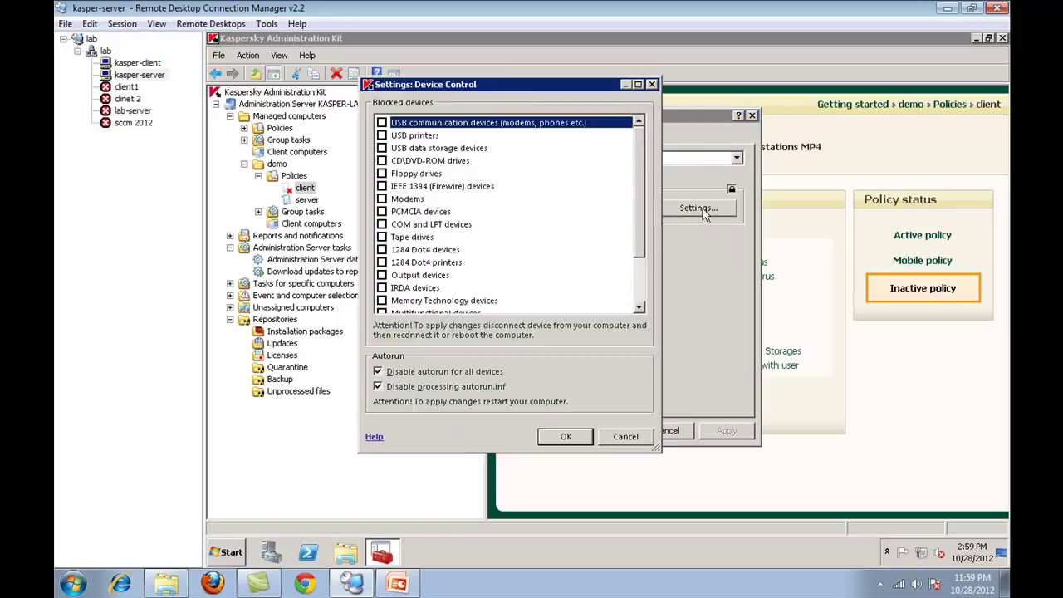
- Block Bluetooth devices and smart card readers, save the policy, and reactivate it
{"action": "left_click", "coordinate": [399, 188]}
{"action": "scroll", "coordinate": [399, 195], "scroll_direction": "down", "scroll_amount": 2}
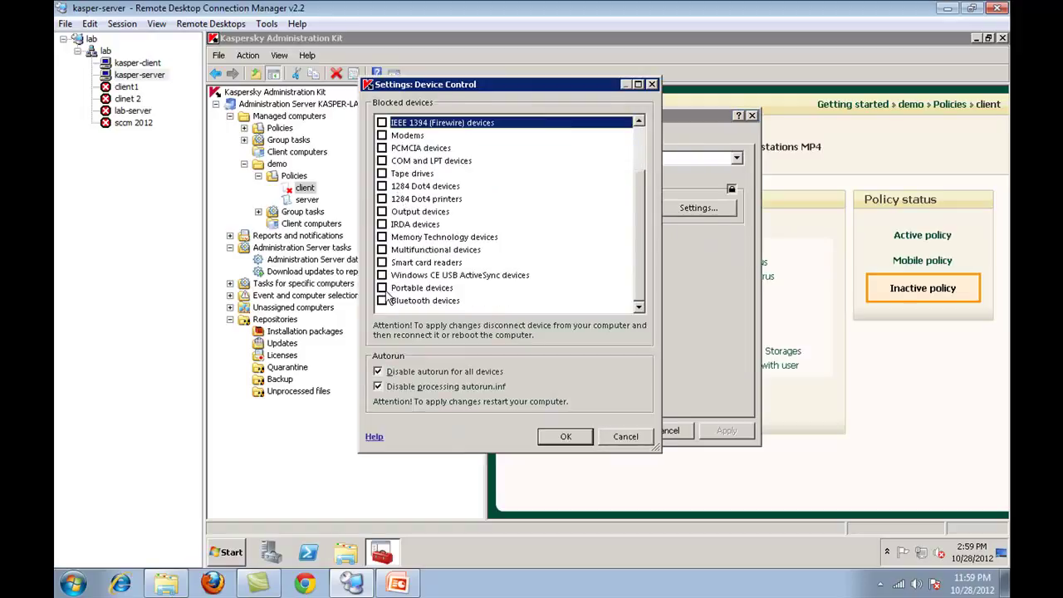
{"action": "left_click", "coordinate": [381, 300]}
{"action": "left_click", "coordinate": [382, 262]}
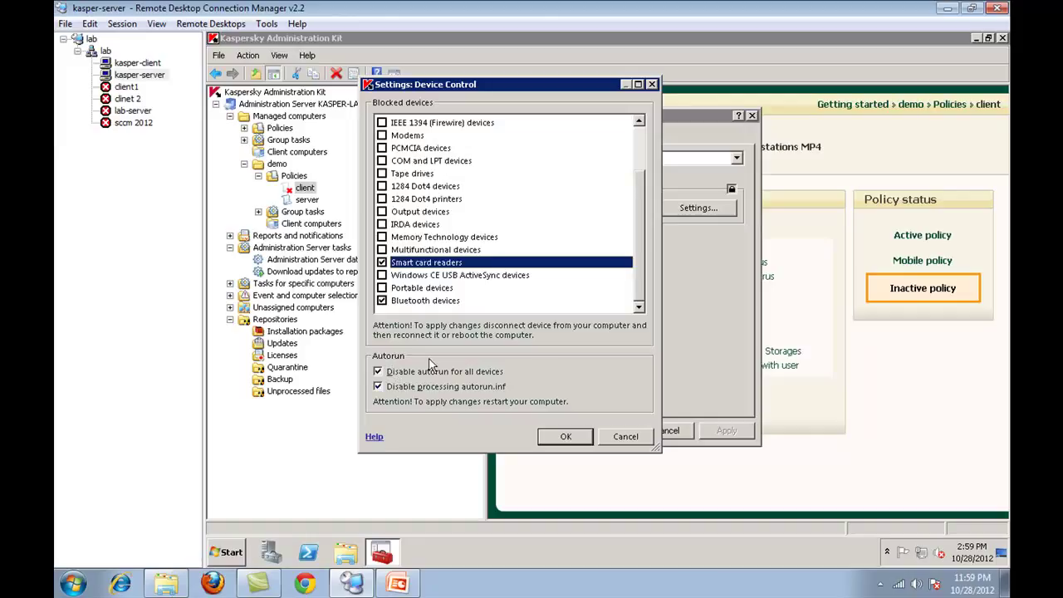
{"action": "left_click", "coordinate": [565, 439]}
{"action": "left_click", "coordinate": [619, 432]}
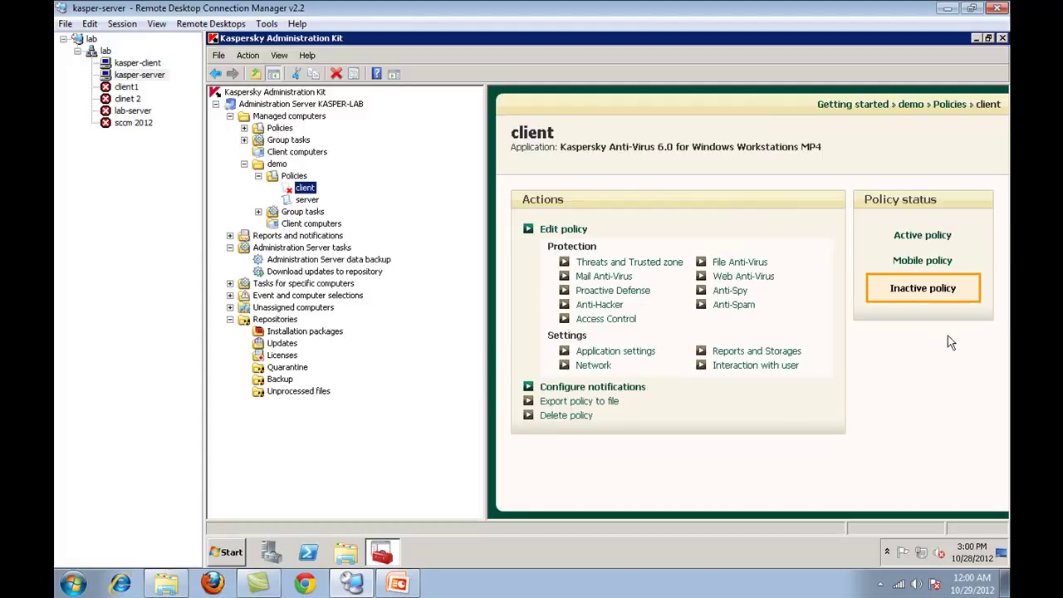
{"action": "left_click", "coordinate": [922, 236]}
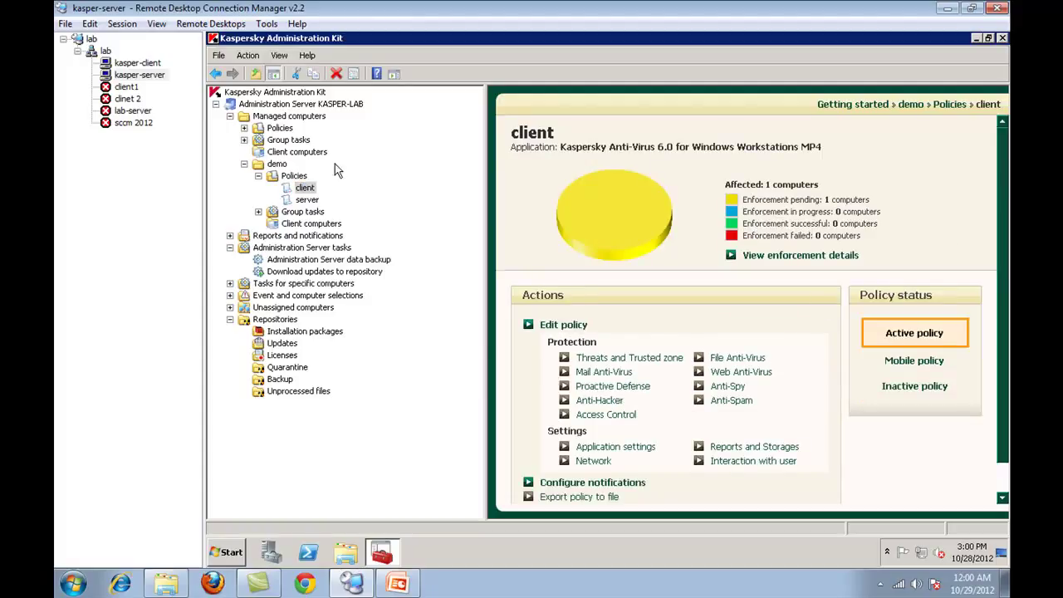
- Expand the demo group's tasks and open the update client task's properties
{"action": "left_click", "coordinate": [307, 201]}
{"action": "left_click", "coordinate": [303, 213]}
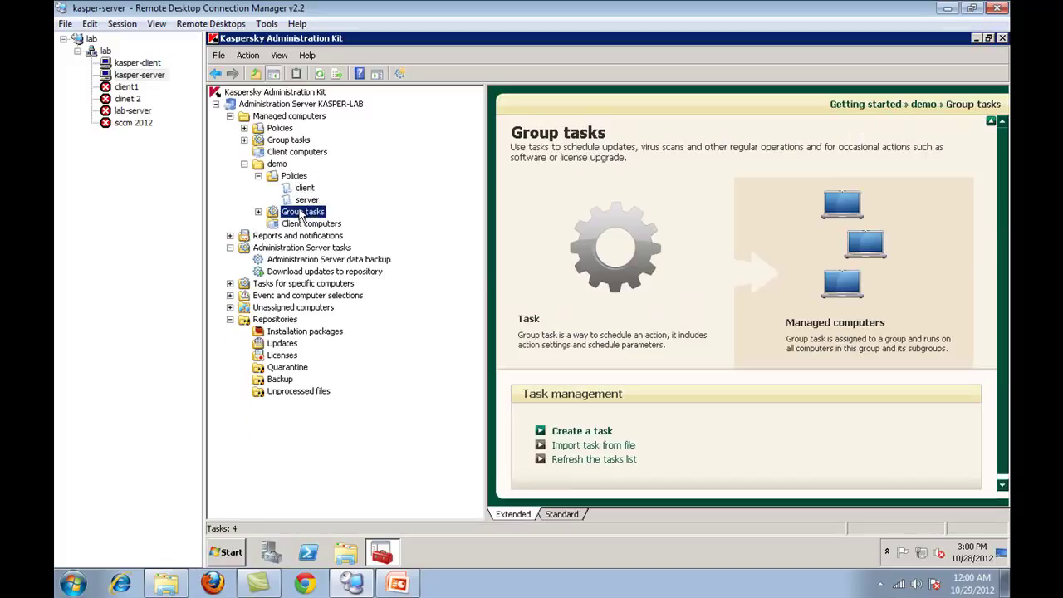
{"action": "double_click", "coordinate": [302, 213]}
{"action": "left_click", "coordinate": [313, 223]}
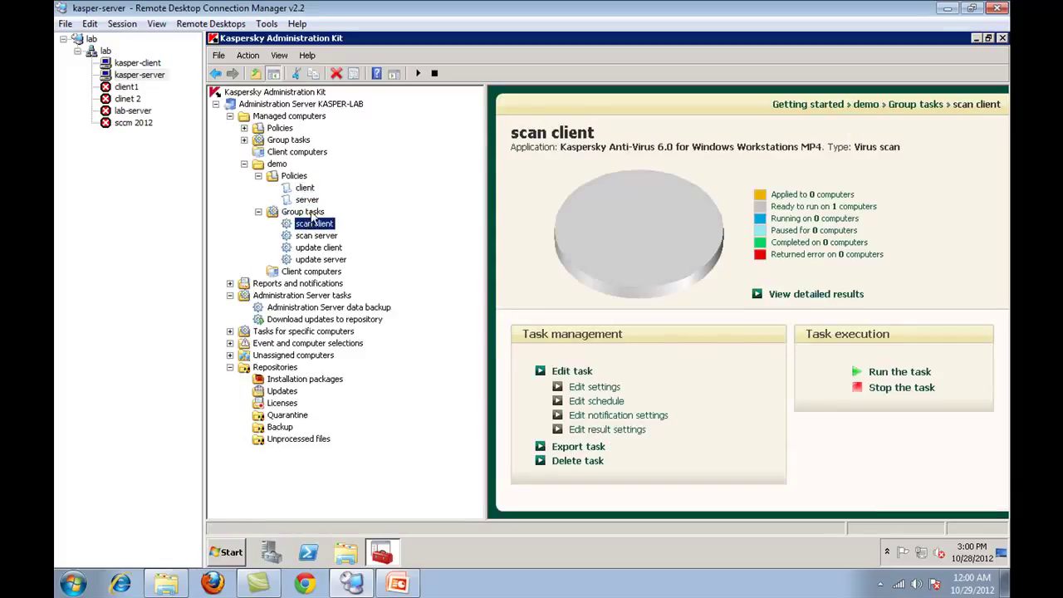
{"action": "right_click", "coordinate": [331, 247]}
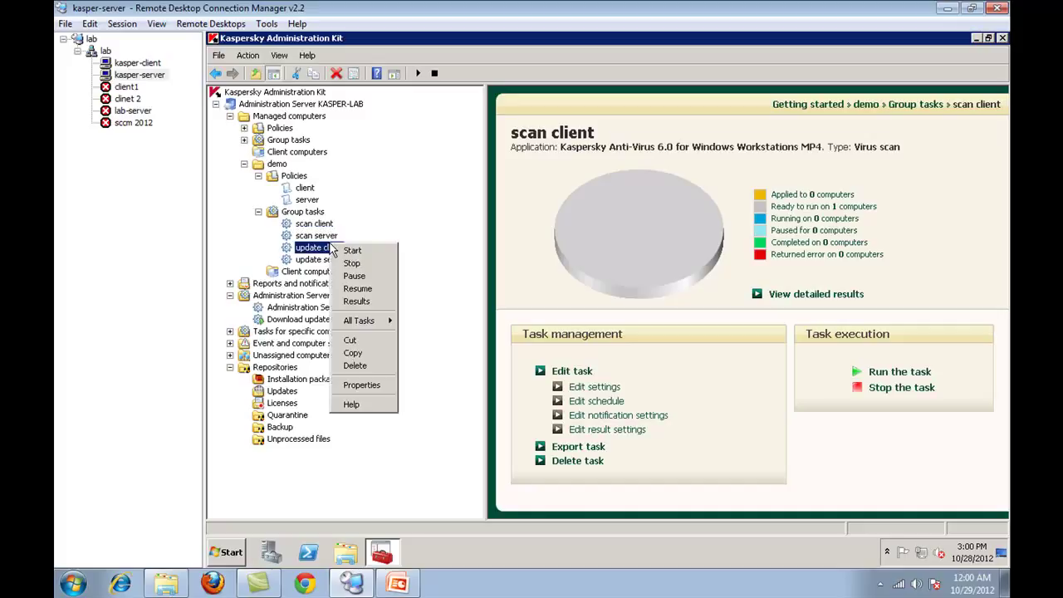
{"action": "left_click", "coordinate": [361, 384]}
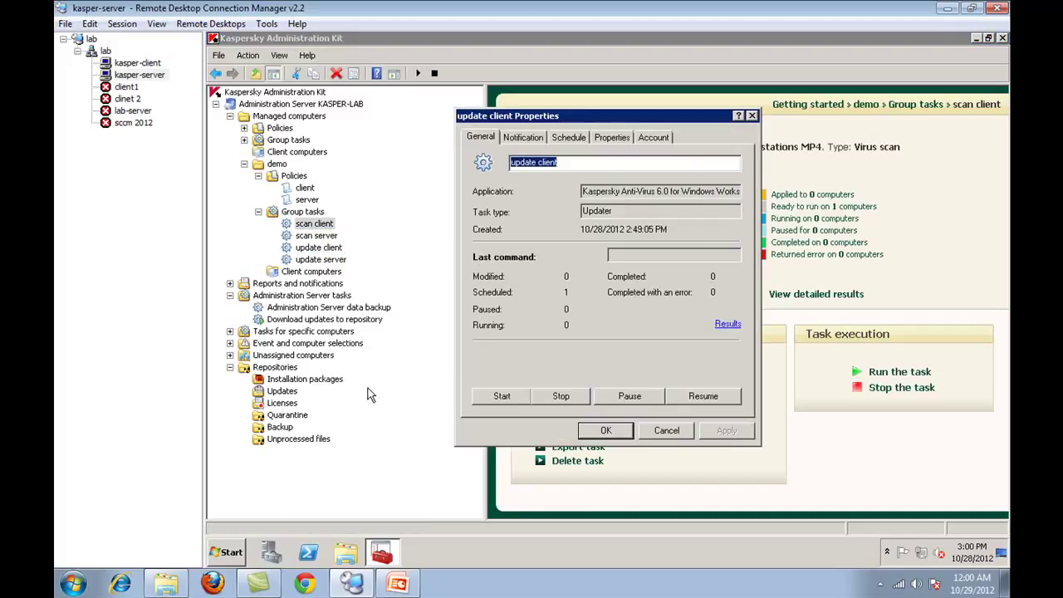
- Inspect the administrator e-mail notification settings and template, leaving e-mail notification off
{"action": "left_click", "coordinate": [523, 137]}
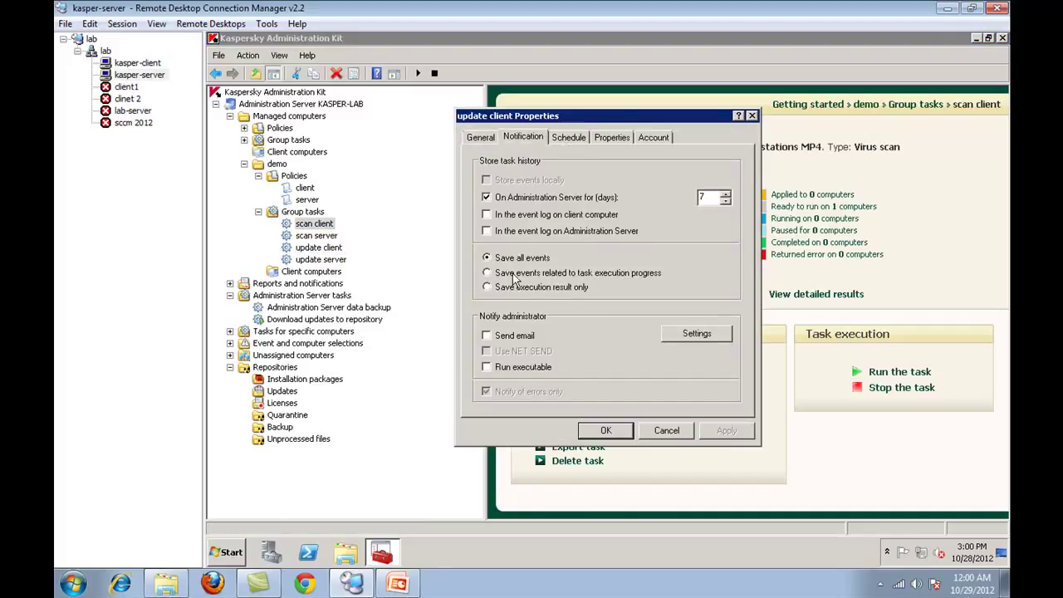
{"action": "left_click", "coordinate": [518, 336]}
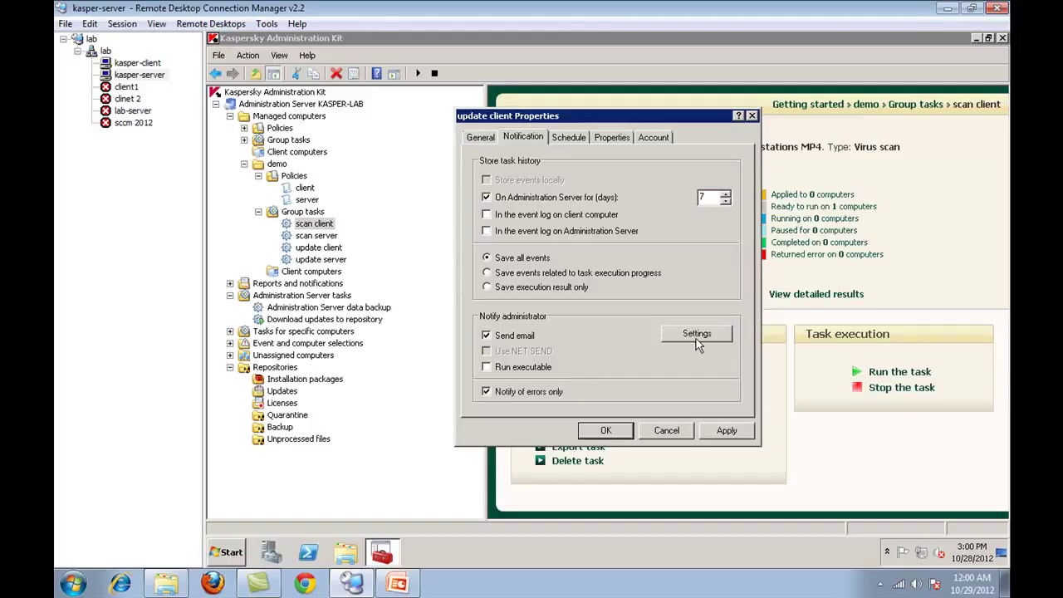
{"action": "left_click", "coordinate": [695, 334]}
{"action": "left_click", "coordinate": [573, 367]}
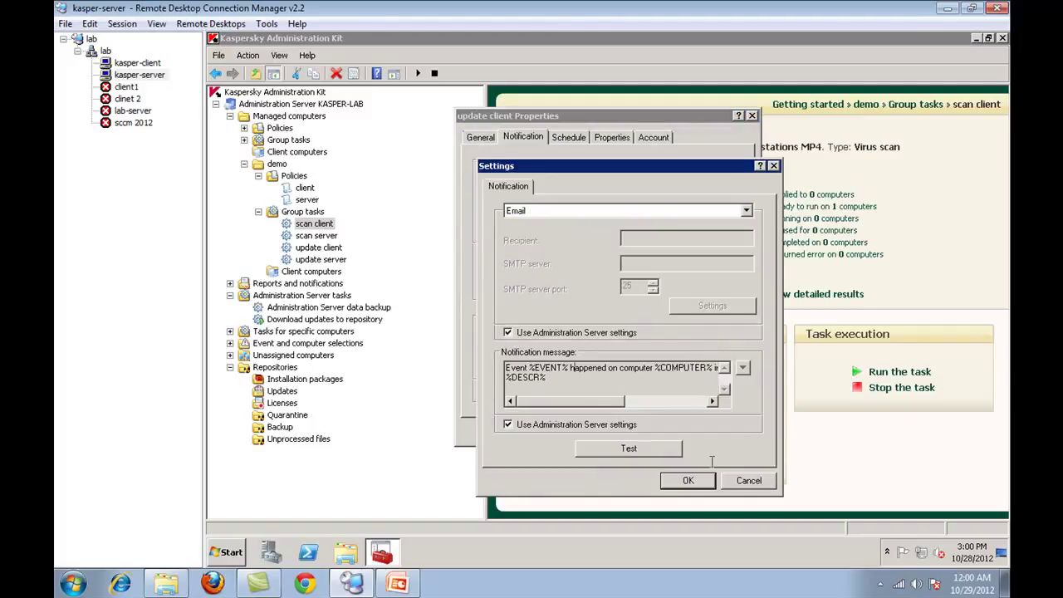
{"action": "left_click", "coordinate": [734, 481]}
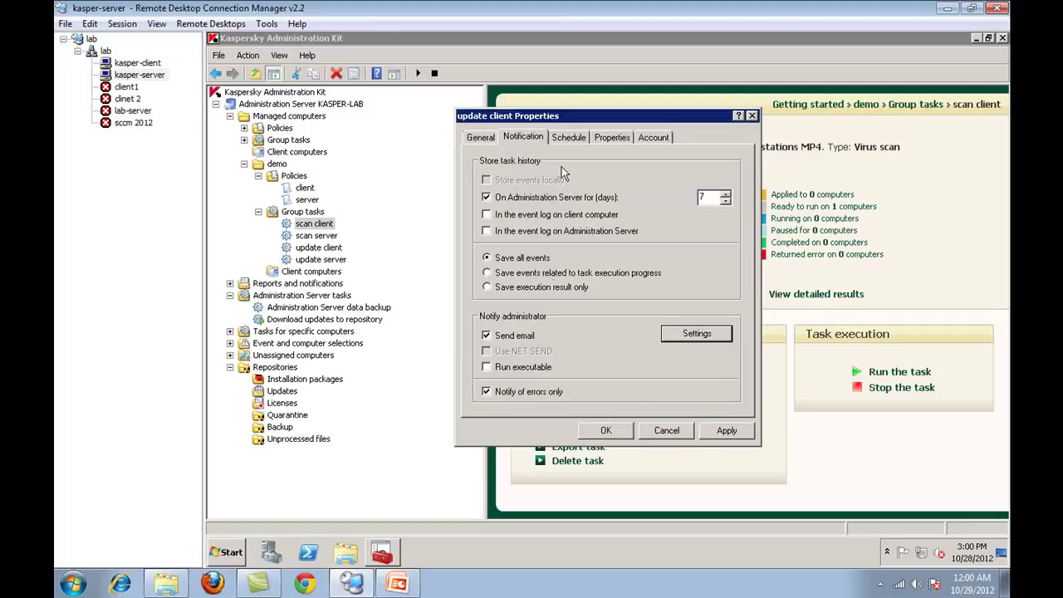
{"action": "left_click", "coordinate": [507, 337]}
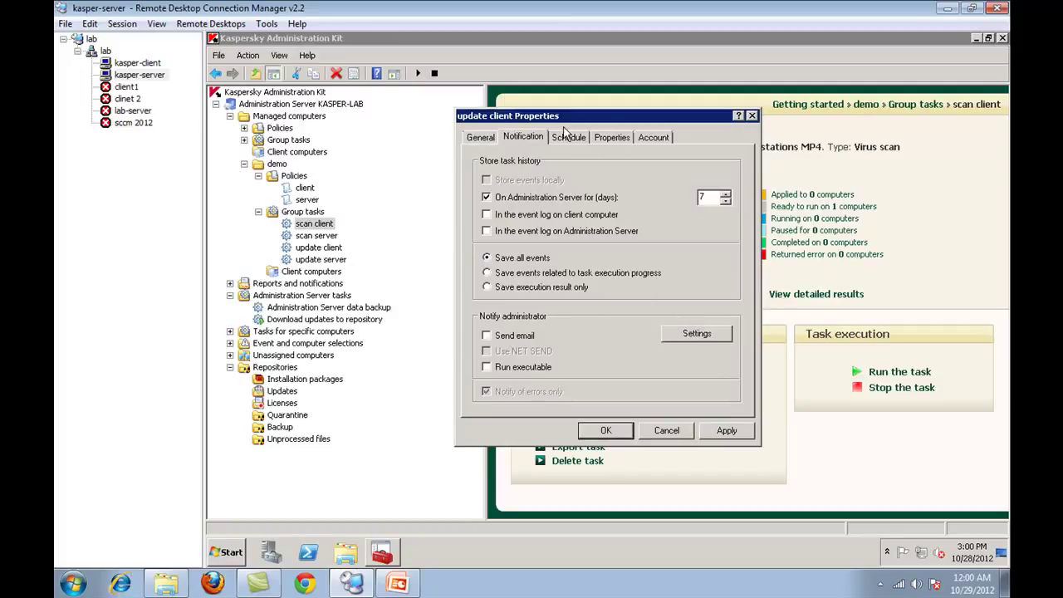
- Review the task schedule and local-mode update sources, proxy and additional options without changes
{"action": "left_click", "coordinate": [568, 139]}
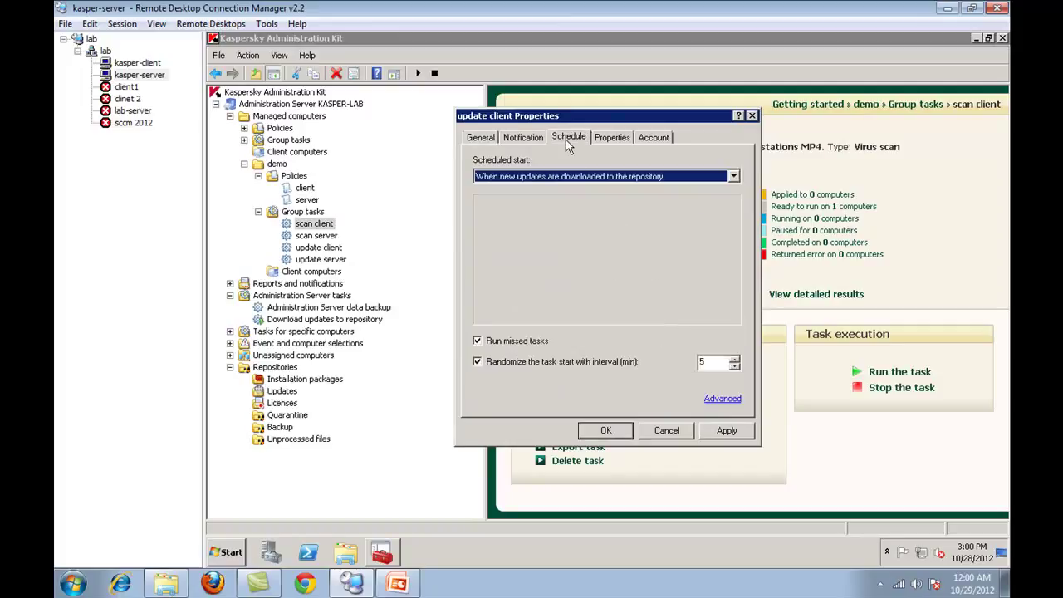
{"action": "left_click", "coordinate": [613, 140]}
{"action": "left_click", "coordinate": [656, 198]}
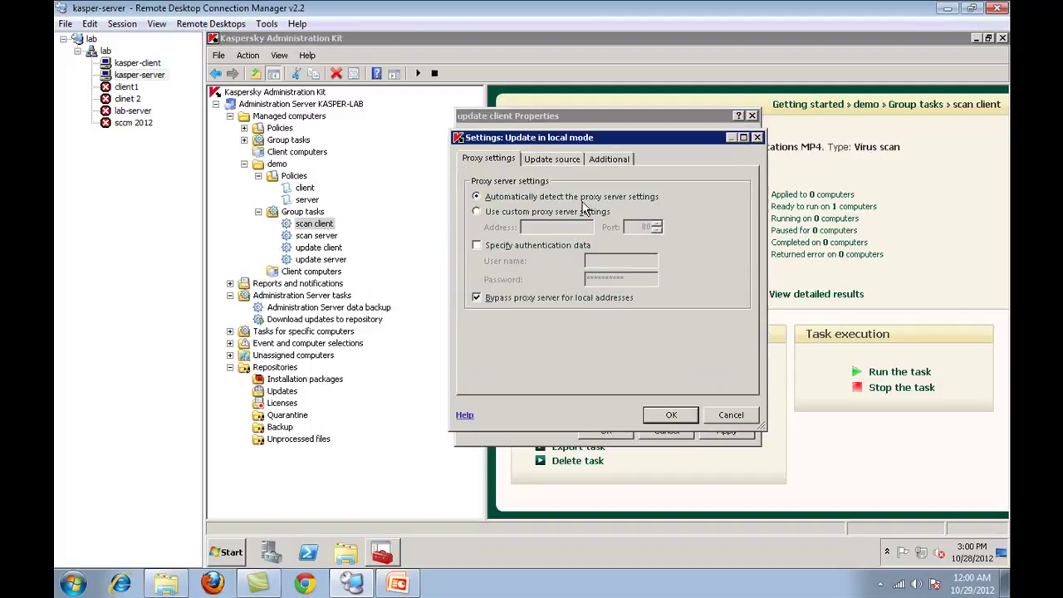
{"action": "left_click", "coordinate": [554, 162]}
{"action": "left_click", "coordinate": [614, 162]}
{"action": "left_click", "coordinate": [526, 164]}
{"action": "left_click", "coordinate": [488, 166]}
{"action": "left_click", "coordinate": [573, 160]}
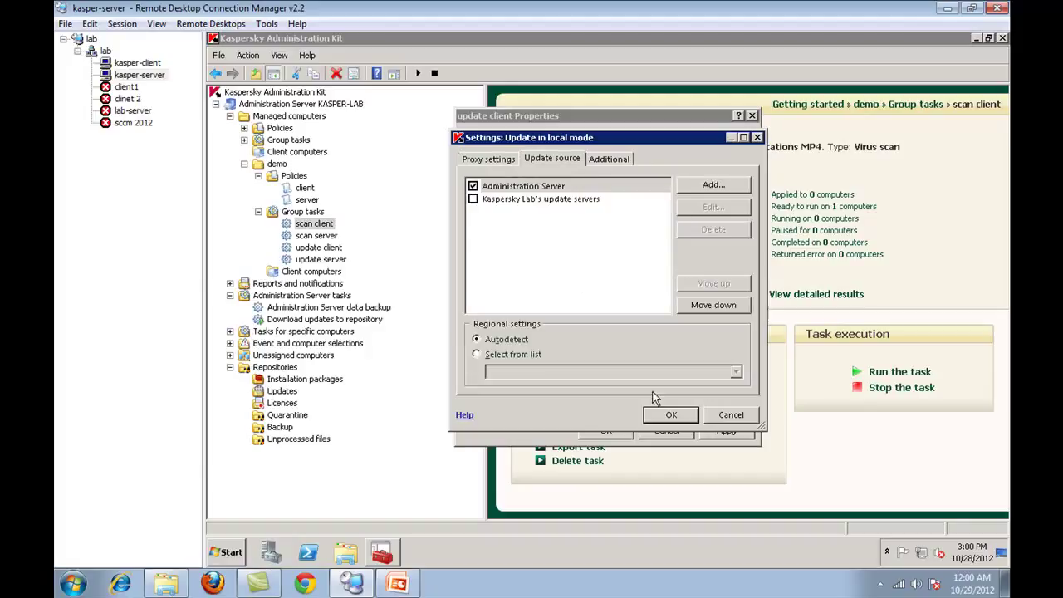
{"action": "left_click", "coordinate": [723, 417]}
- Review the mobile-mode update sources, then cancel the update client task's properties
{"action": "left_click", "coordinate": [656, 257]}
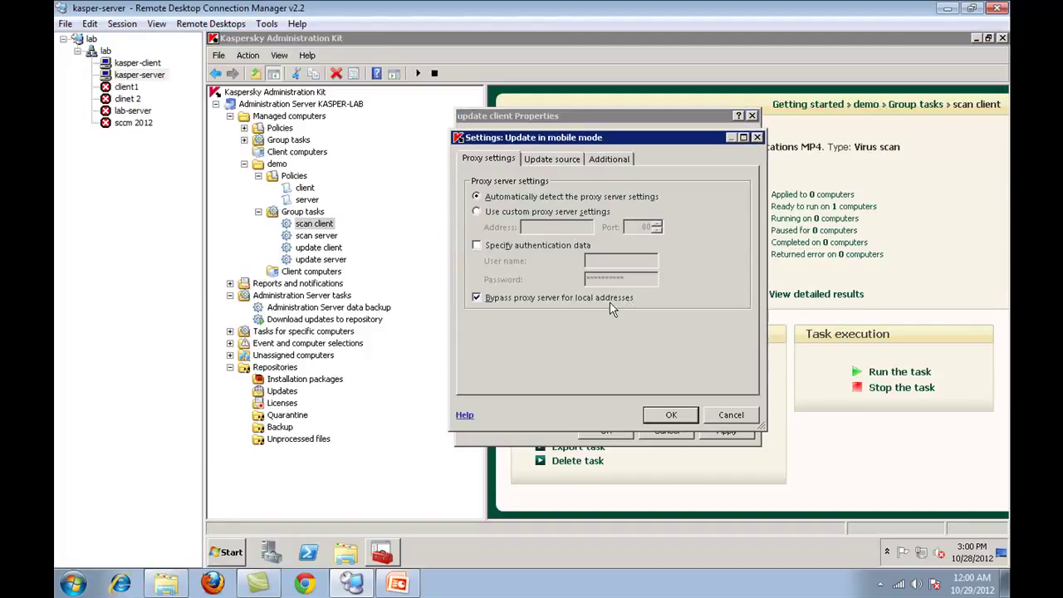
{"action": "left_click", "coordinate": [572, 169]}
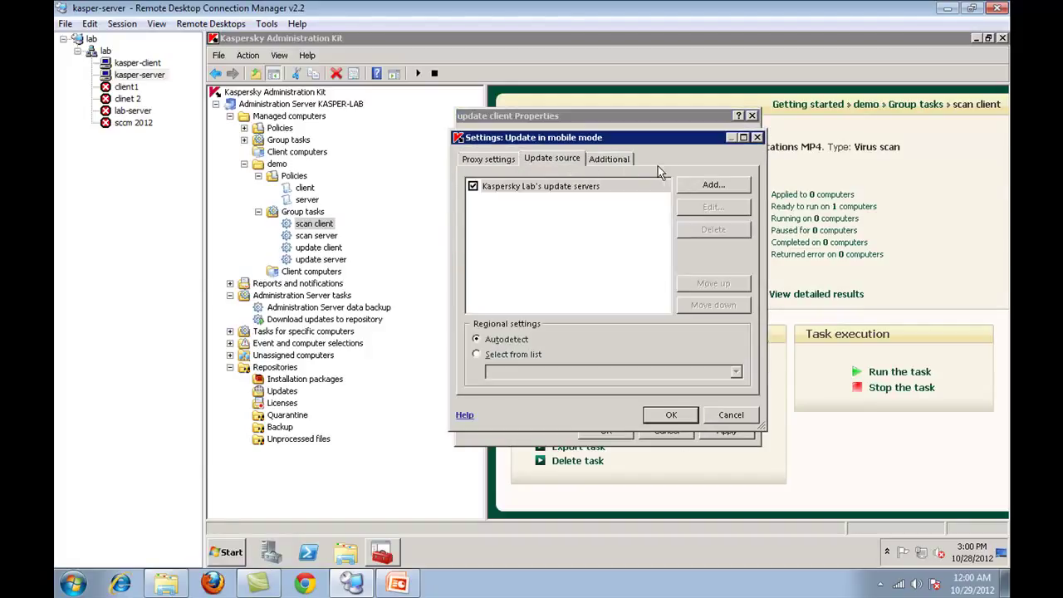
{"action": "left_click", "coordinate": [708, 415]}
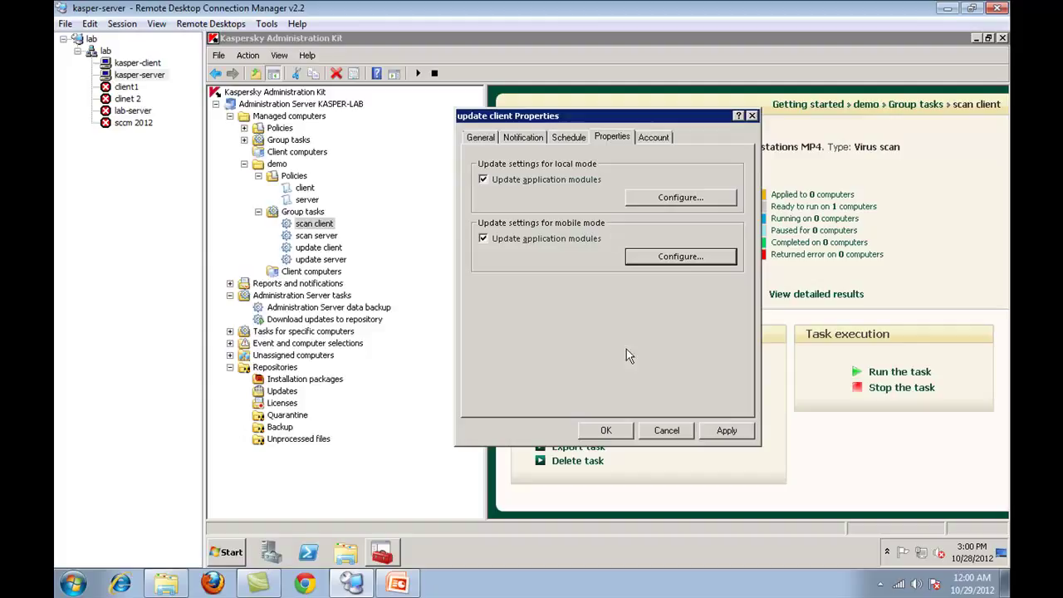
{"action": "left_click", "coordinate": [664, 431]}
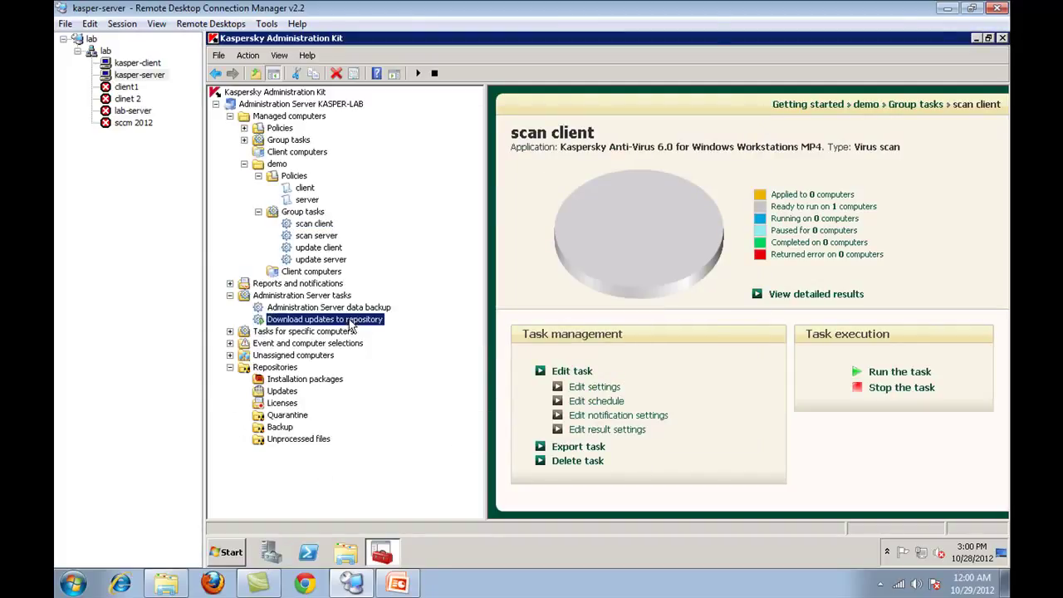
- View the detailed results of the running Download updates to repository task
{"action": "left_click", "coordinate": [349, 320]}
{"action": "left_click", "coordinate": [569, 232]}
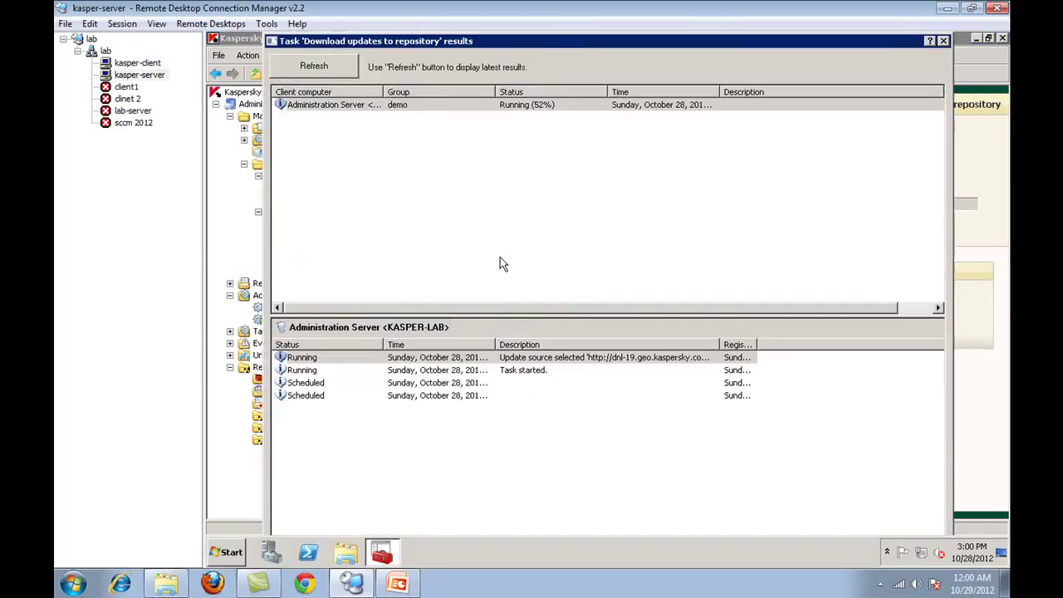
{"action": "left_click", "coordinate": [944, 40]}
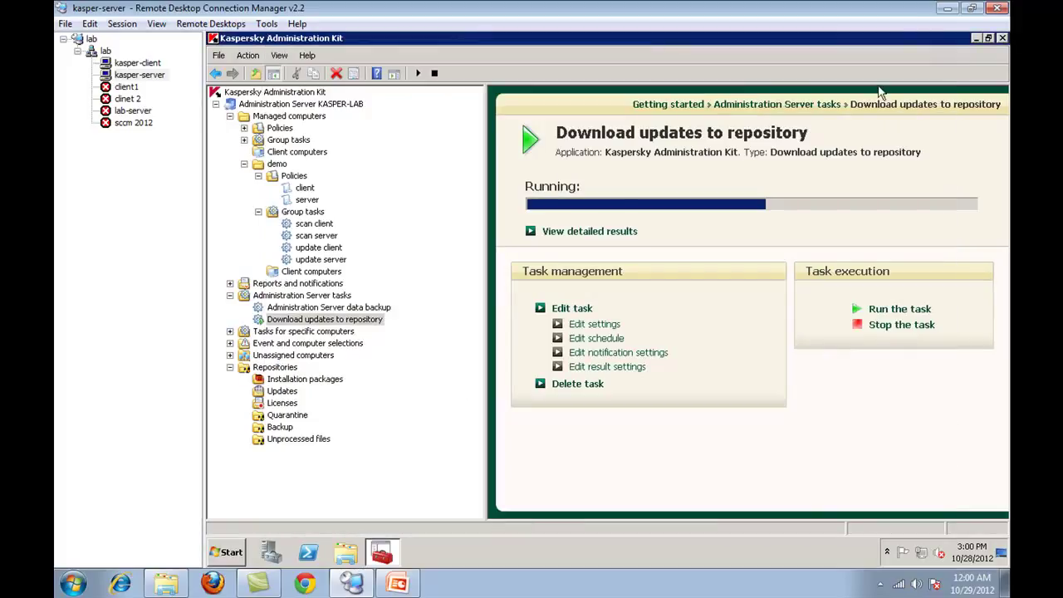
- Glance at the server backup task and reports, then return to the demo group's collapsed Group tasks
{"action": "left_click", "coordinate": [357, 308]}
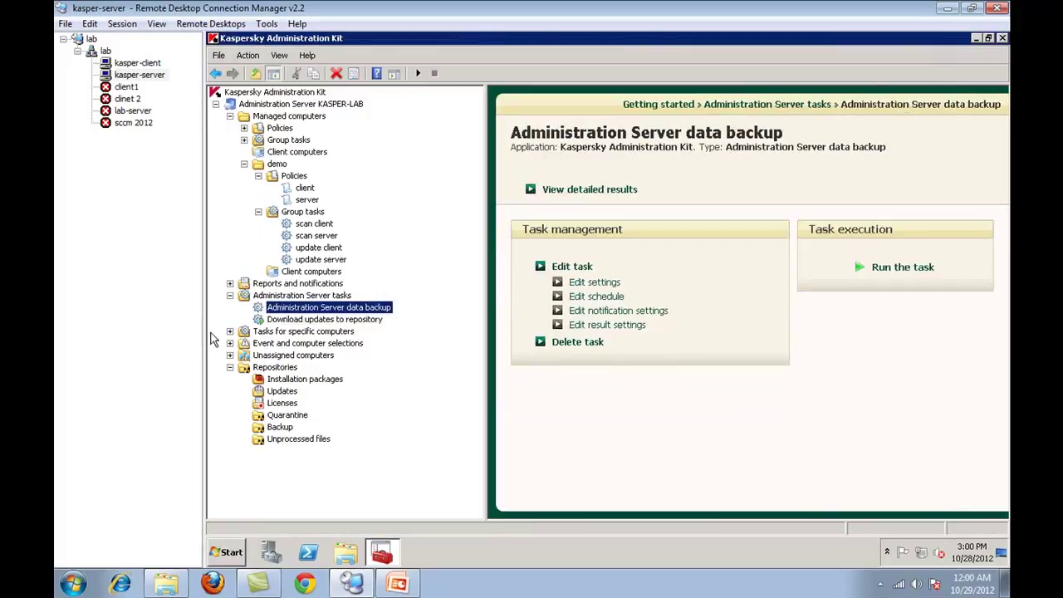
{"action": "left_click", "coordinate": [299, 284]}
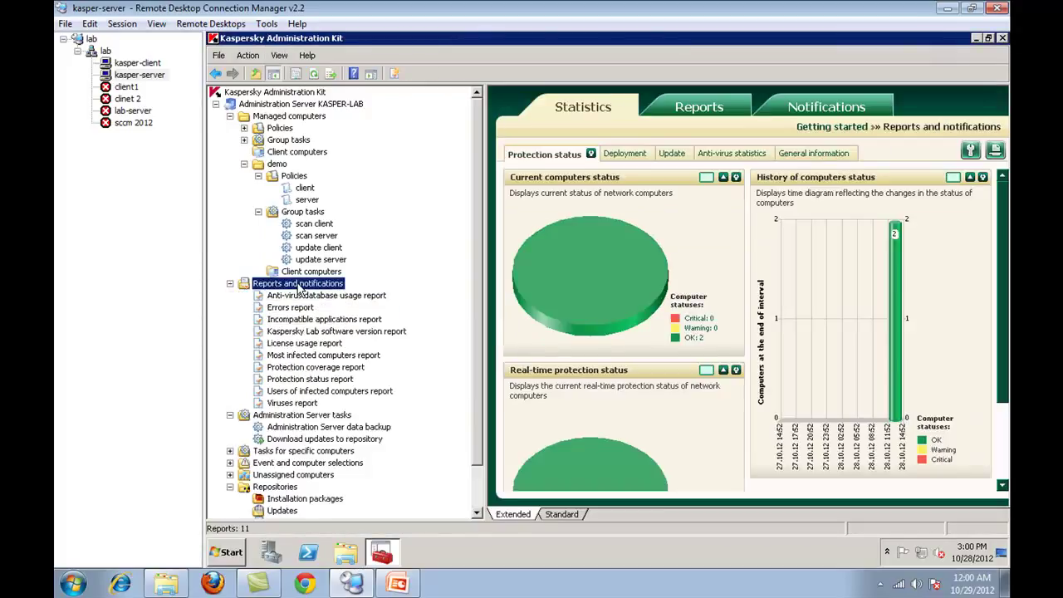
{"action": "left_click", "coordinate": [230, 283]}
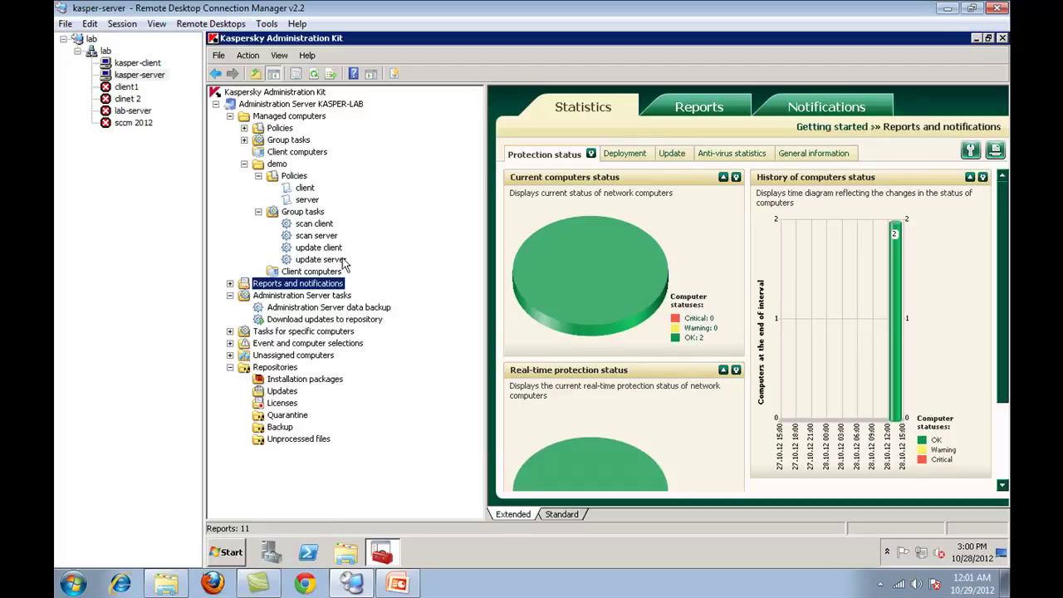
{"action": "left_click", "coordinate": [326, 225]}
{"action": "left_click", "coordinate": [306, 214]}
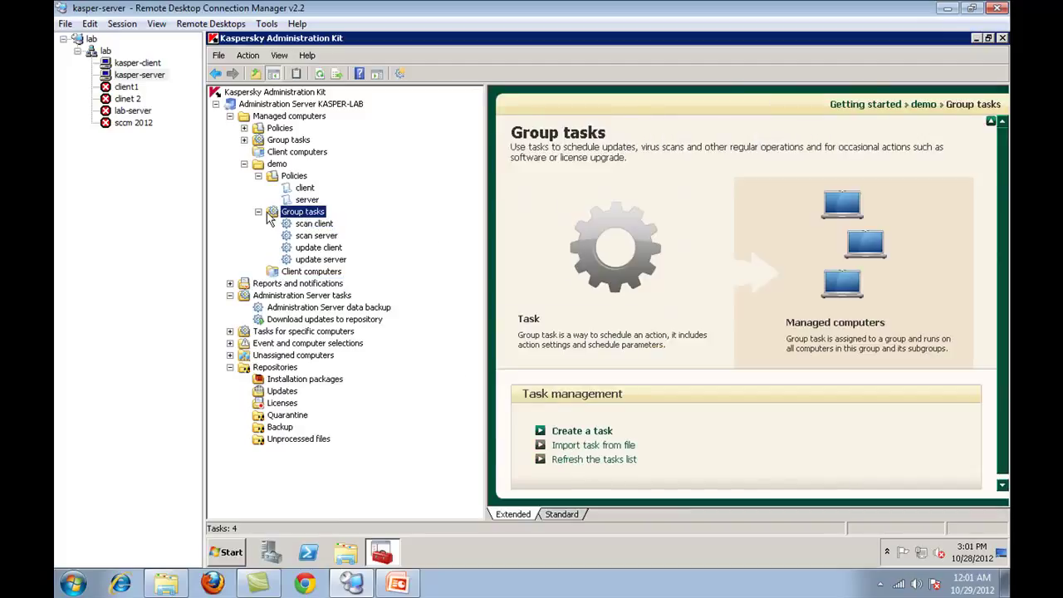
{"action": "left_click", "coordinate": [259, 212]}
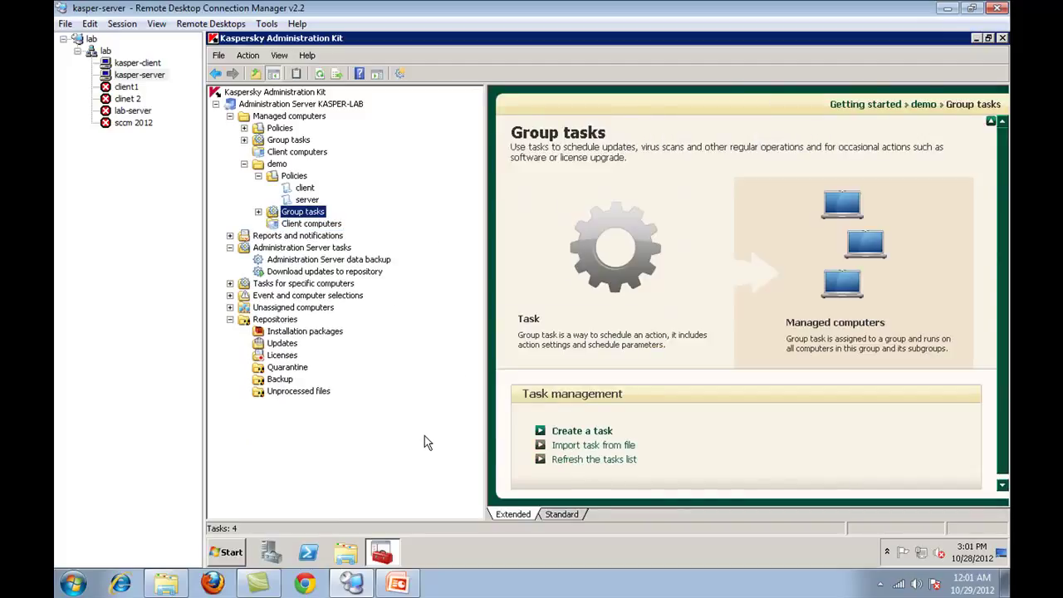